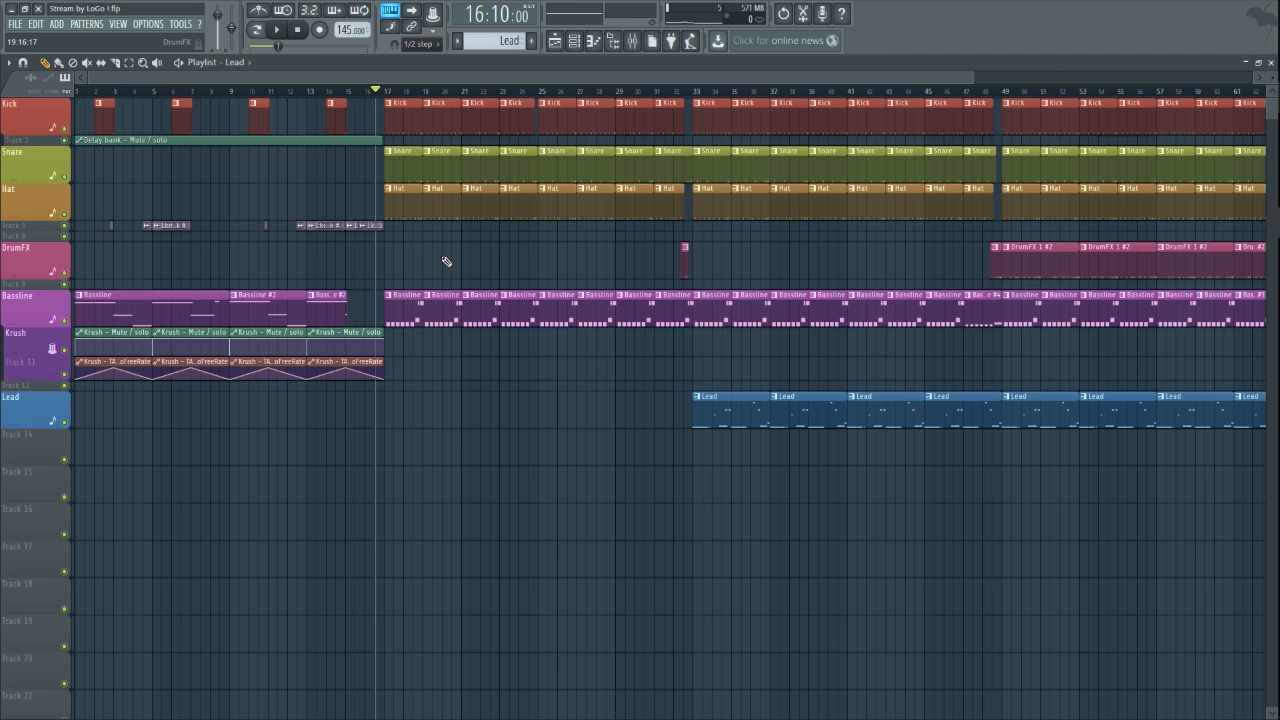
- Play the arrangement from bar 49 and stop the playback
scroll(370, 123, "down", 1)
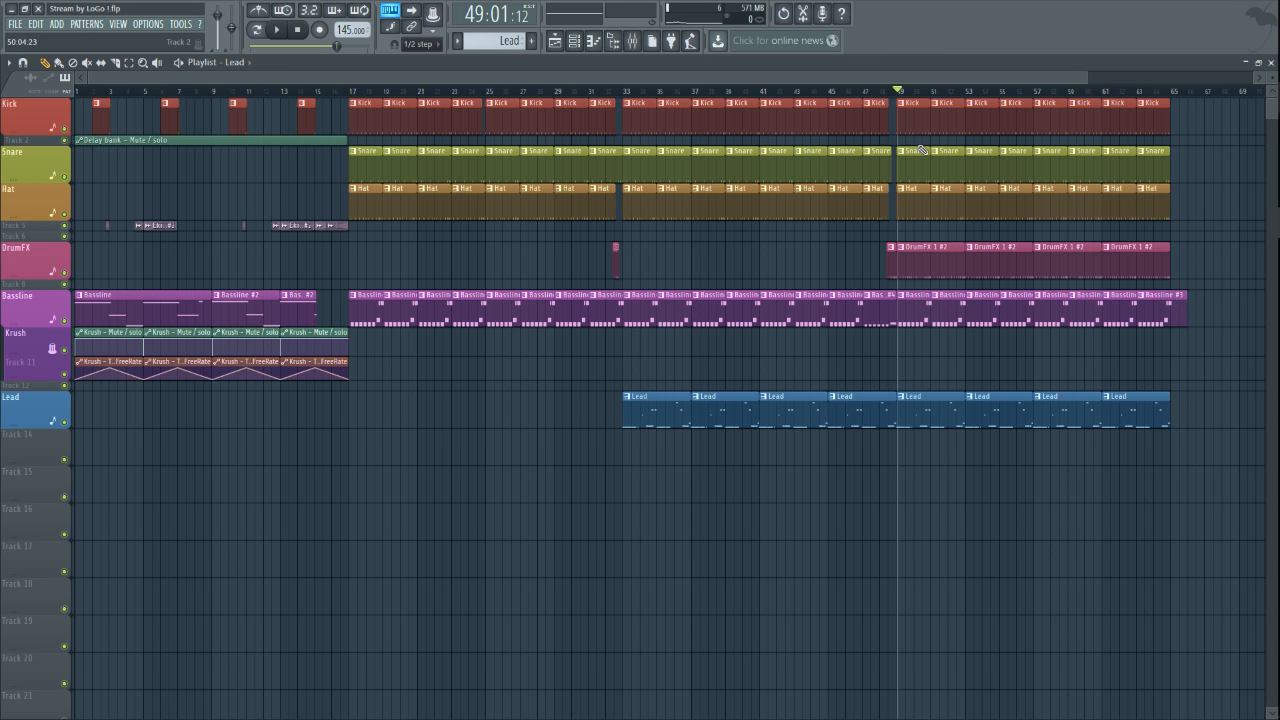
key("space")
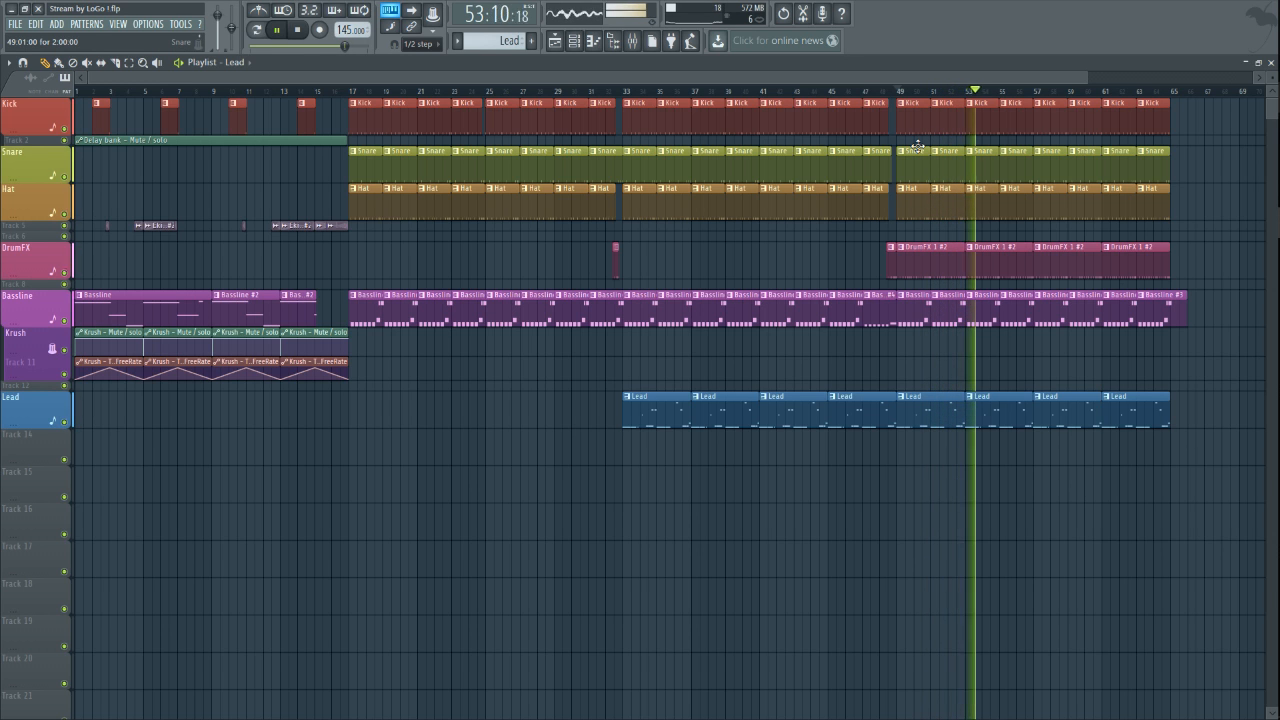
left_click(305, 32)
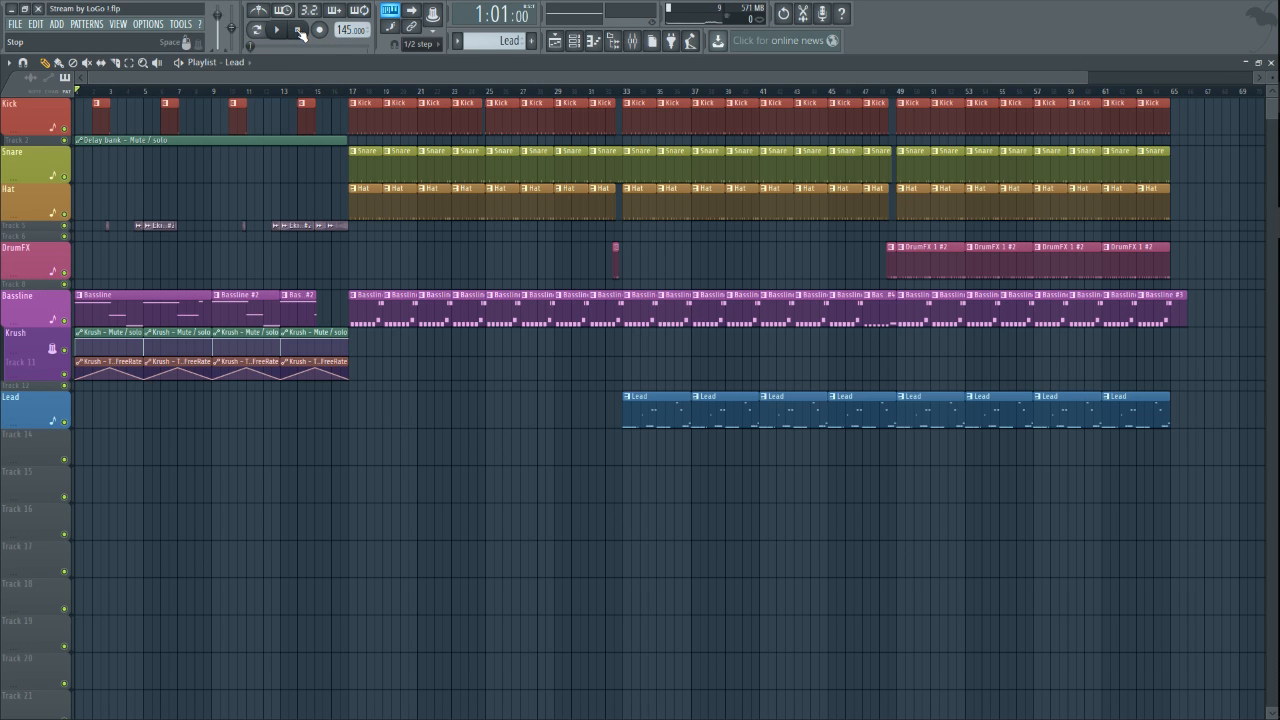
scroll(144, 93, "up", 3)
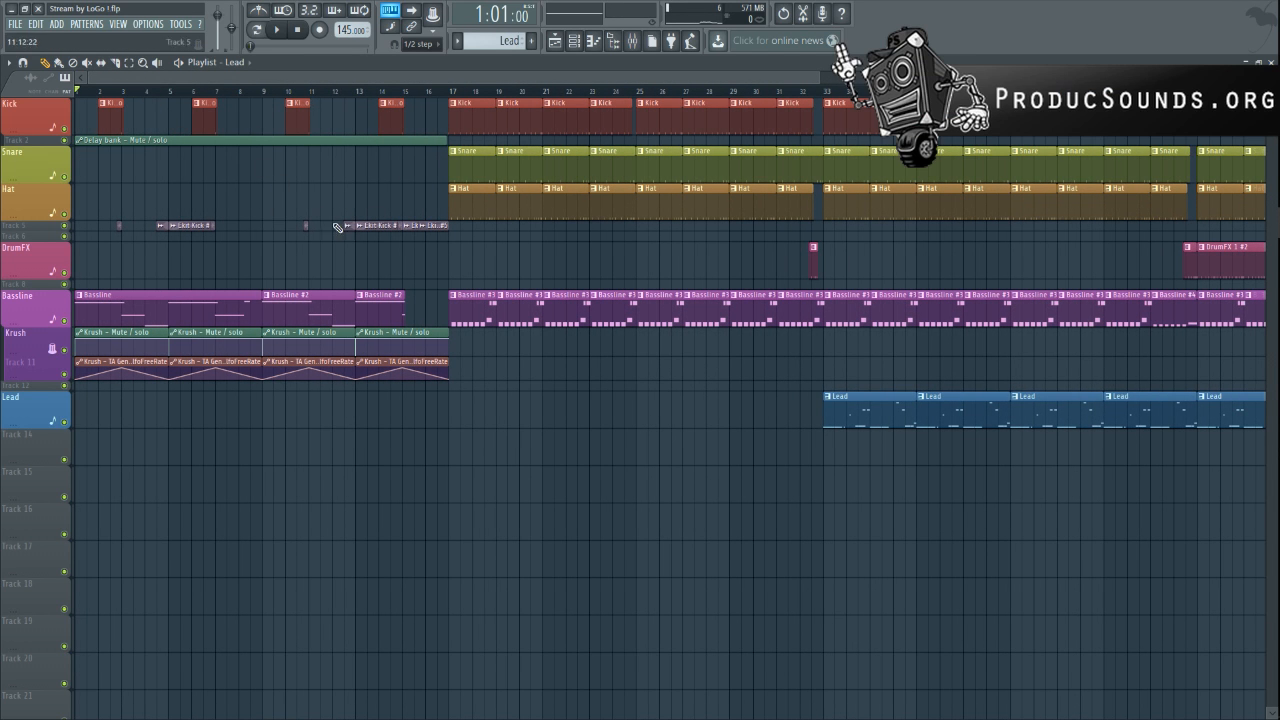
- Expand Track 5 to full height, play through the intro and briefly check the mixer
double_click(45, 229)
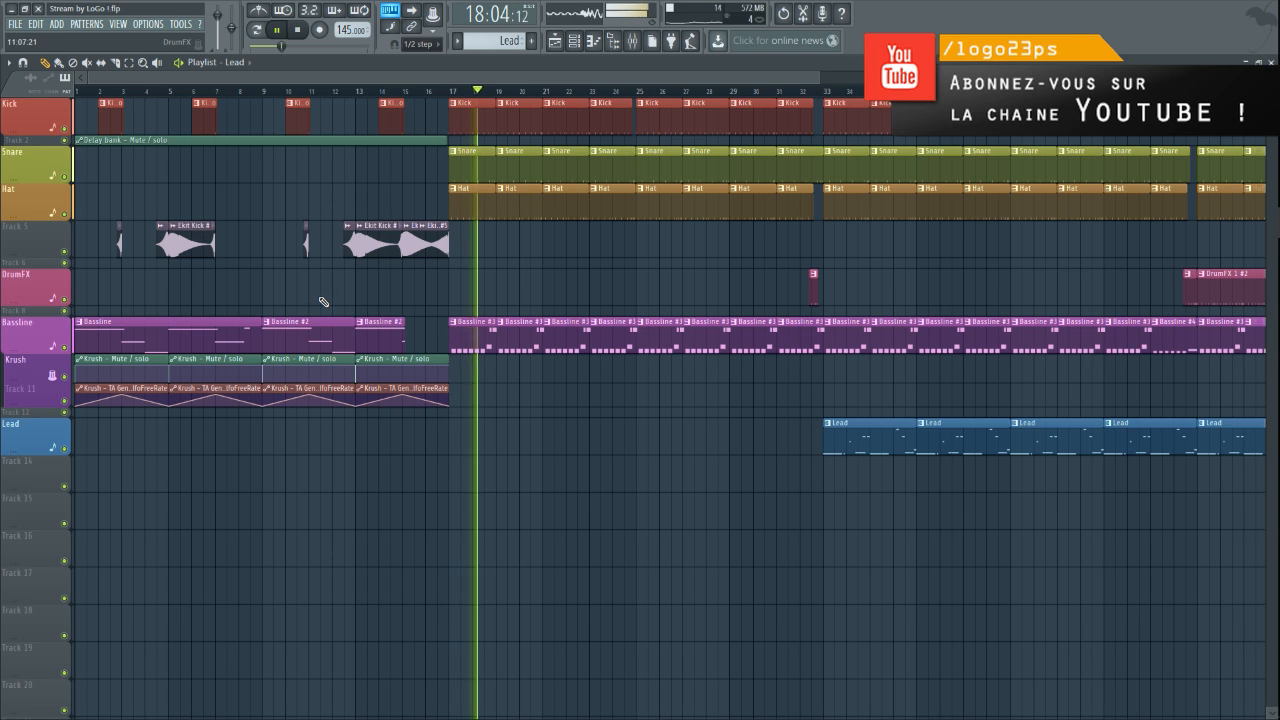
key("space")
left_click(631, 42)
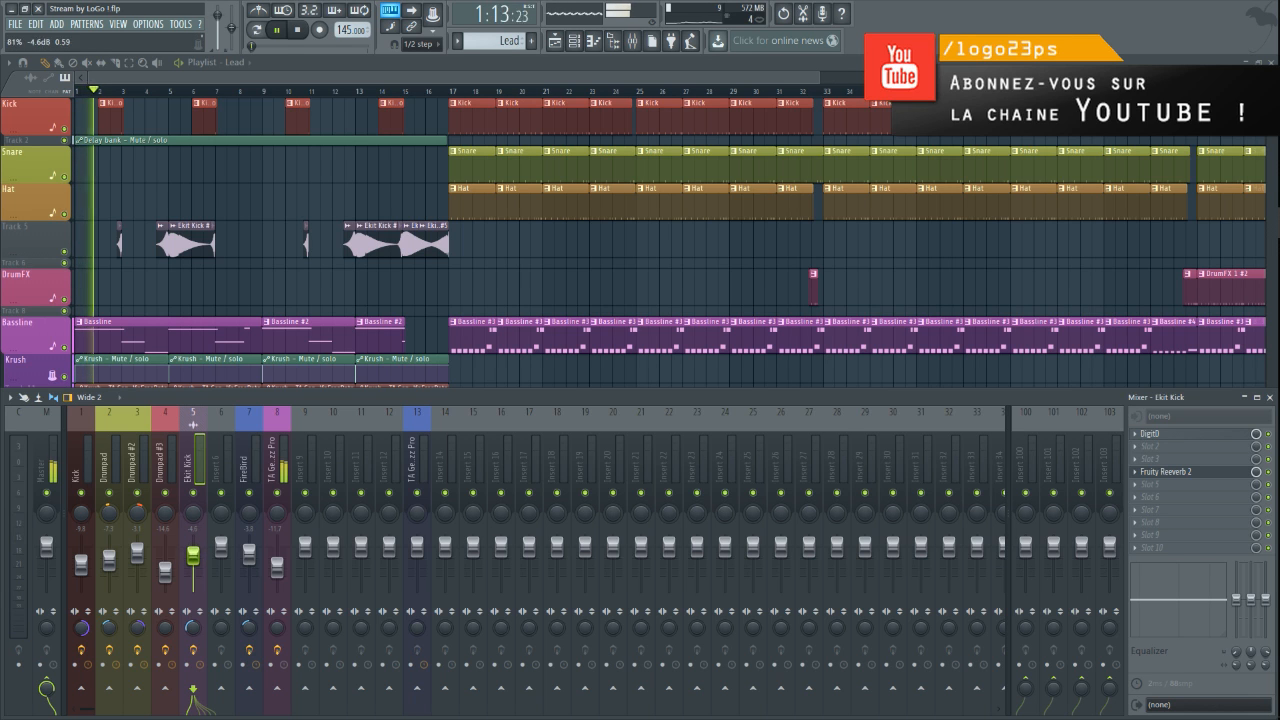
left_click(168, 93)
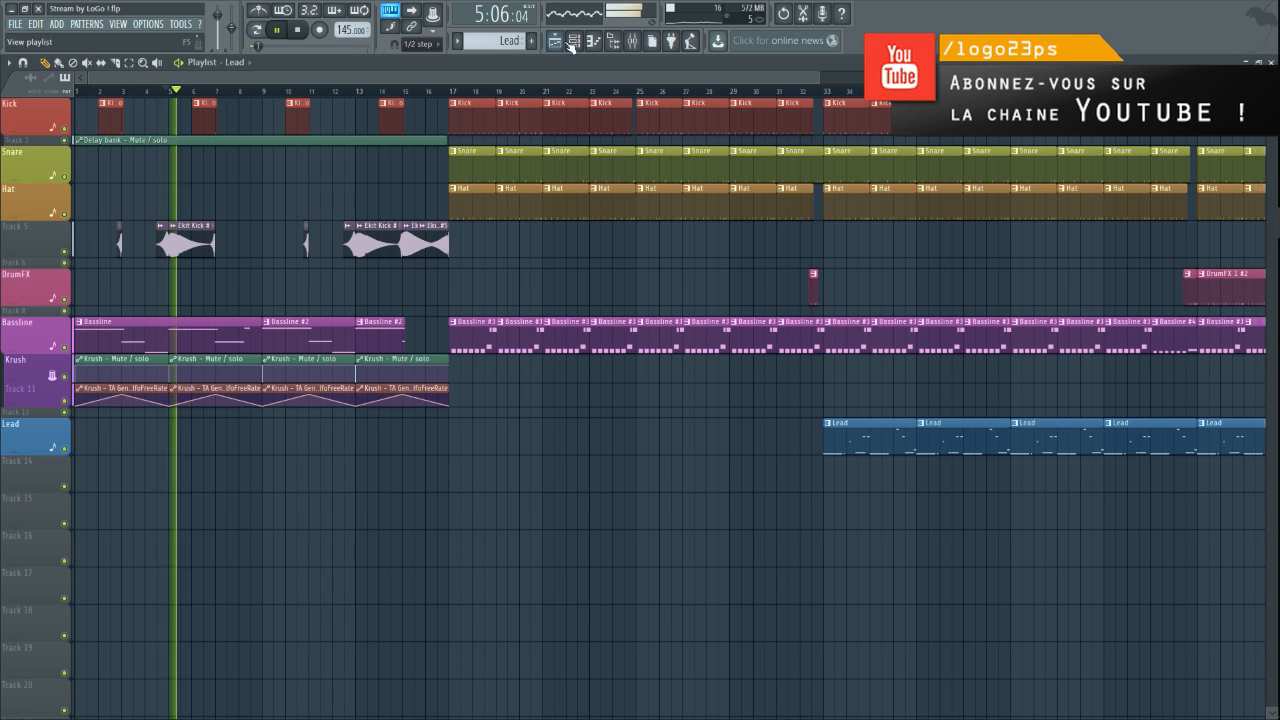
key("space")
key("space")
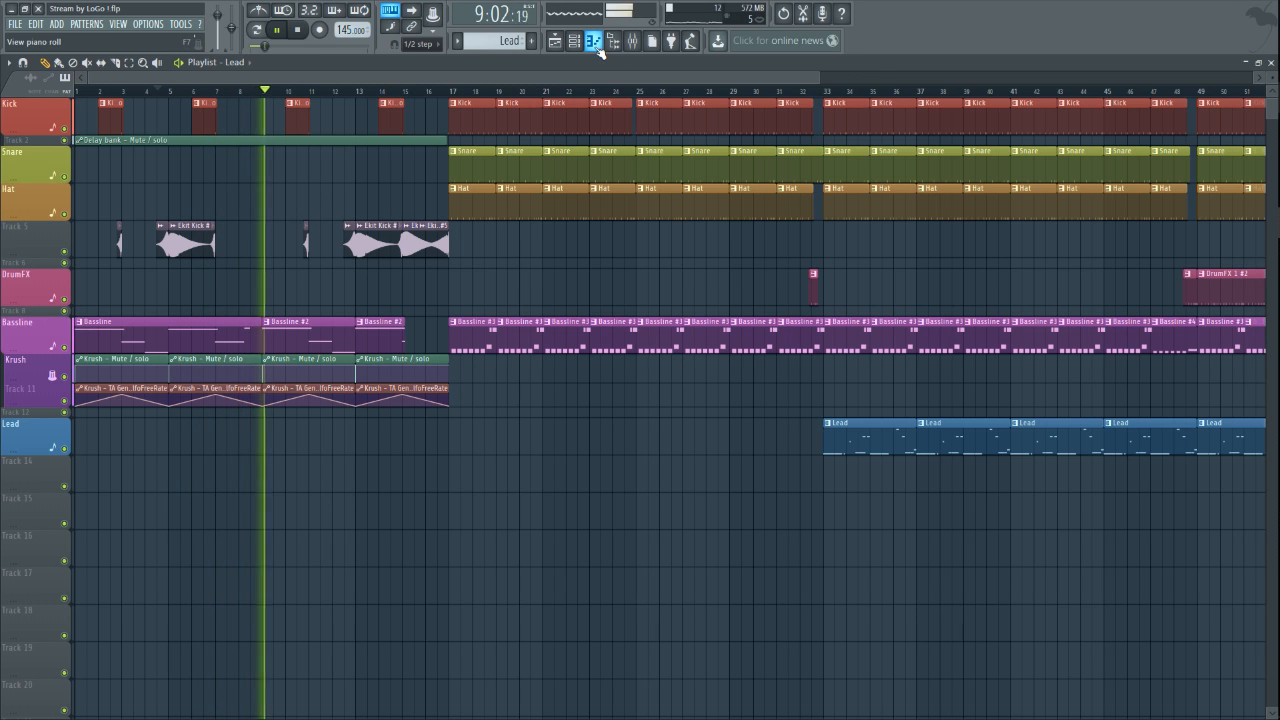
key("space")
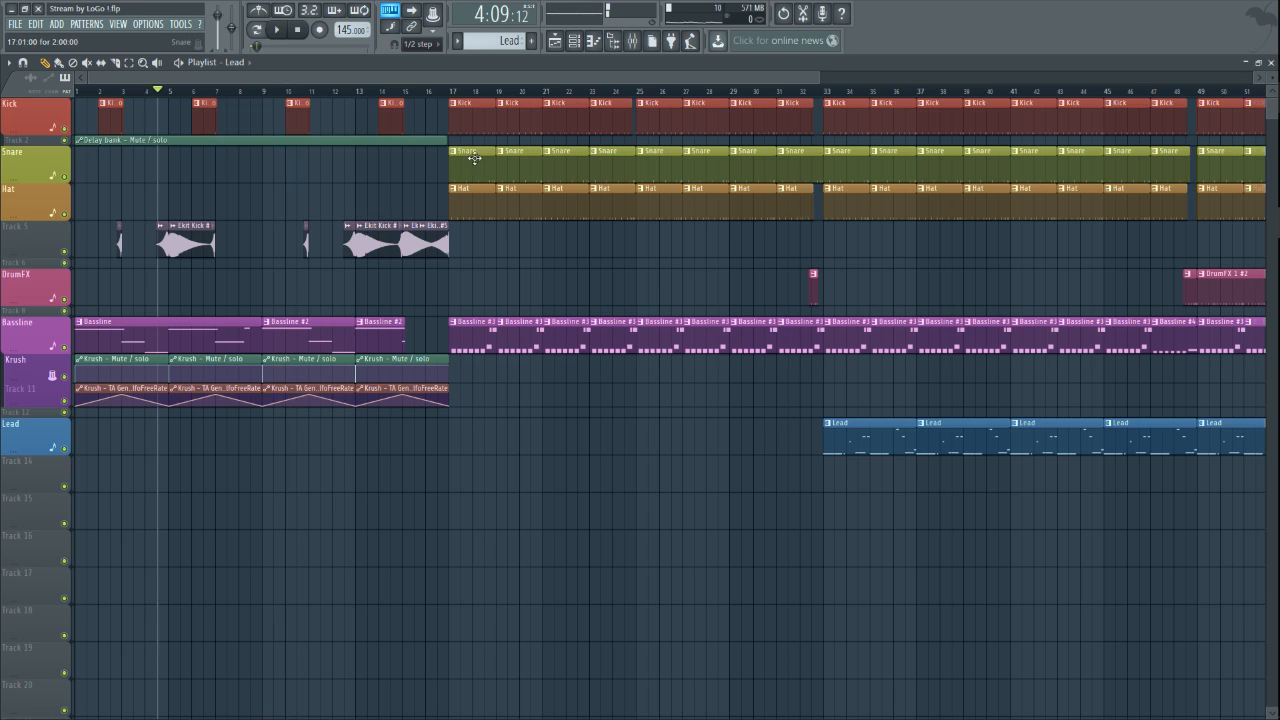
- Listen to the section that starts at bar 17
scroll(494, 176, "down", 3)
scroll(314, 240, "up", 2)
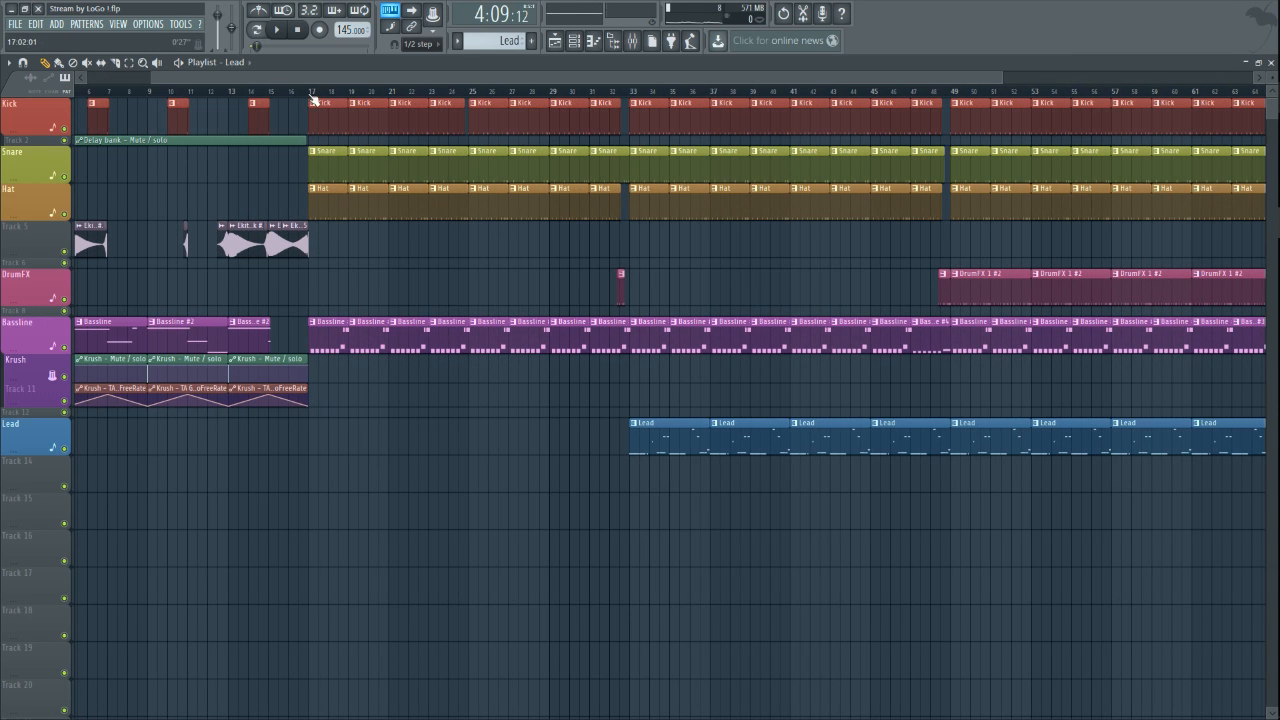
scroll(298, 95, "up", 2)
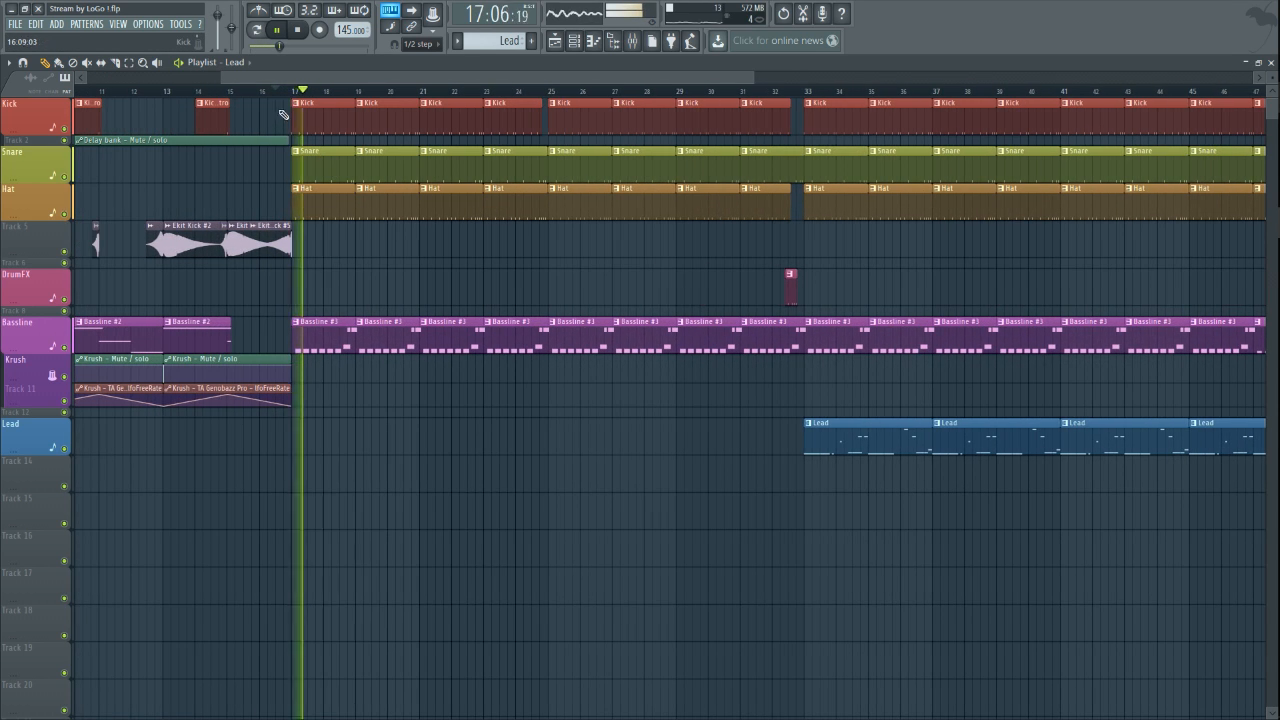
key("space")
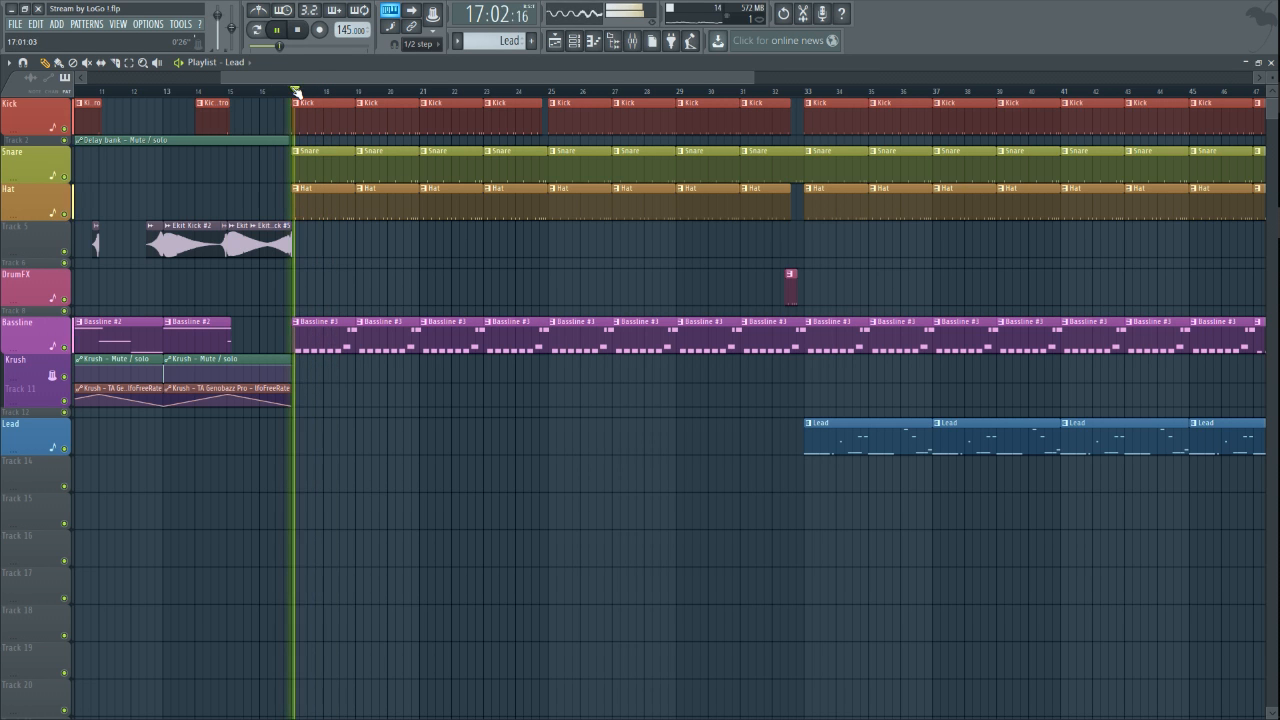
- Select the time range from bar 17 up to bar 25 and play it from the start of bar 17
scroll(296, 93, "up", 2)
left_click_drag(296, 93, 768, 163)
scroll(338, 103, "up", 3)
scroll(362, 98, "up", 2)
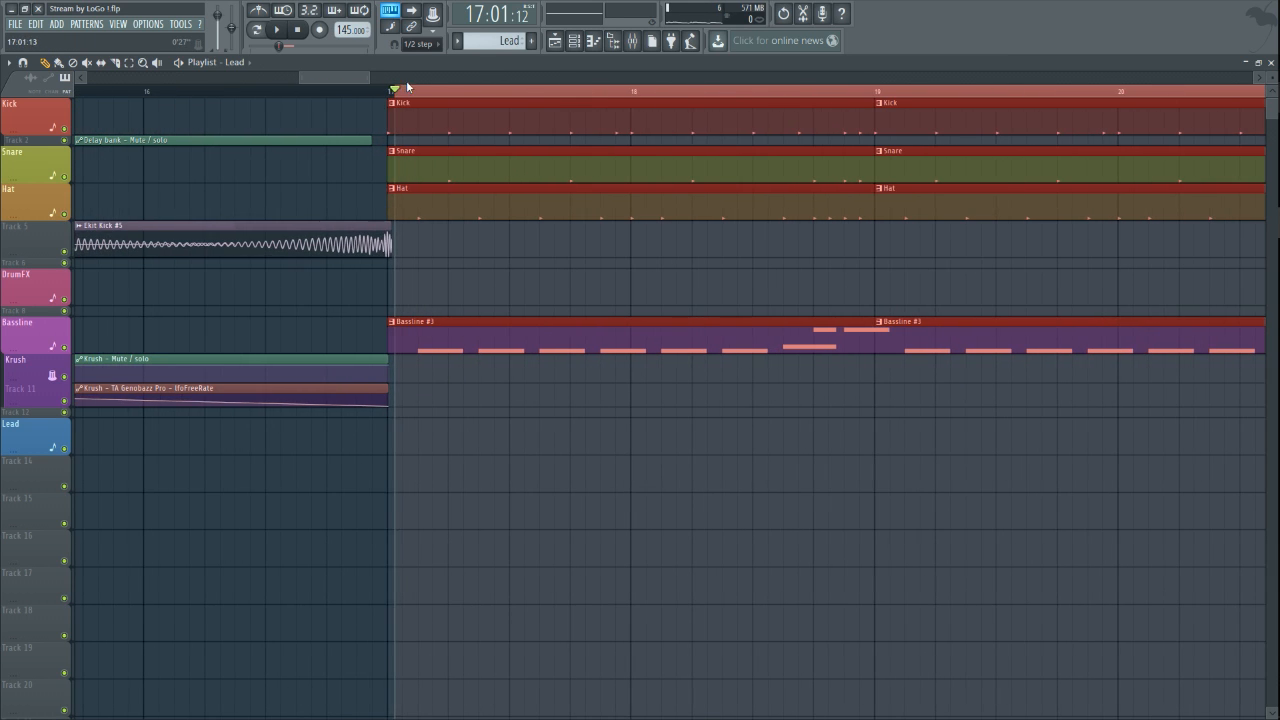
left_click_drag(397, 96, 388, 96)
key("space")
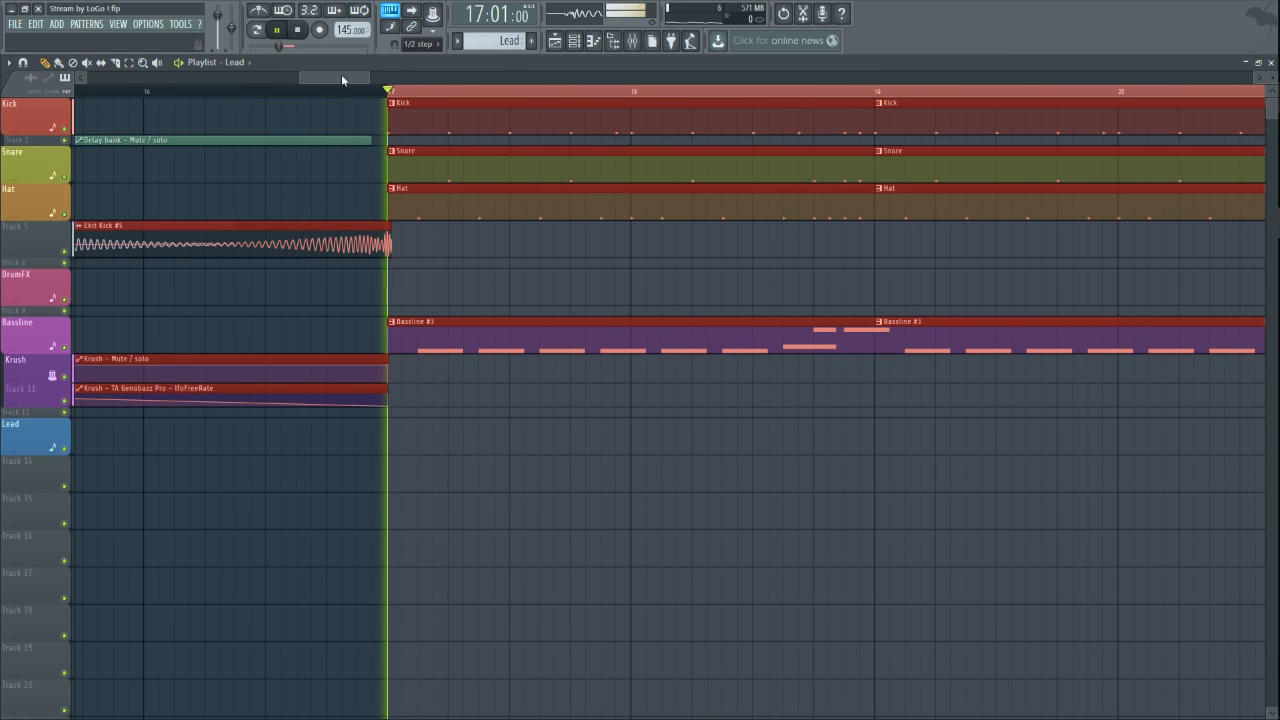
- Place a Lead pattern clip on the Lead track at bar 17
scroll(341, 80, "down", 5)
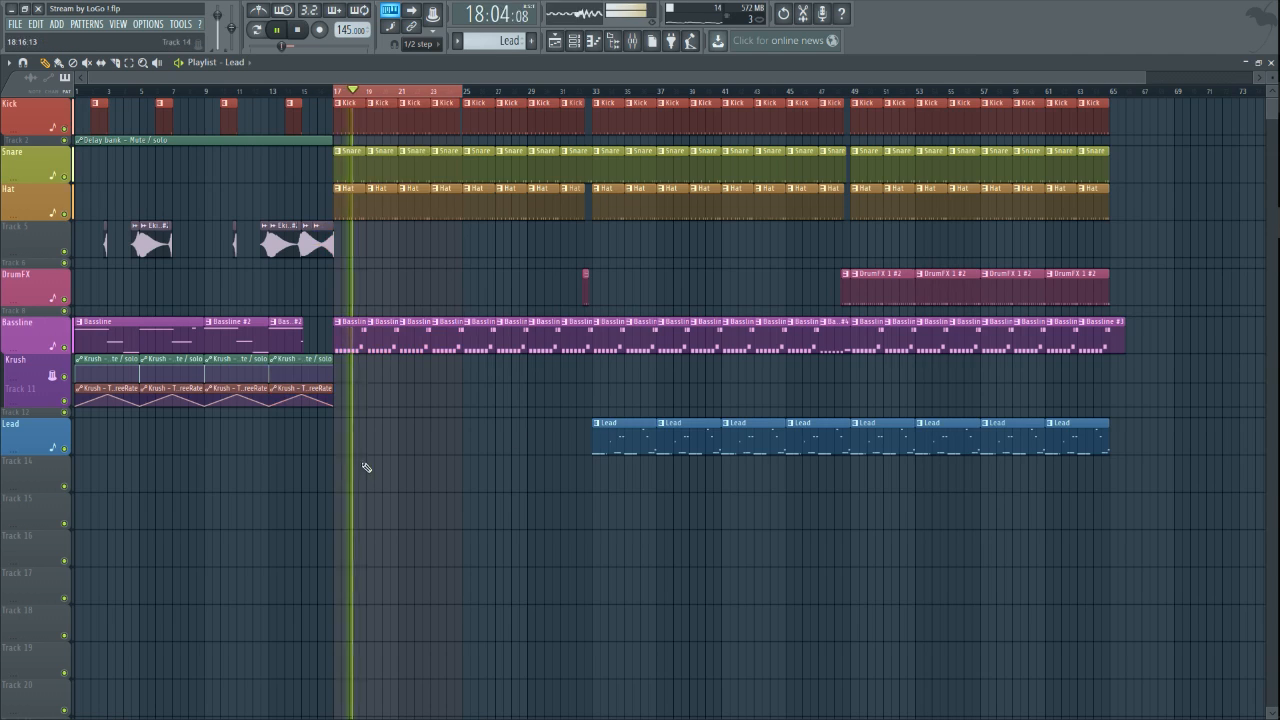
scroll(337, 449, "up", 3)
left_click(327, 446)
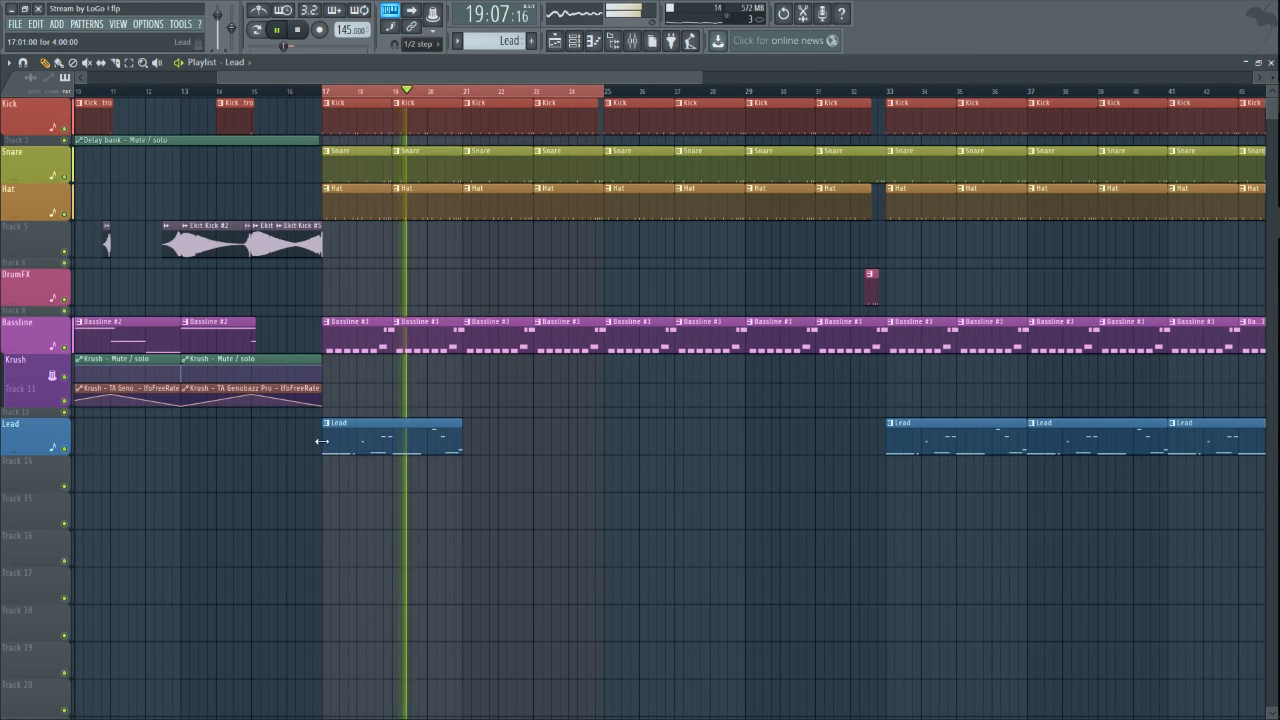
scroll(360, 447, "up", 1)
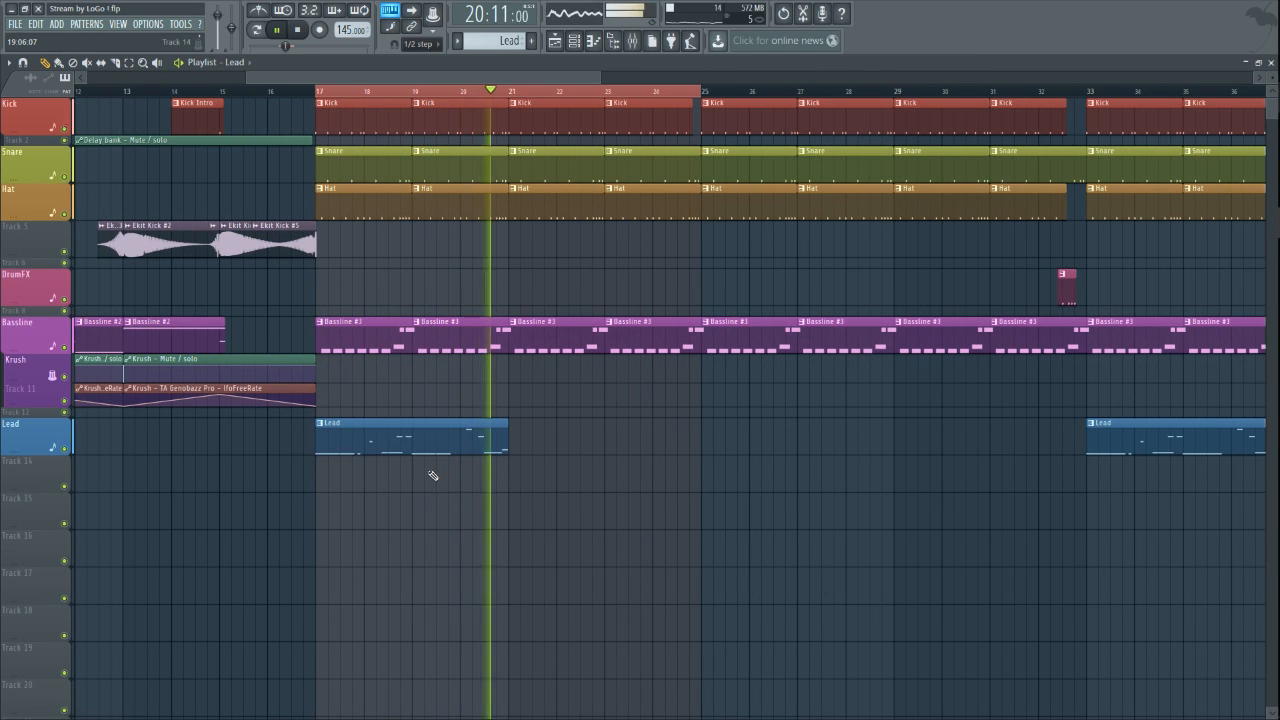
- Make the Lead clip at bar 17 unique and open it in the piano roll
left_click(319, 423)
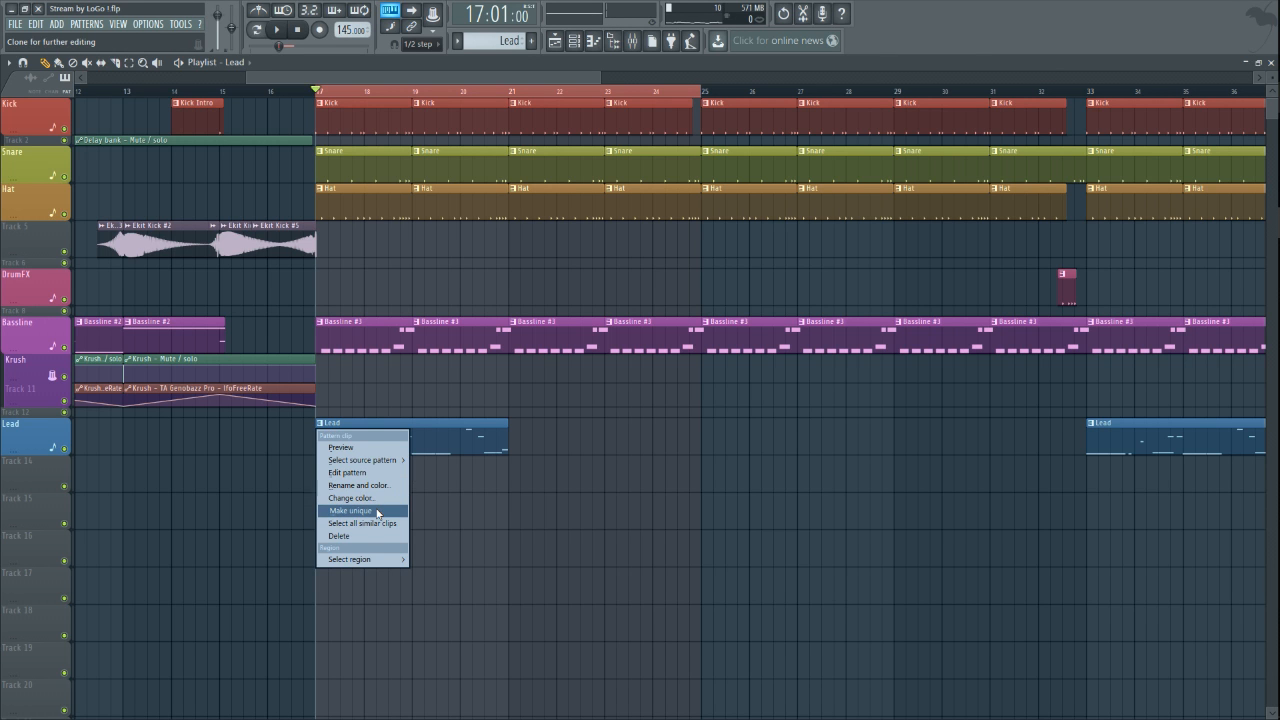
left_click(350, 511)
double_click(370, 440)
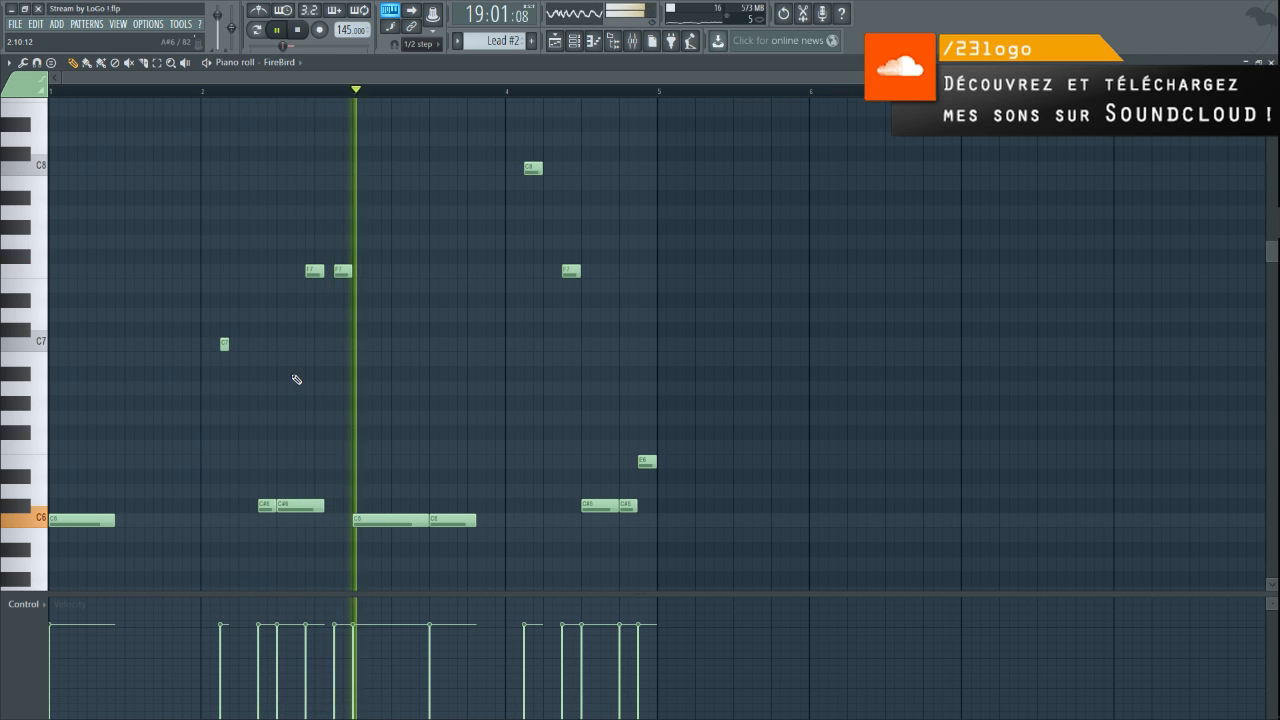
- Delete the first F7 note in bar 2, the second C6 in bar 3 and the C8 in bar 4, checking by ear
right_click(314, 271)
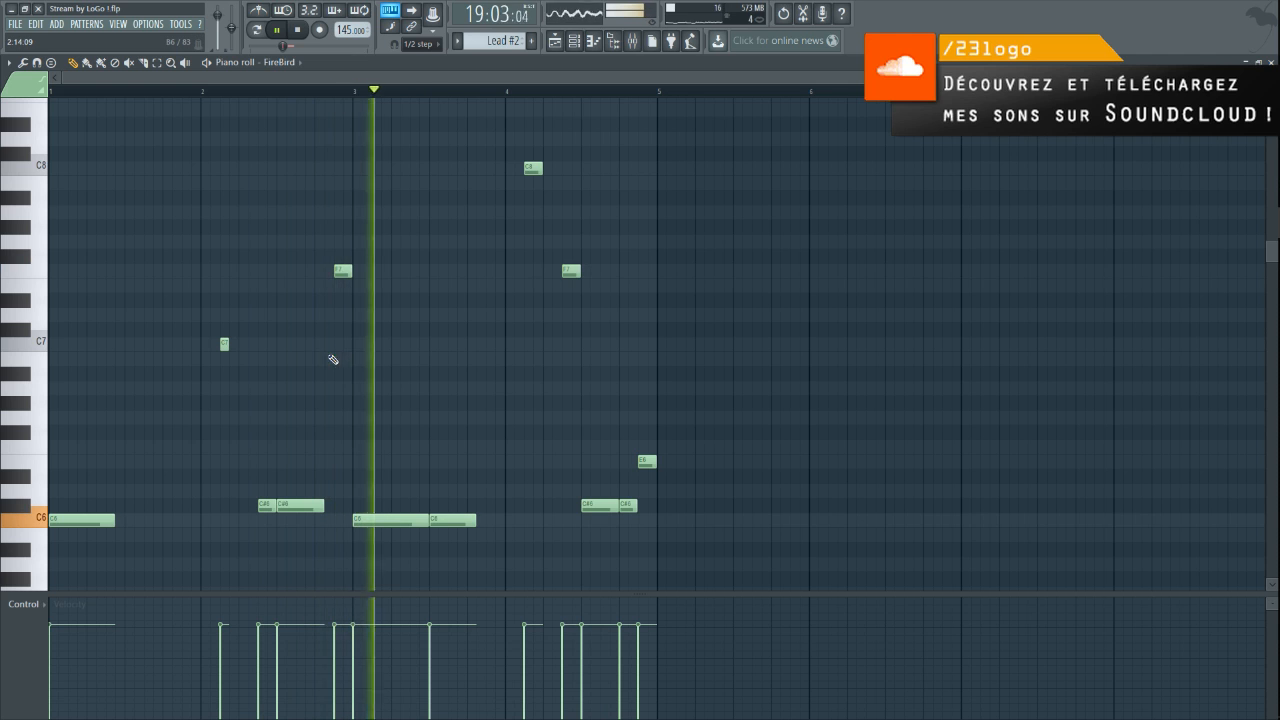
right_click(462, 521)
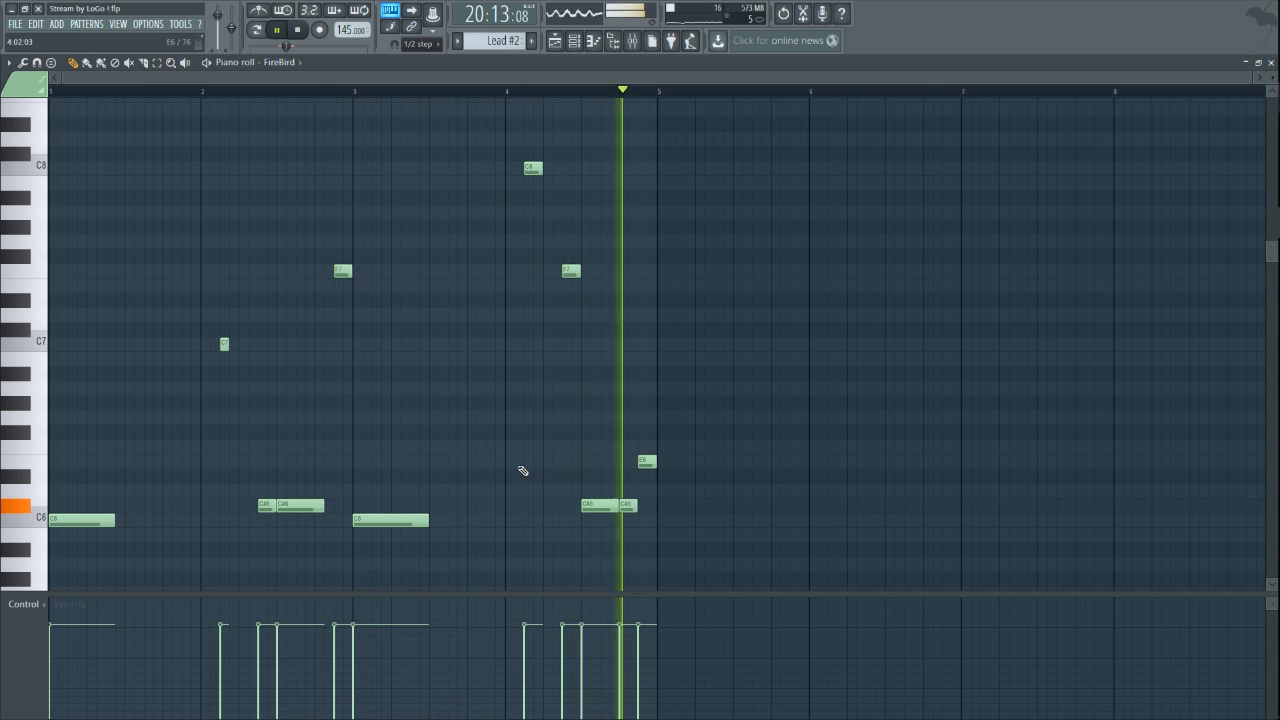
key("space")
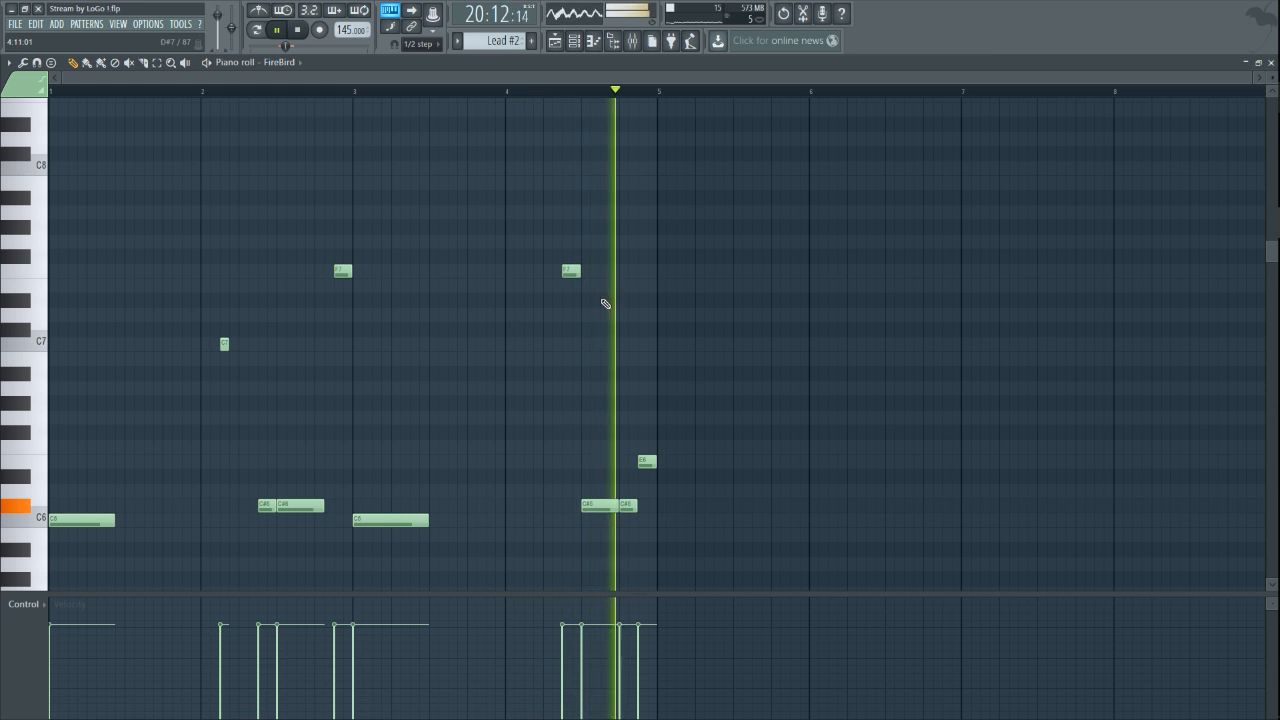
key("space")
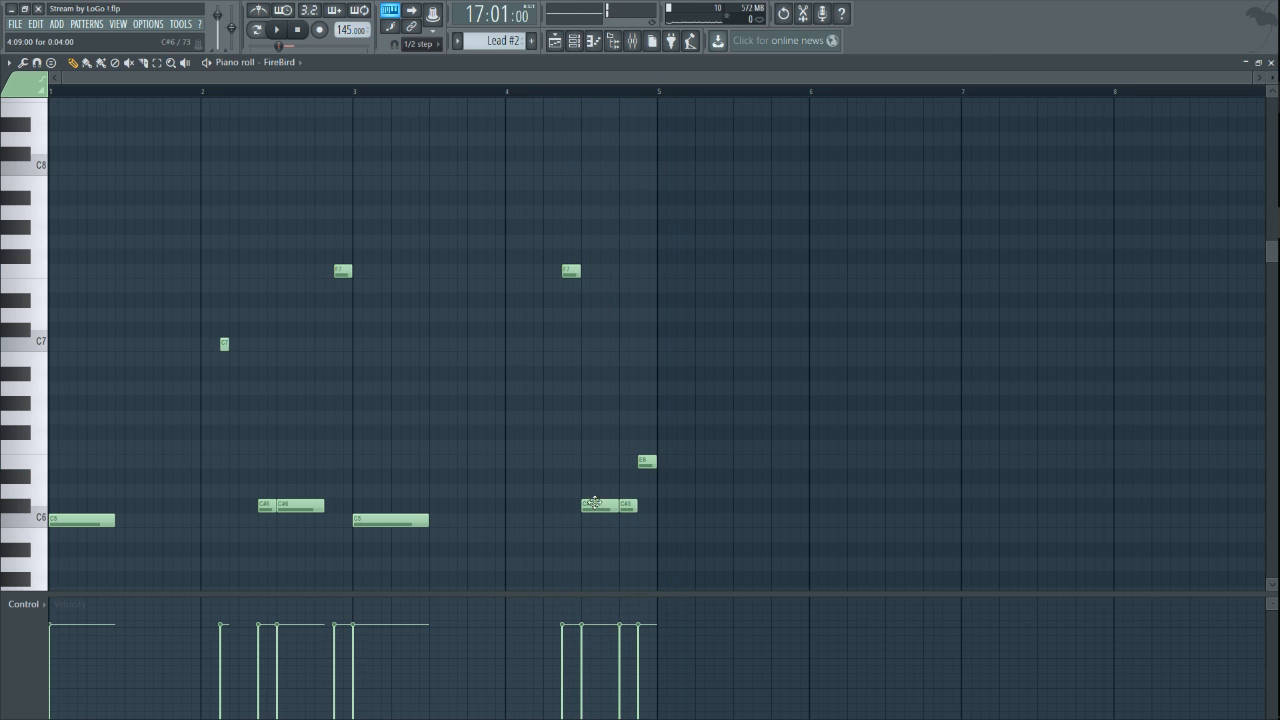
- Delete the F7, the short C#6 and the E6 in bar 4, and resize the remaining C#6 to about five steps
key("space")
left_click(506, 91)
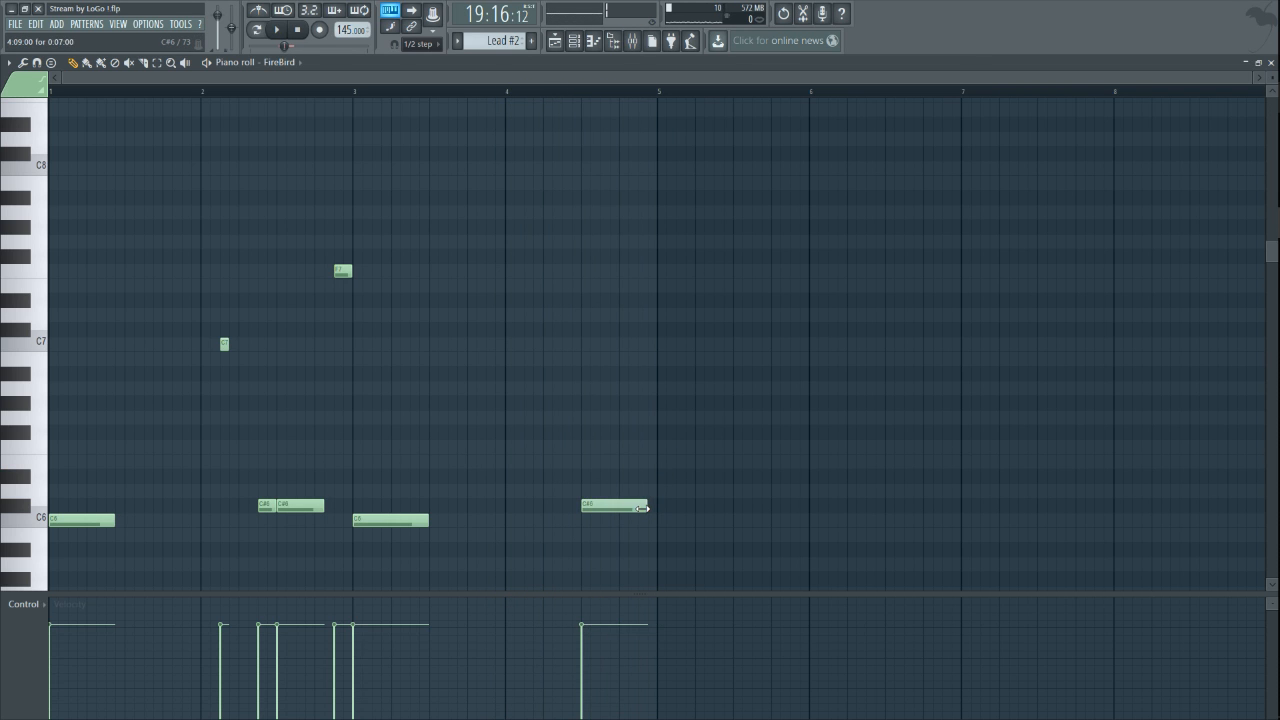
key("space")
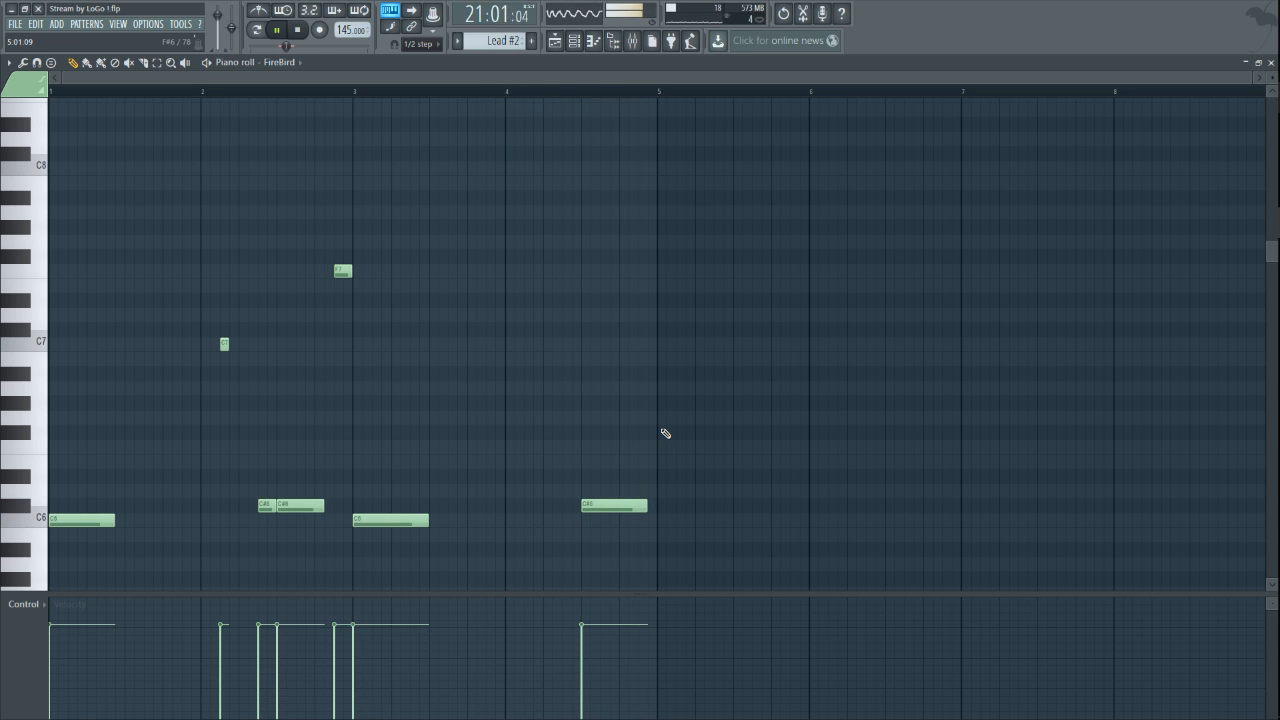
left_click_drag(632, 508, 628, 509)
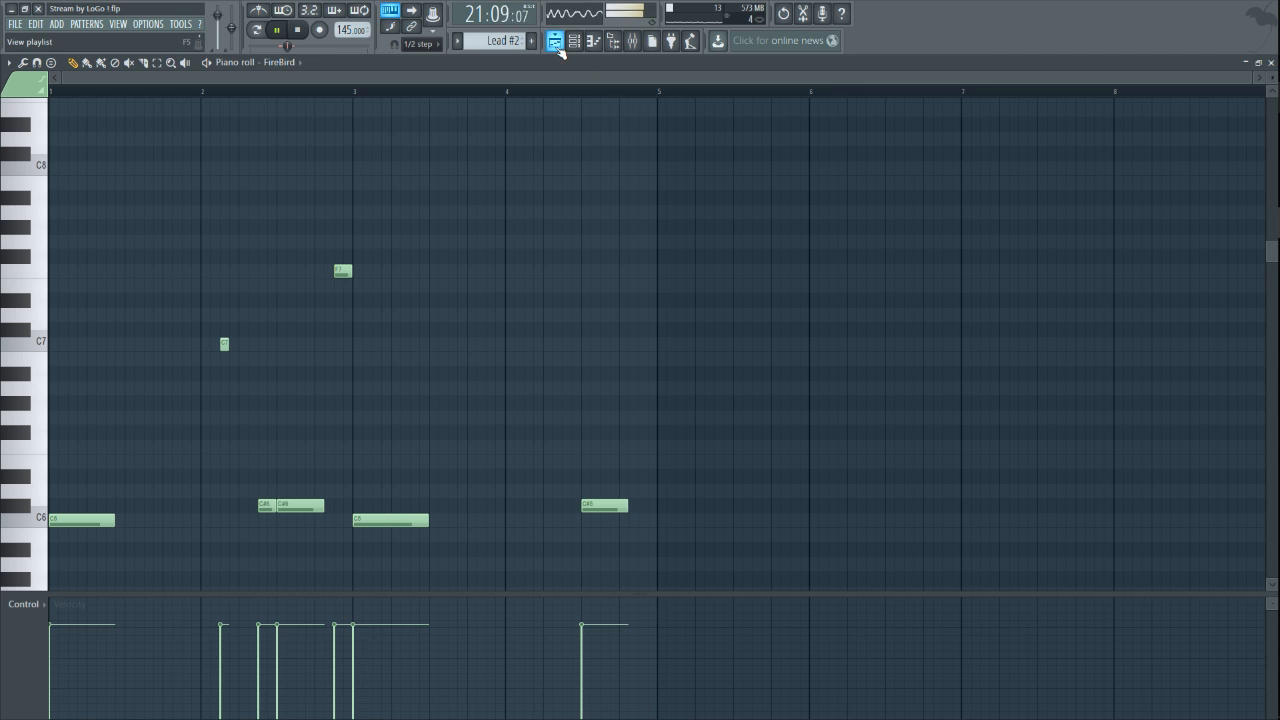
- Delete the C6 note in bar 1, the short C7 in bar 2 and the C6 in bar 3 while replaying the loop
key("space")
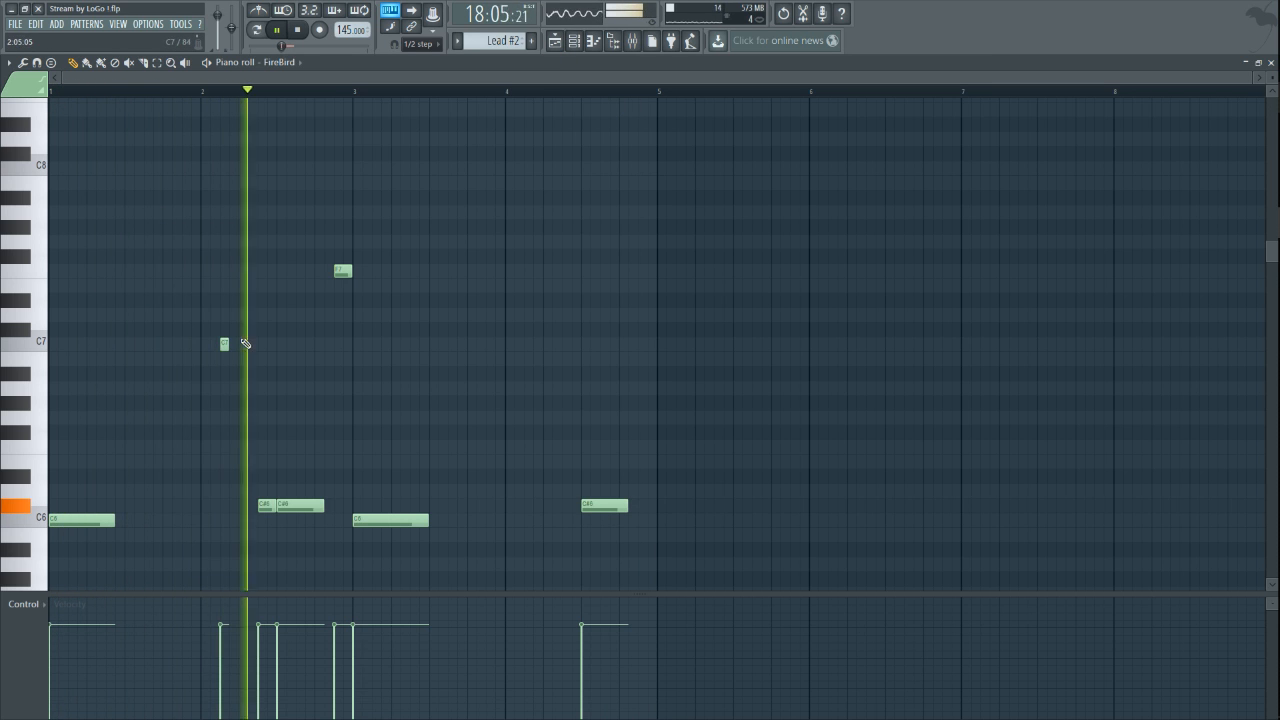
key("space")
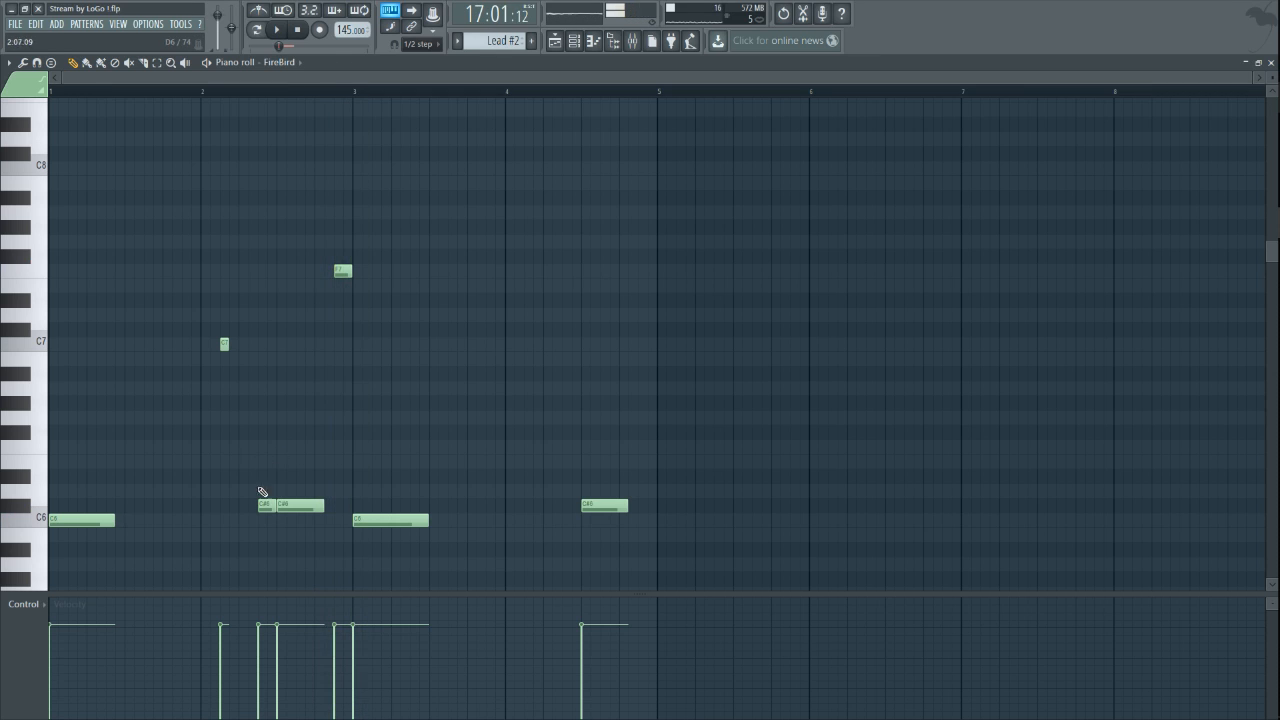
right_click(112, 520)
key("space")
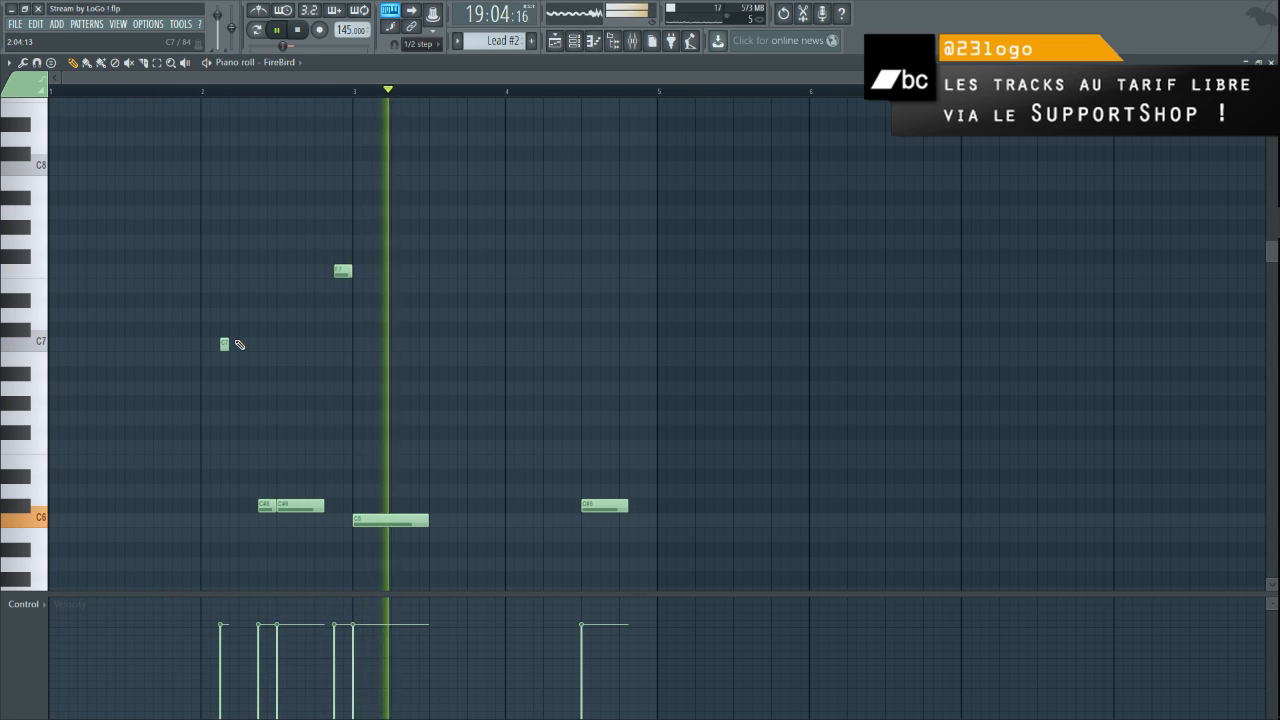
right_click(386, 520)
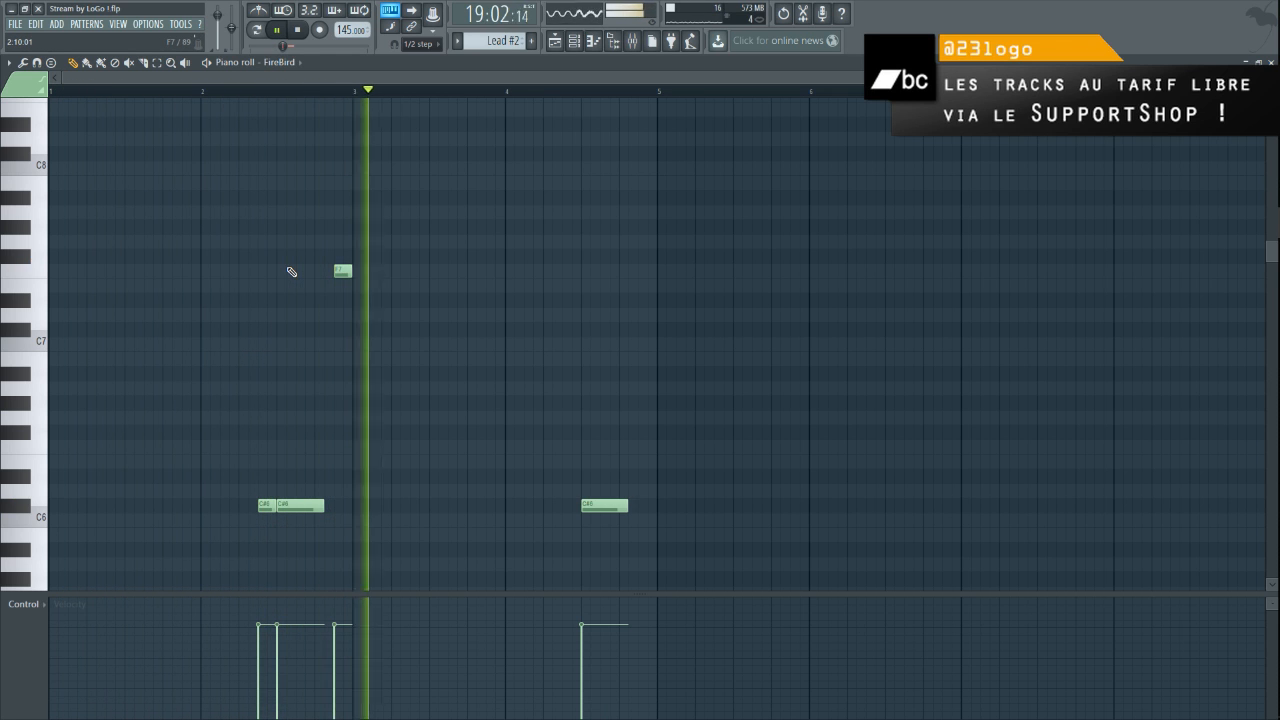
key("space")
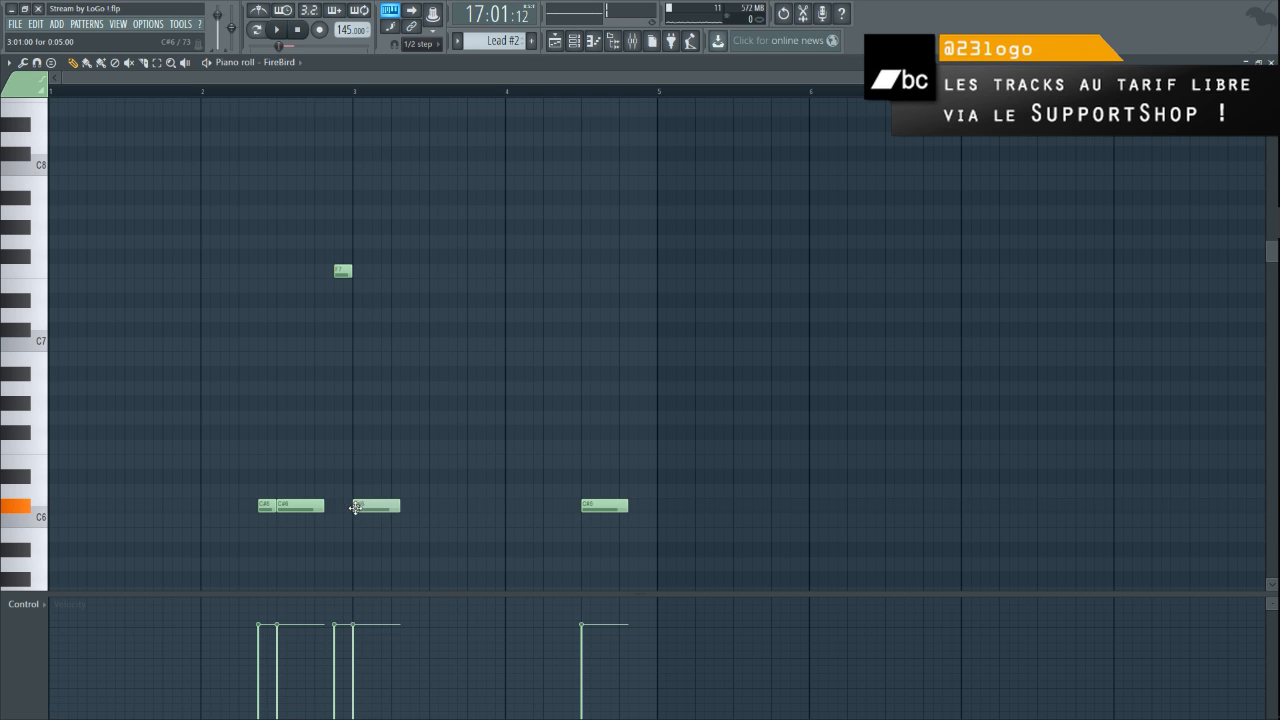
right_click(376, 506)
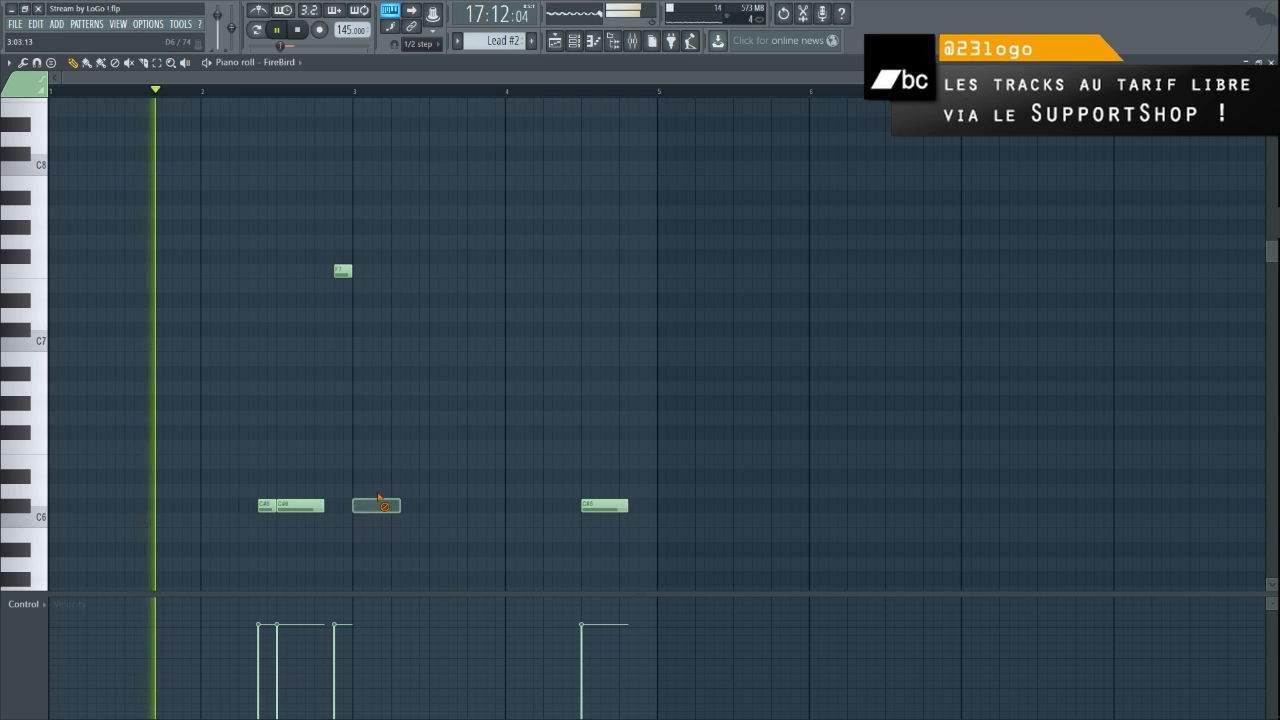
left_click_drag(355, 271, 362, 271)
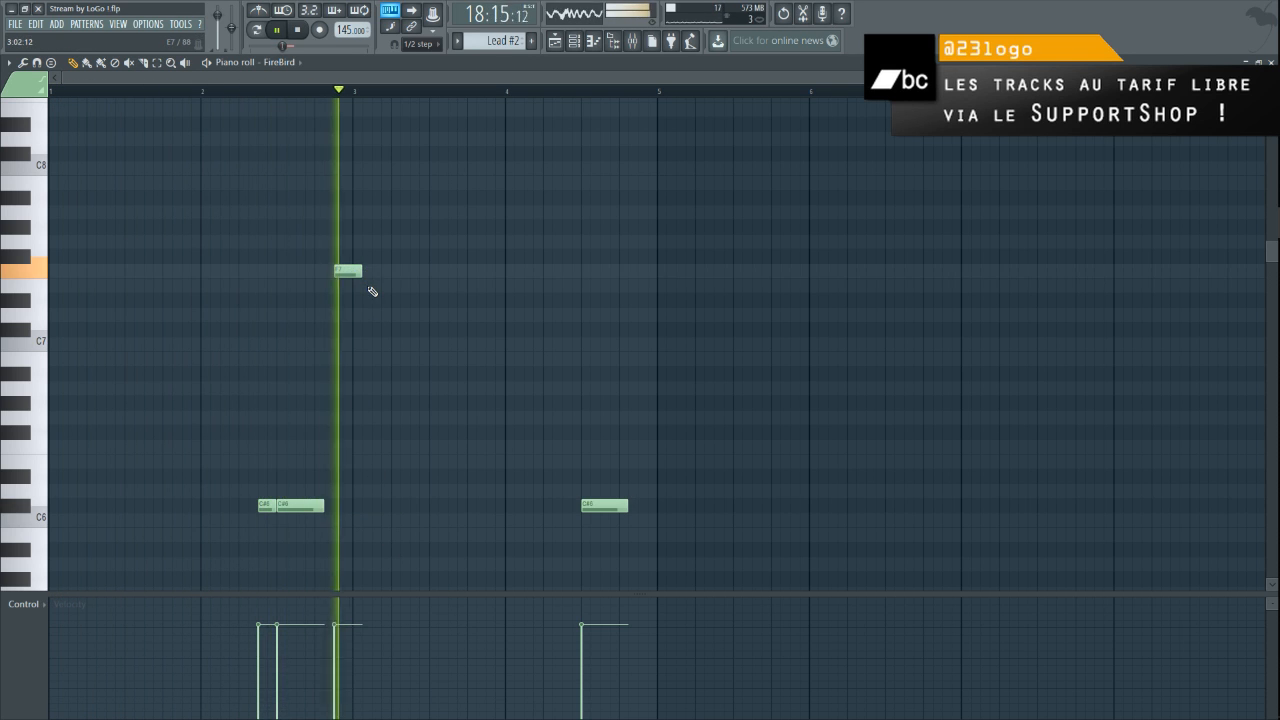
- Add a short C#6 note of about two steps at the start of bar 3 and return to the playlist
key("space")
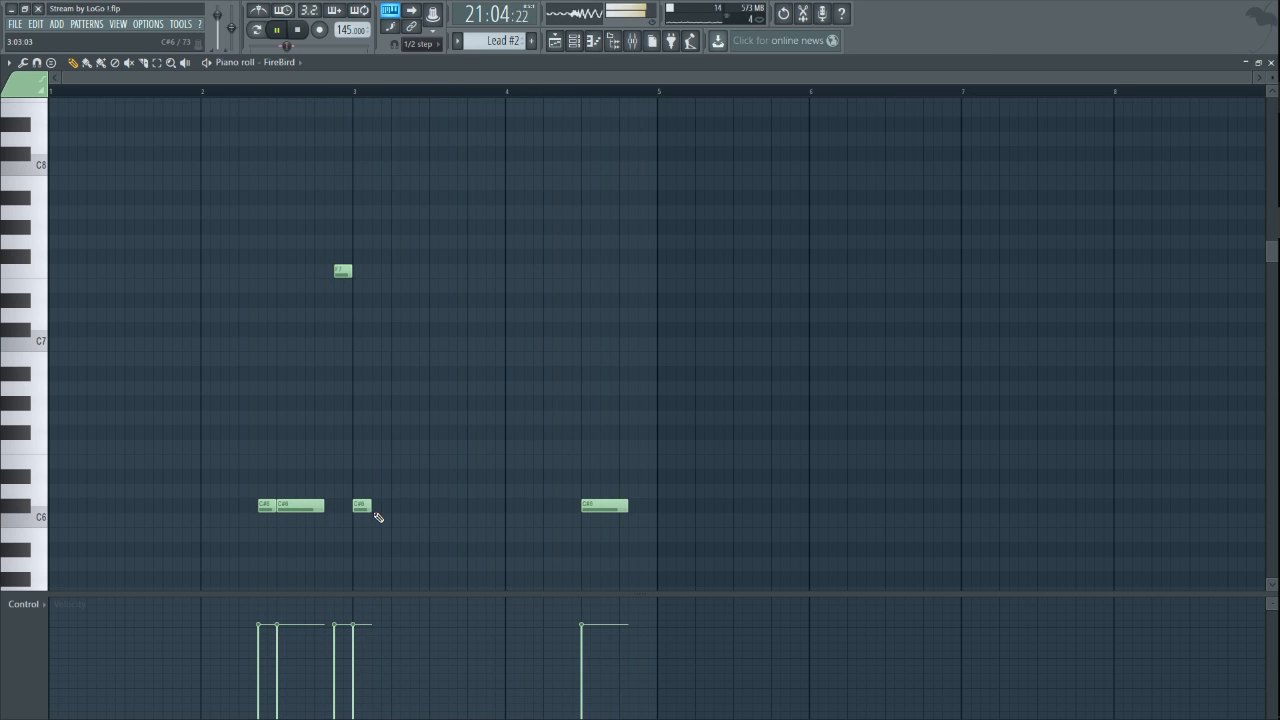
left_click(555, 42)
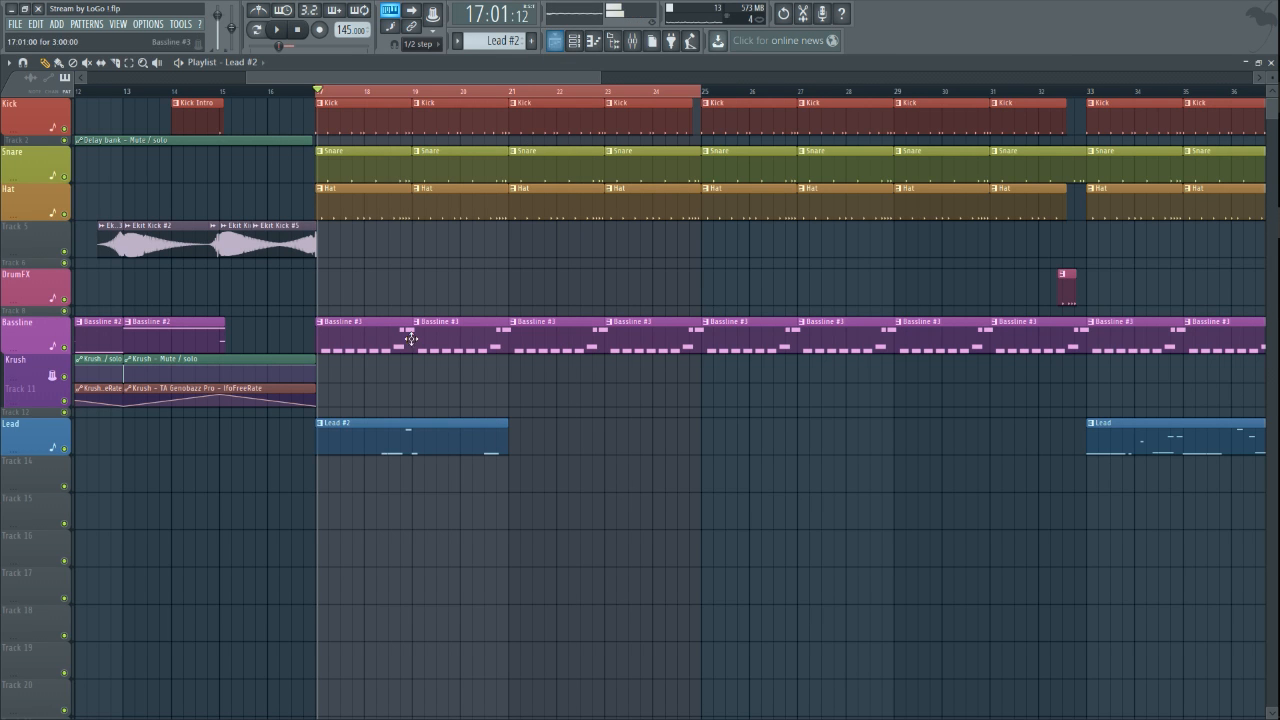
- Place three more Lead #2 clips on the Lead track at bars 21, 25 and 29
left_click_drag(541, 433, 534, 434)
left_click(715, 433)
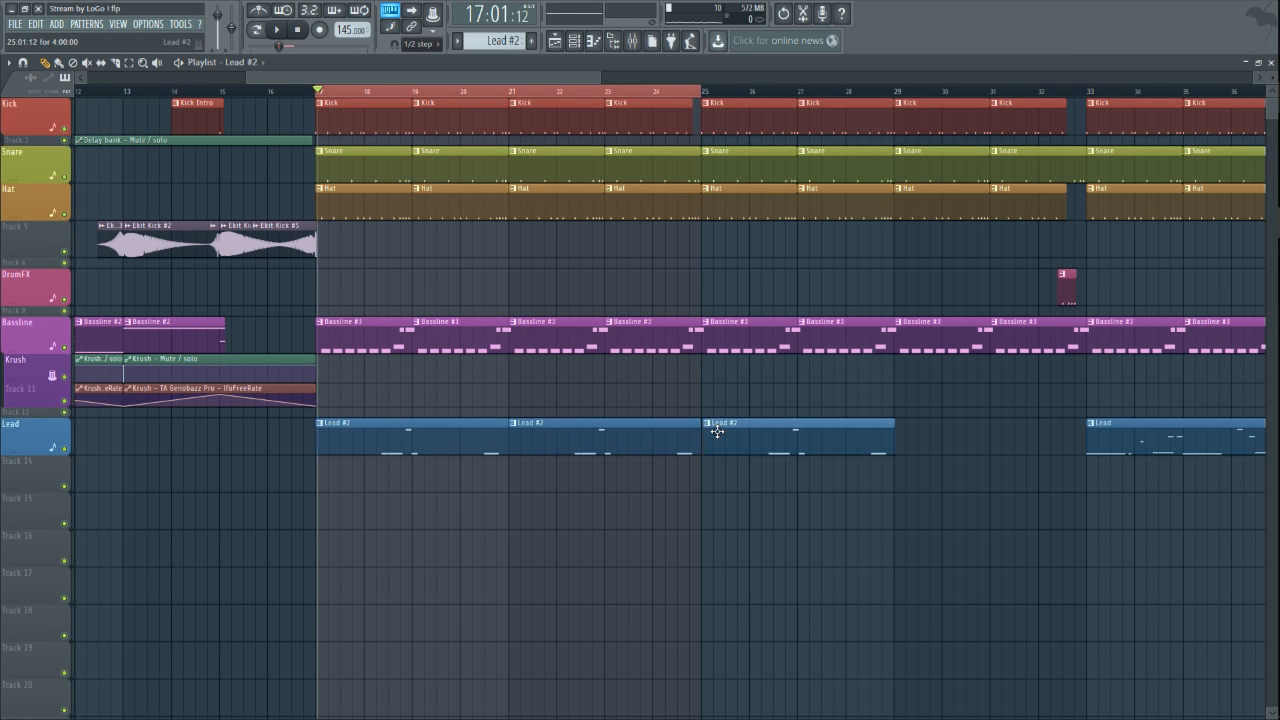
left_click(900, 437)
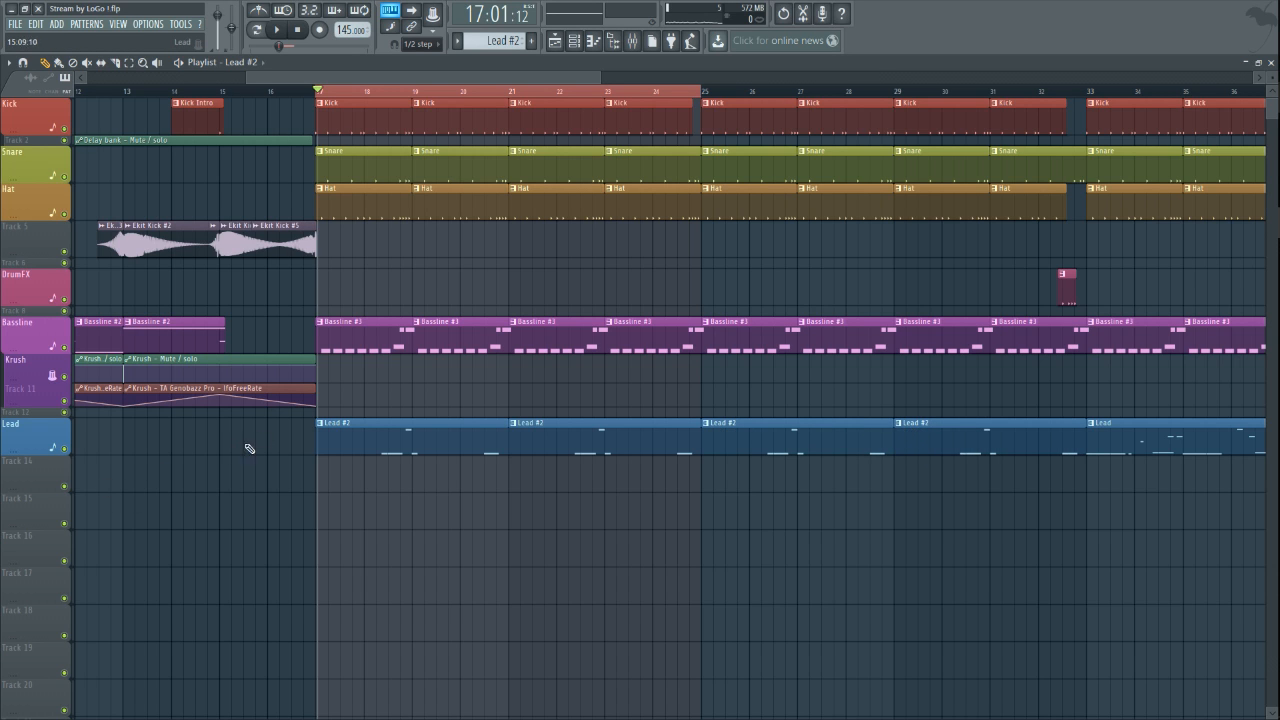
- Rename the Lead #2 pattern as Lead 1 IN
right_click(320, 431)
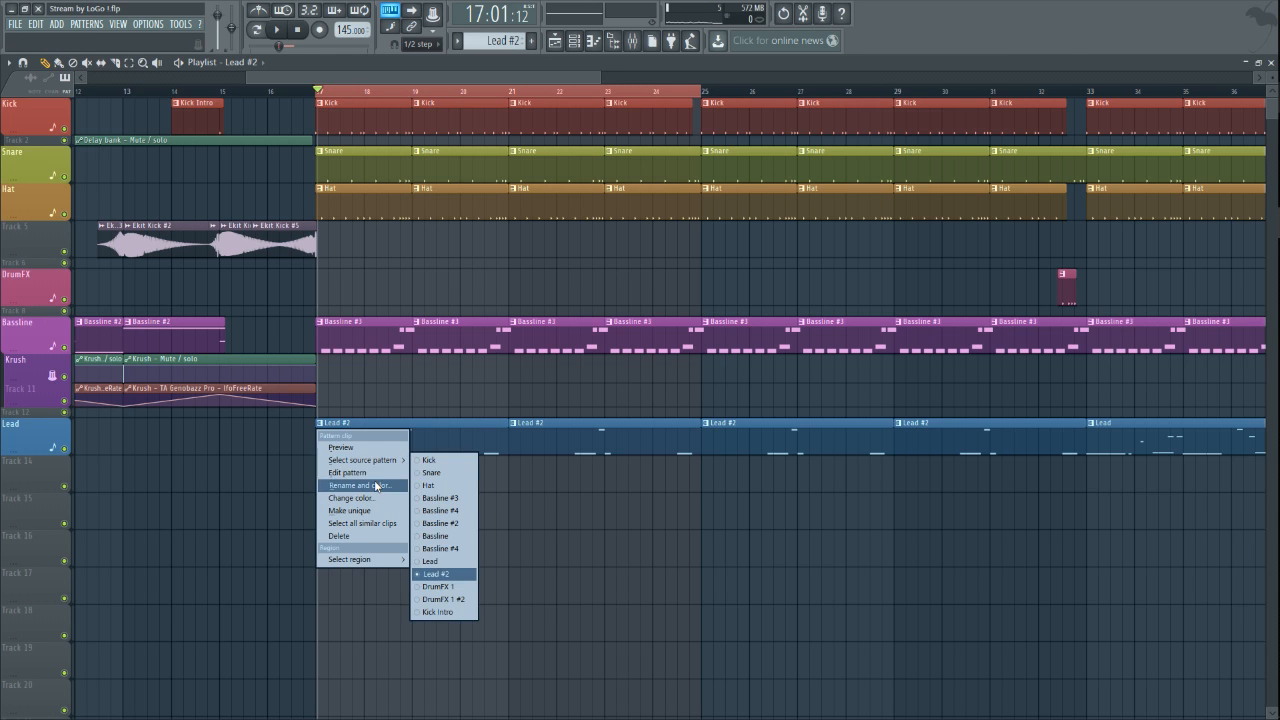
left_click(362, 485)
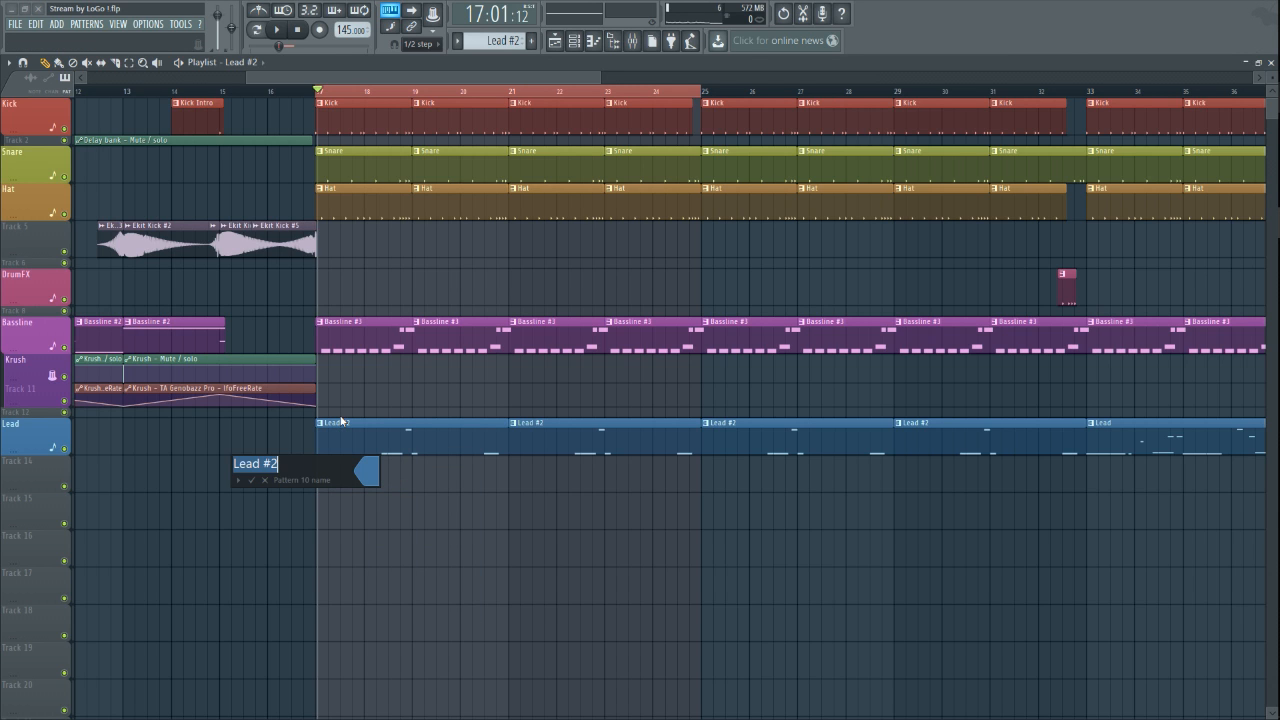
key("Right")
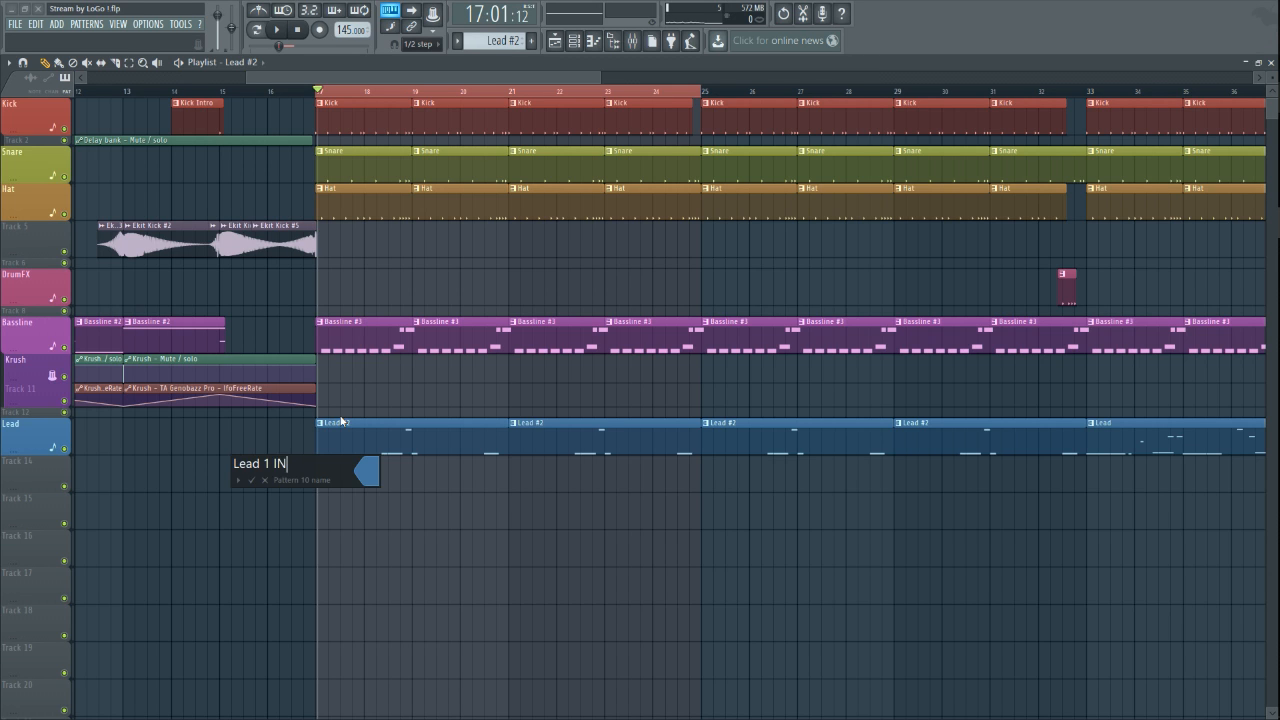
key("Return")
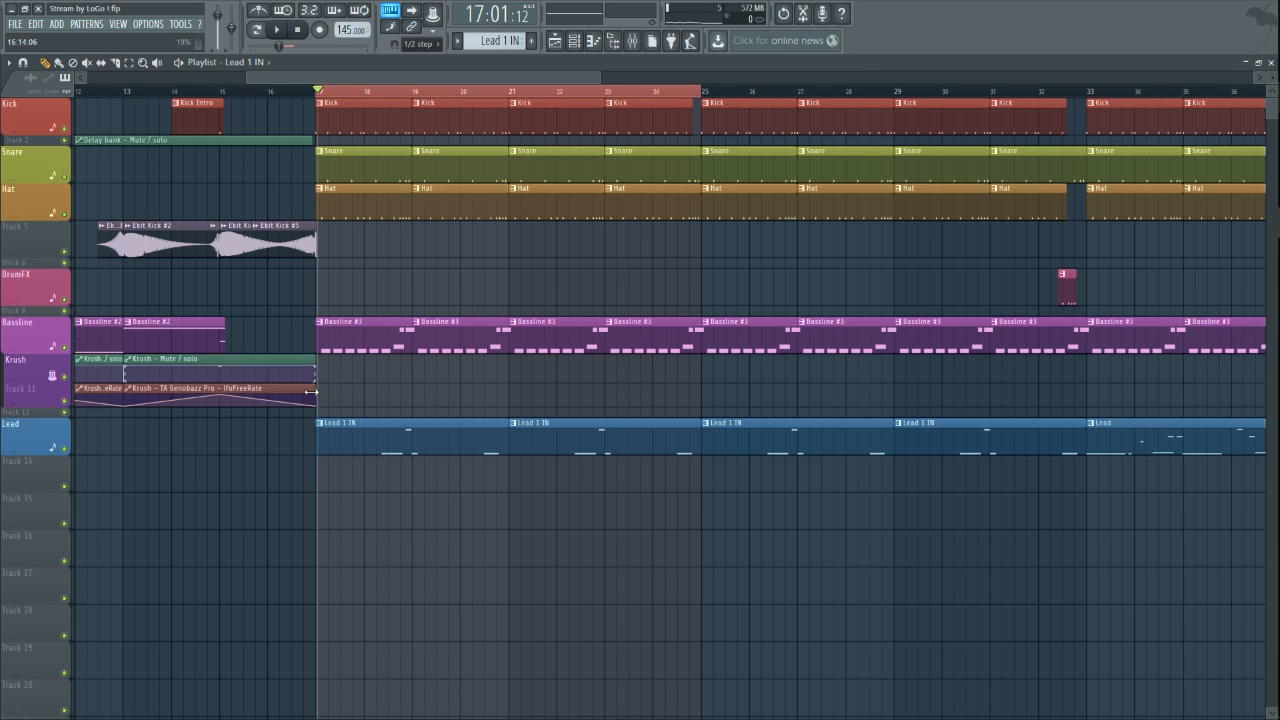
- Listen to the section from bar 17 and inspect the Lead 1 IN notes in the piano roll
key("space")
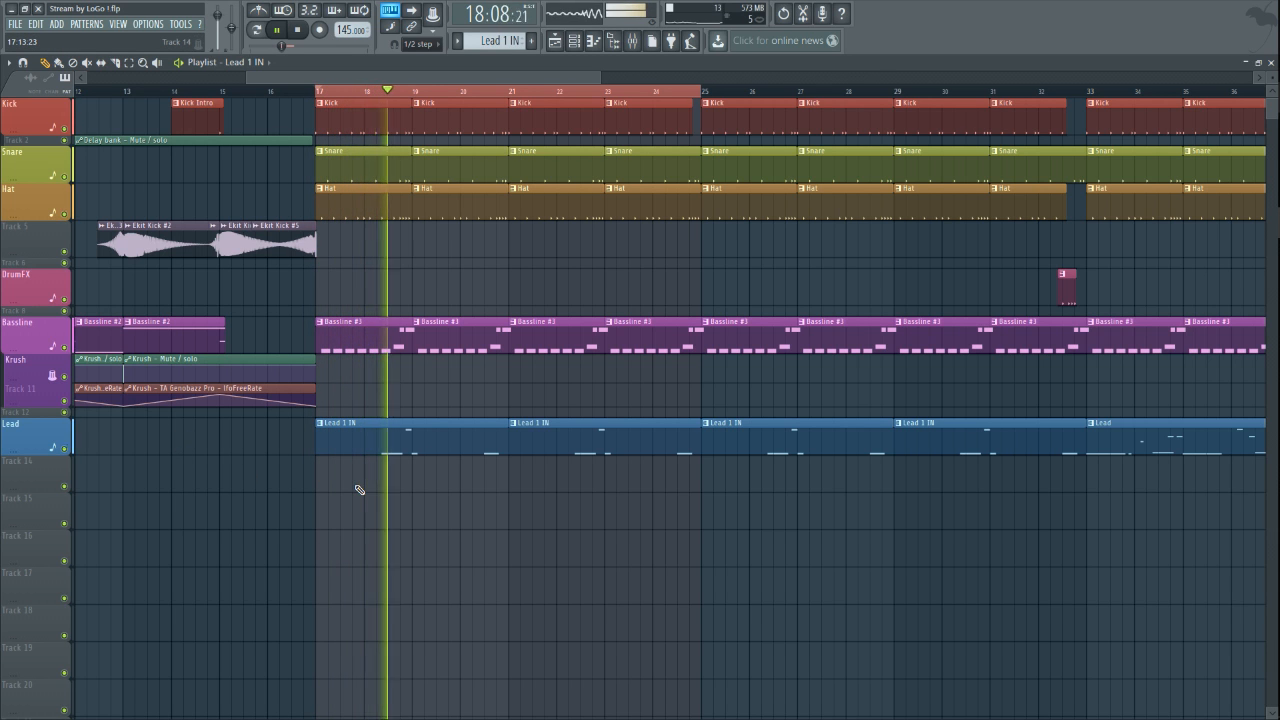
key("space")
double_click(408, 430)
key("space")
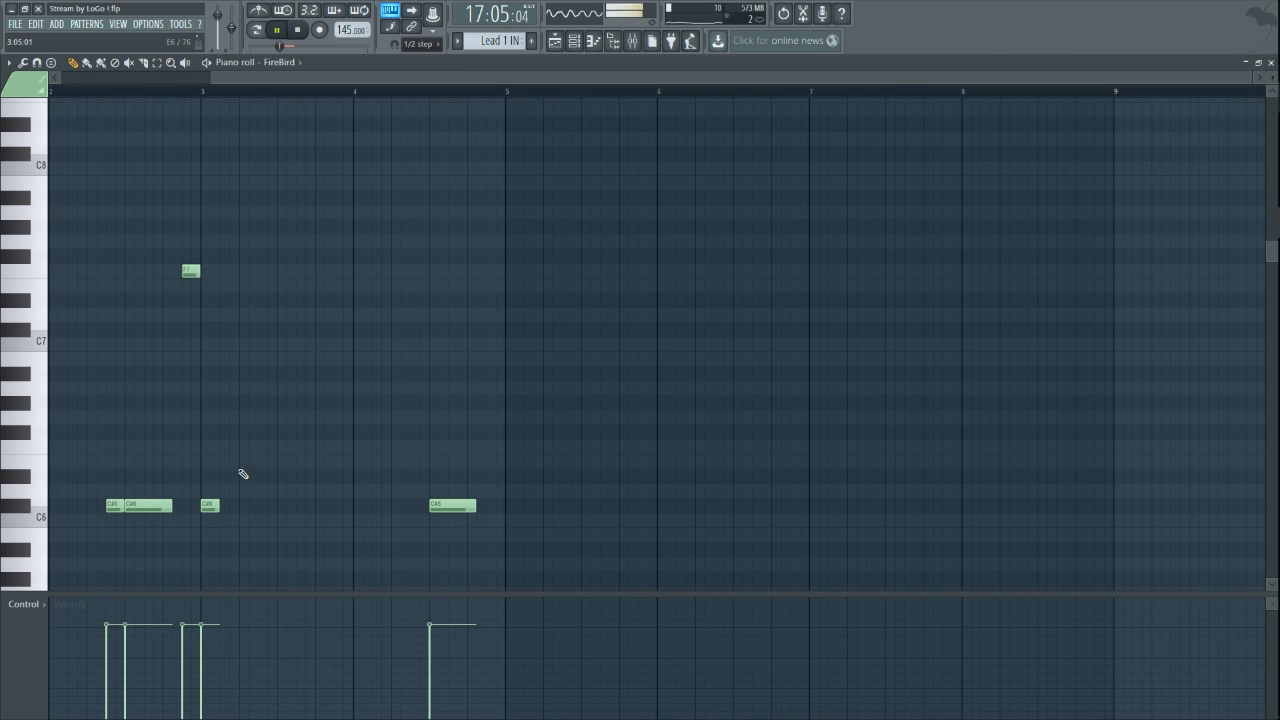
key("F5")
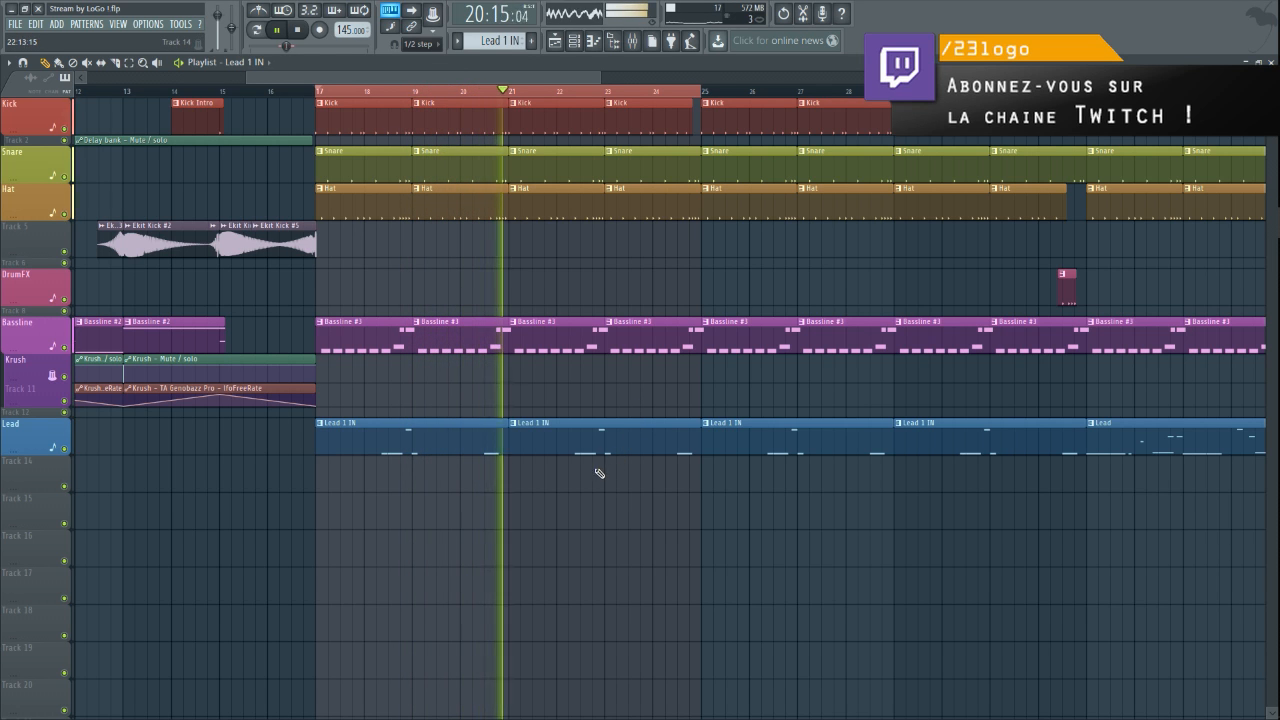
key("space")
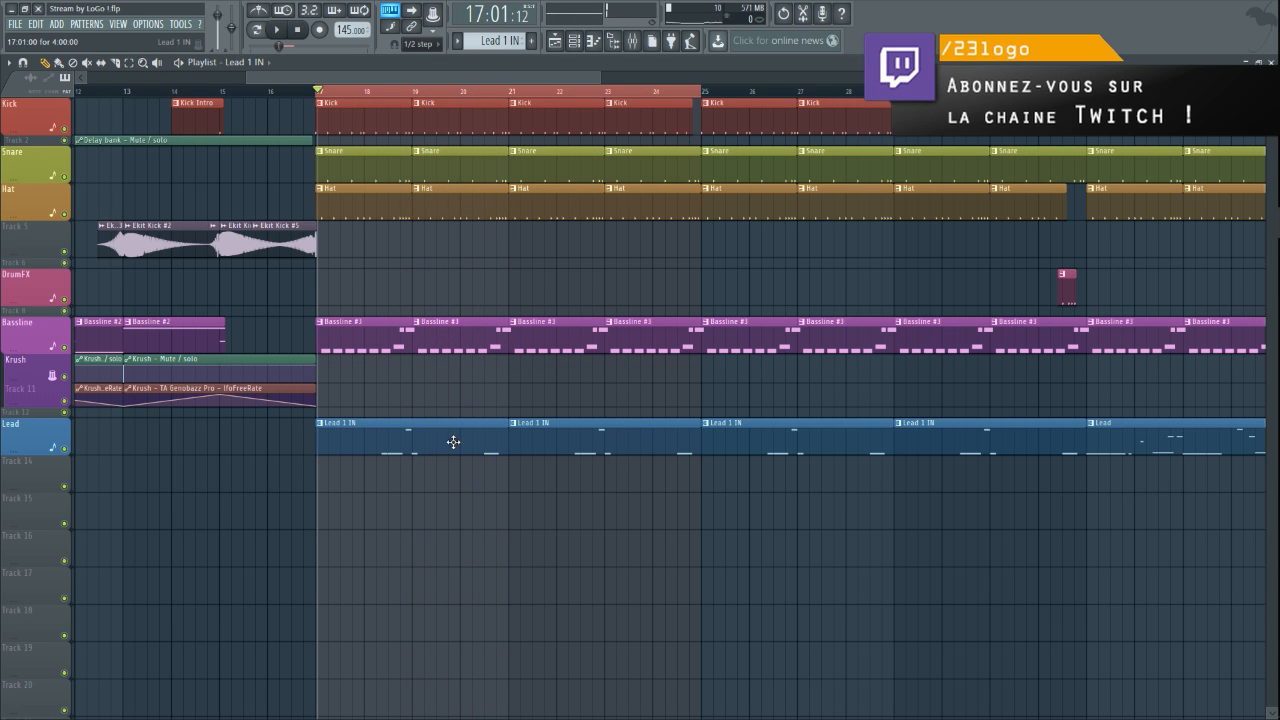
- Transpose all notes of the Lead 1 IN pattern down one octave and listen to the result in the playlist
scroll(612, 92, "down", 2)
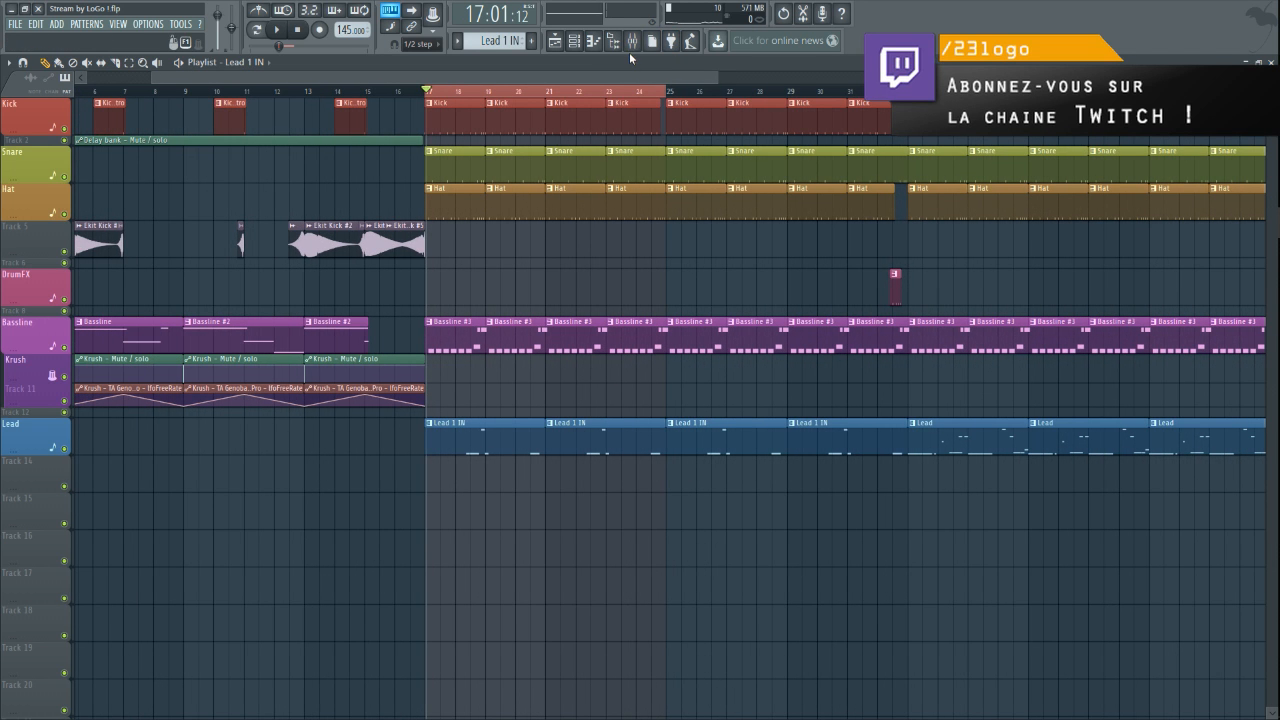
double_click(510, 437)
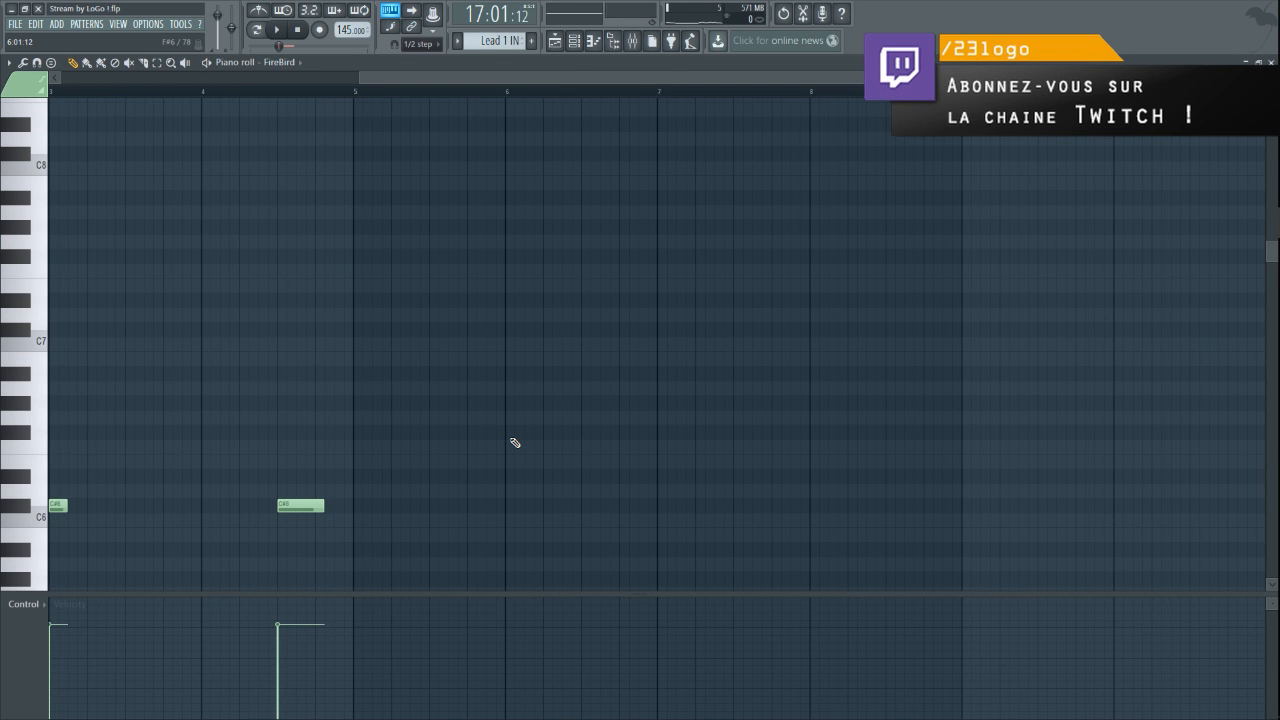
key("ctrl+Down")
key("space")
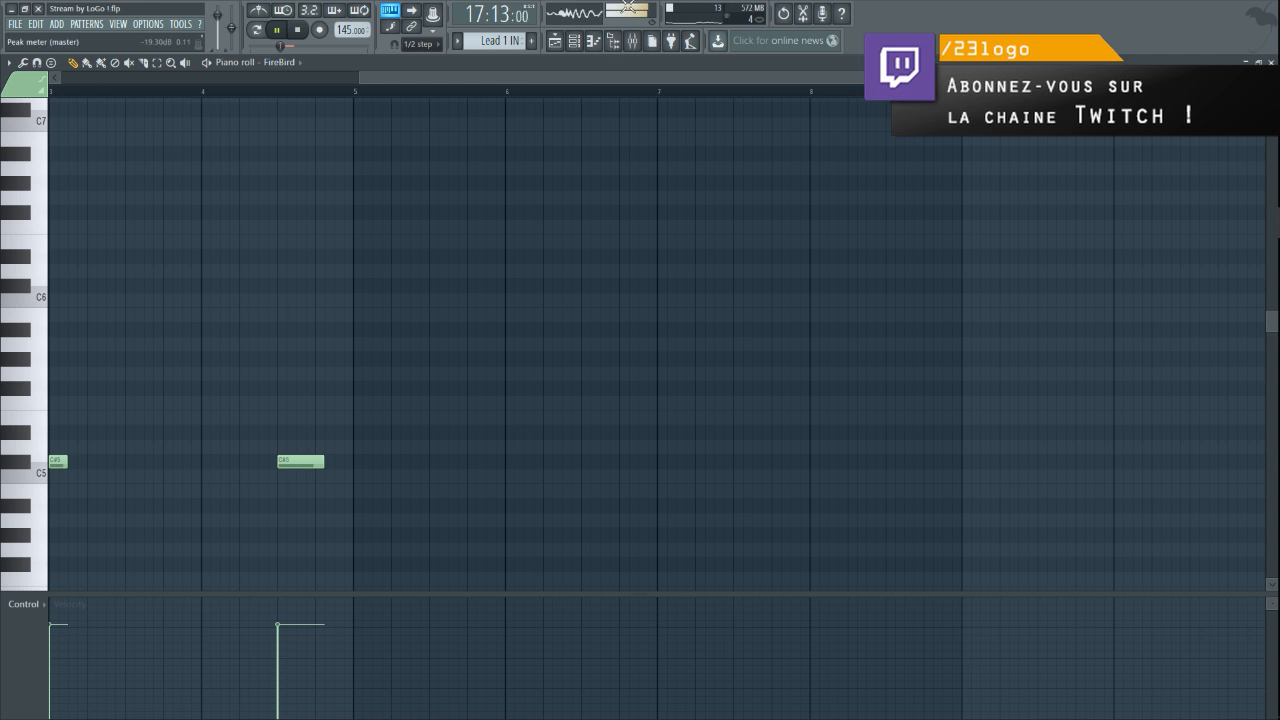
key("F5")
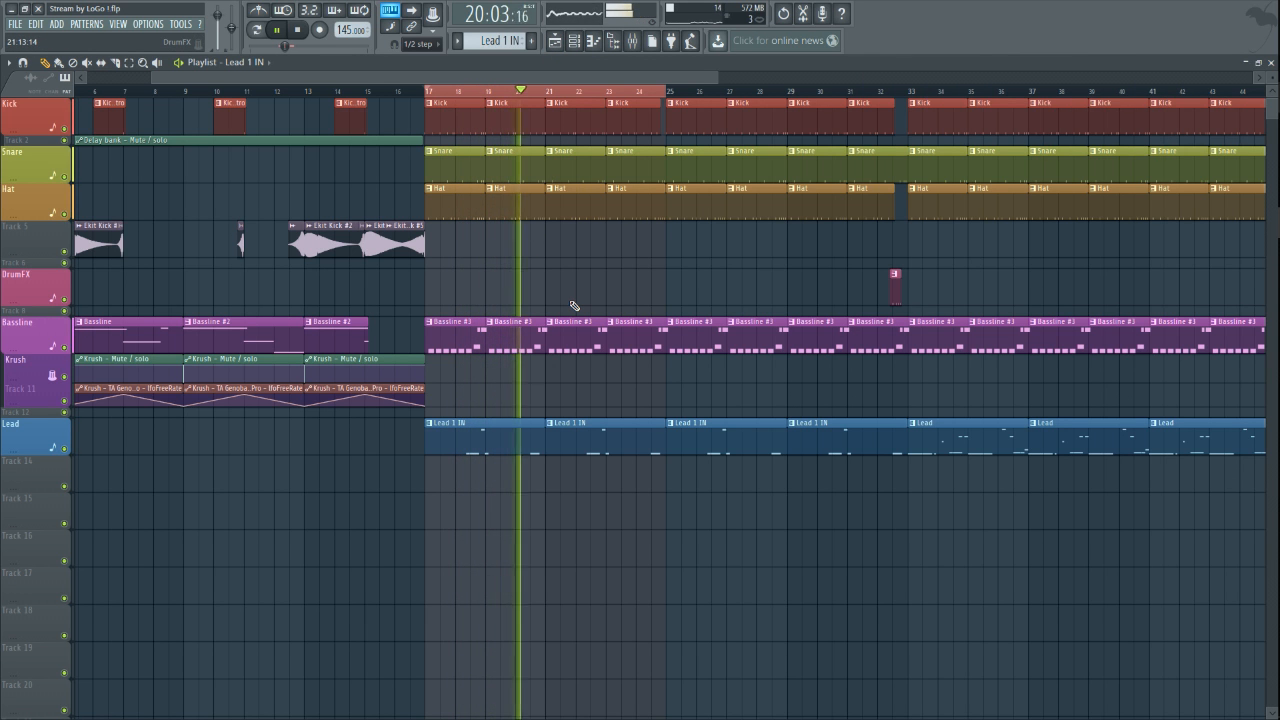
key("space")
- Add a short C#5 note at the start of bar 1 instead of the trial note at bar 5, and save the project
double_click(503, 445)
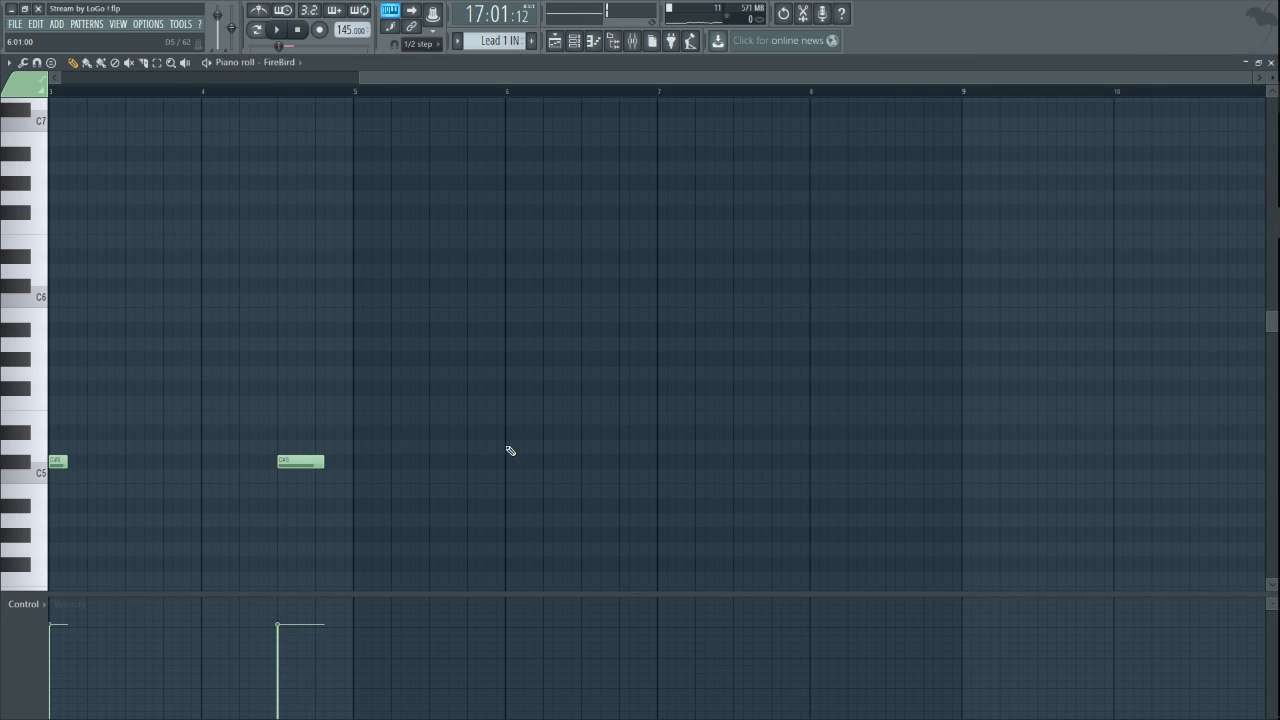
left_click(356, 461)
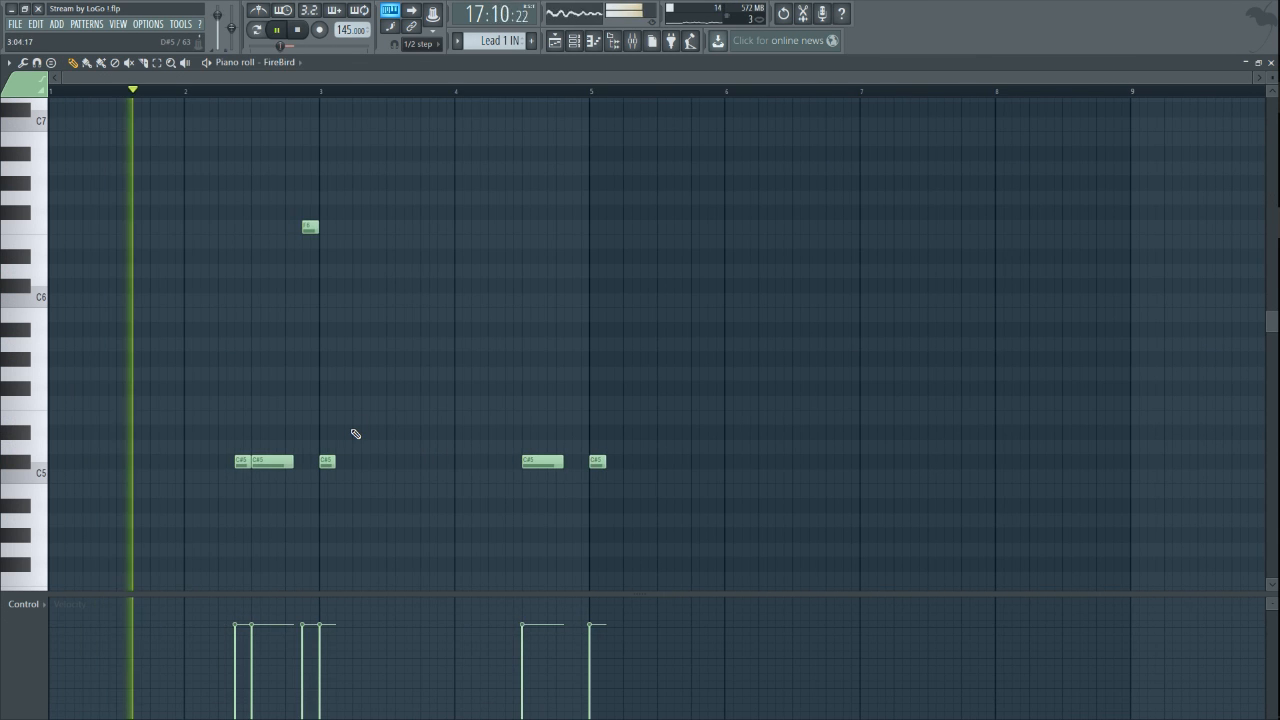
right_click(592, 461)
left_click(55, 462)
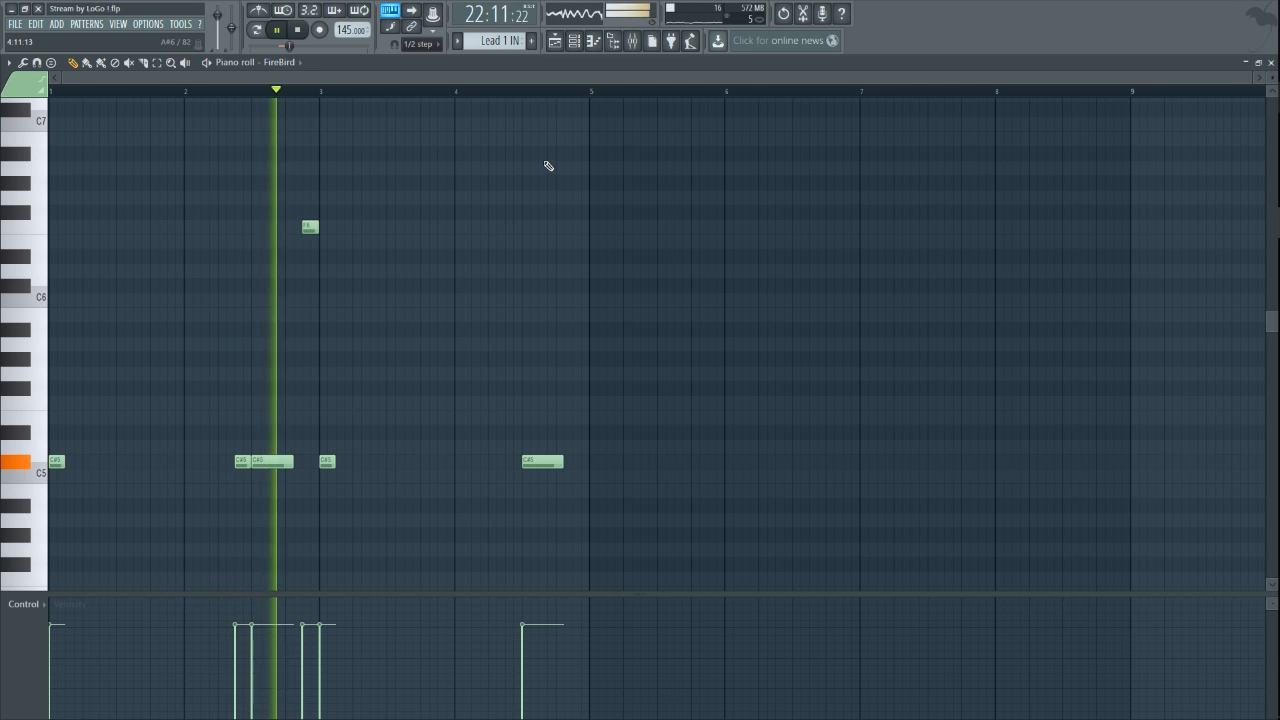
left_click(555, 40)
key("space")
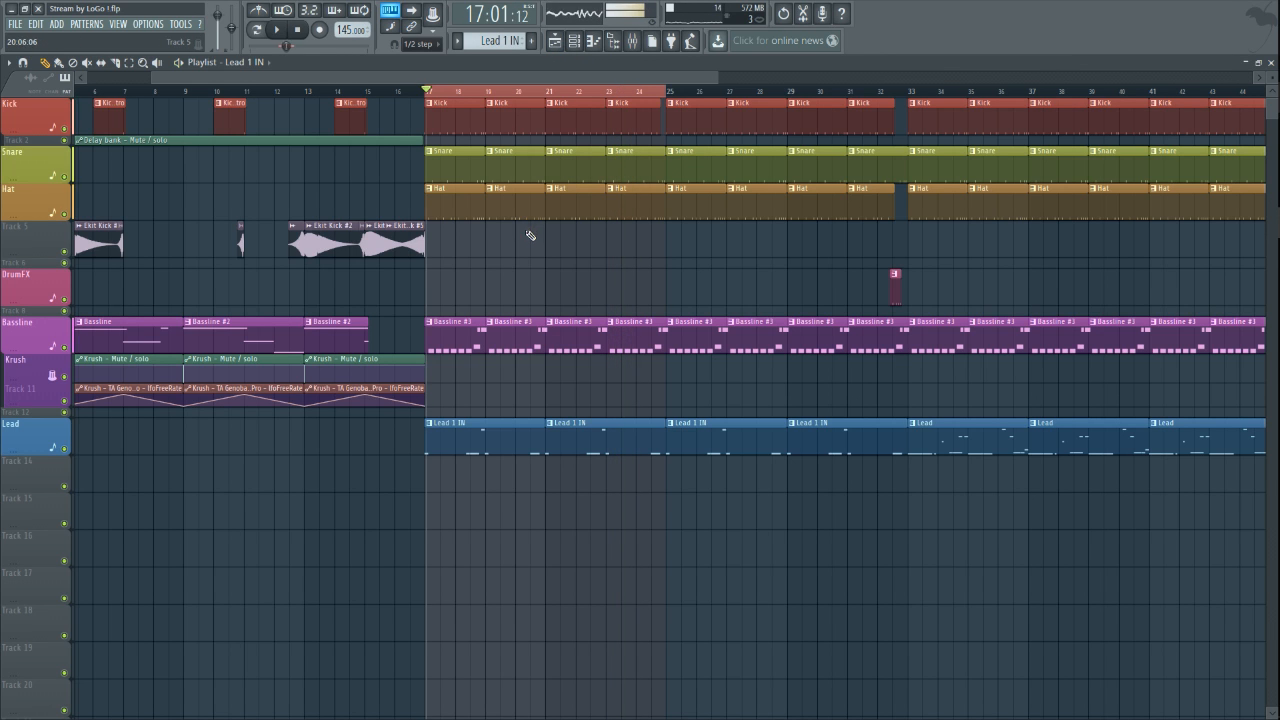
key("ctrl+s")
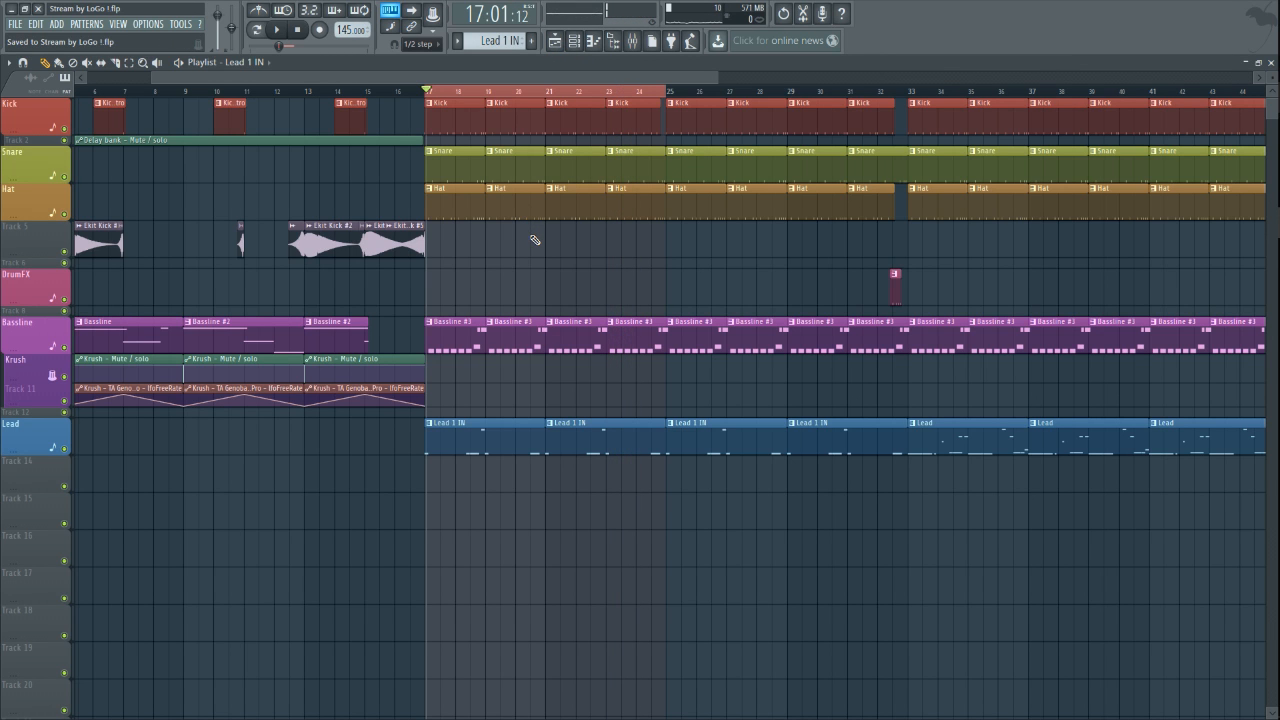
- Solo and select the FireBird mixer track, and audition the lead in pattern mode
left_click(633, 42)
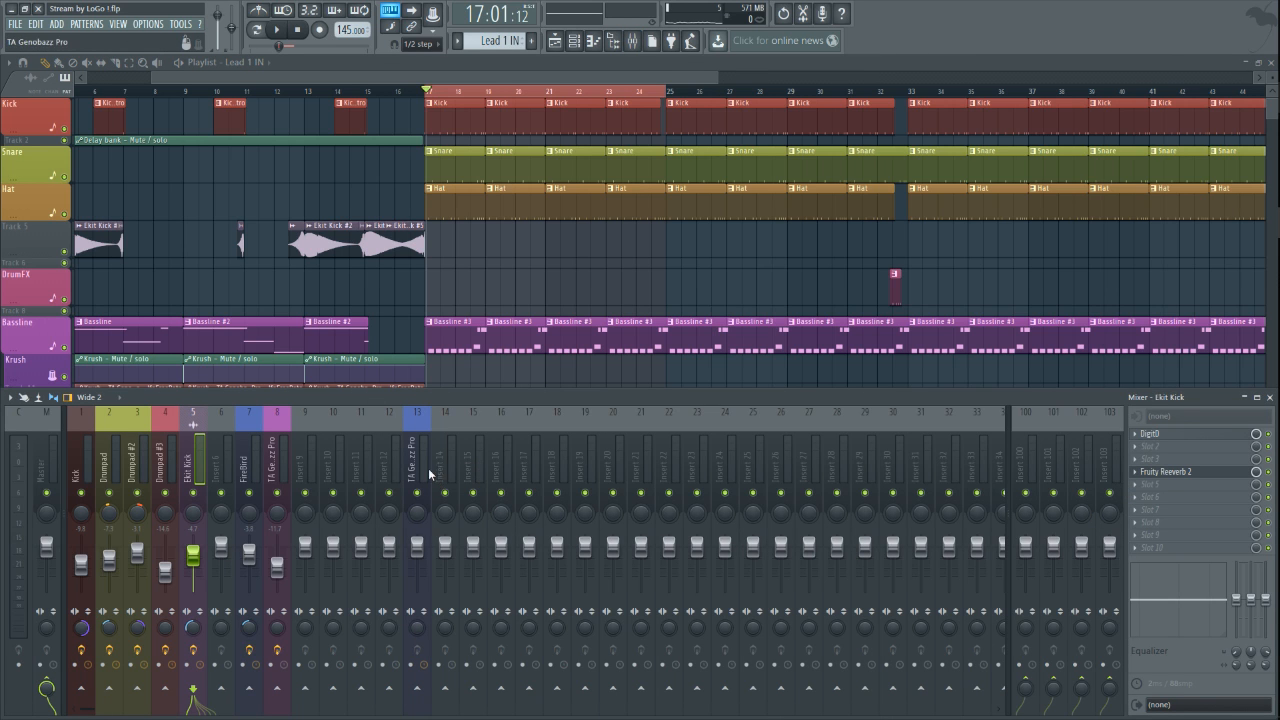
right_click(249, 492)
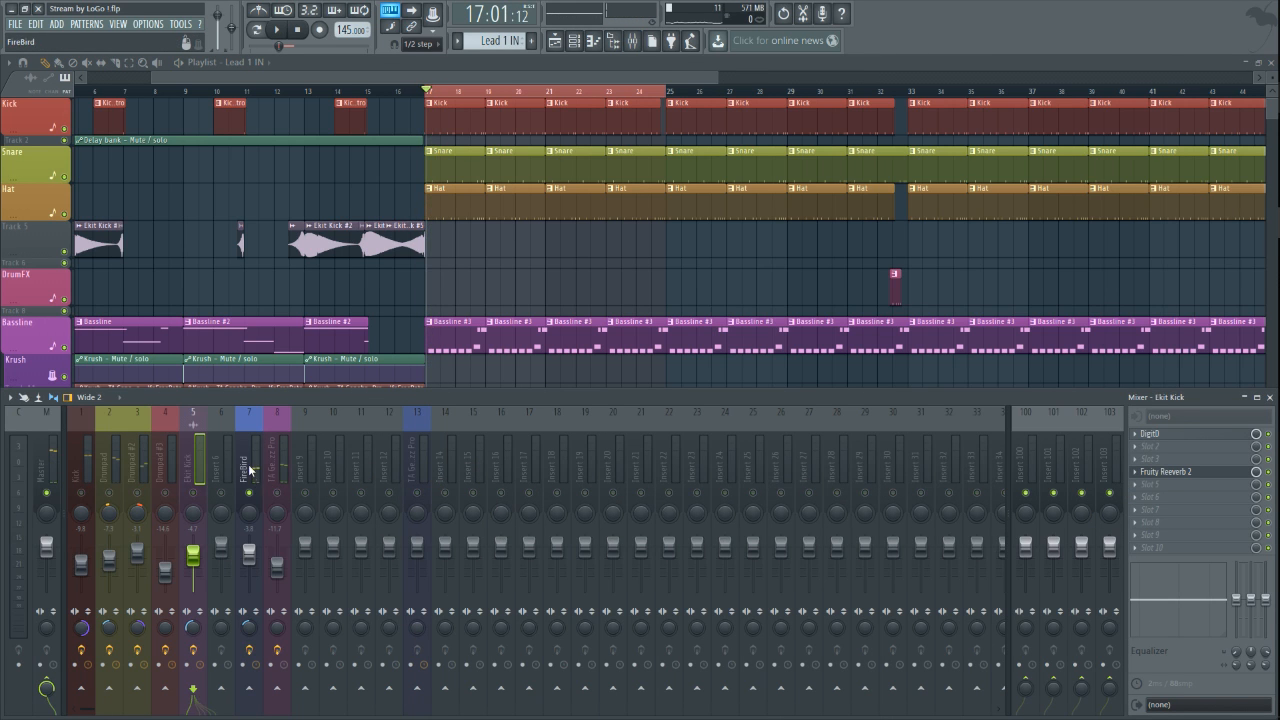
left_click(249, 470)
left_click(258, 30)
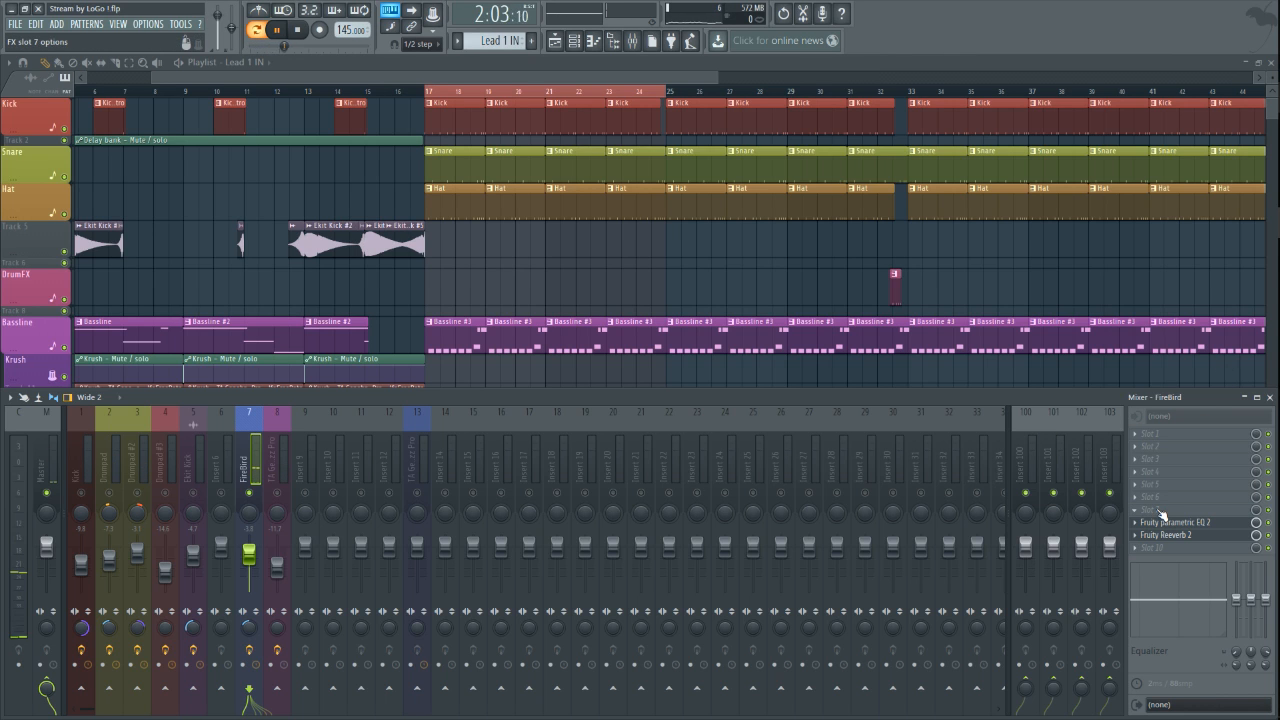
key("space")
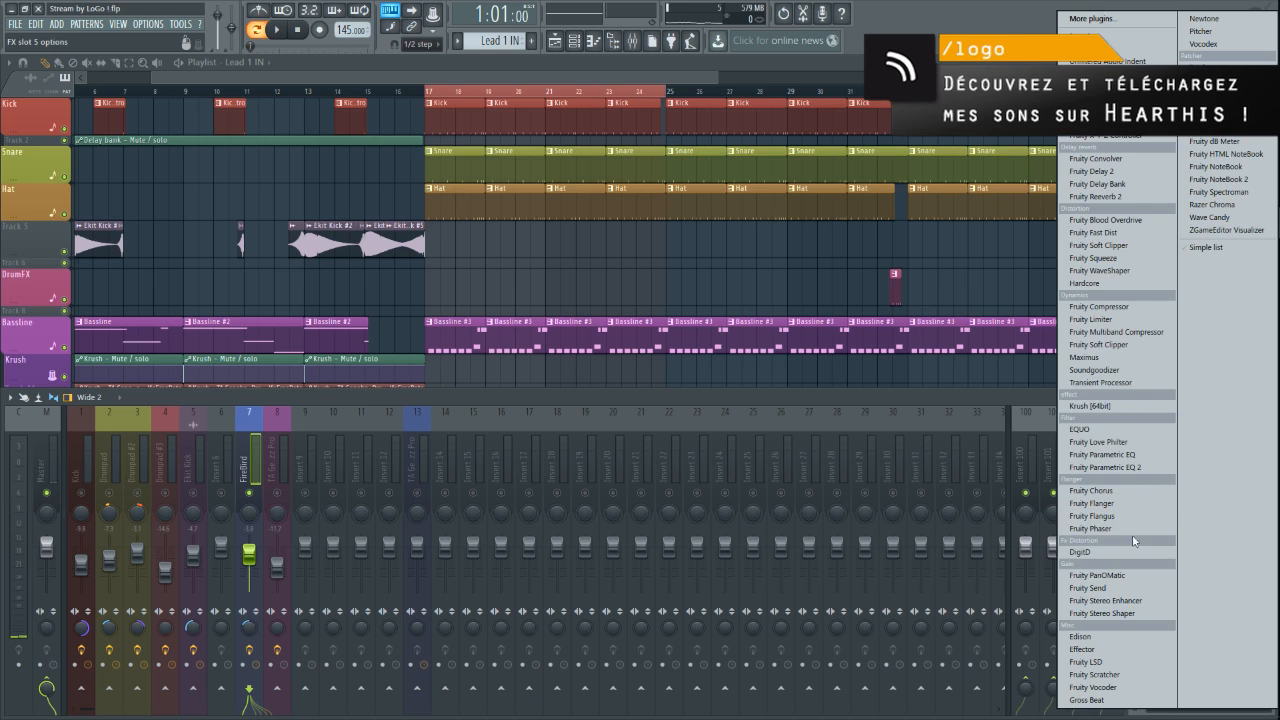
- Show the effect plugins as a simple list and load Fruity Filter into slot 10 of the FireBird track
left_click(1140, 486)
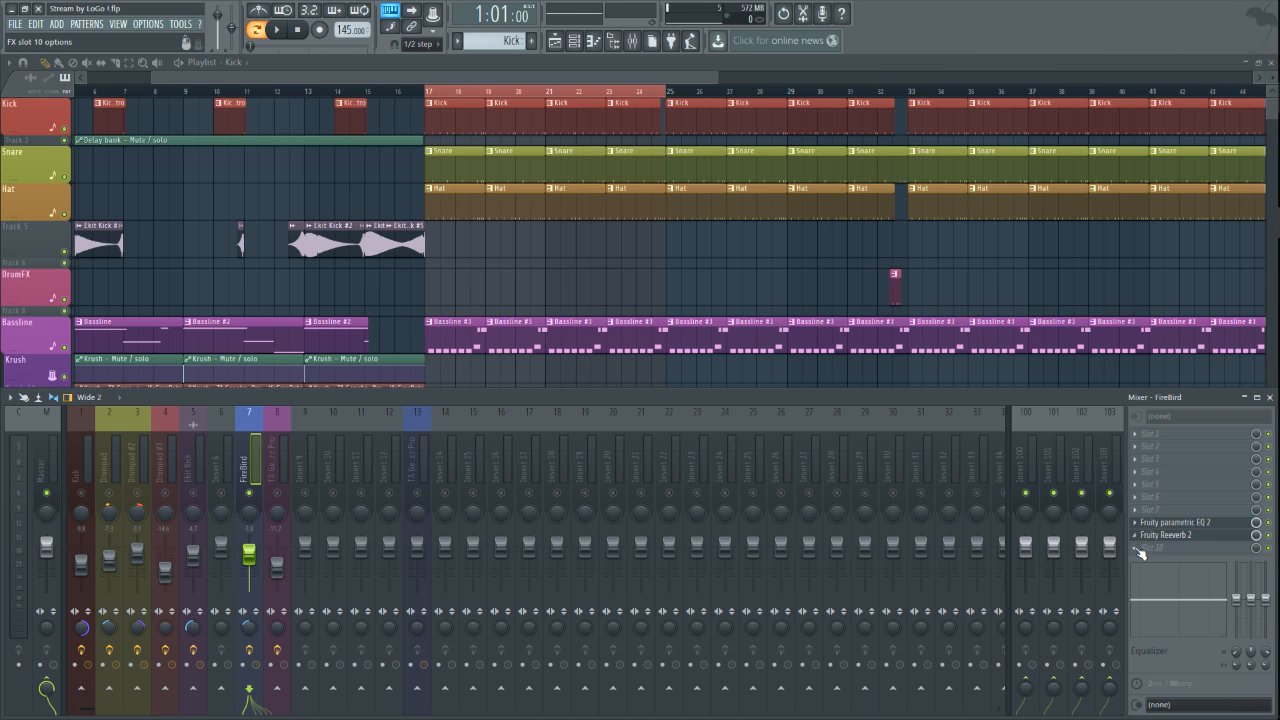
left_click(1137, 487)
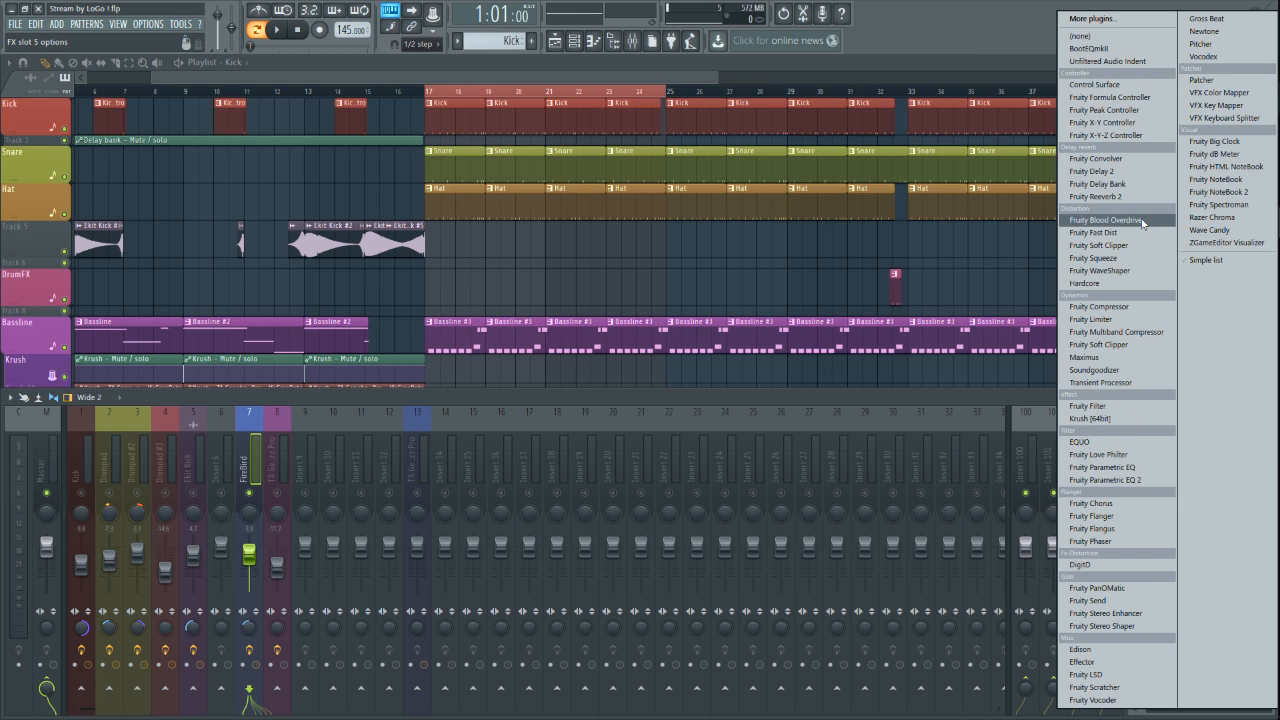
left_click(1203, 260)
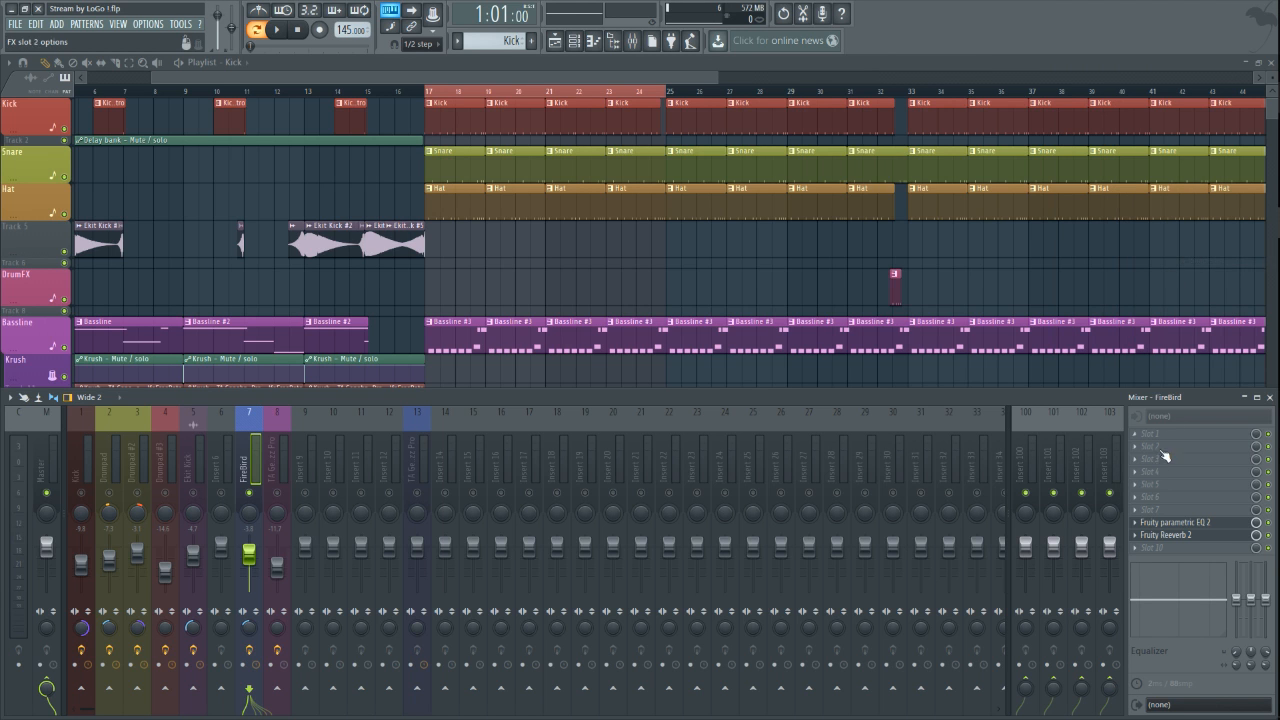
left_click(1141, 552)
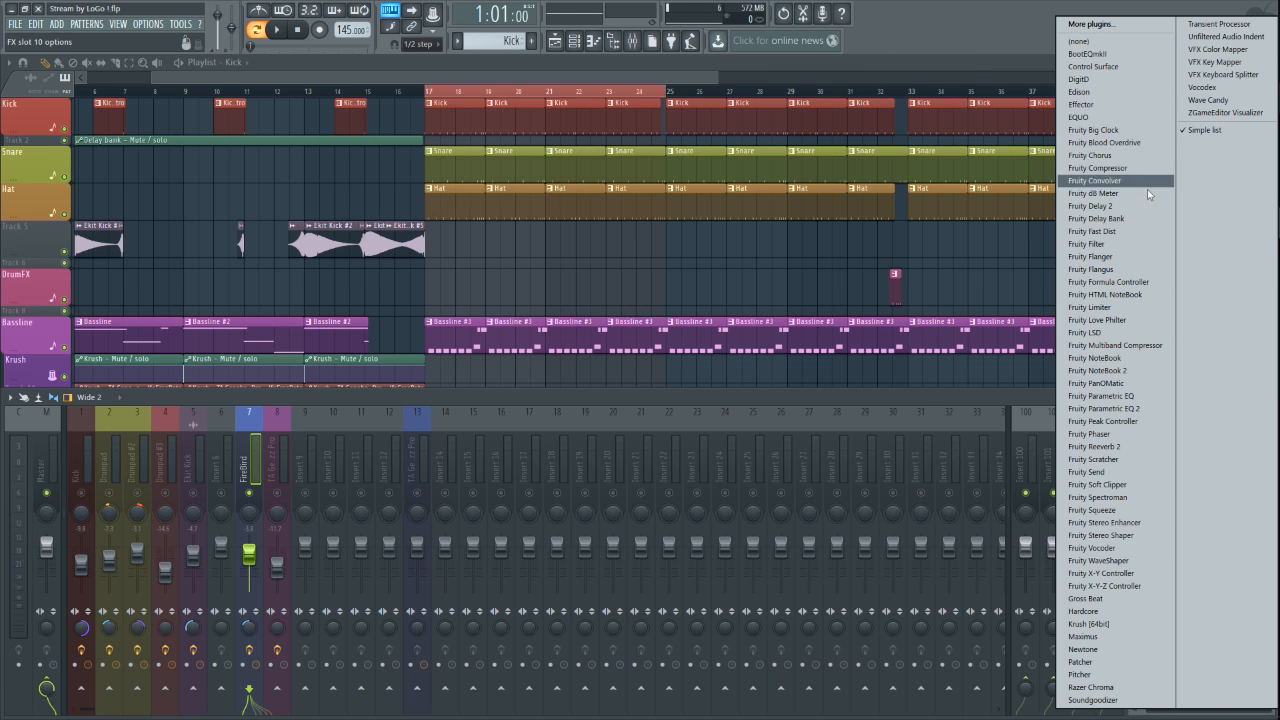
left_click(1130, 243)
left_click_drag(292, 142, 479, 218)
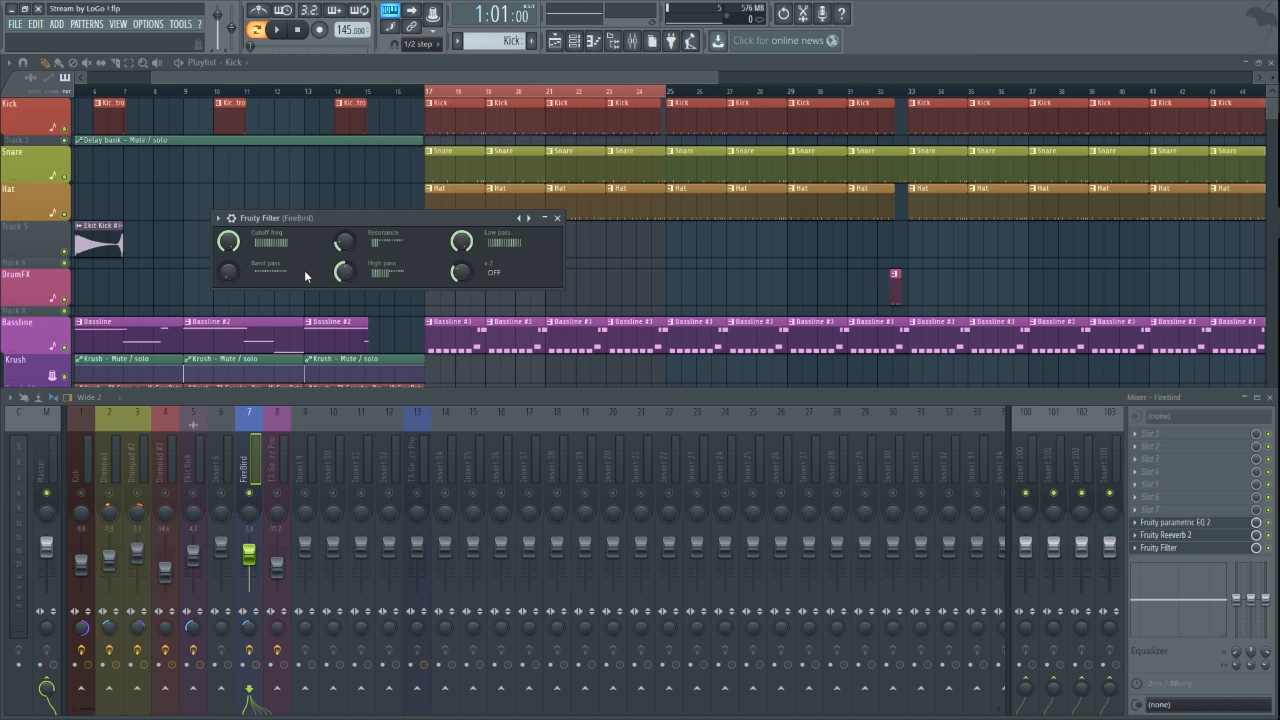
- Try Fruity Filter during playback with the low pass fully down and the band pass fully up
key("space")
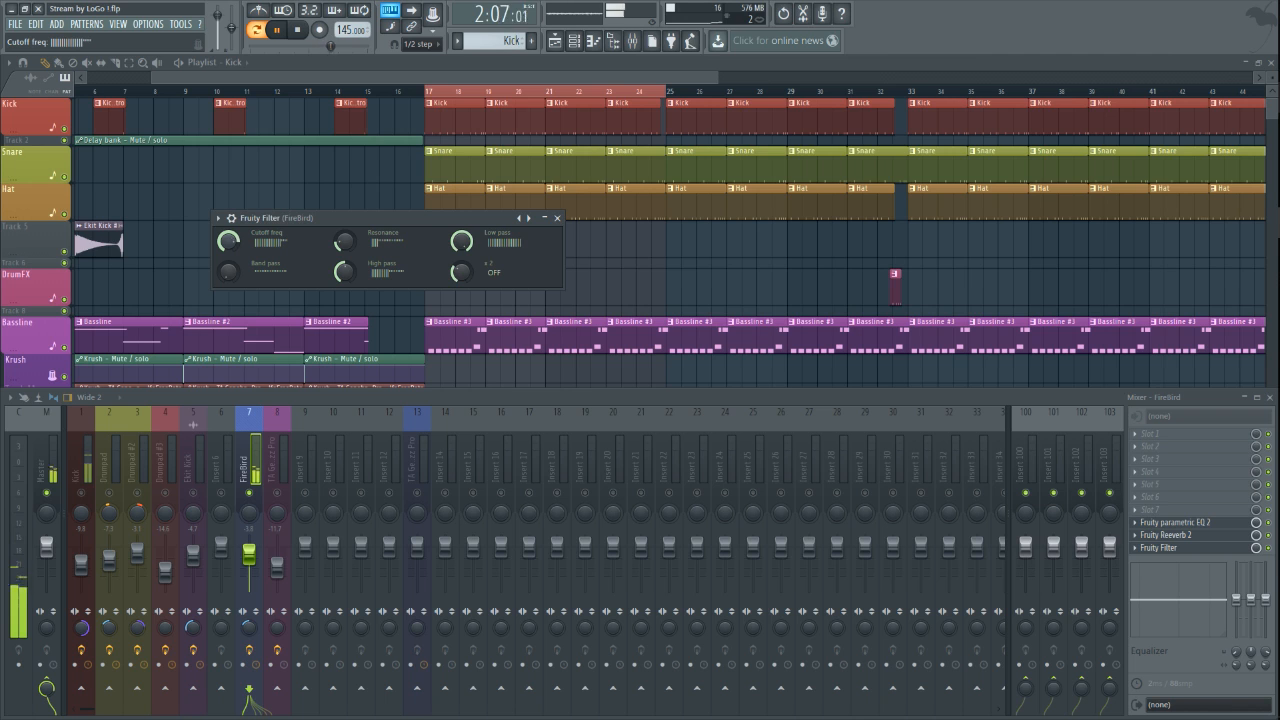
left_click_drag(465, 239, 465, 325)
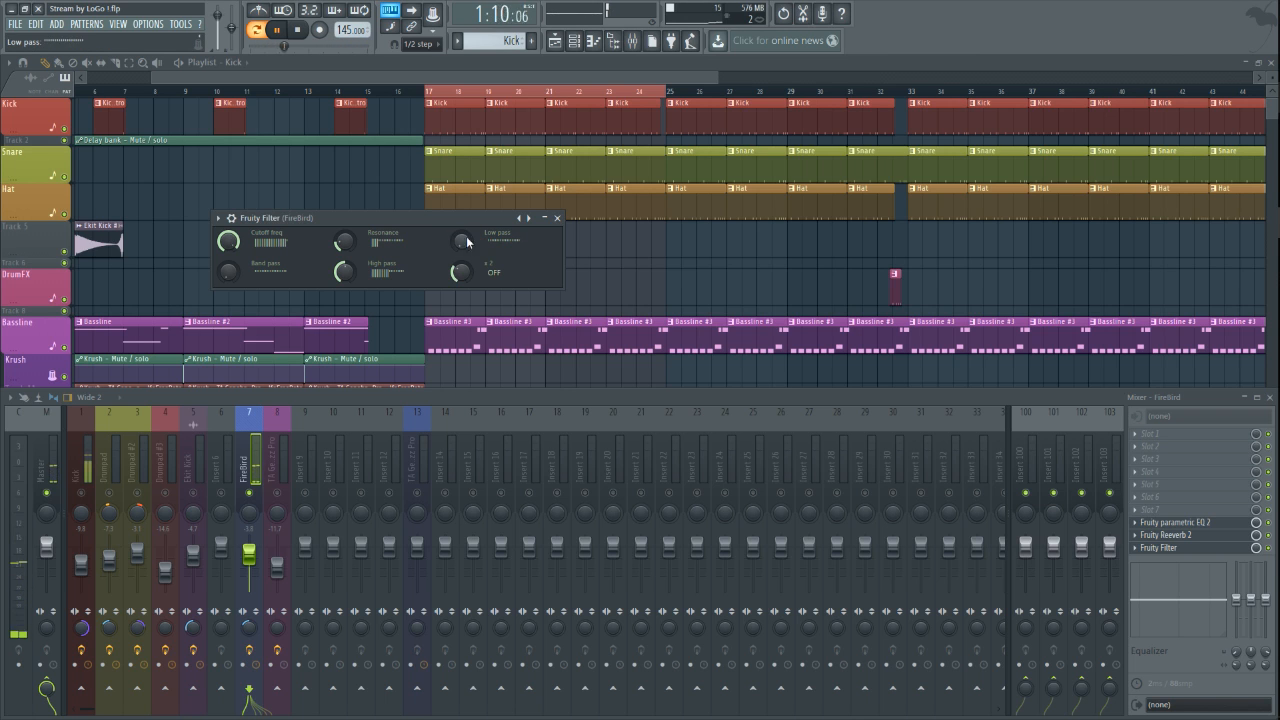
left_click_drag(229, 272, 229, 232)
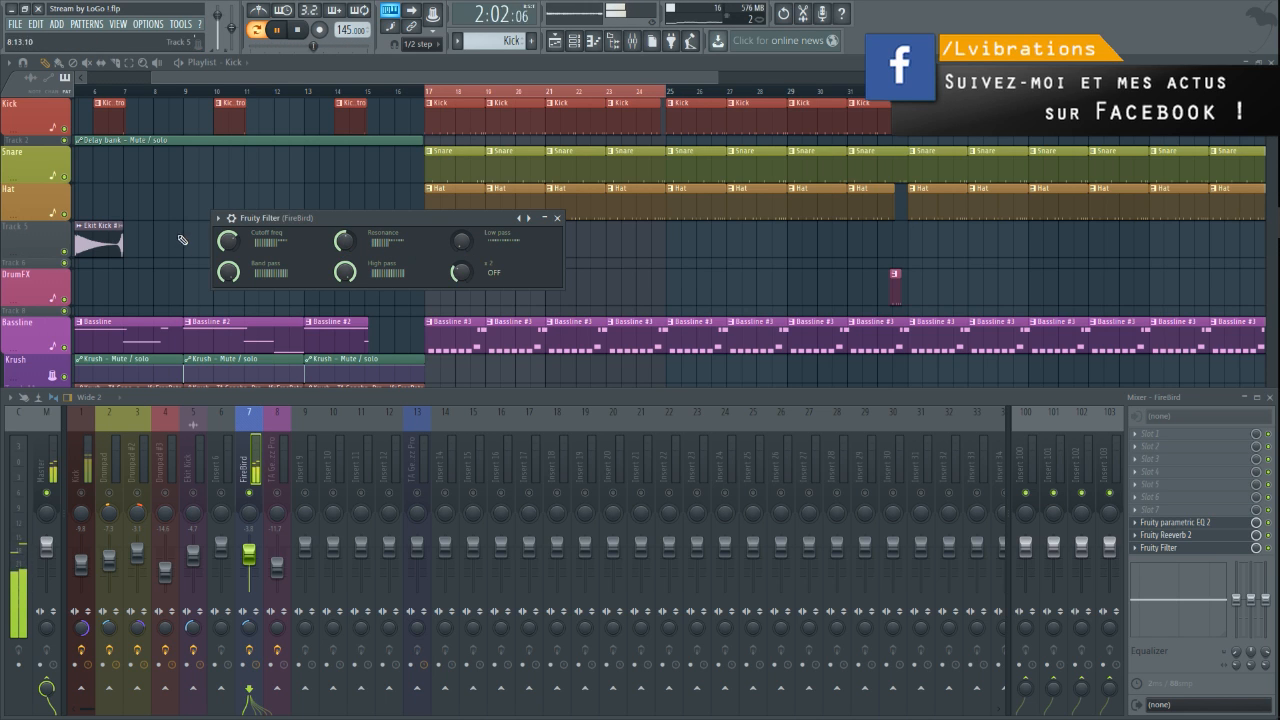
right_click(232, 245)
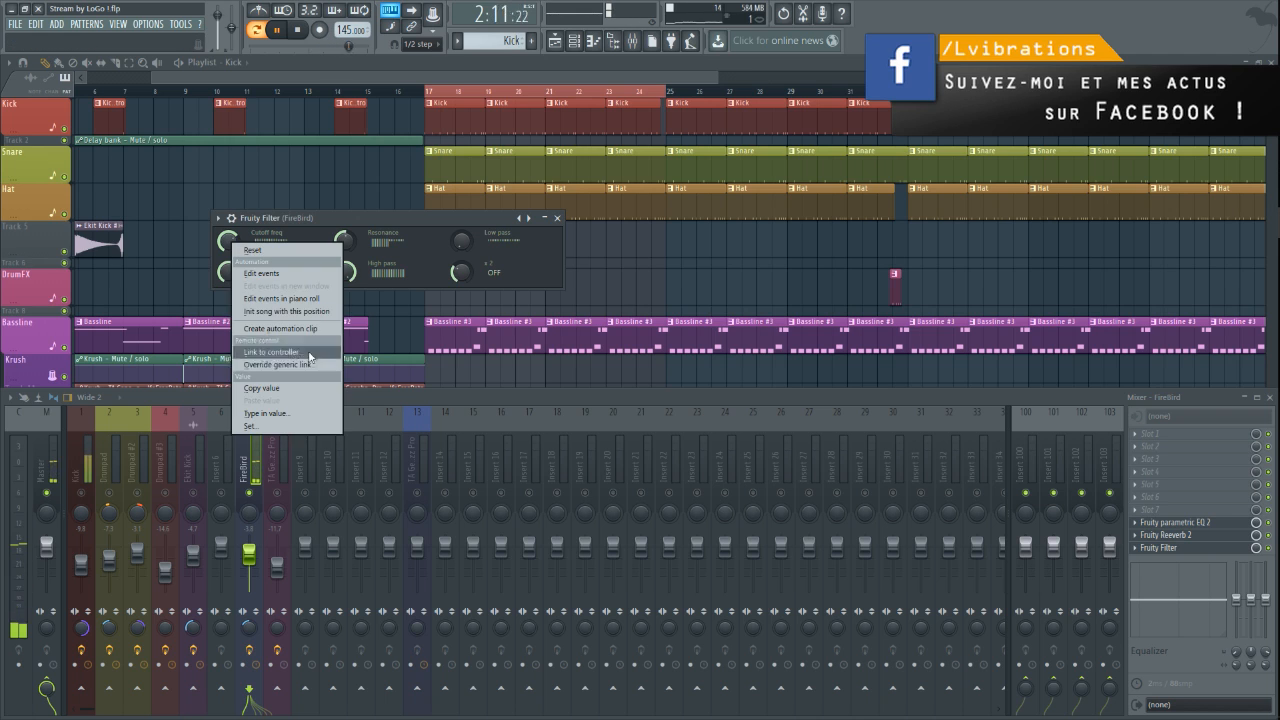
left_click(341, 245)
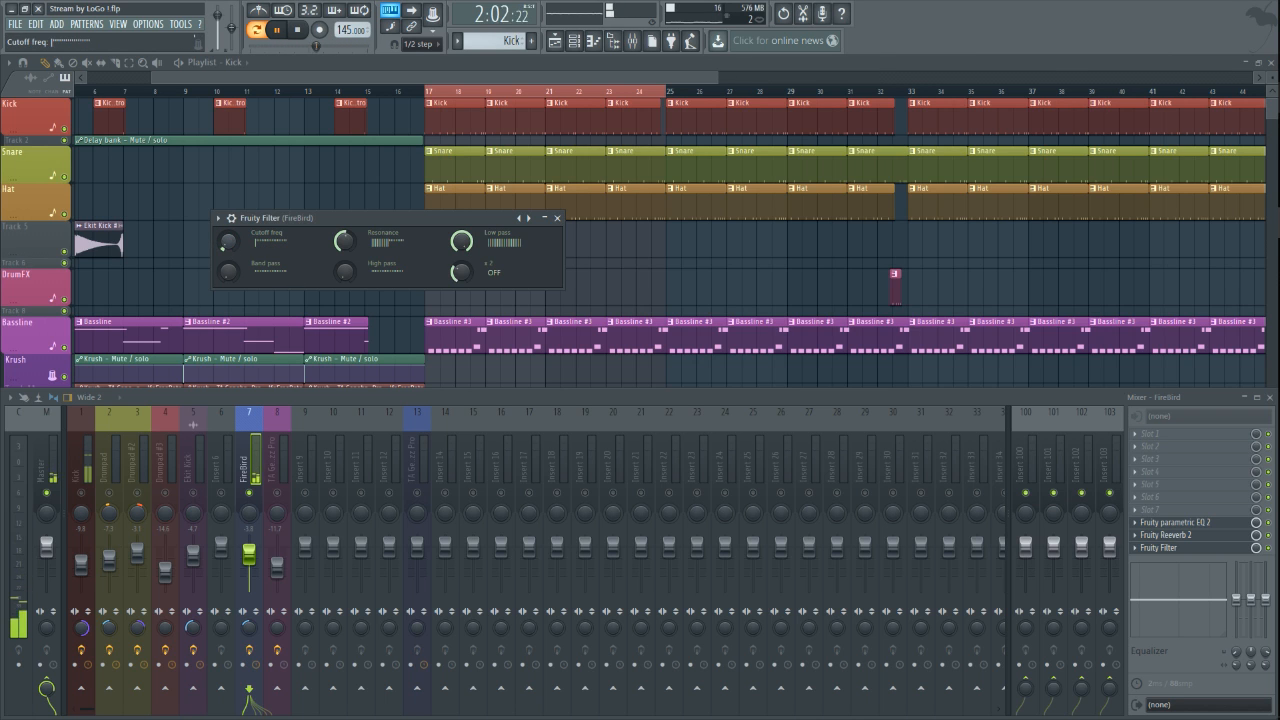
- Sweep the filter's cutoff frequency, leave it at minimum and initialise the song with this position
left_click_drag(231, 248, 231, 225)
right_click(232, 245)
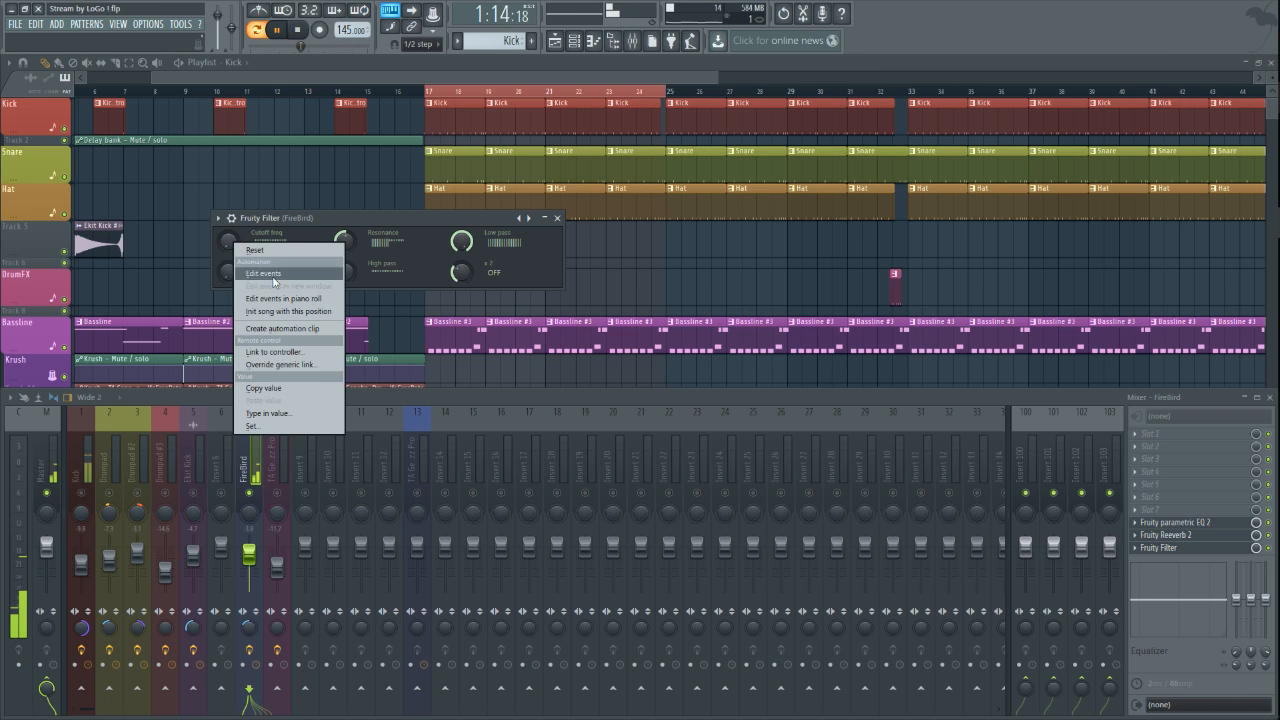
left_click(295, 314)
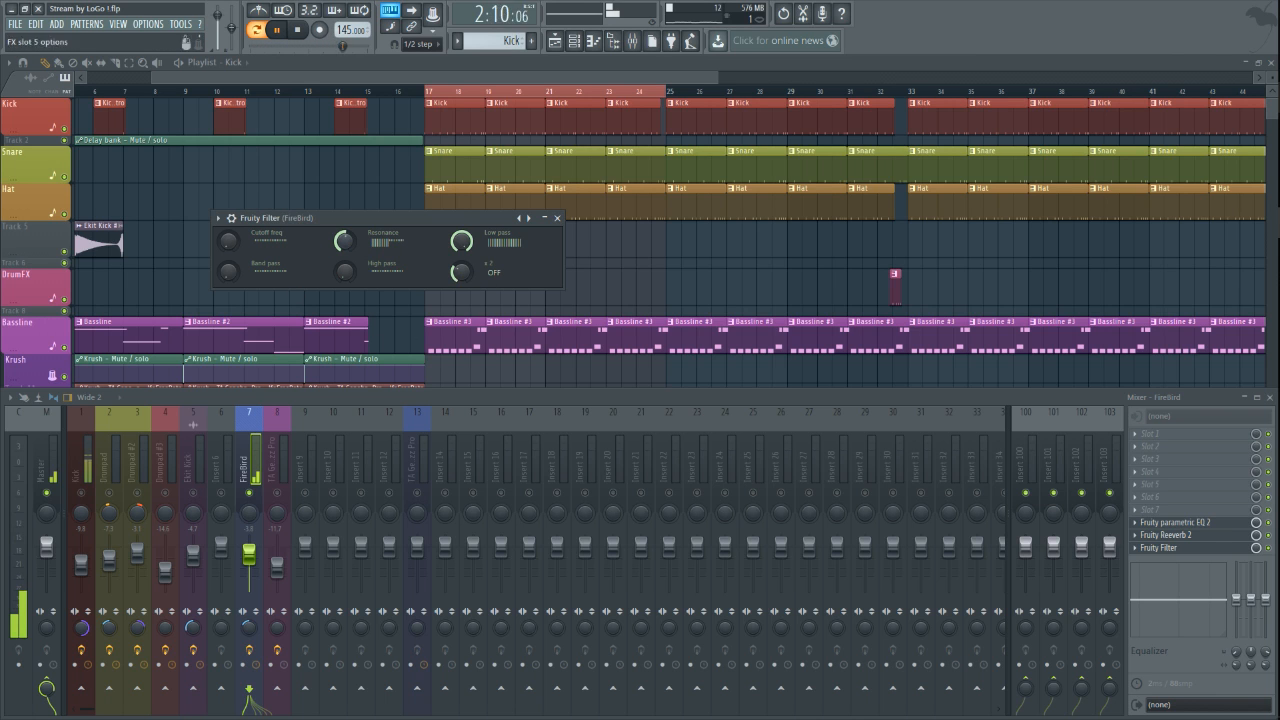
- Move Fruity parametric EQ 2 and Fruity Reeverb 2 up one slot, switch Fruity Filter off and initialise the song with this state
left_click_drag(1168, 522, 1176, 510)
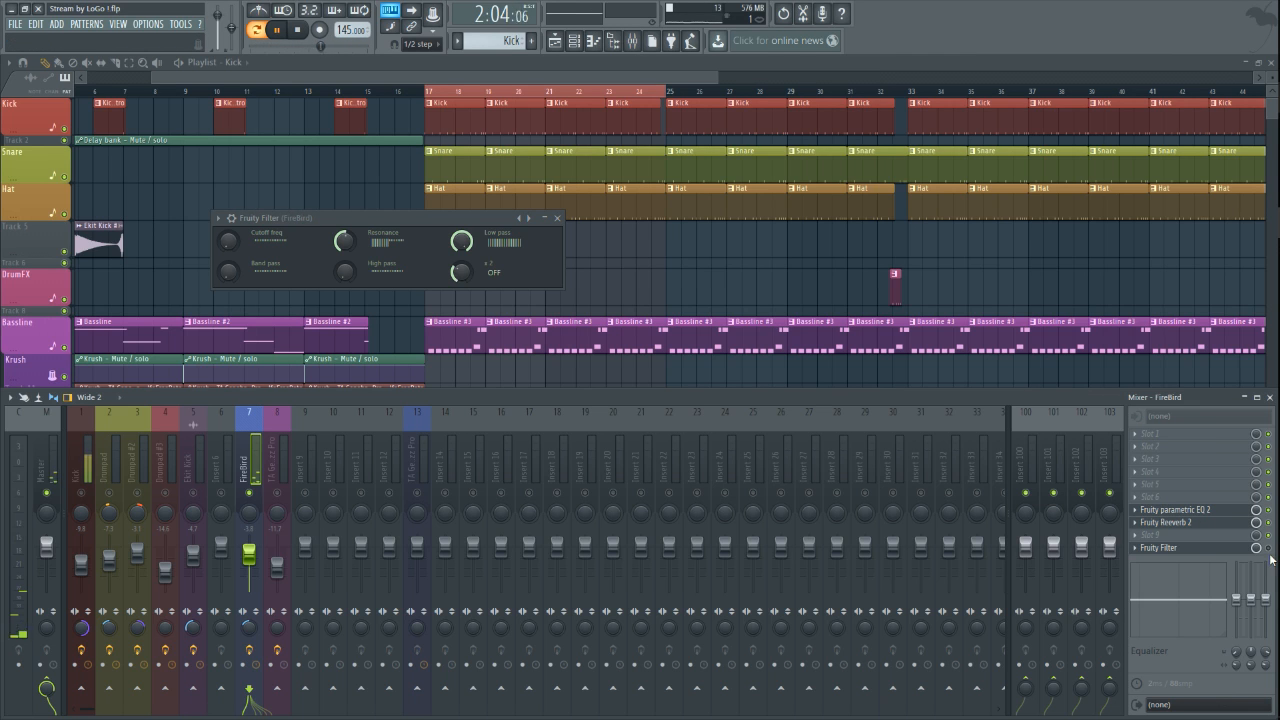
right_click(1270, 549)
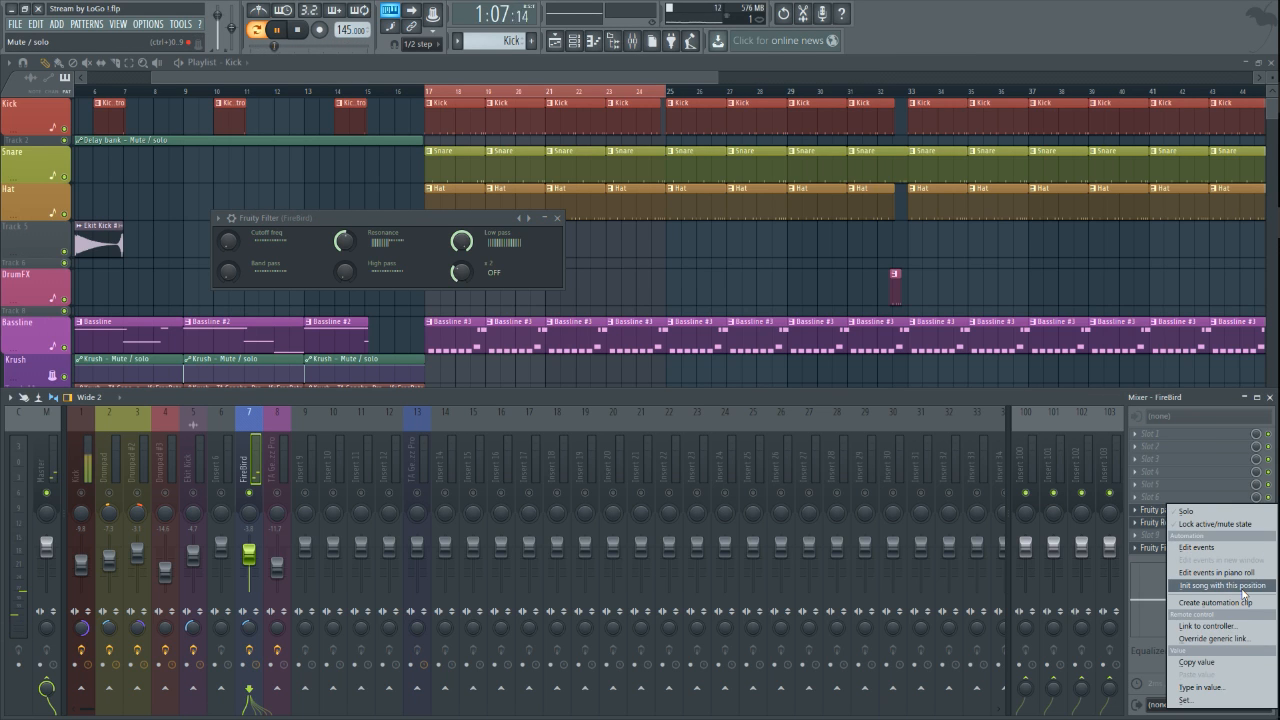
left_click(1242, 587)
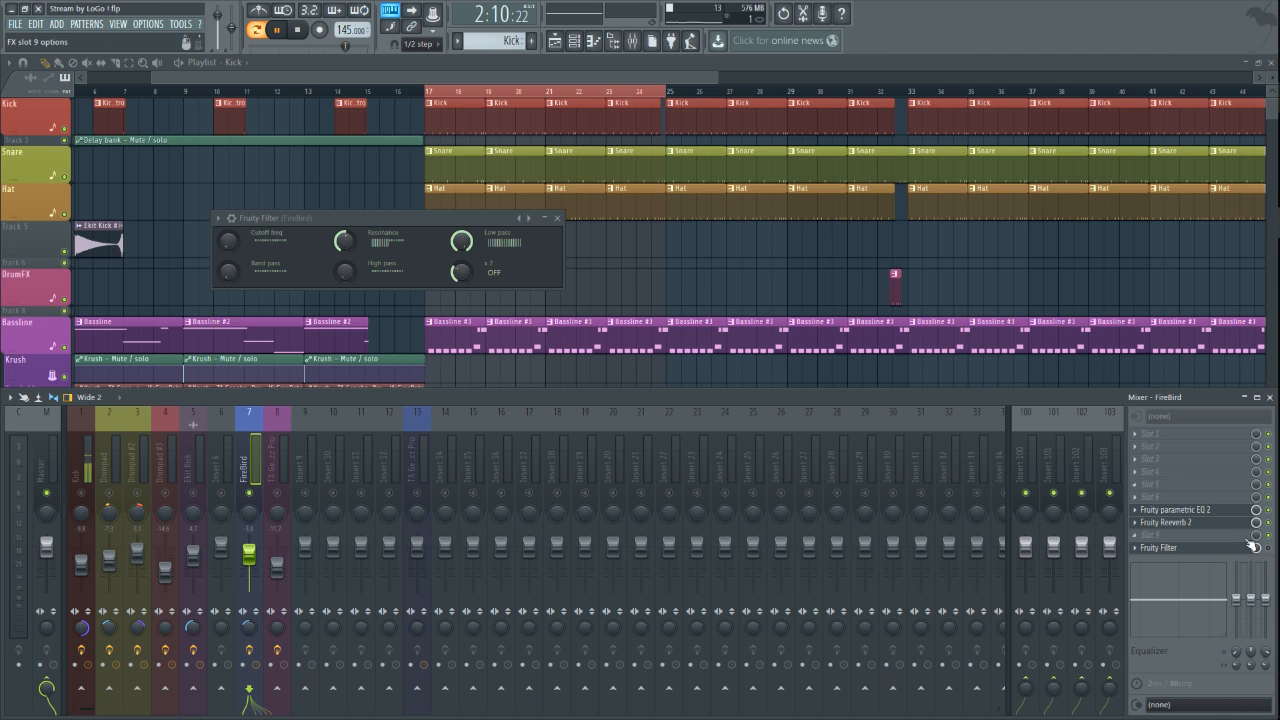
- Create an automation clip for Fruity Filter's mute switch and move it onto the DrumFX playlist track at bar 17
right_click(1270, 550)
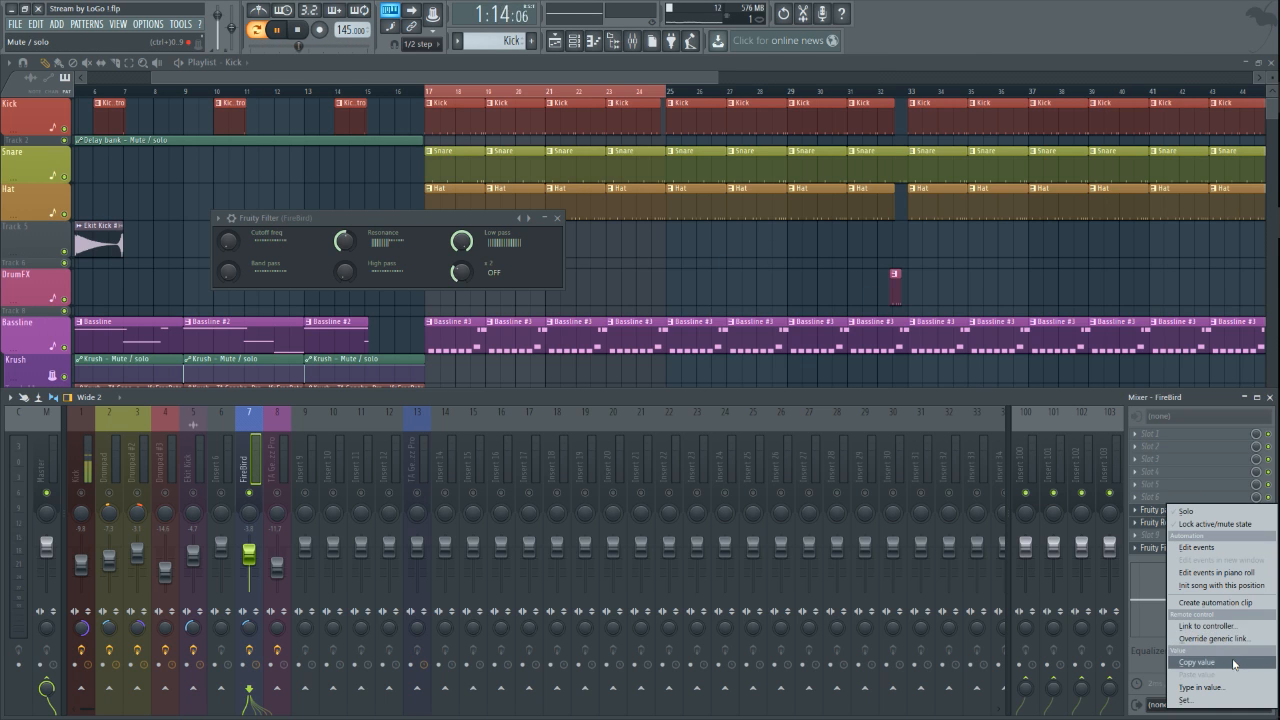
left_click(1223, 603)
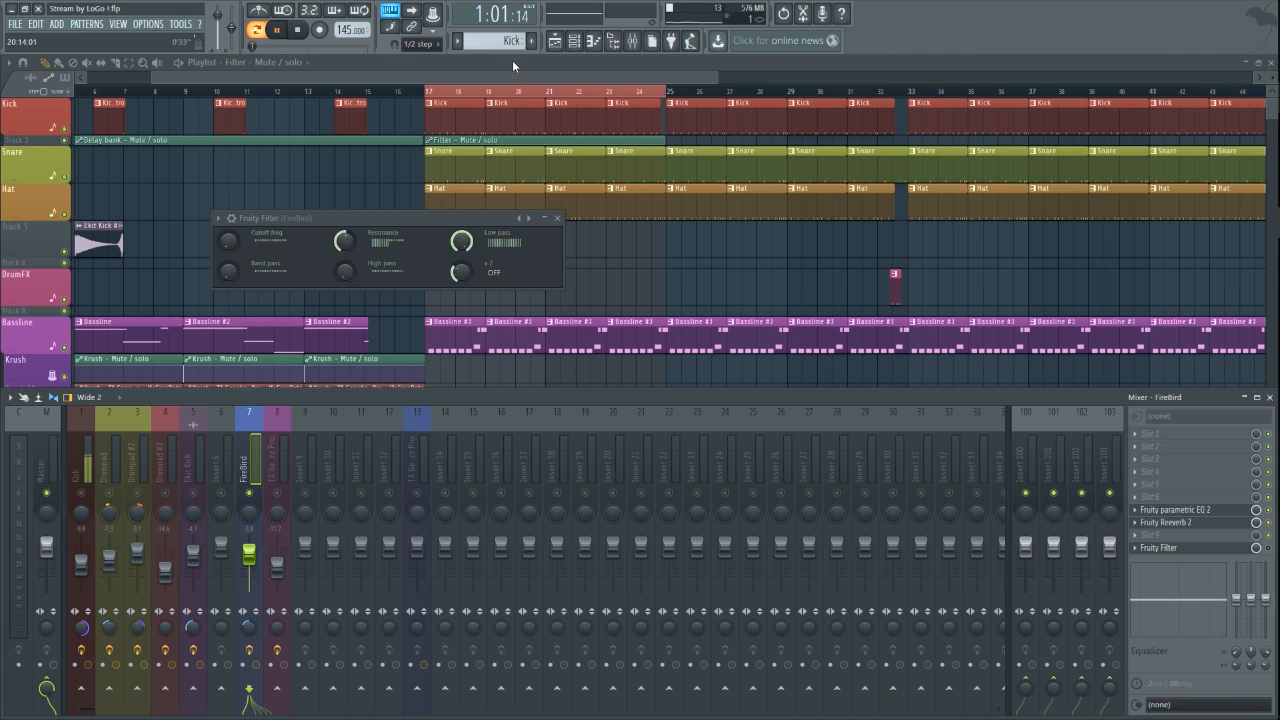
key("F9")
left_click_drag(474, 144, 474, 297)
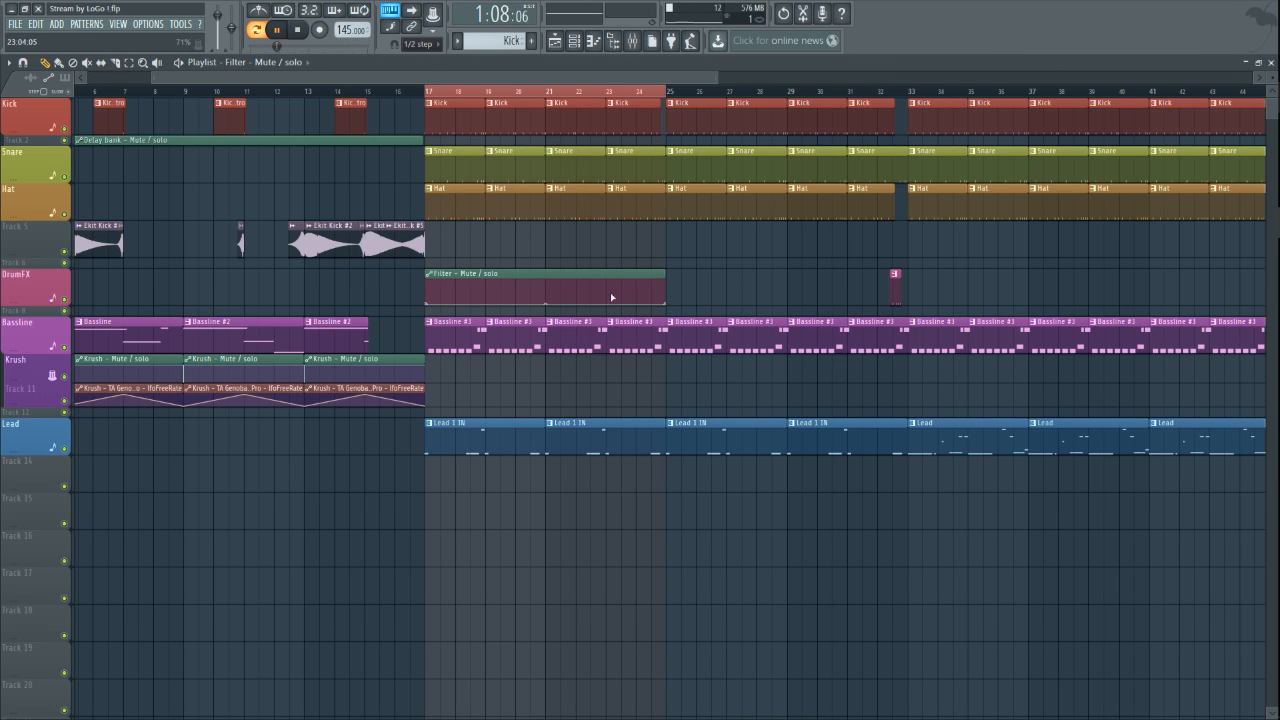
- Shape the filter's mute automation to hold at maximum for eight bars, from bar 17 to bar 25
scroll(484, 260, "up", 4)
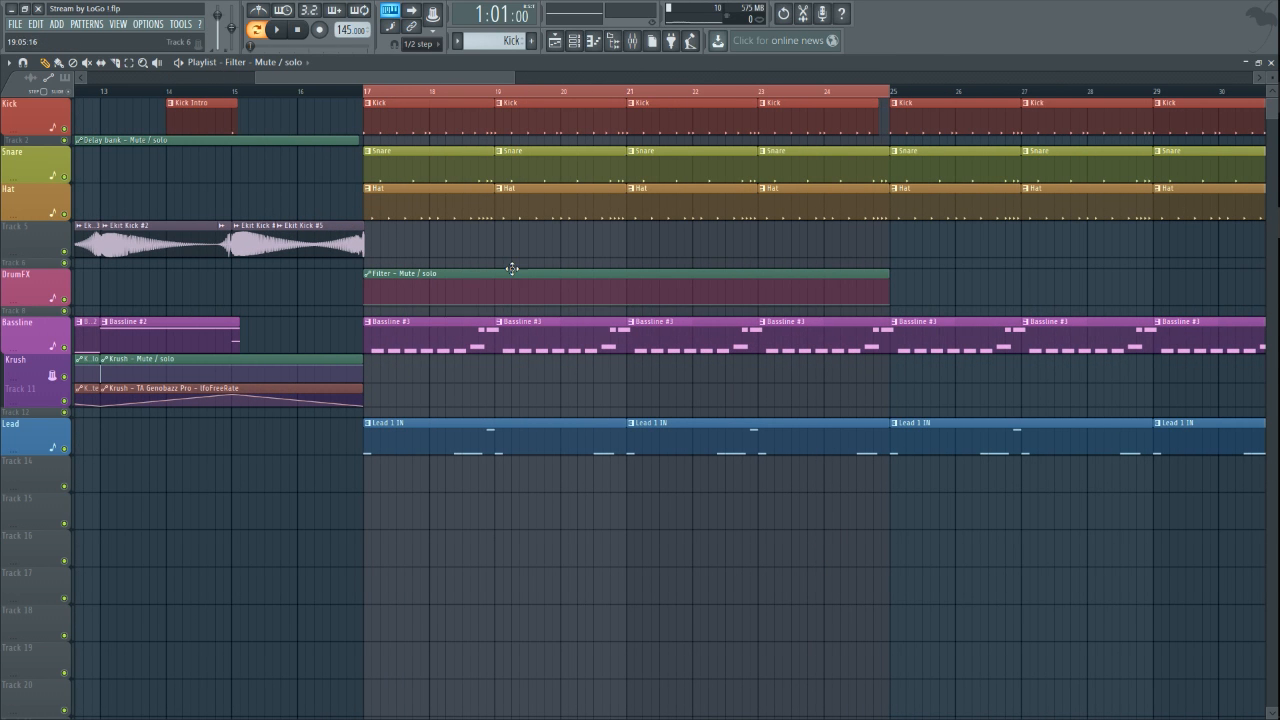
left_click_drag(435, 287, 240, 200)
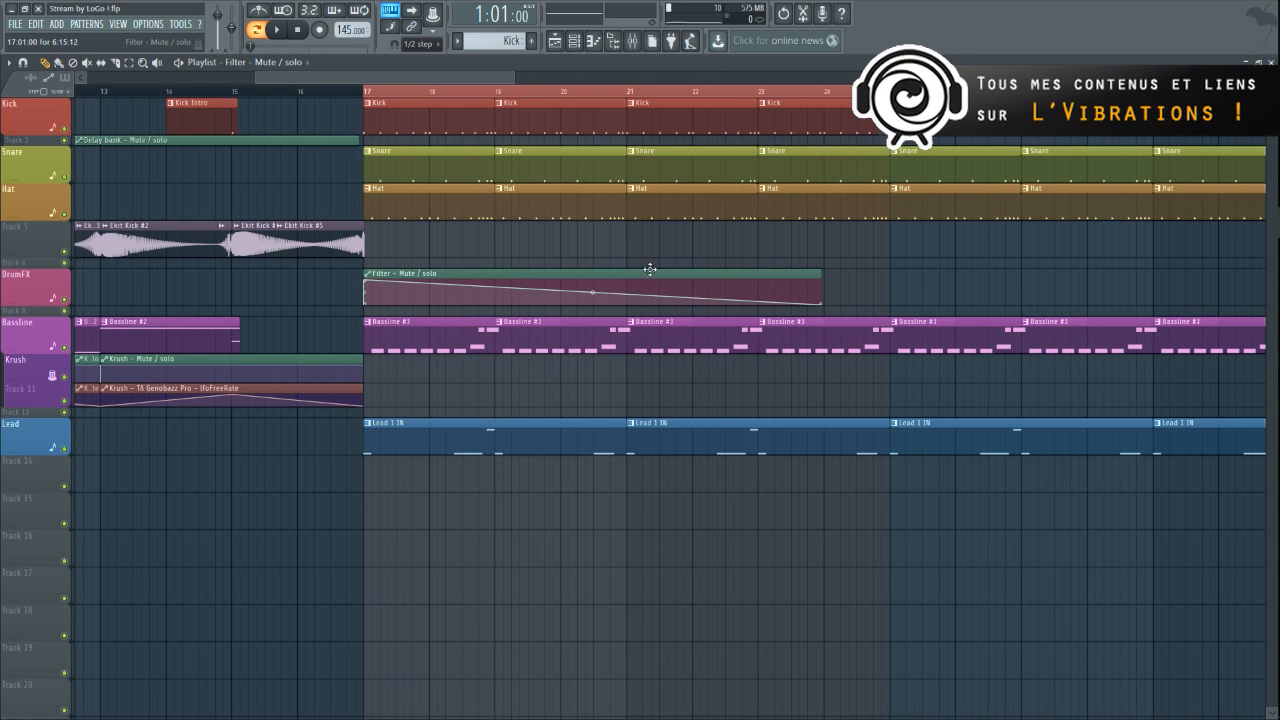
left_click_drag(657, 289, 830, 197)
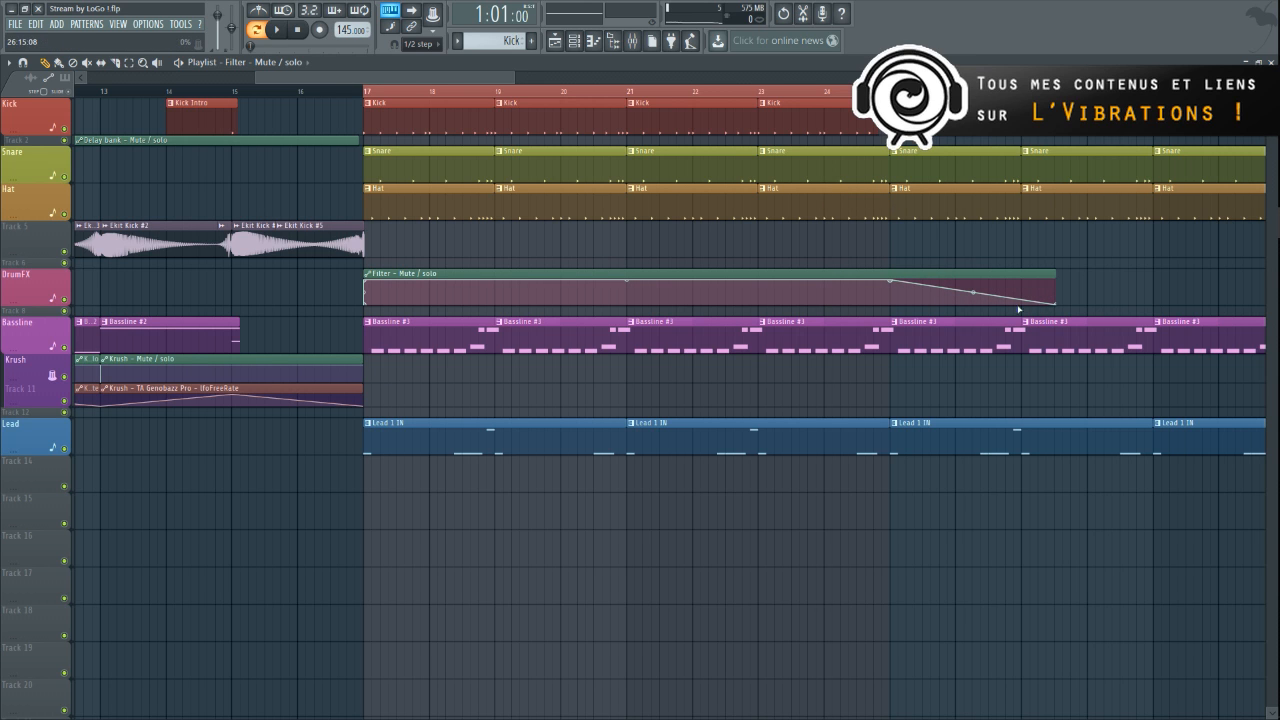
left_click_drag(1061, 305, 881, 347)
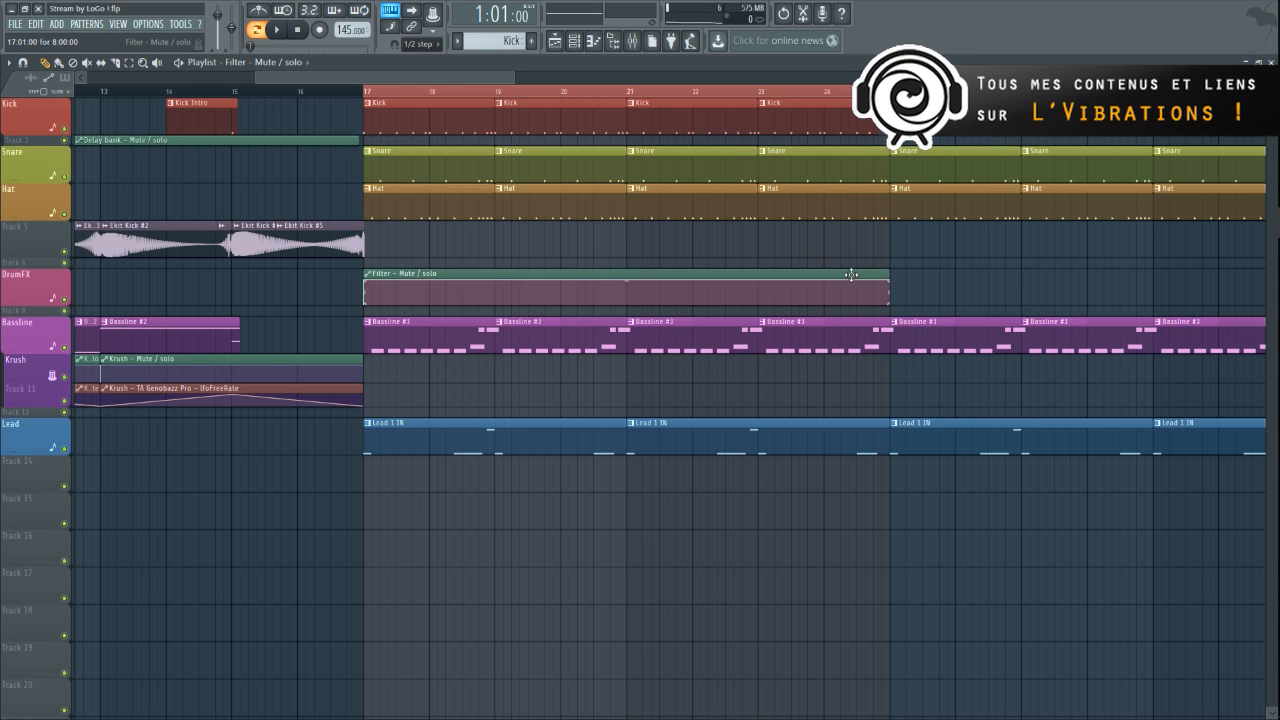
scroll(886, 291, "up", 2)
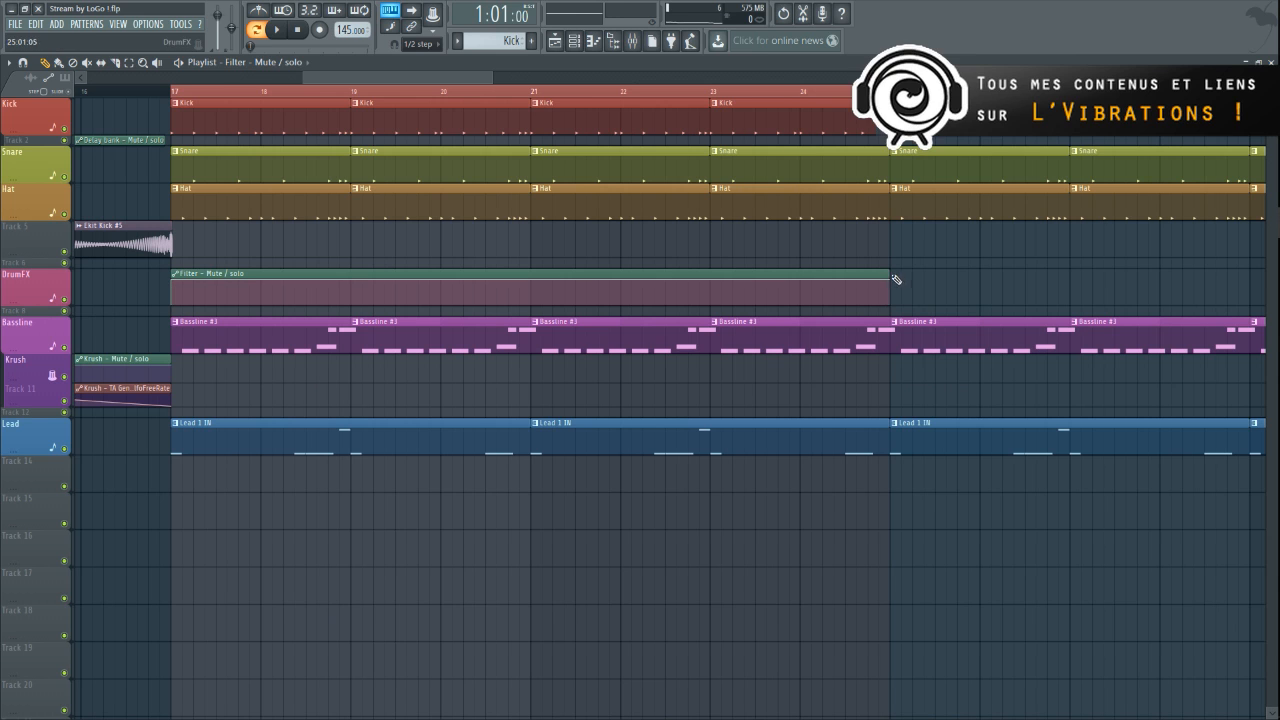
left_click_drag(896, 279, 907, 273)
- Play the song from just before bar 17, unsolo the FireBird mixer track and stop playback
key("space")
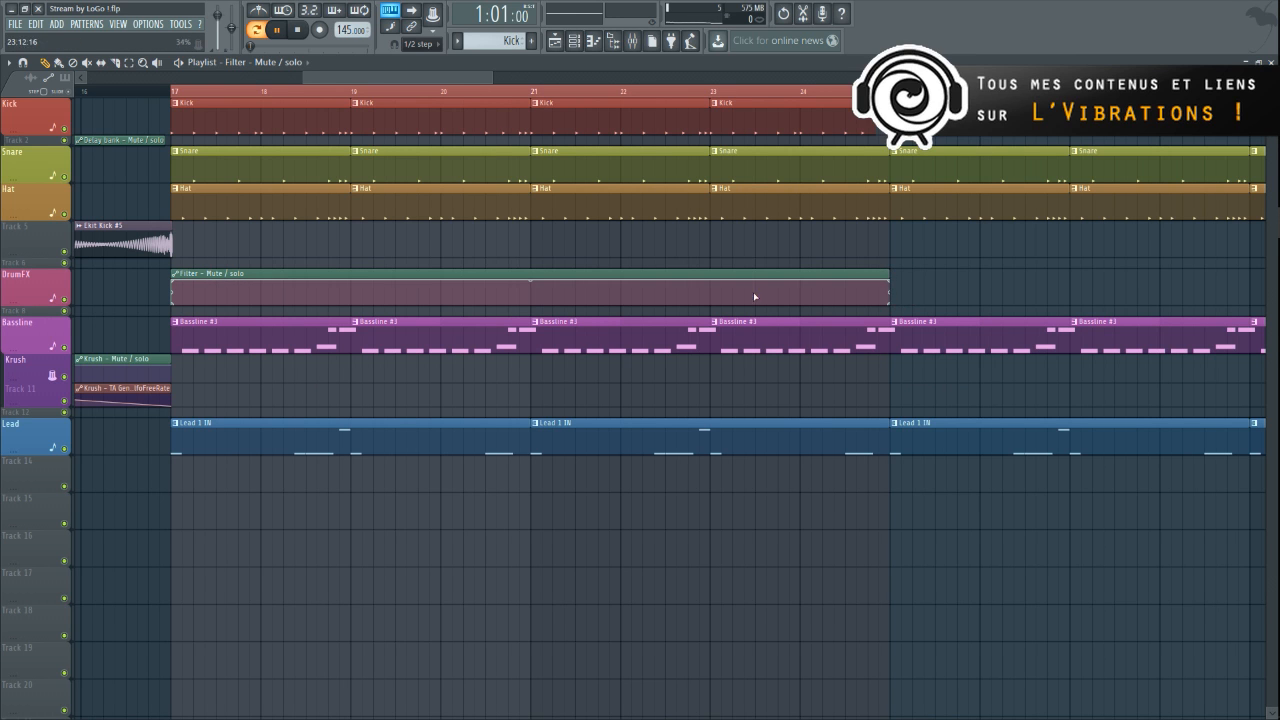
left_click(166, 93)
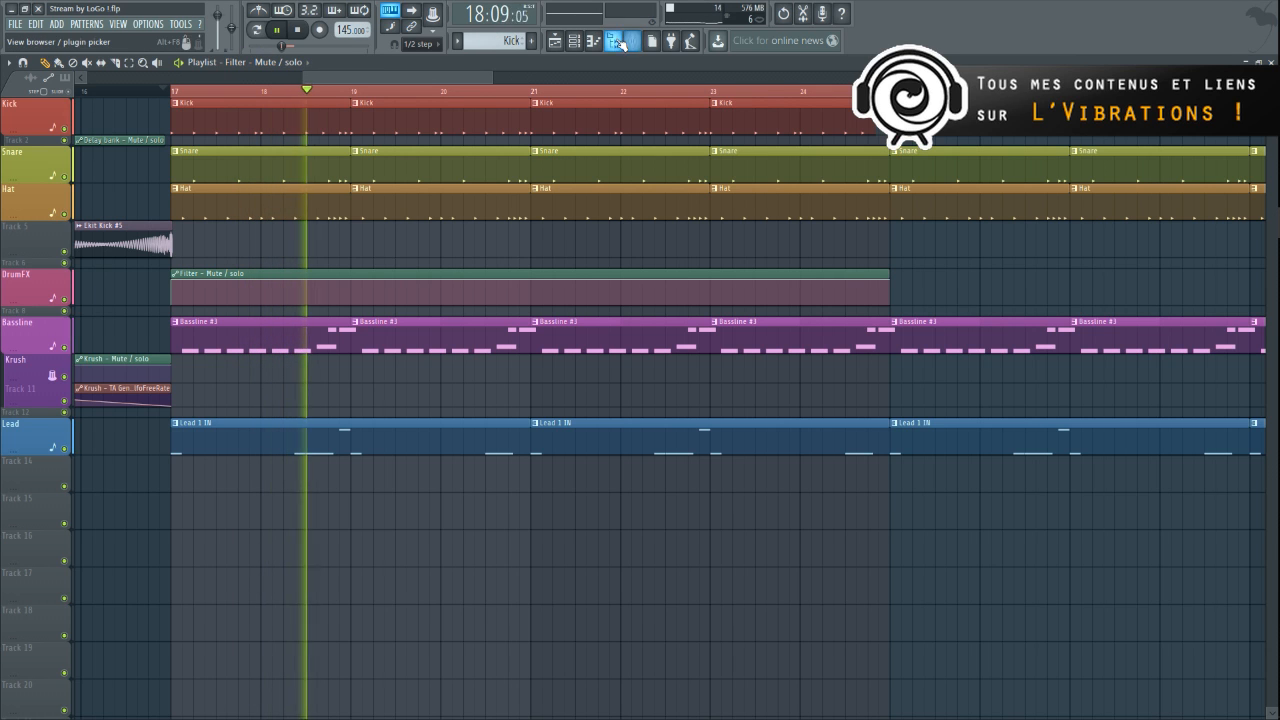
key("F9")
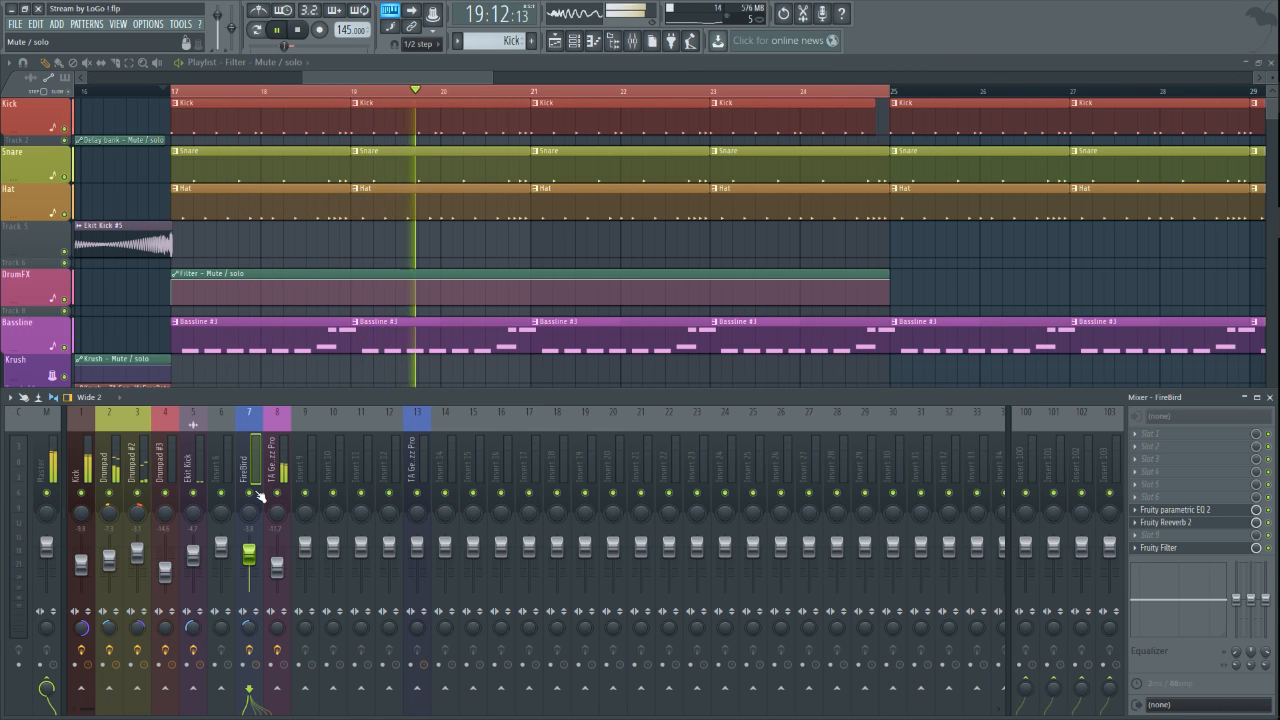
key("space")
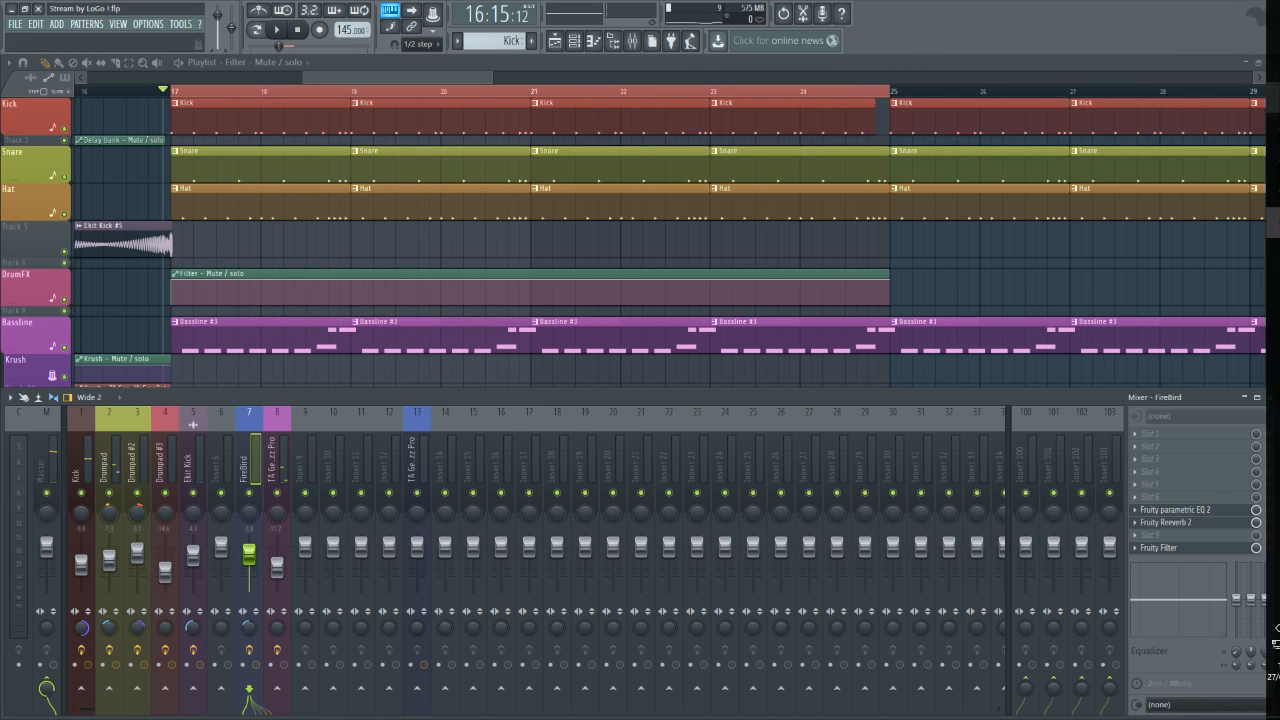
- Create an automation clip for Fruity Filter's cutoff frequency on the FireBird track and move it to playlist Track 14 at bar 17
left_click(1175, 510)
left_click(1170, 548)
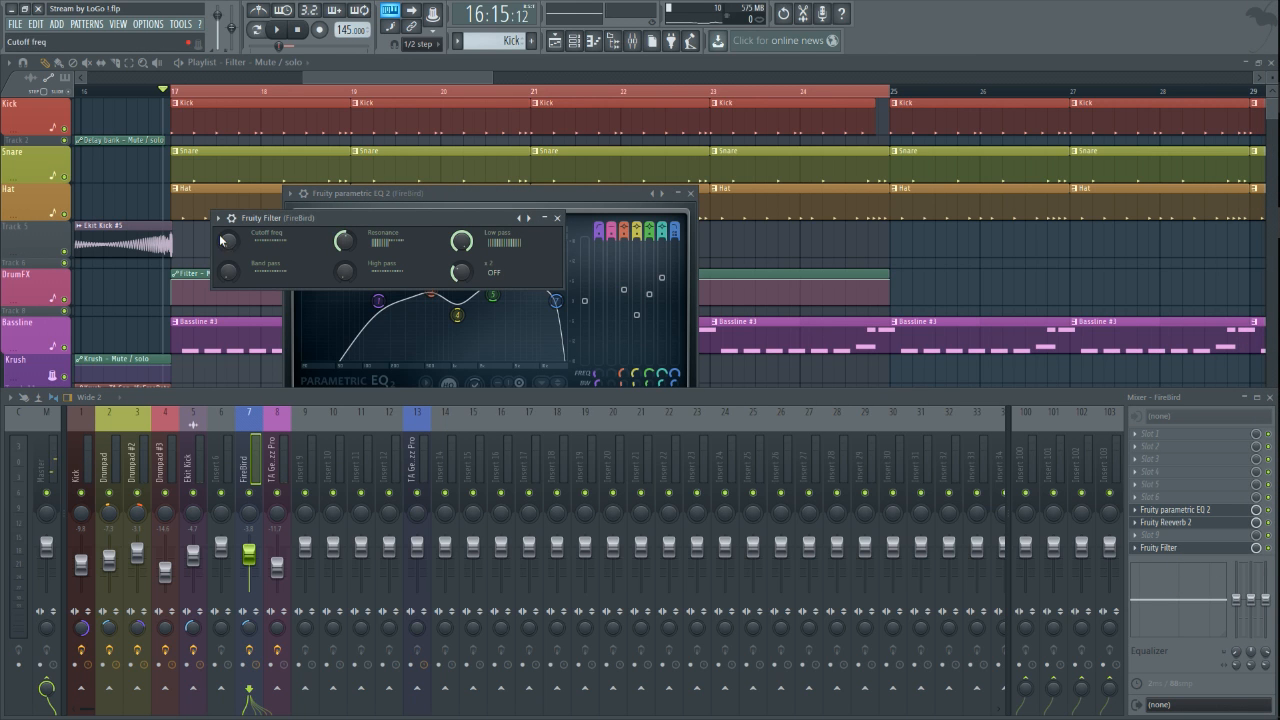
right_click(227, 241)
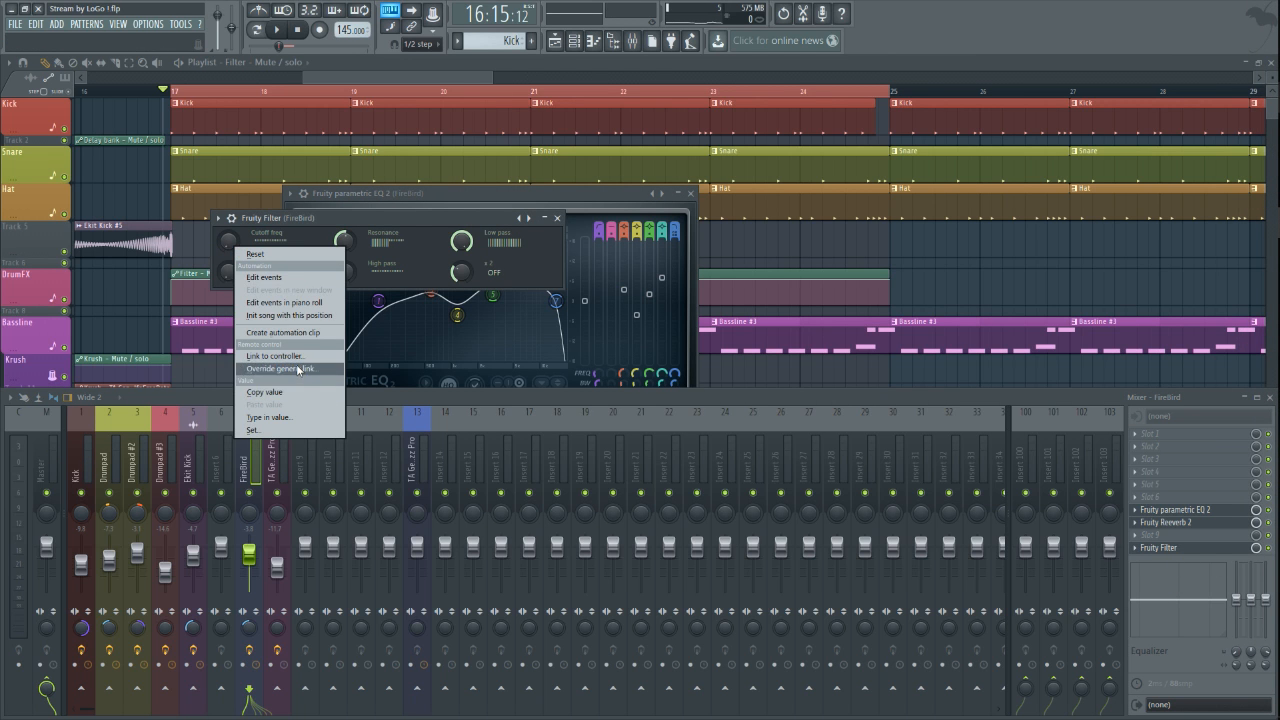
left_click(285, 332)
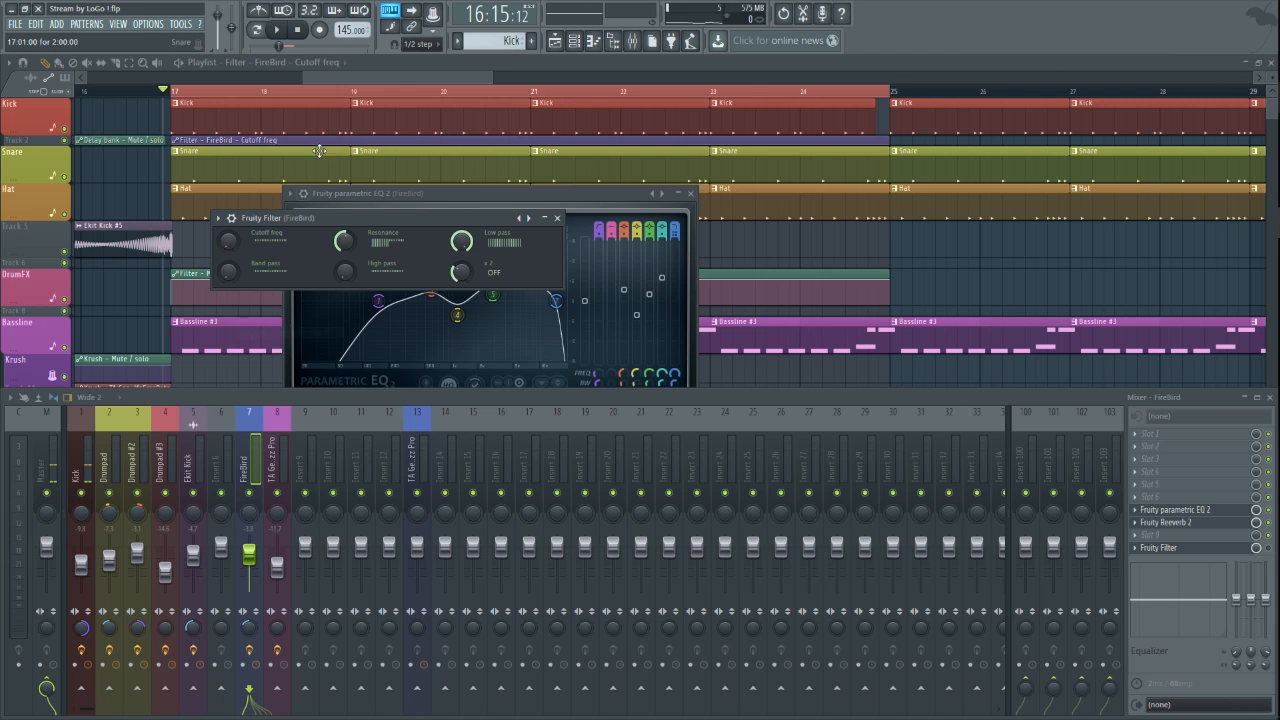
left_click(363, 62)
left_click_drag(320, 140, 478, 457)
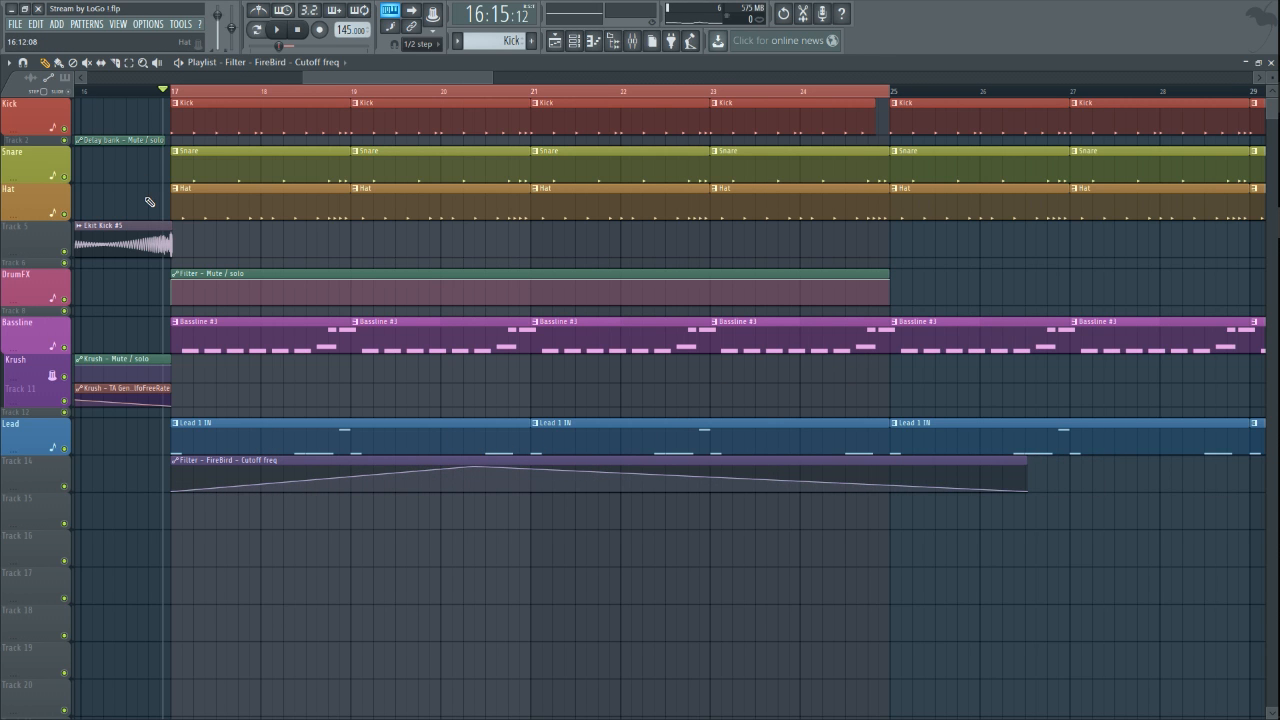
- Reshape the cutoff automation into a slightly curved rise from minimum at bar 17 to maximum at bar 25 while auditioning it
key("ctrl+z")
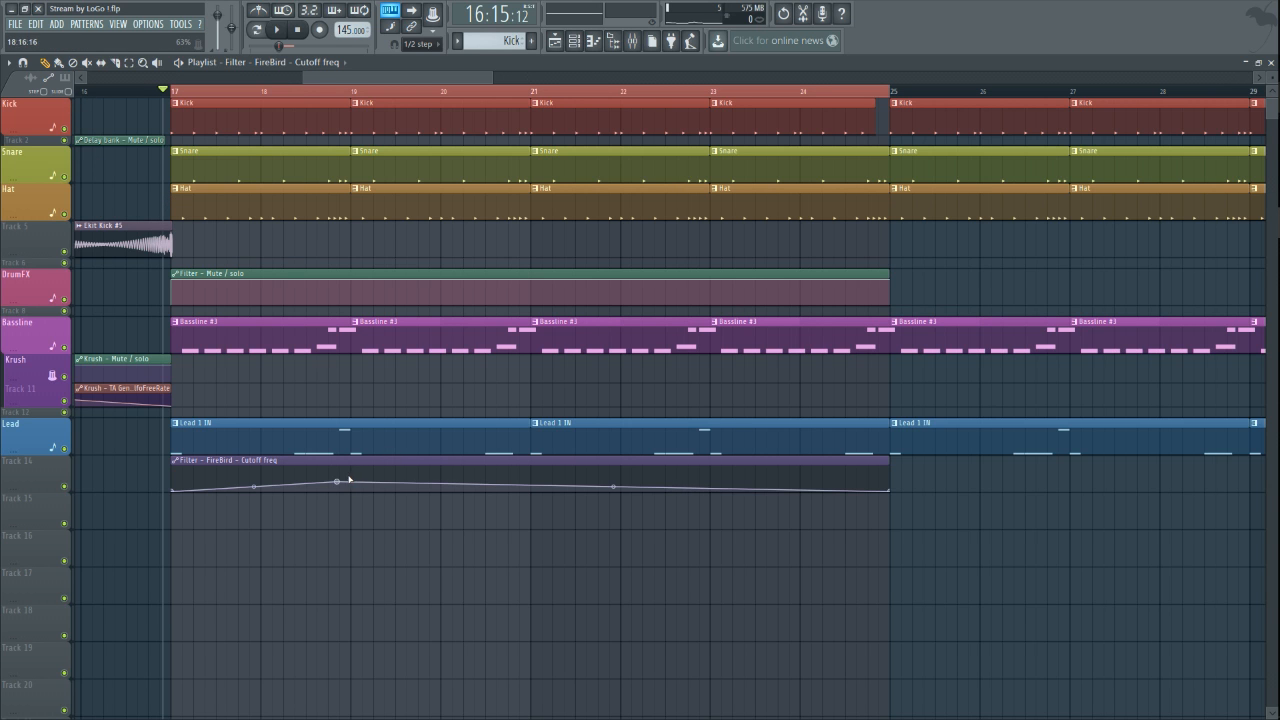
key("ctrl+z")
key("space")
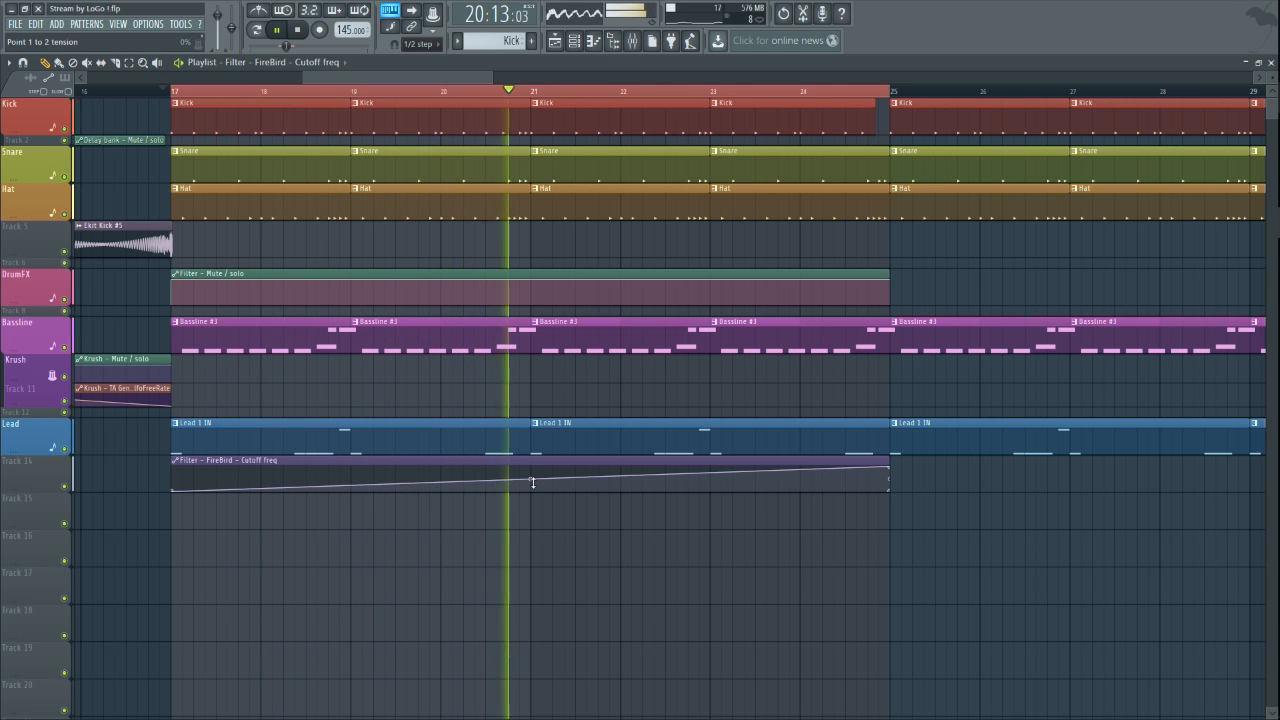
left_click_drag(533, 483, 533, 490)
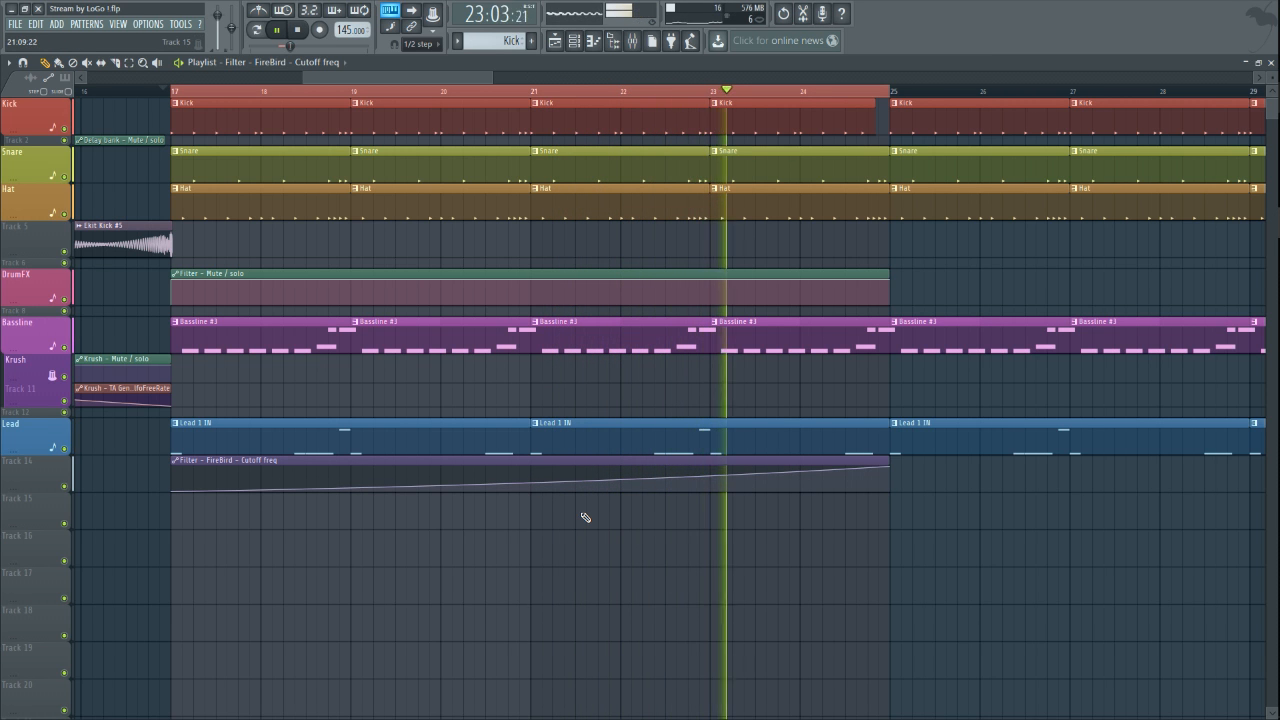
- Extend the cutoff automation clip to bar 33 and stretch its rise so the peak falls near the clip's end
scroll(830, 528, "down", 2)
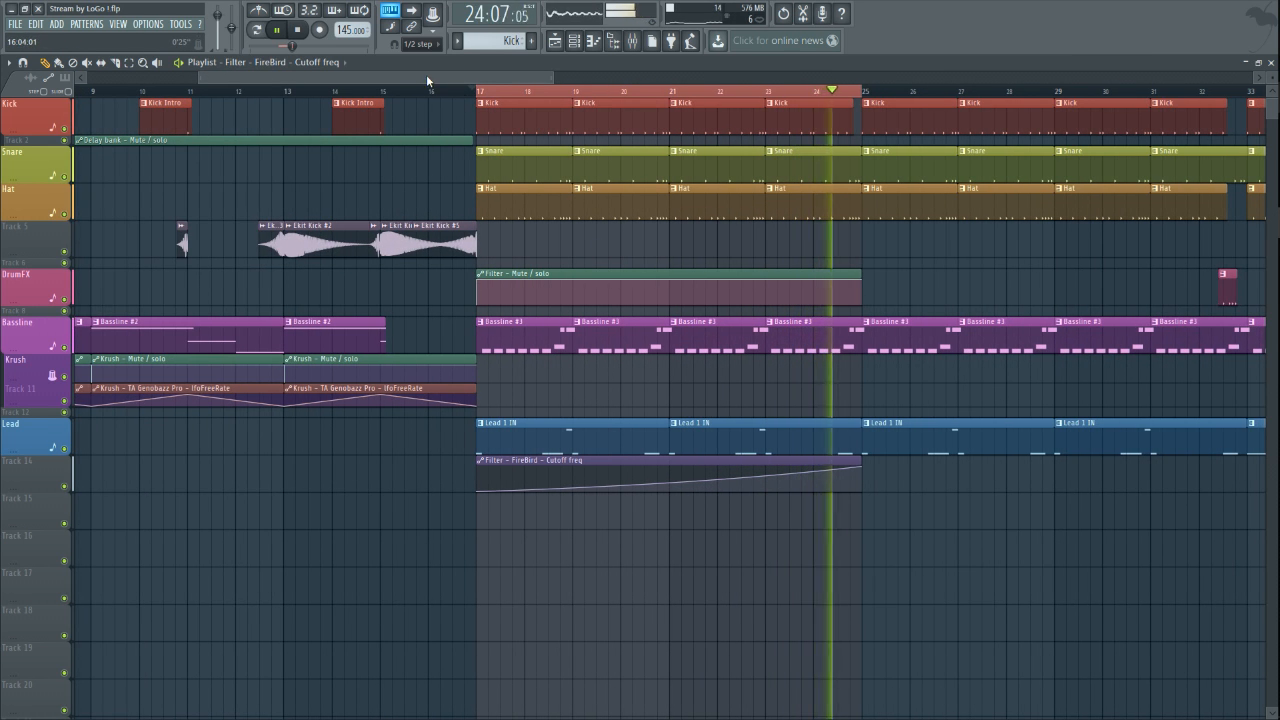
left_click_drag(427, 77, 563, 80)
scroll(411, 474, "down", 2)
key("space")
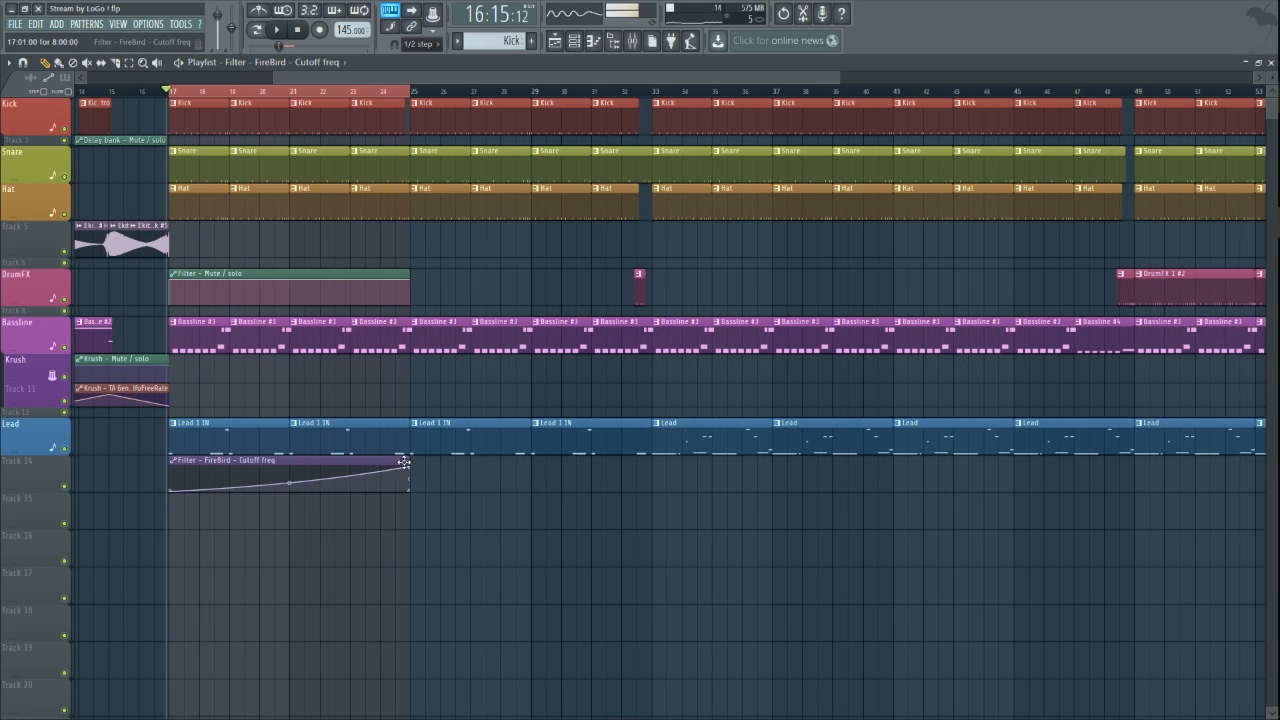
left_click_drag(411, 460, 637, 445)
scroll(656, 472, "up", 3)
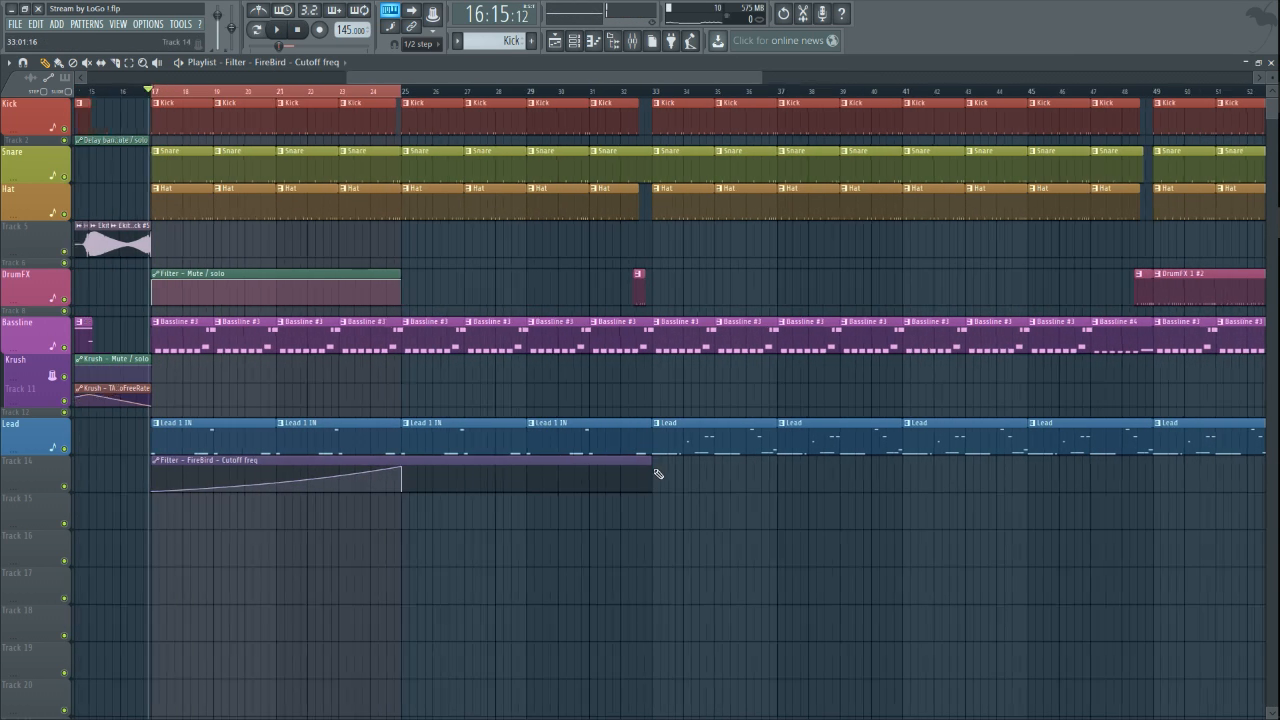
scroll(526, 460, "down", 3)
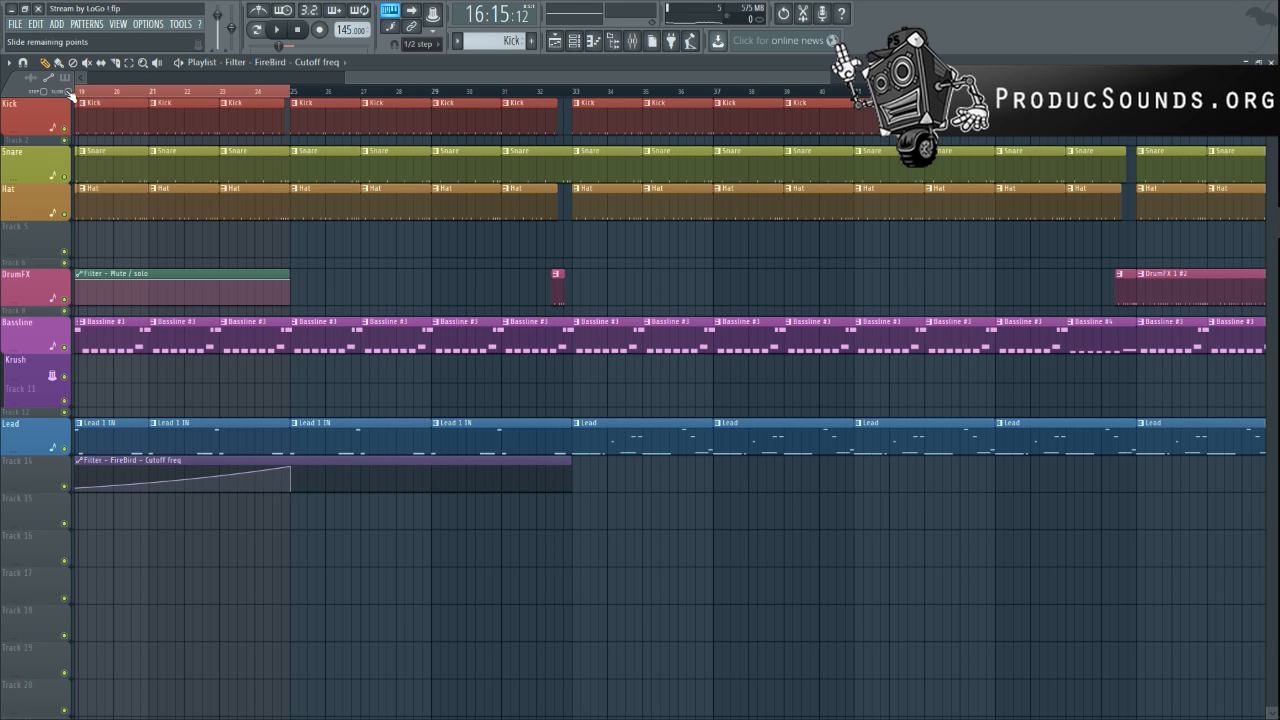
left_click_drag(292, 468, 571, 468)
scroll(574, 480, "up", 3)
scroll(562, 472, "up", 2)
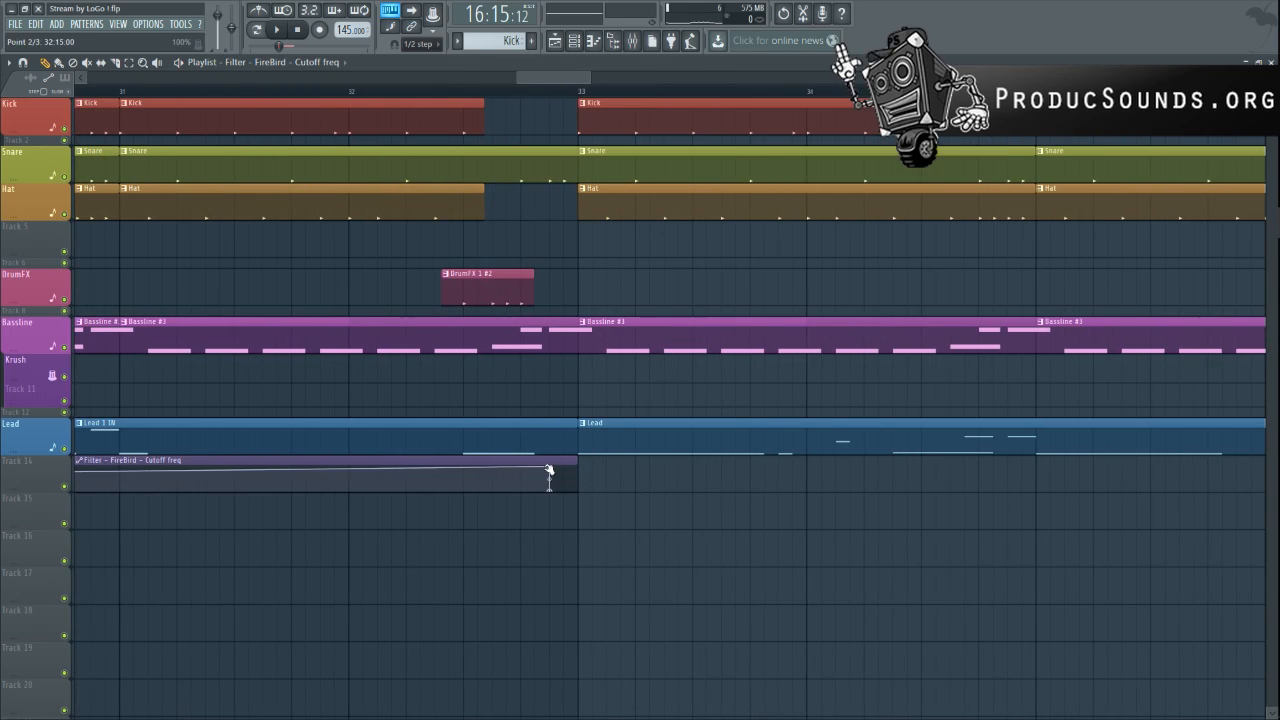
- Straighten the cutoff rise into a linear ramp up to bar 33 and audition the section from bar 17 onwards
scroll(245, 459, "down", 6)
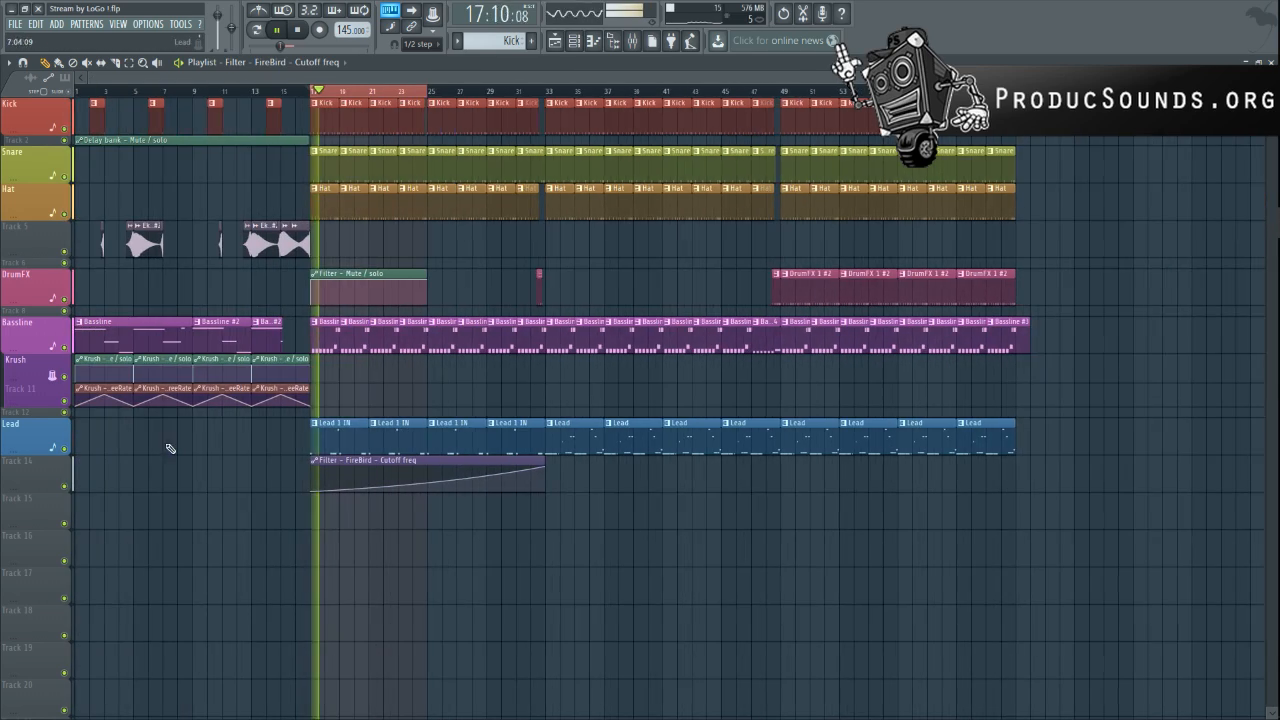
scroll(331, 450, "up", 2)
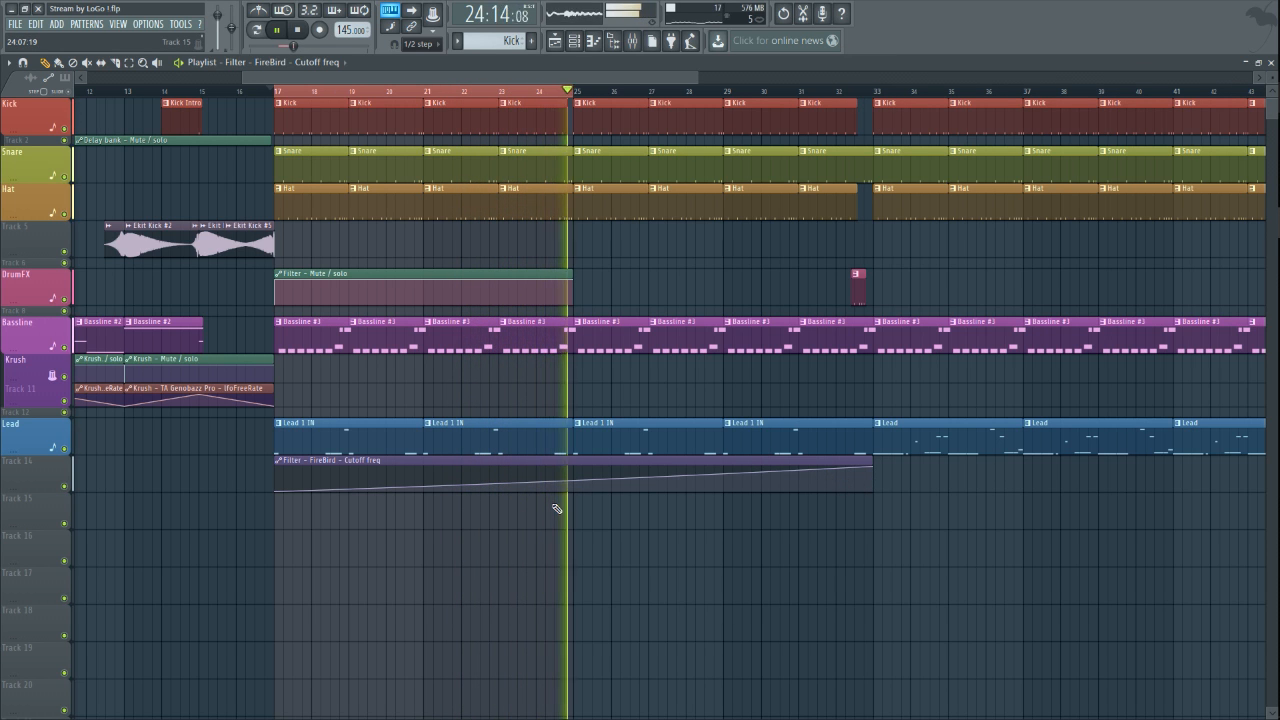
left_click(564, 97)
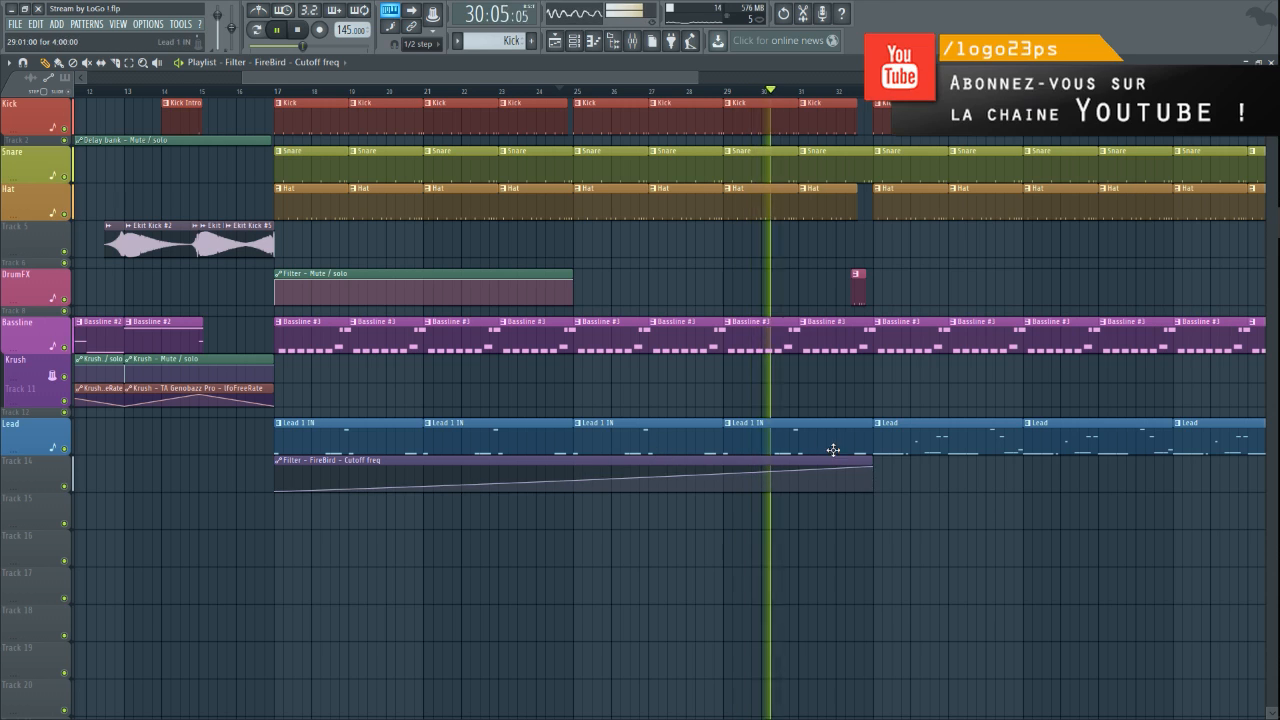
key("space")
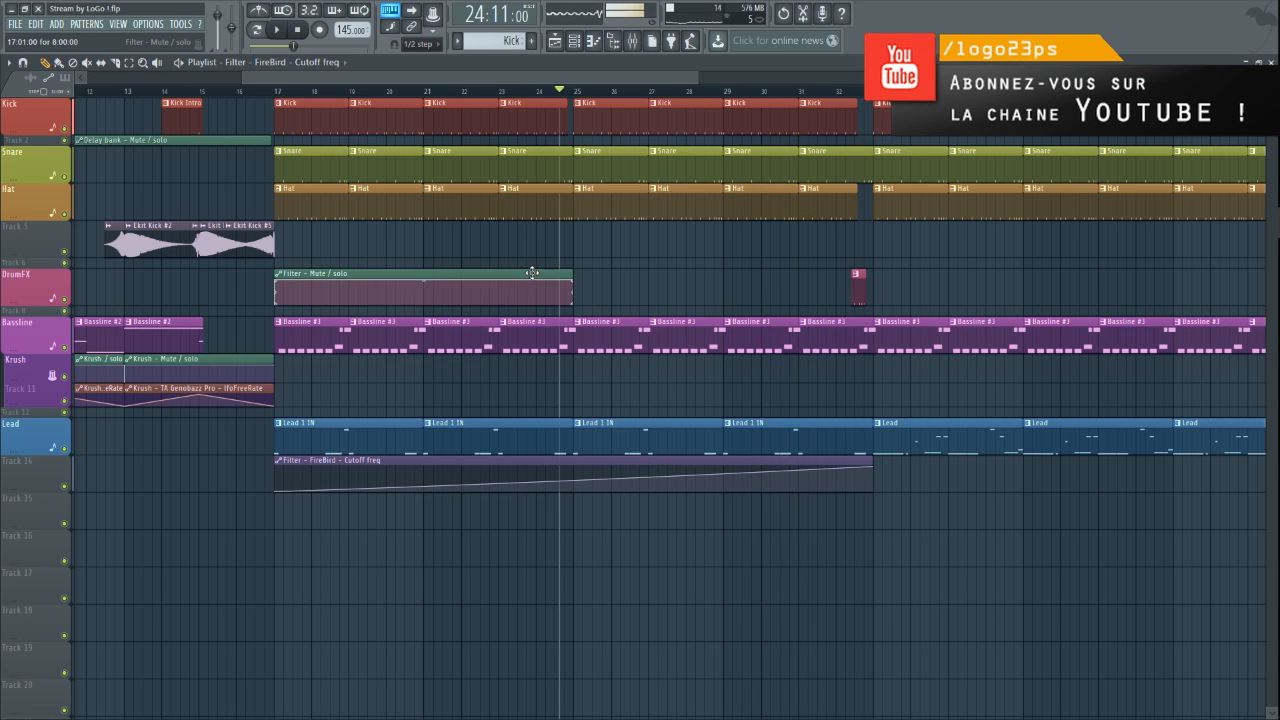
- Duplicate the filter's mute clip at bar 25 and move the DrumFX track's clips between bars 17 and 33 down to Track 15
mouse_move(630, 291)
left_mouse_down()
mouse_move(654, 274)
mouse_move(610, 276)
left_mouse_up()
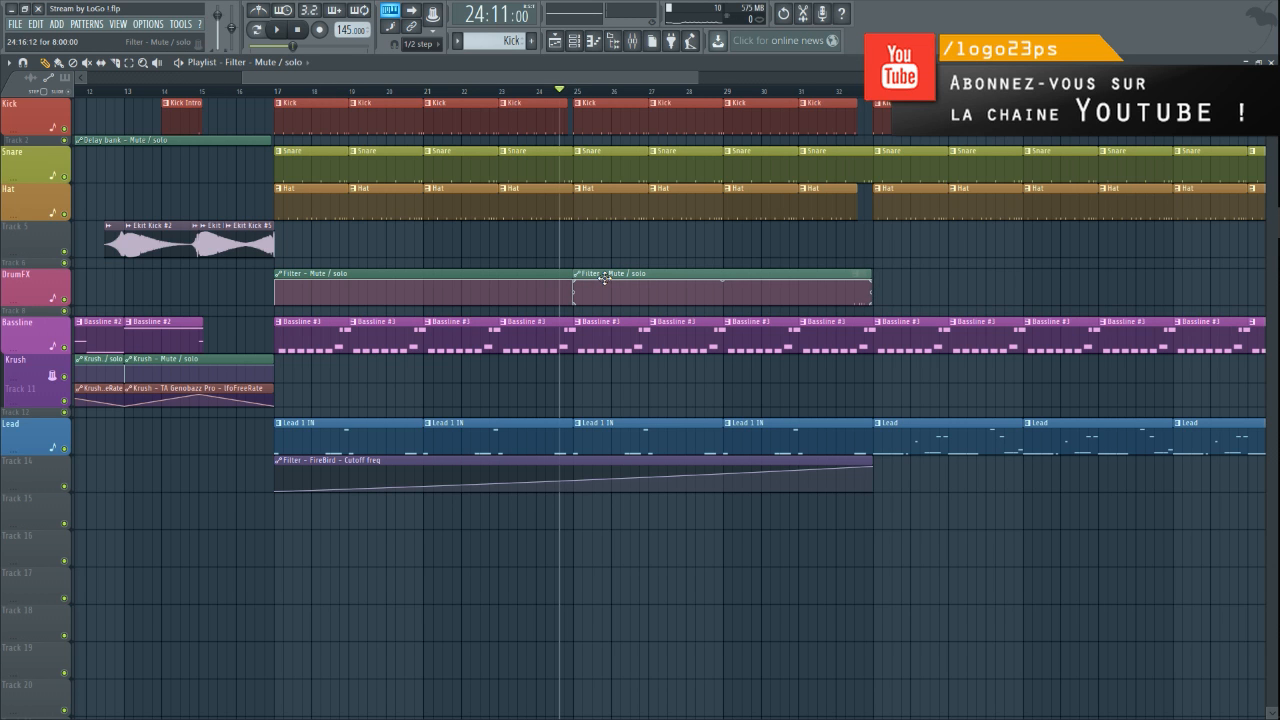
key("space")
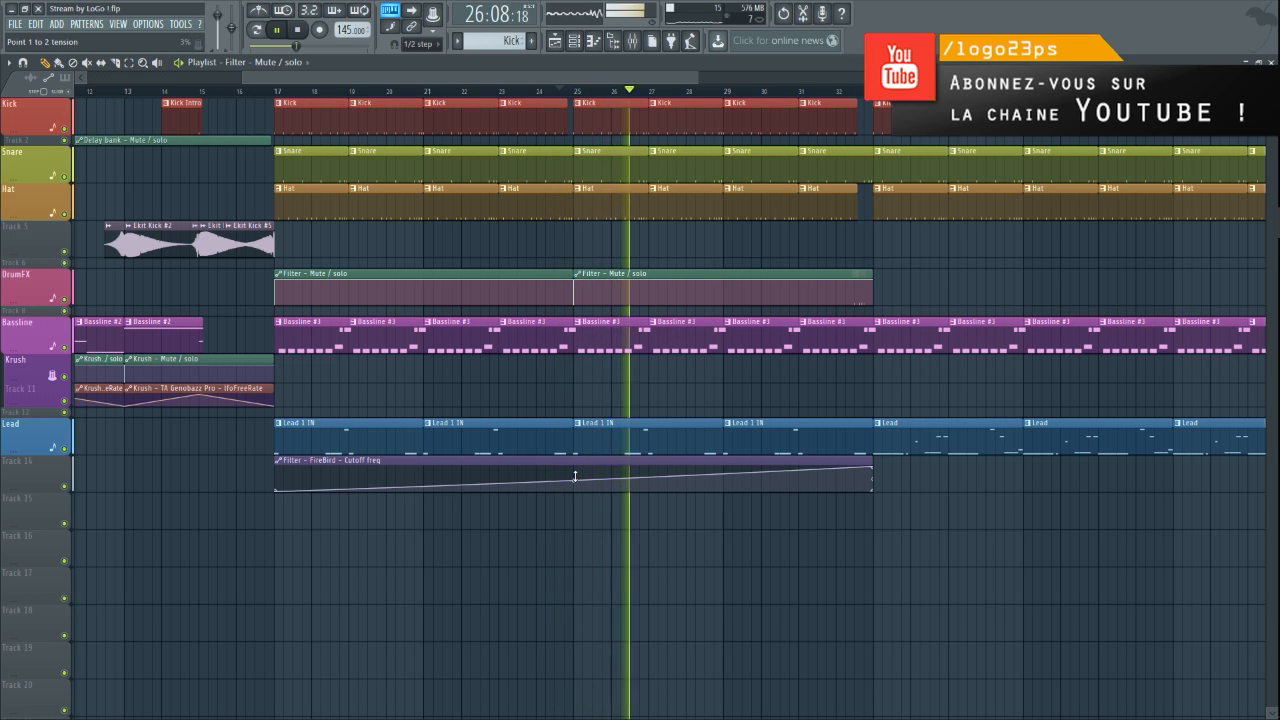
left_click_drag(912, 285, 268, 280)
key("shift+Down")
key("shift+Down")
key("shift+Down")
key("shift+Down")
key("shift+Down")
key("shift+Down")
key("shift+Down")
key("shift+Down")
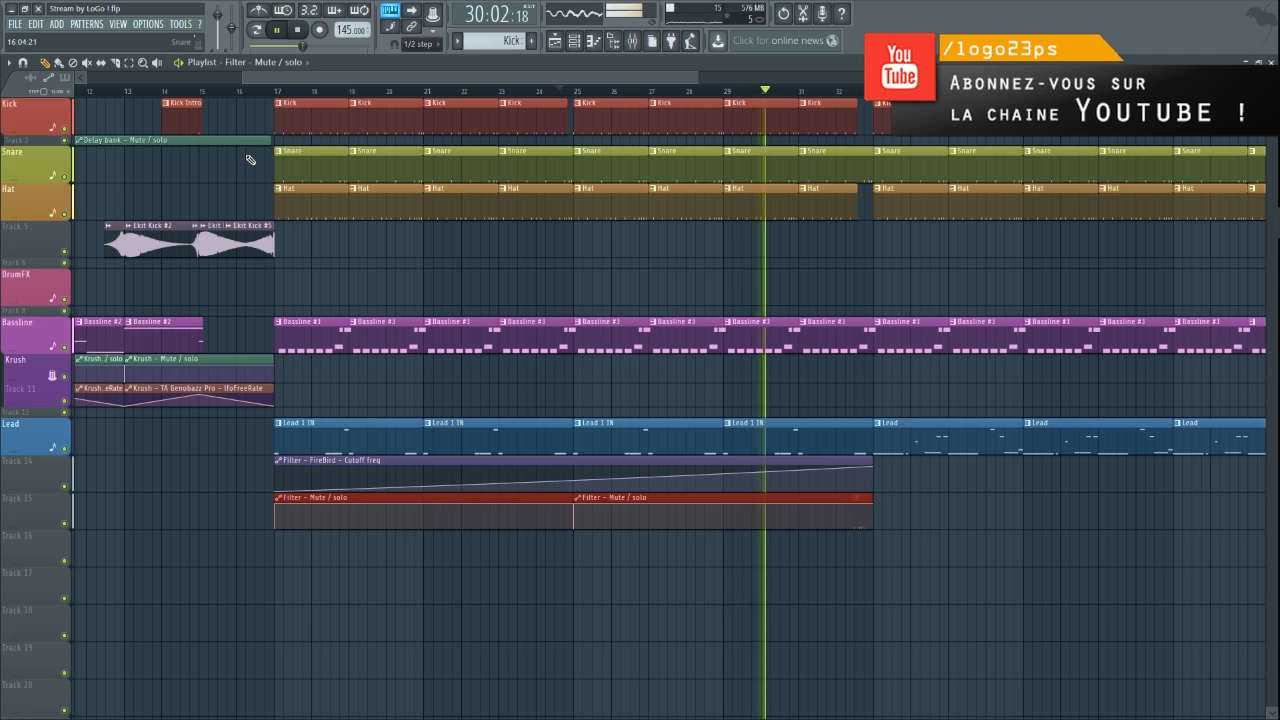
scroll(862, 522, "up", 3)
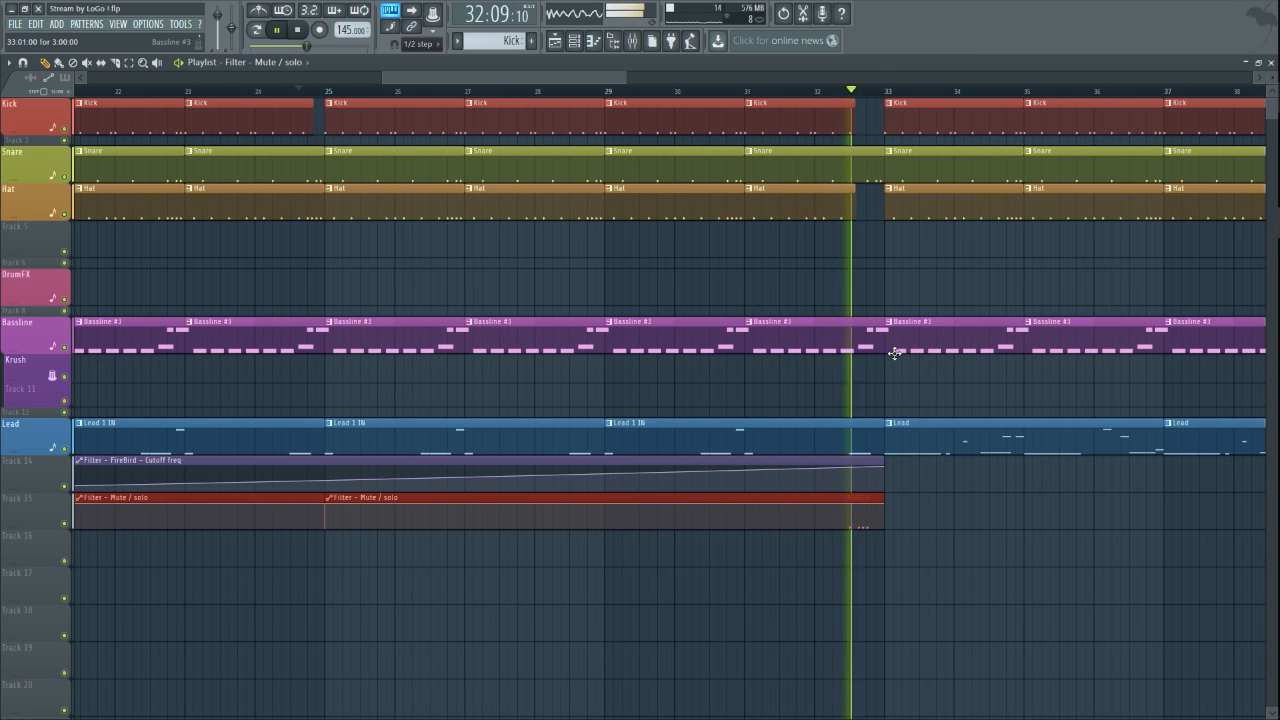
- Make the Bassline clip at bar 31 a unique pattern and open it in the piano roll
scroll(894, 352, "down", 3)
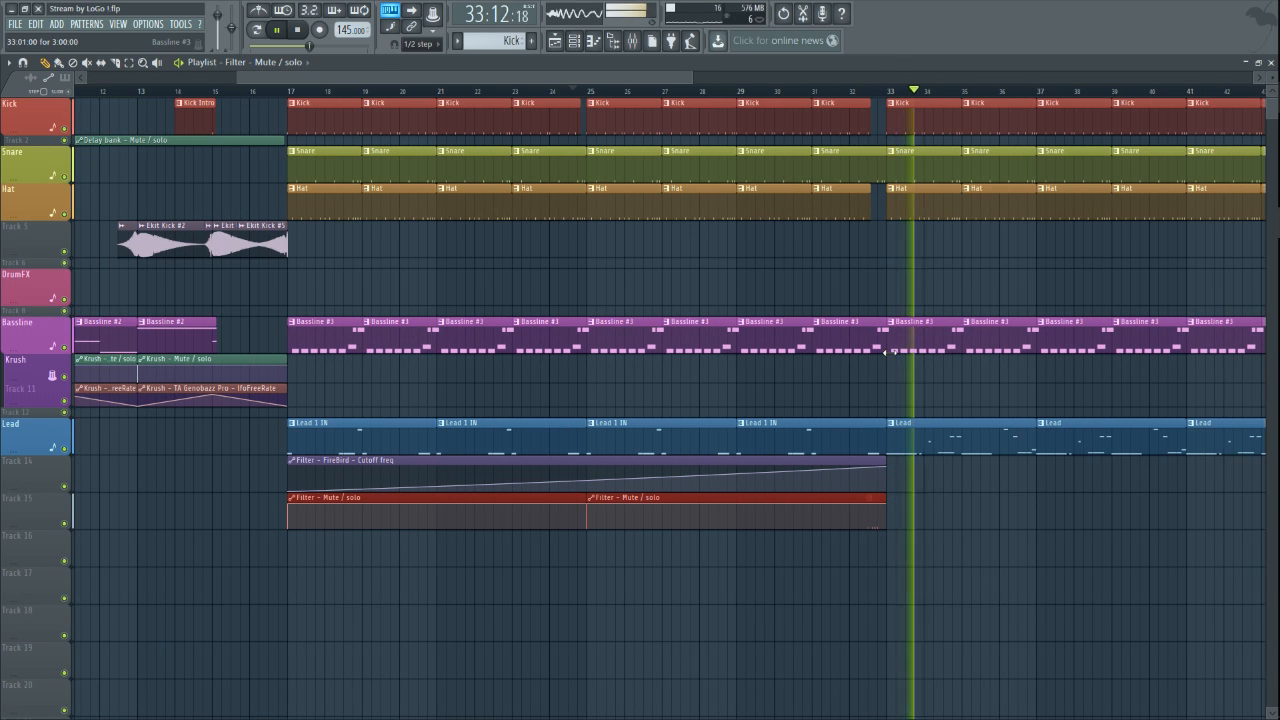
key("space")
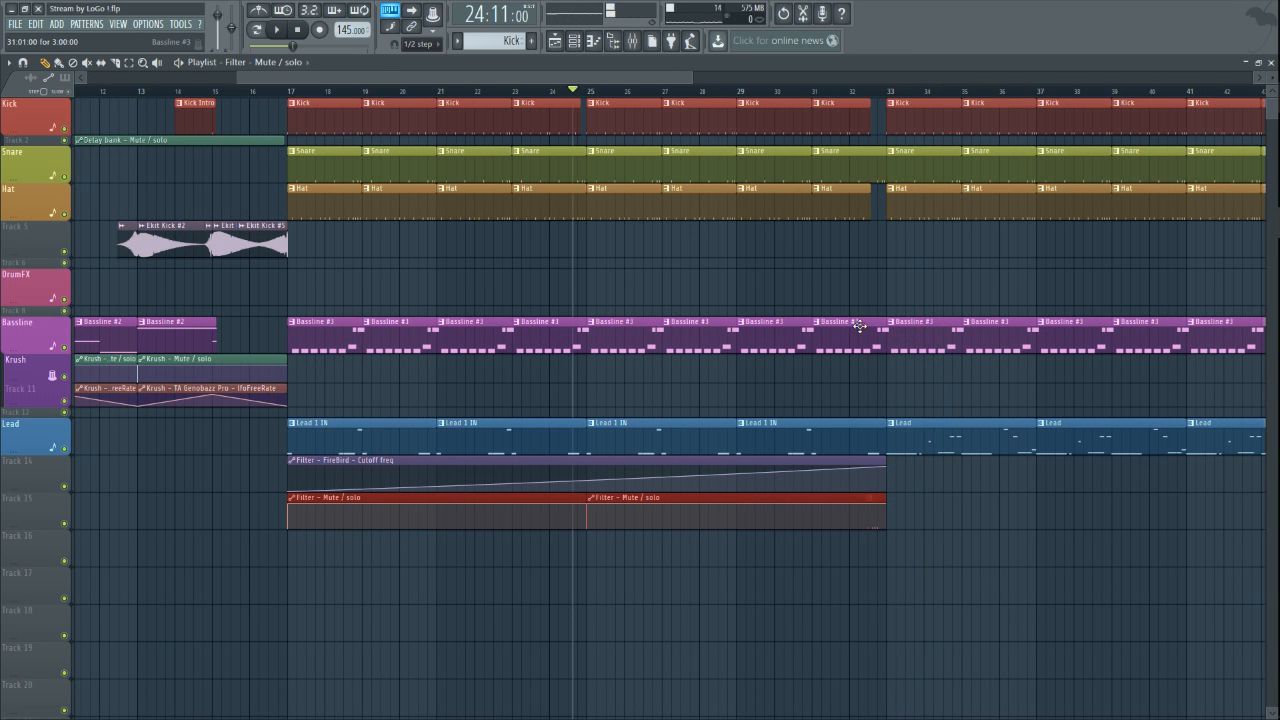
left_click(817, 325)
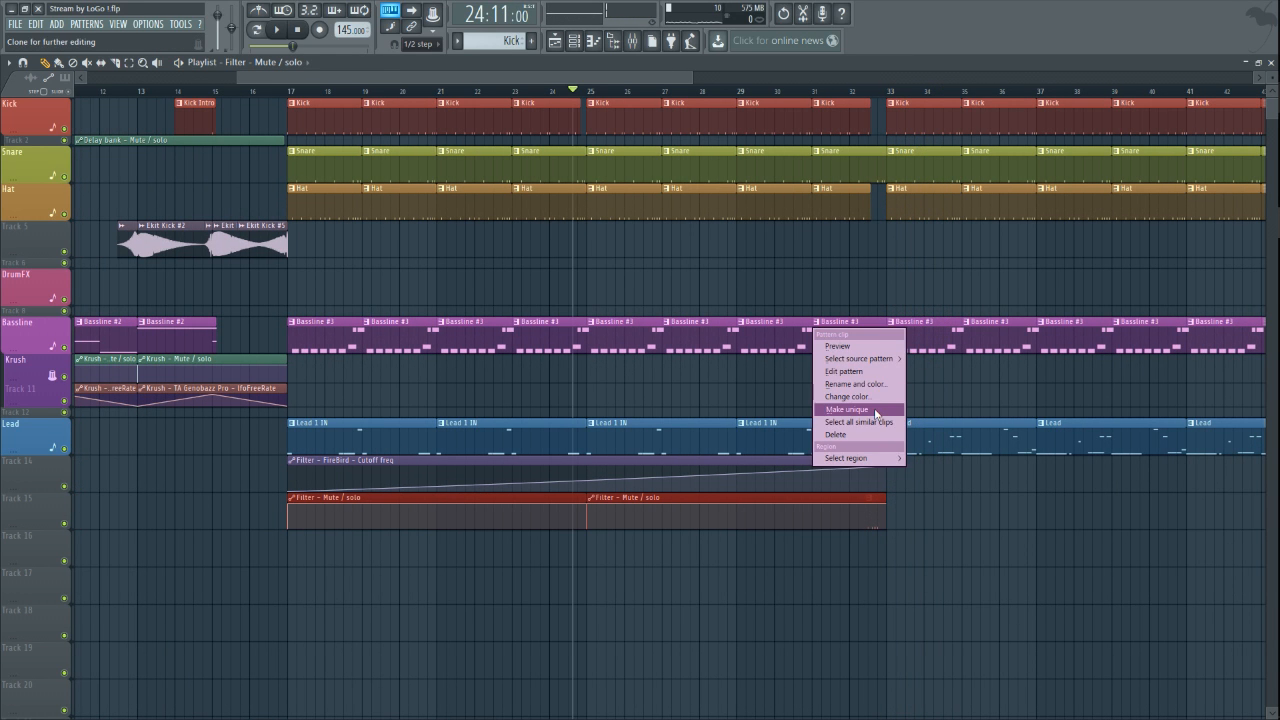
left_click(846, 409)
double_click(893, 342)
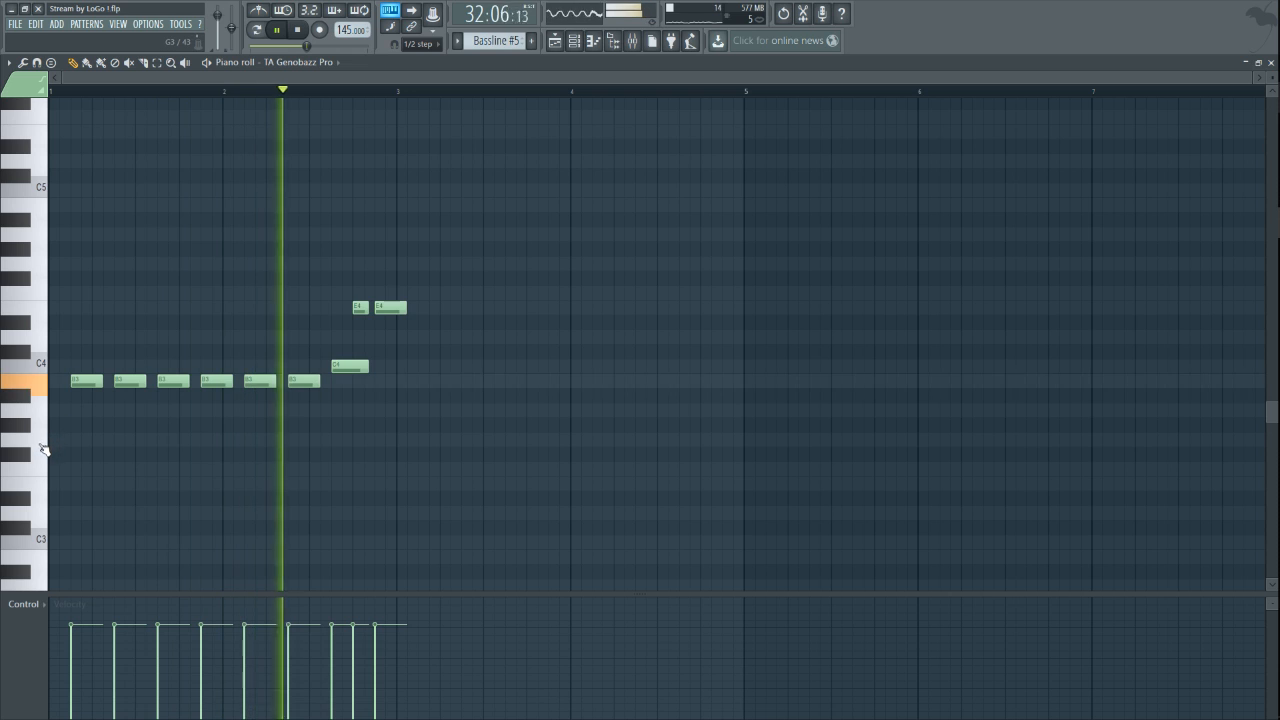
- Replace the two closing E4 notes with one A#3 note lasting until bar 3, and shorten the C4 note before it
key("space")
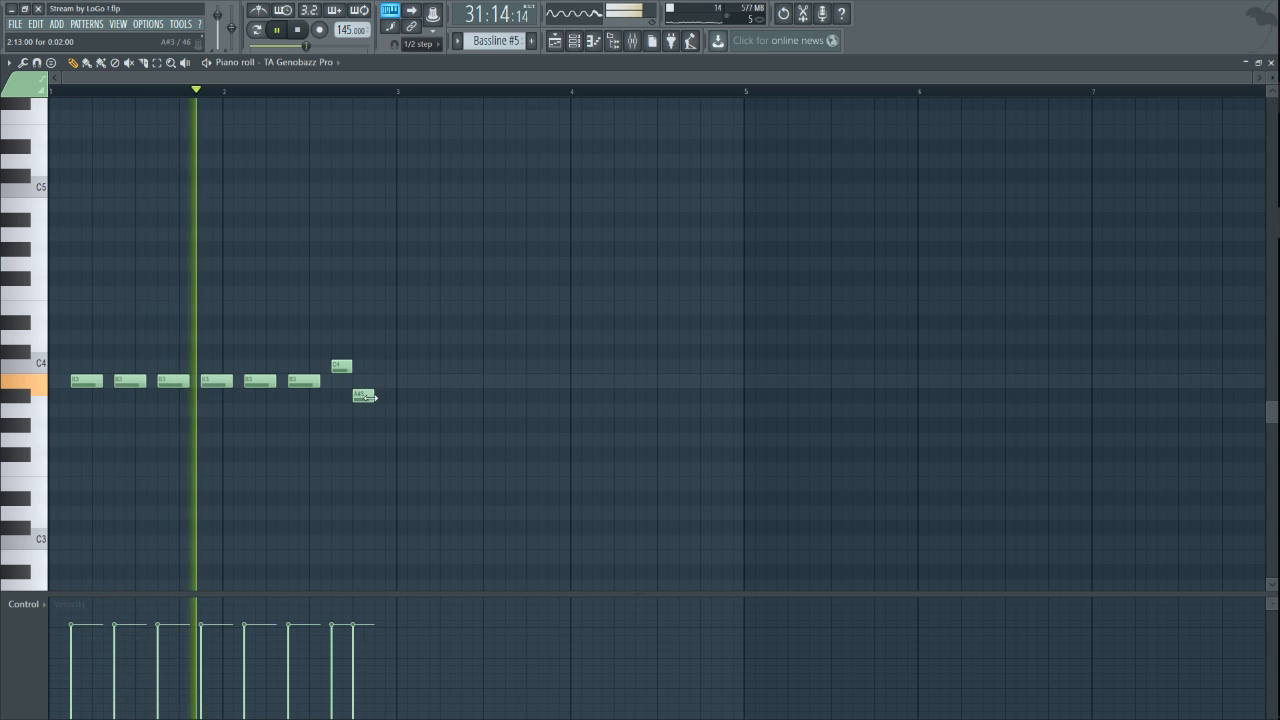
left_click_drag(373, 397, 395, 401)
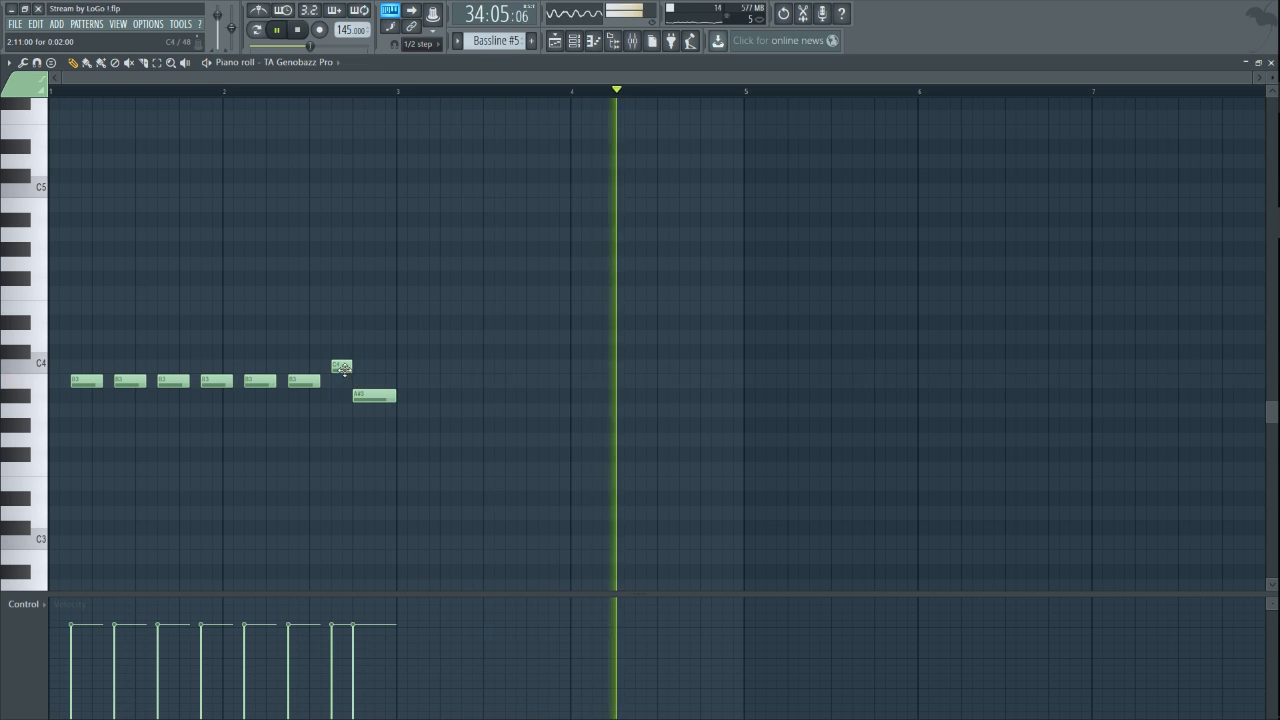
key("space")
key("space")
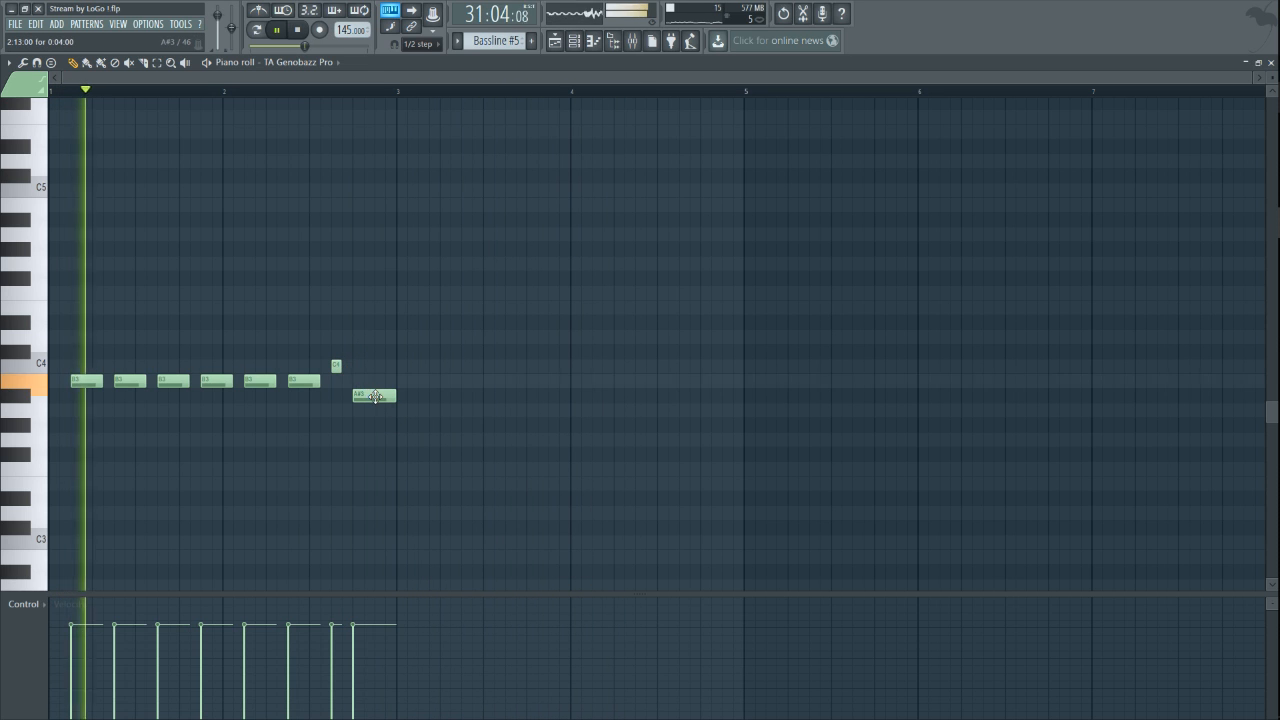
- Raise the final A#3 note's velocity to maximum and return to the playlist
left_click(351, 608)
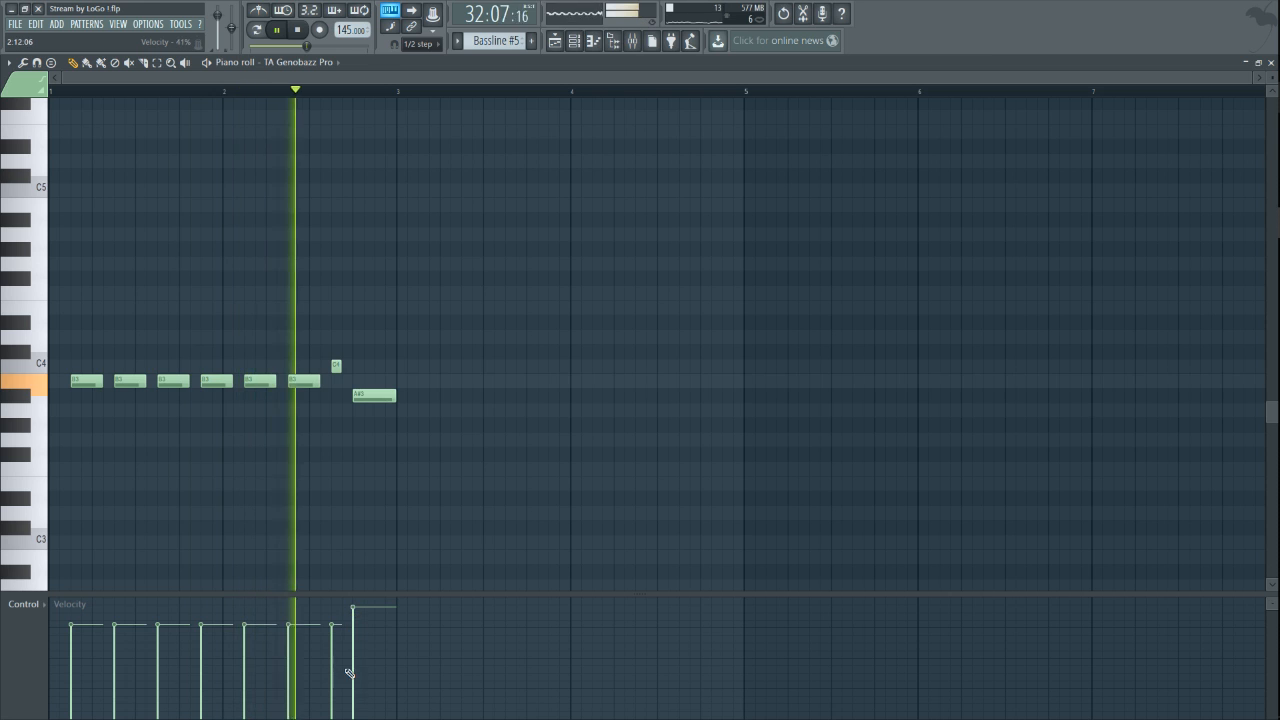
left_click_drag(371, 616, 354, 586)
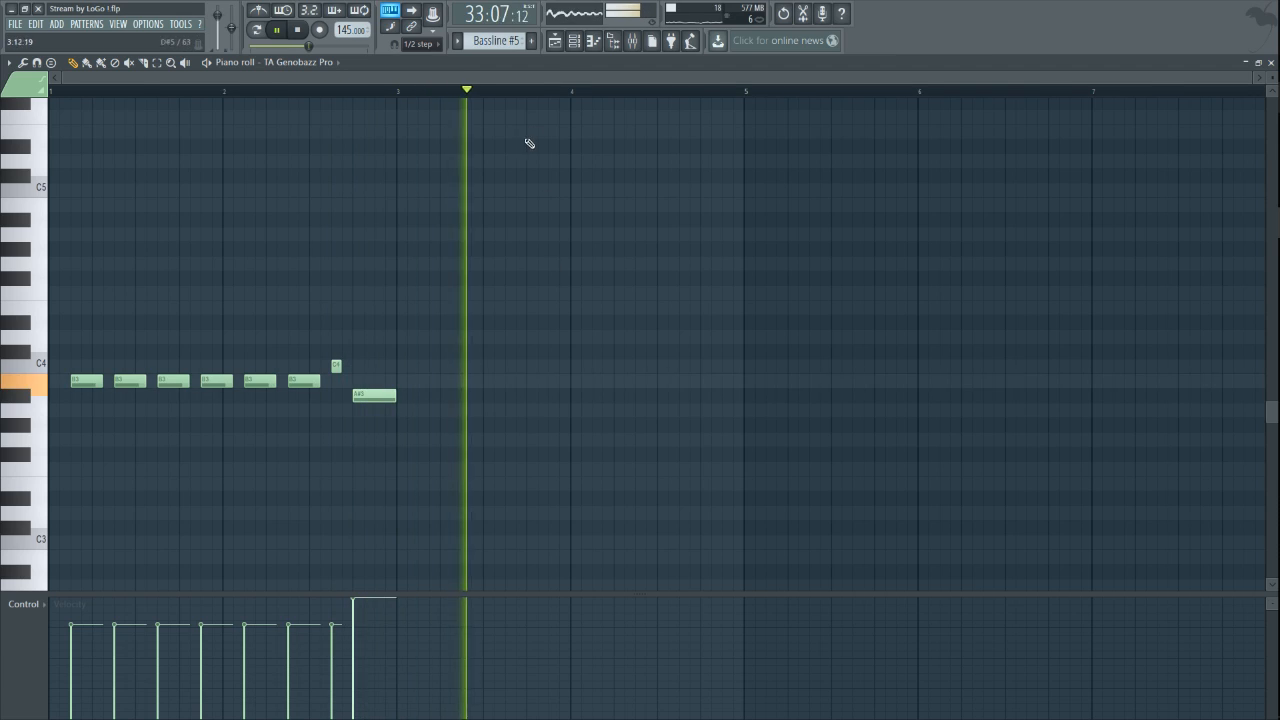
key("F5")
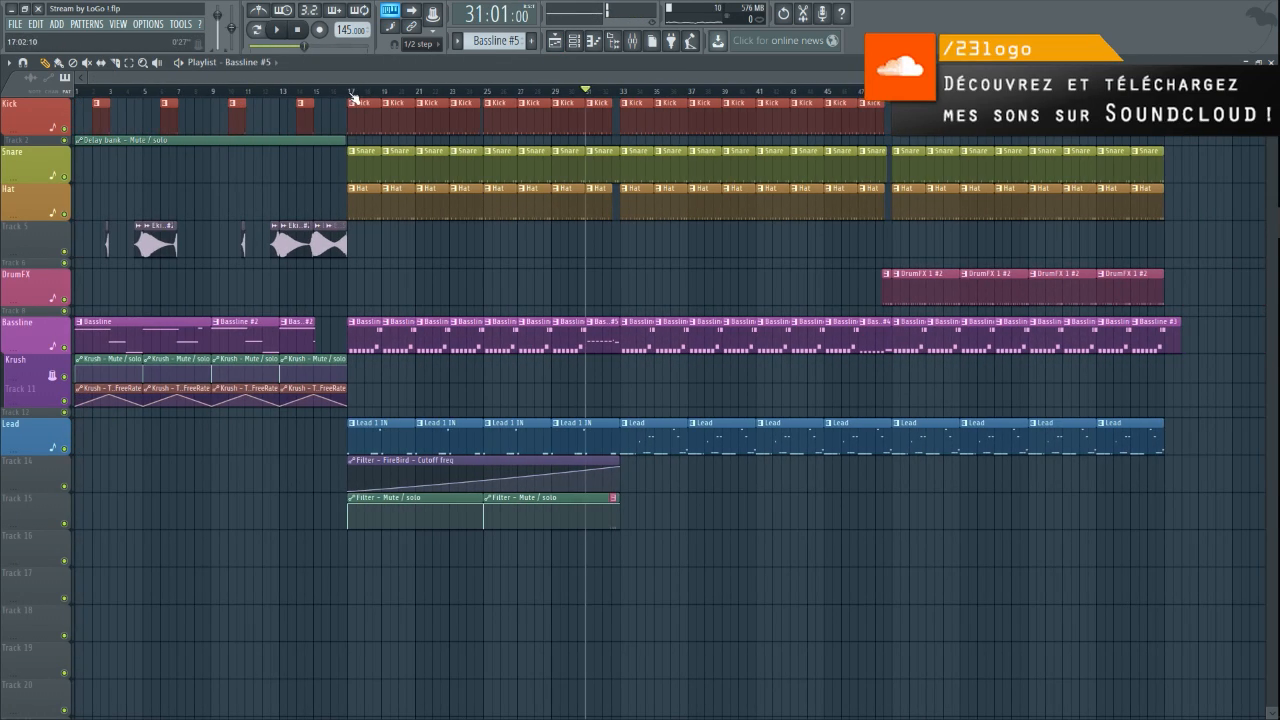
- Audition the arrangement from bar 17 and move the short DrumFX clip before bar 33 from Track 15 to Track 5
key("space")
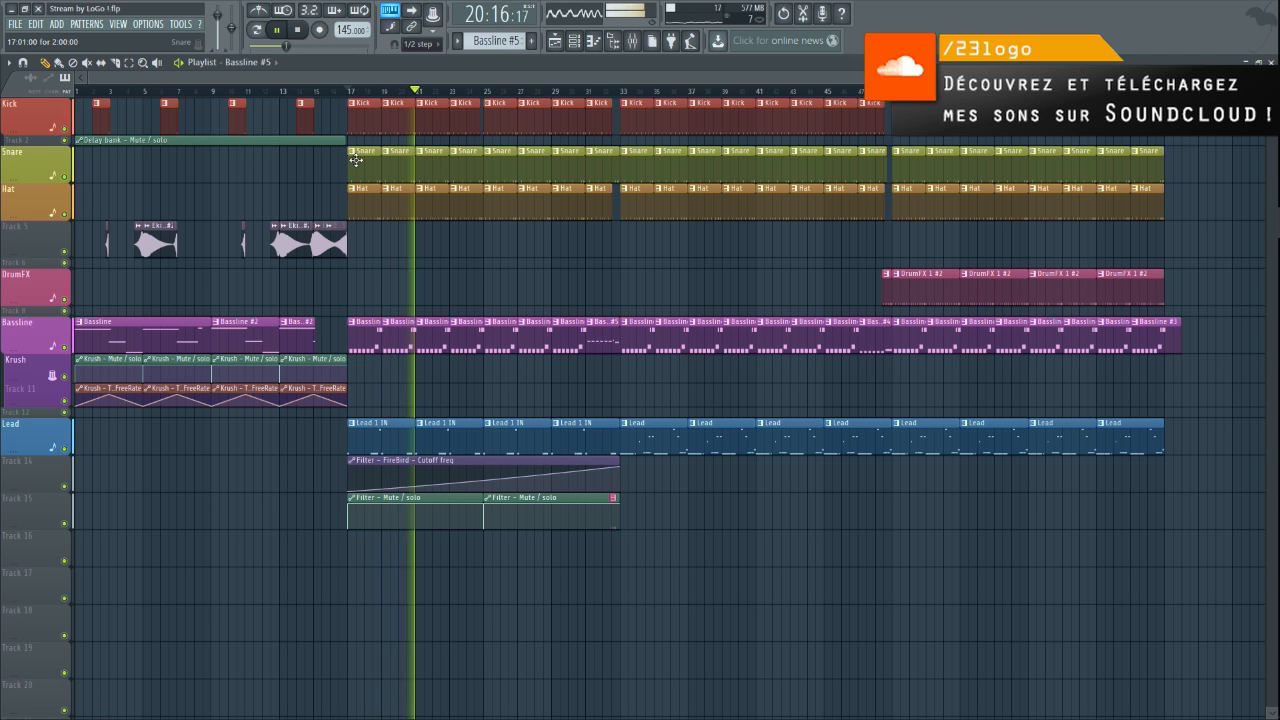
scroll(630, 498, "up", 3)
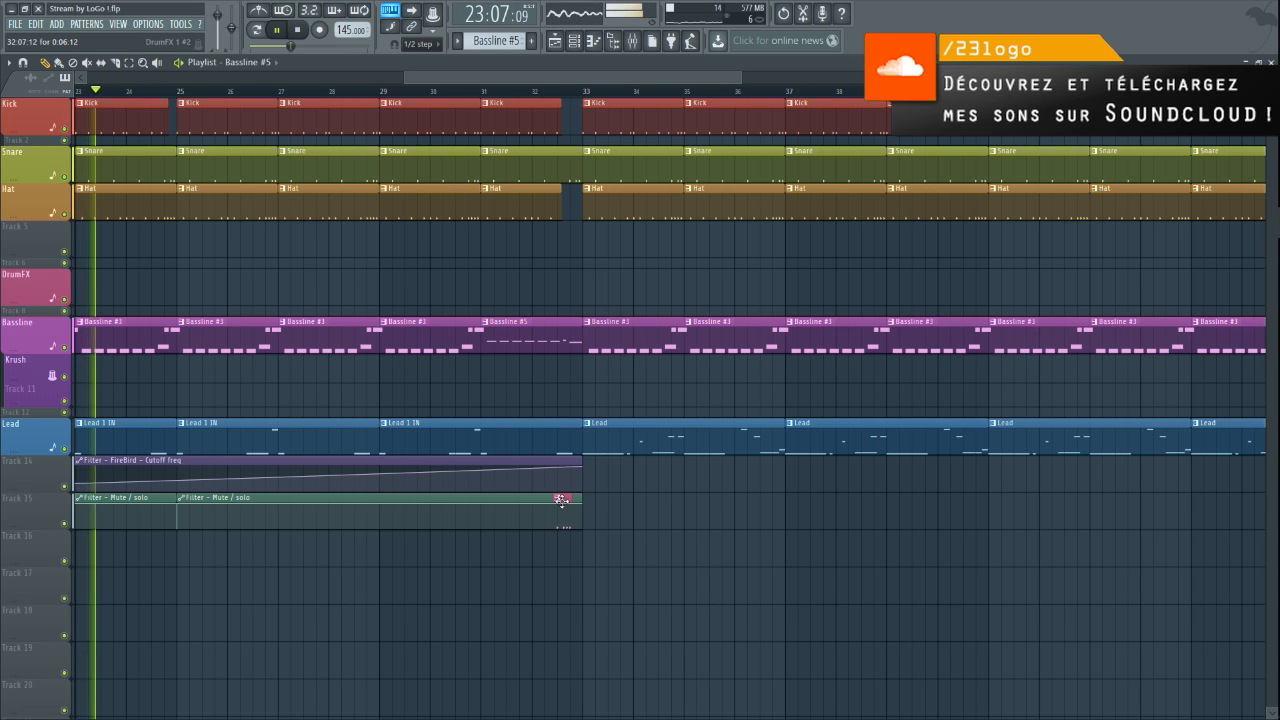
left_click_drag(562, 499, 565, 218)
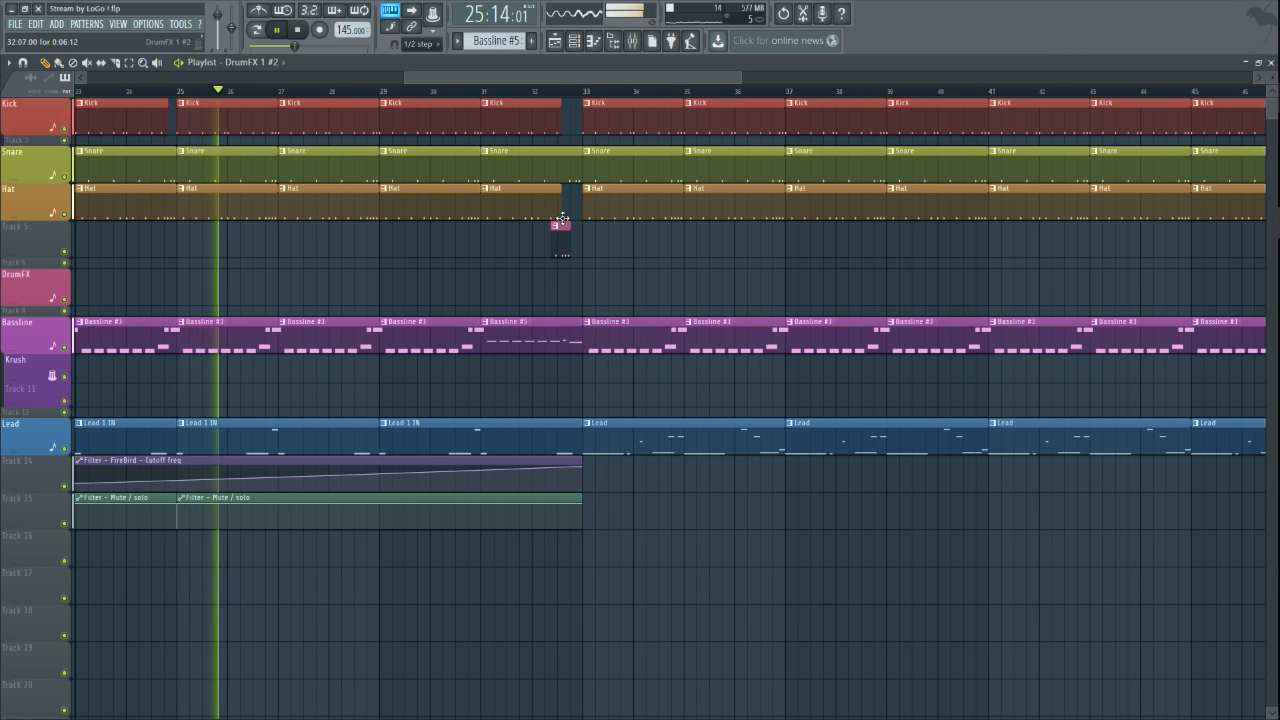
scroll(592, 286, "up", 3)
scroll(592, 286, "down", 6)
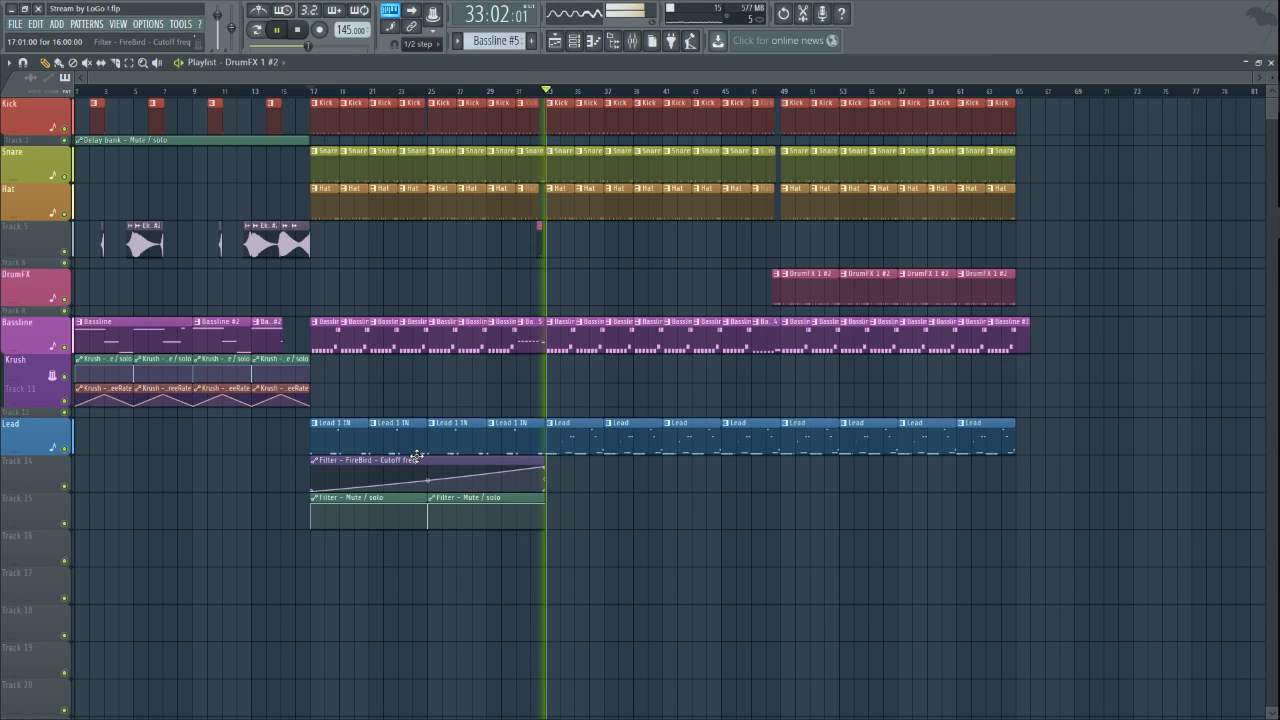
- Remove the last B3 note from Bassline #5, shift the C4 and A#3 notes earlier, and extend A#3 to just before bar 3
scroll(498, 368, "up", 3)
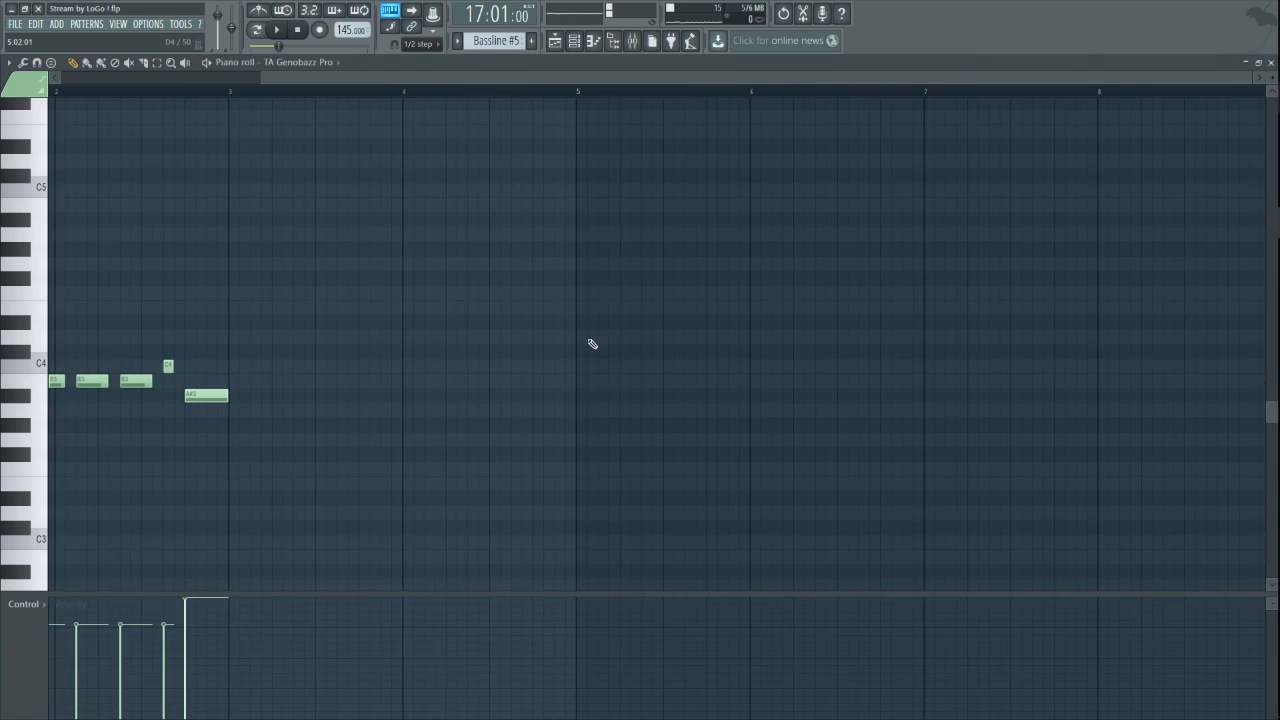
scroll(592, 344, "down", 2)
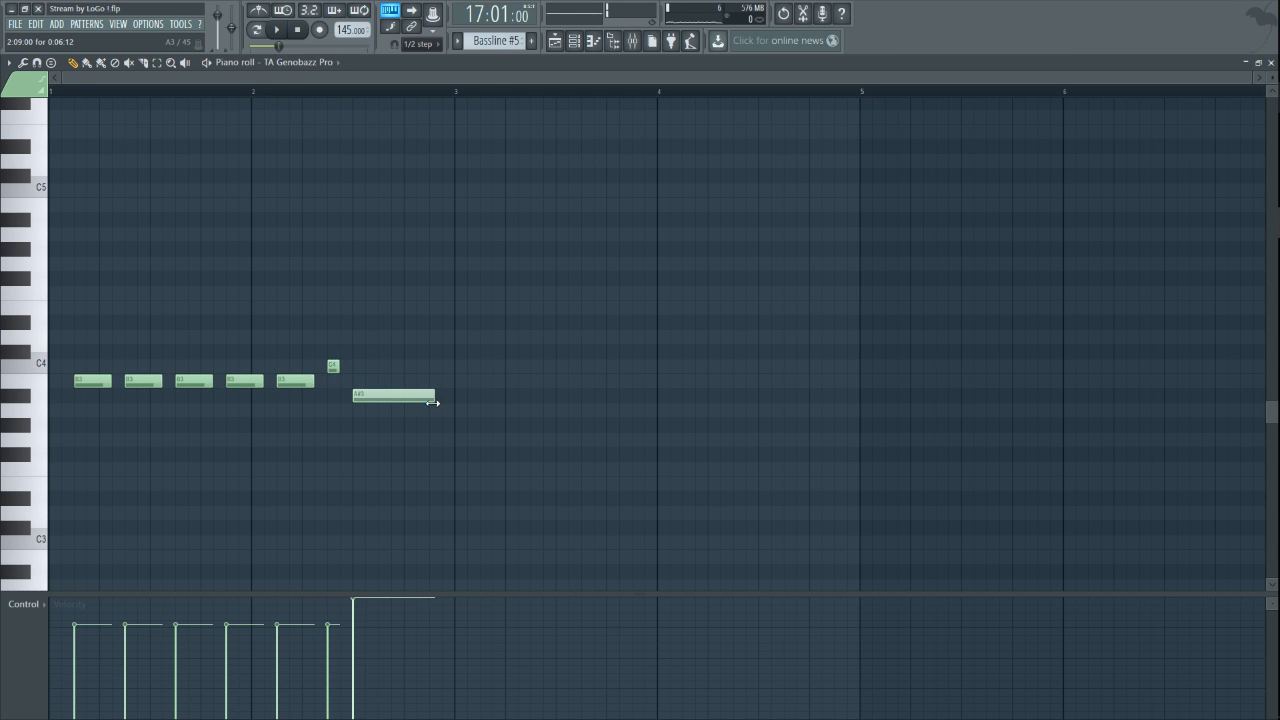
left_click(246, 92)
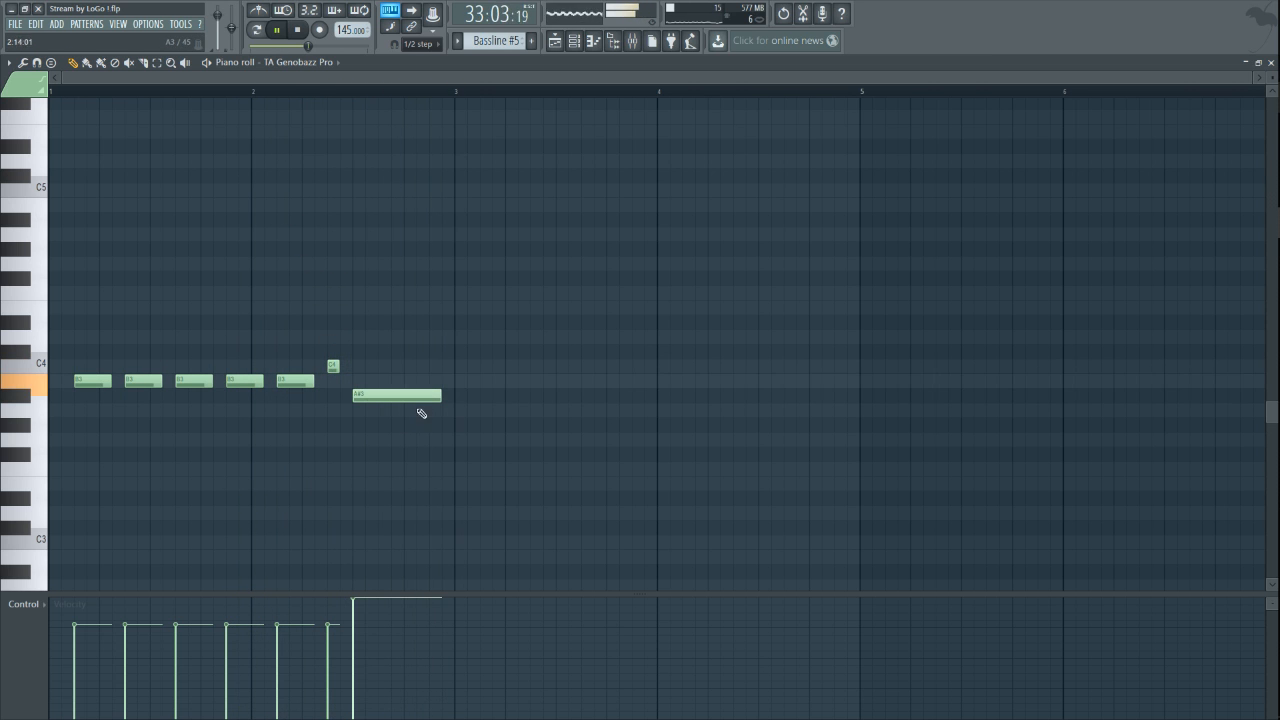
left_click(555, 41)
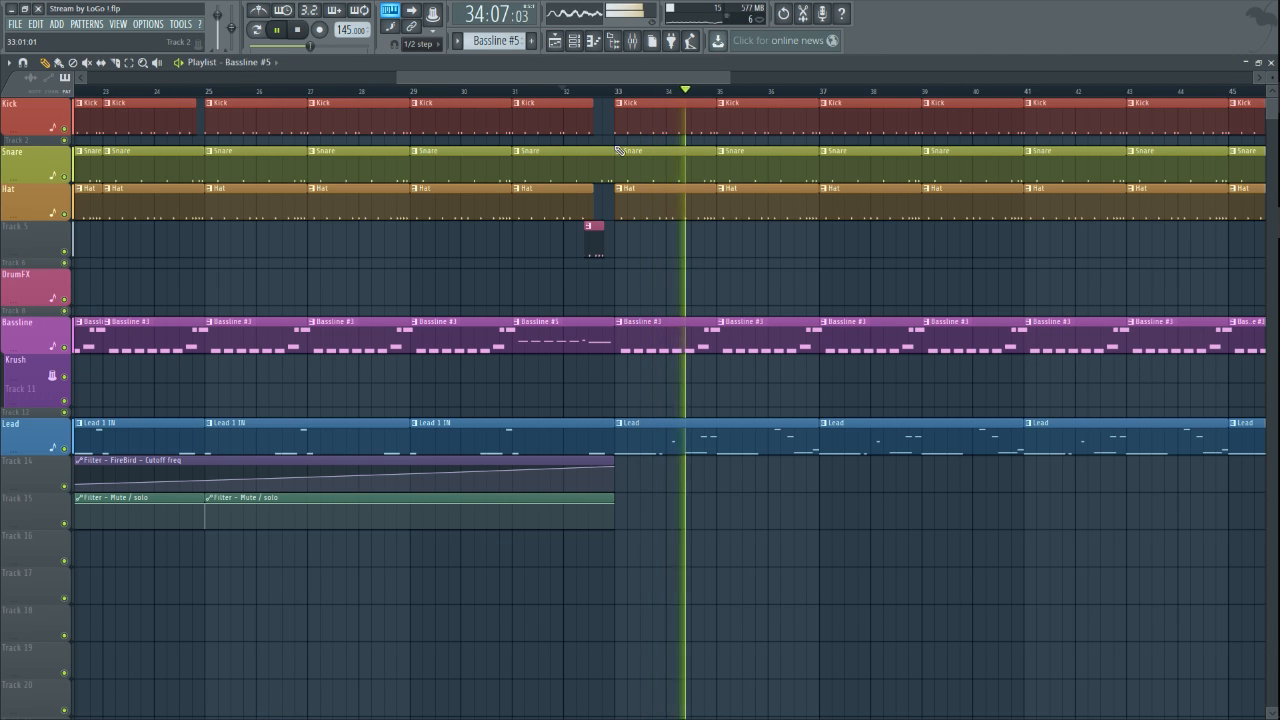
- Audition the revised bassline fill from bar 32 into bar 33, checking it in the playlist and piano roll
left_click(532, 94)
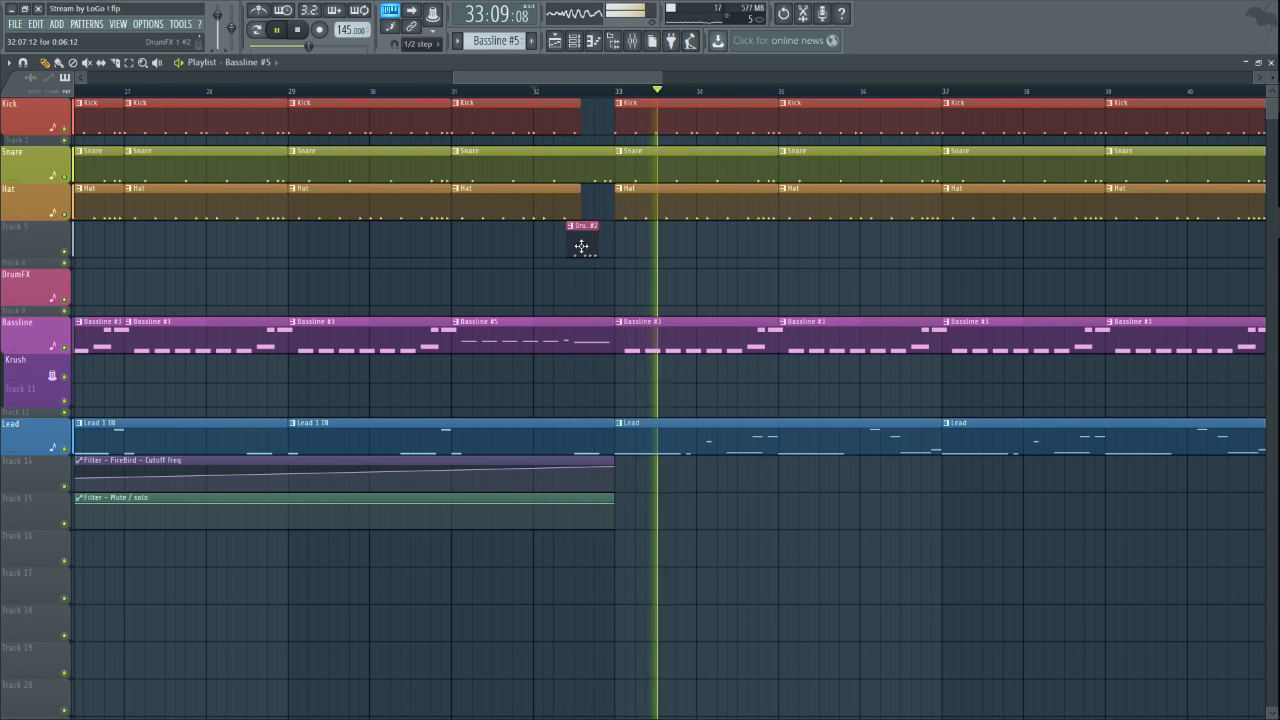
key("space")
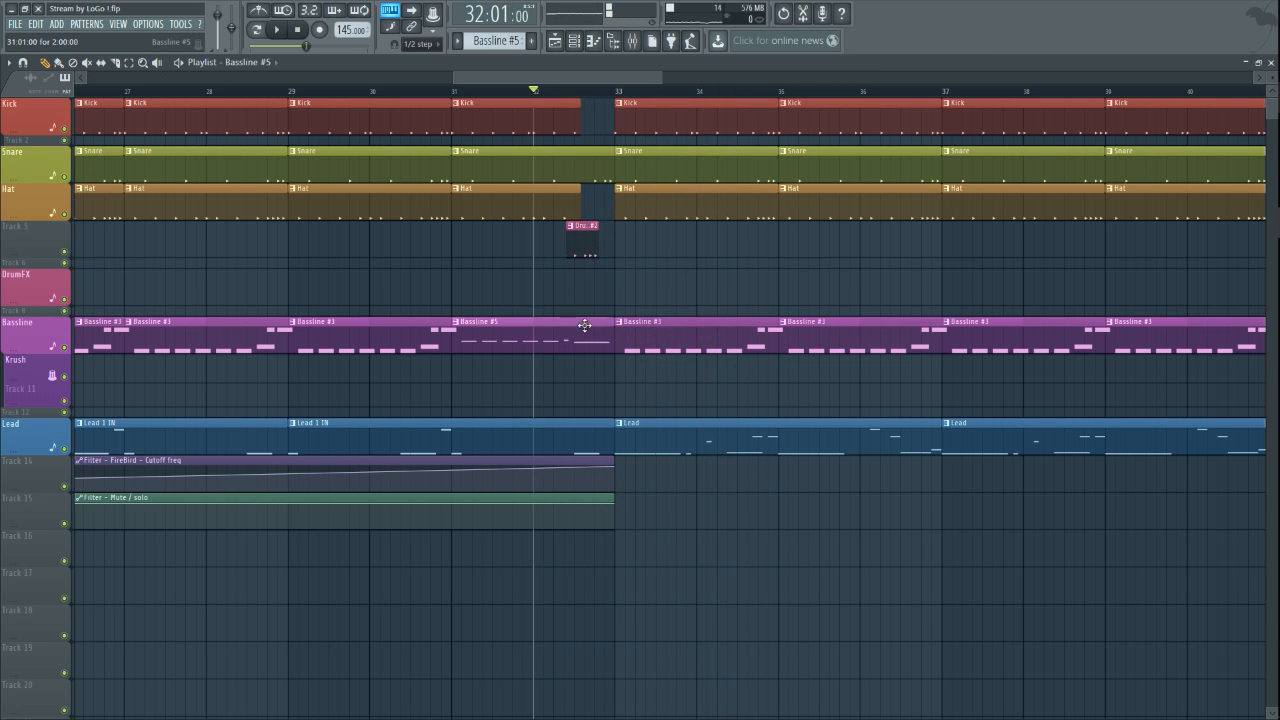
double_click(585, 326)
key("space")
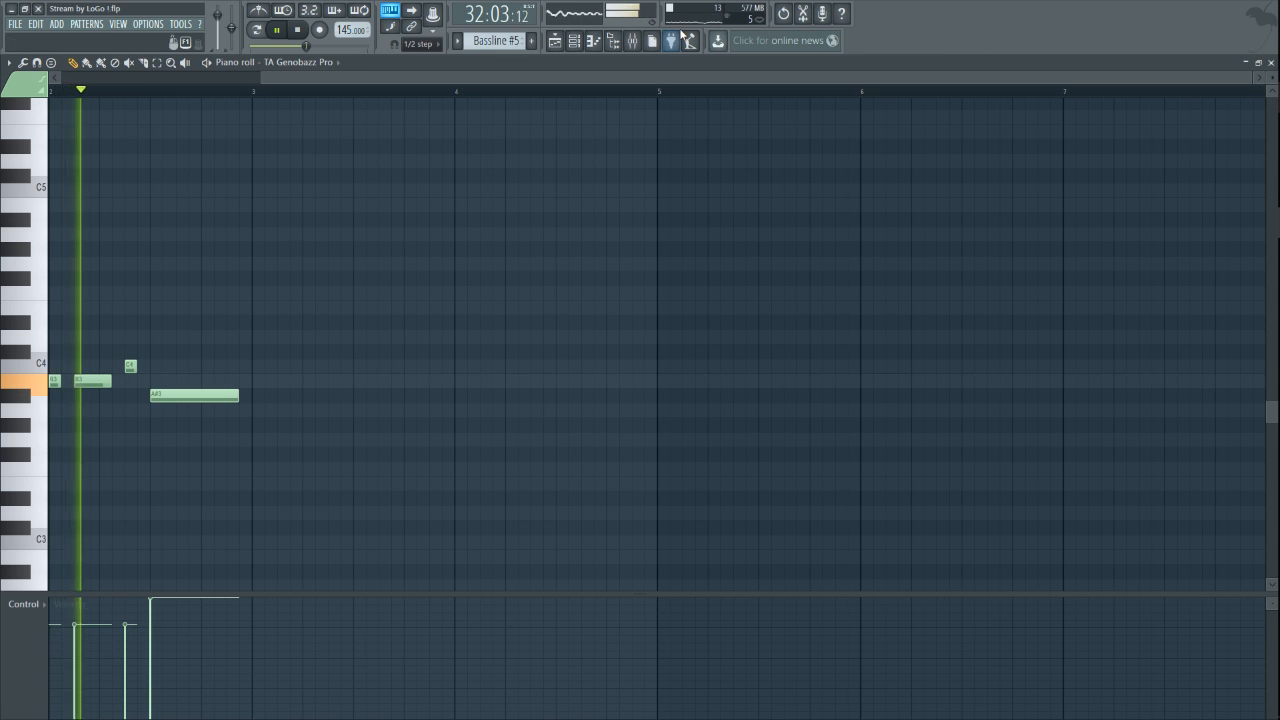
left_click(556, 42)
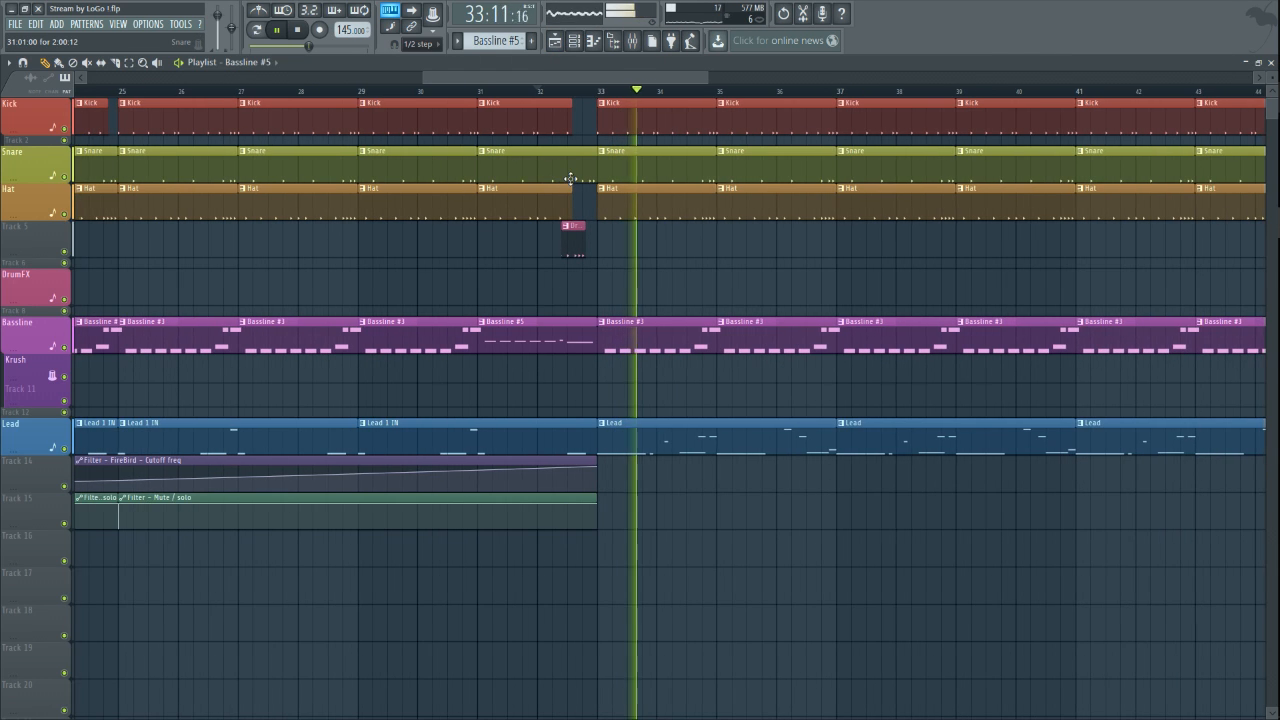
scroll(547, 172, "down", 5)
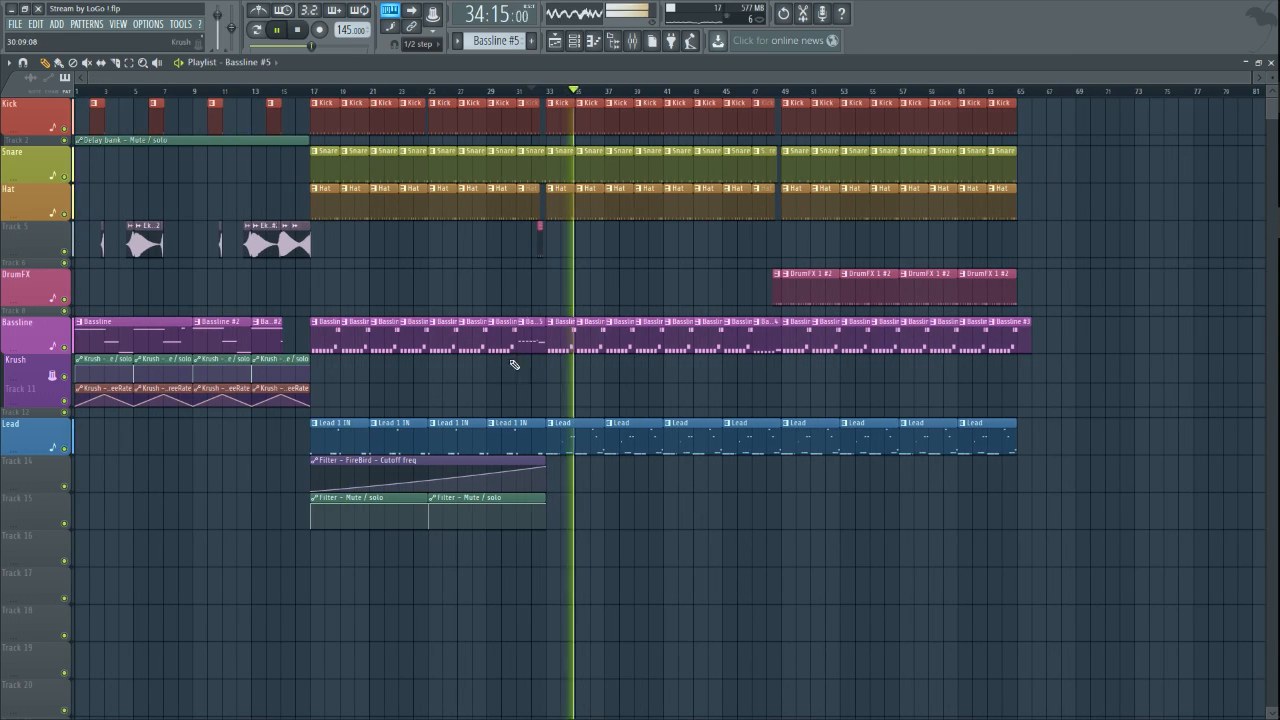
key("space")
- Open the Lead 1 IN pattern and add a sustained A4 note from bar 1 to bar 5
double_click(345, 437)
scroll(300, 420, "down", 3)
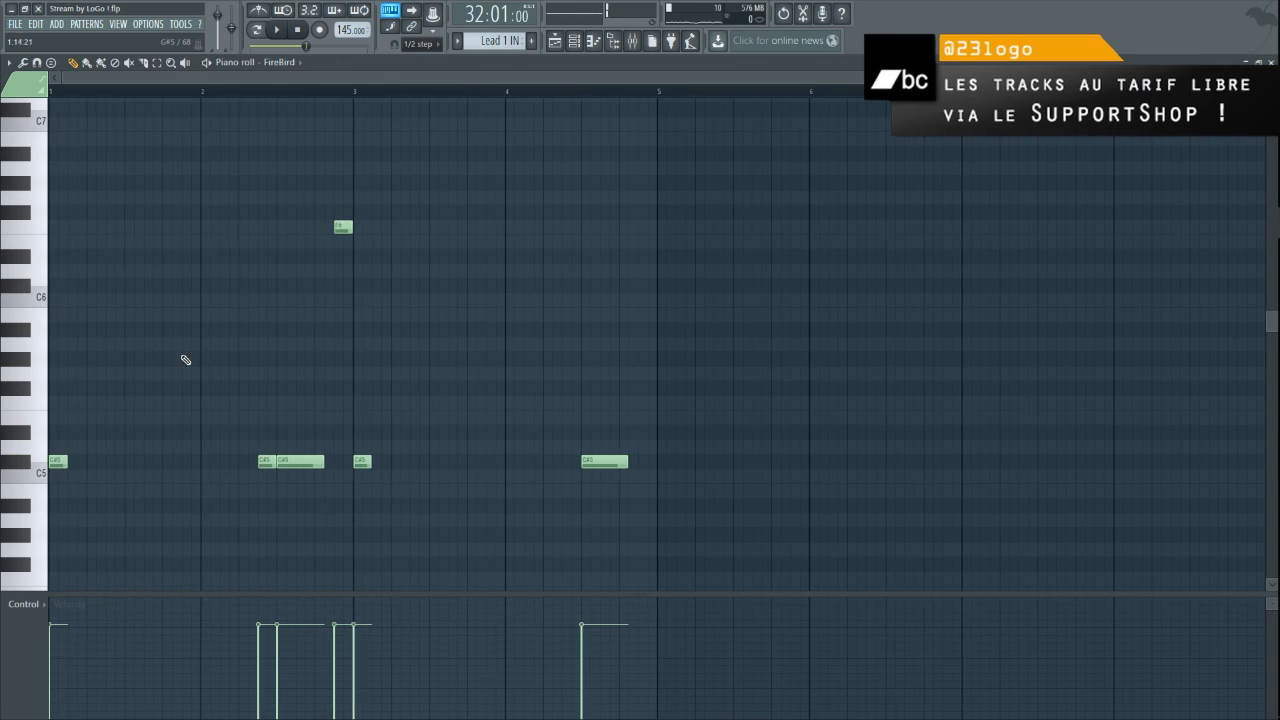
scroll(120, 370, "down", 4)
scroll(165, 357, "up", 4)
scroll(167, 357, "down", 3)
scroll(77, 351, "up", 6)
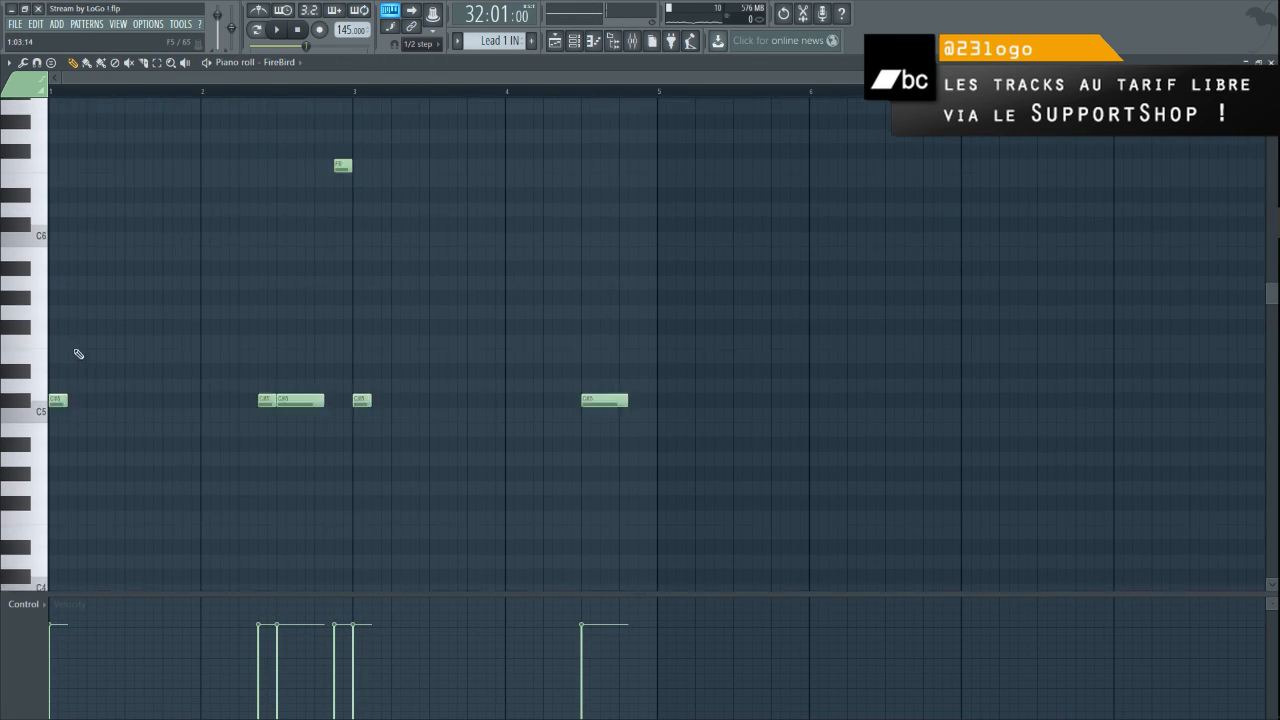
scroll(80, 362, "down", 2)
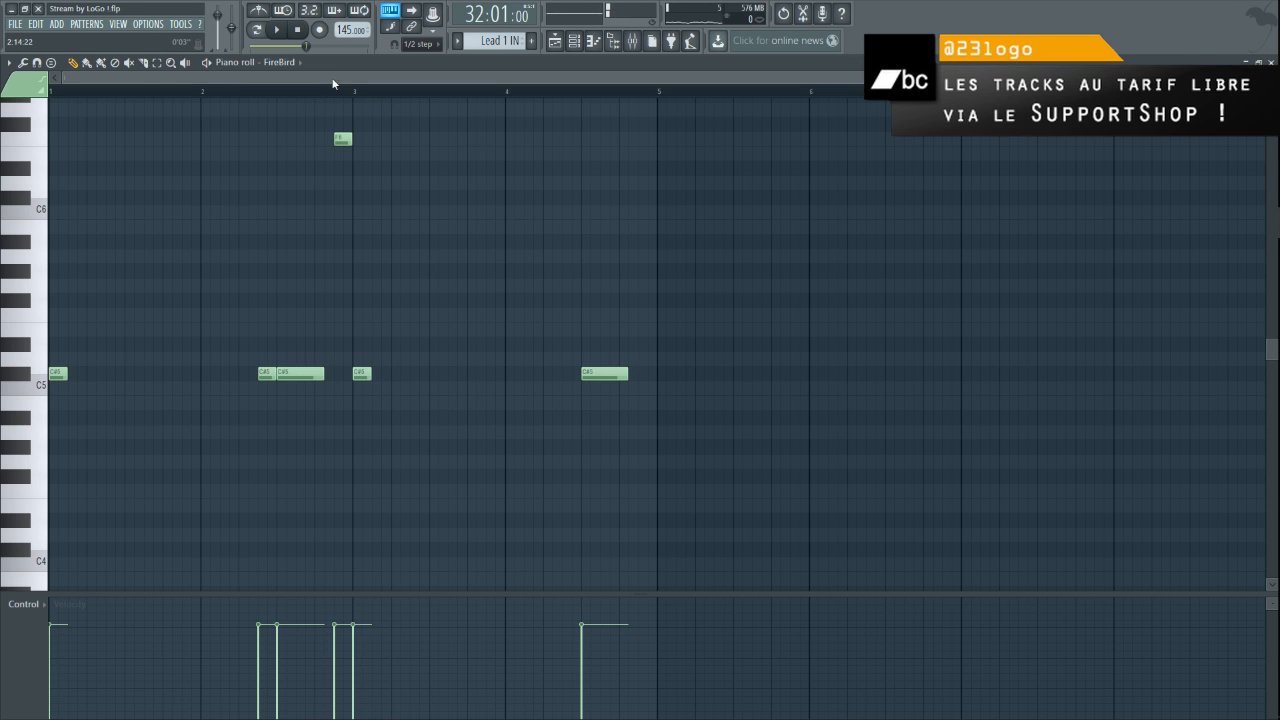
key("space")
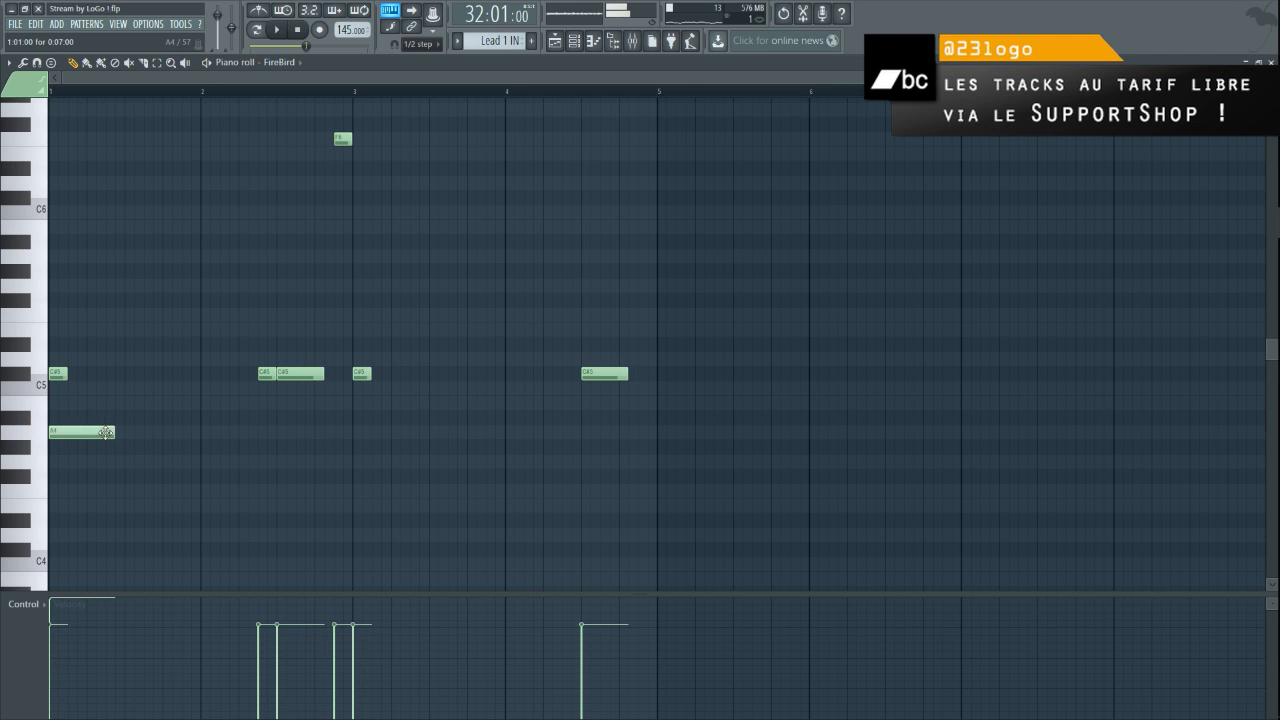
left_click_drag(112, 433, 657, 414)
key("space")
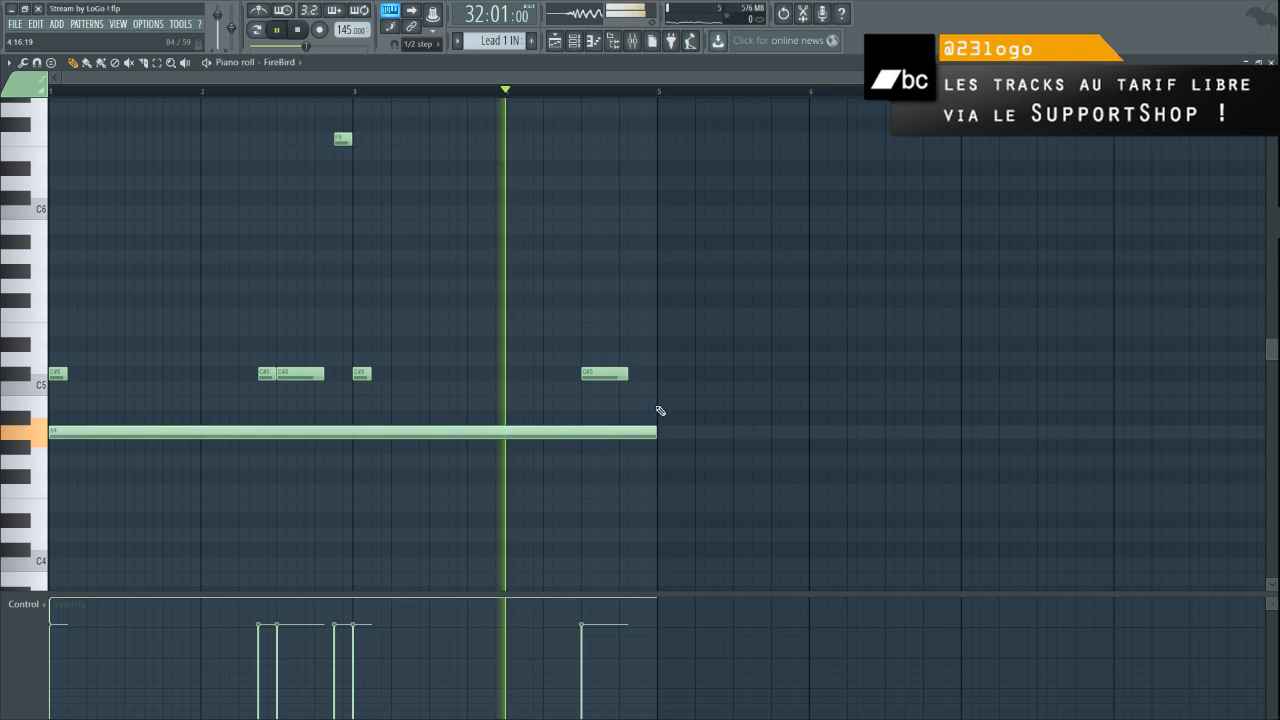
- Lower the sustained lead note to C#4 and switch playback to the pattern alone
key("space")
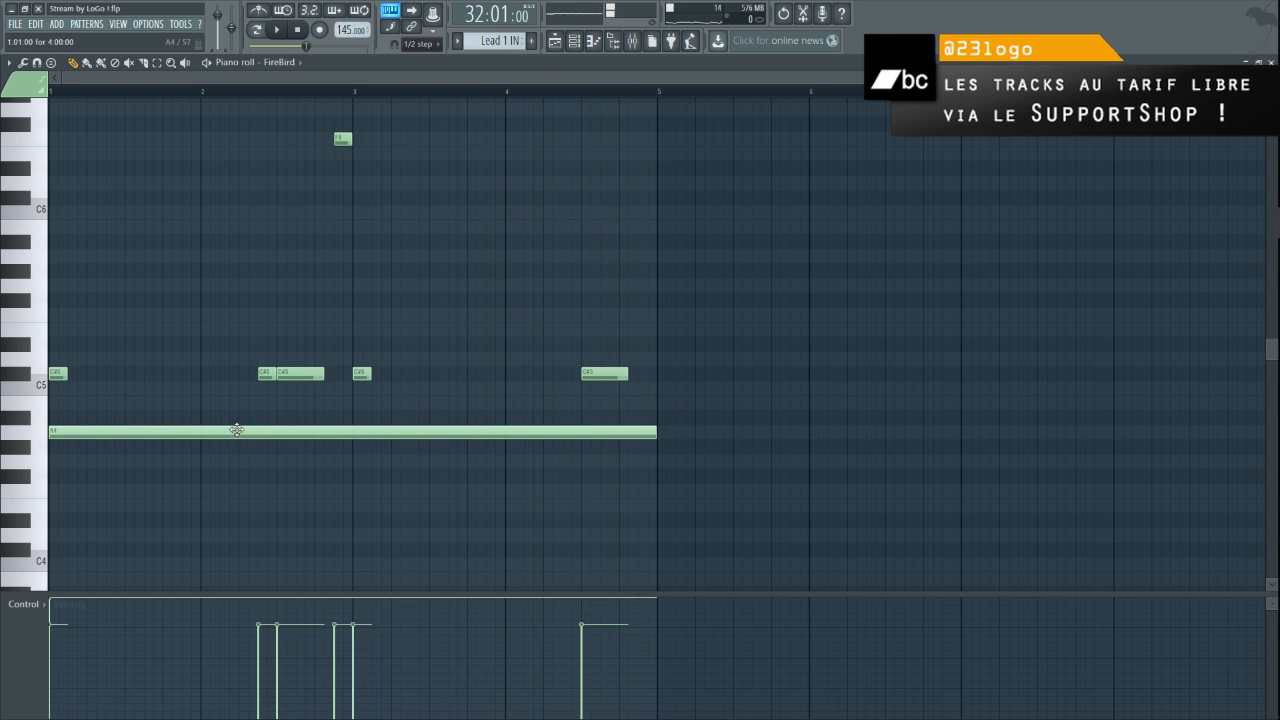
left_click_drag(234, 429, 215, 553)
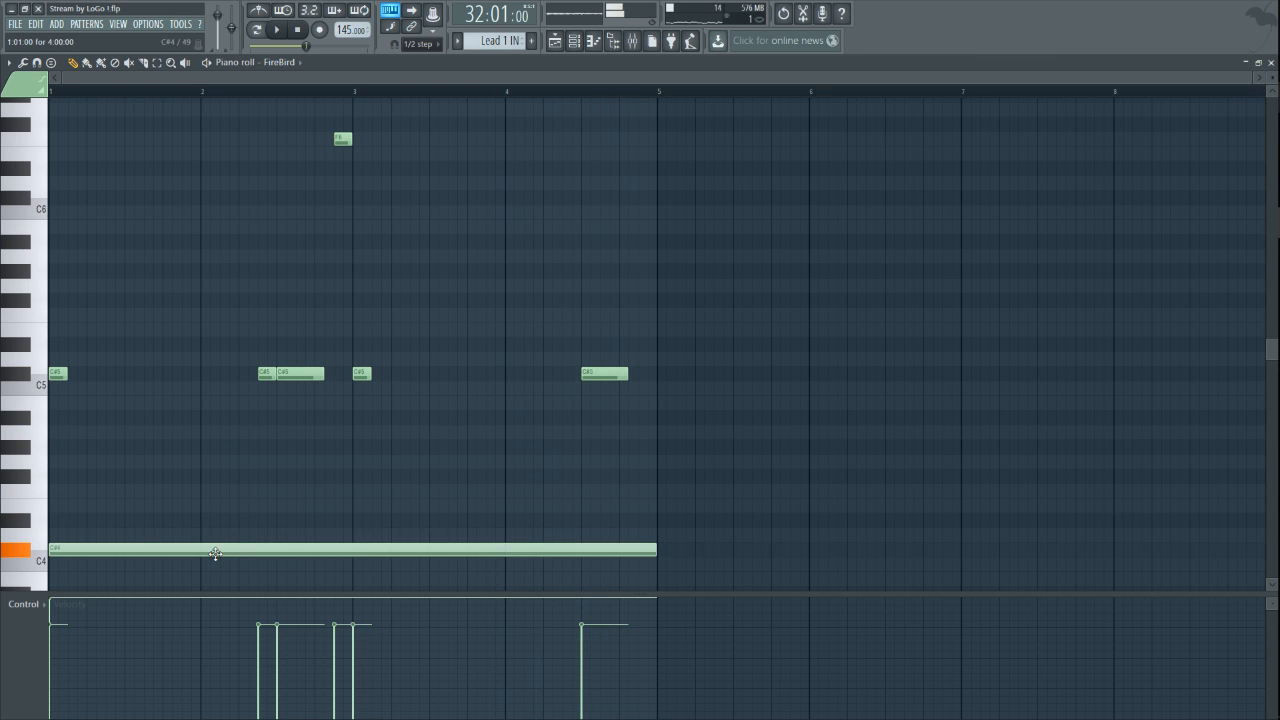
key("space")
key("space")
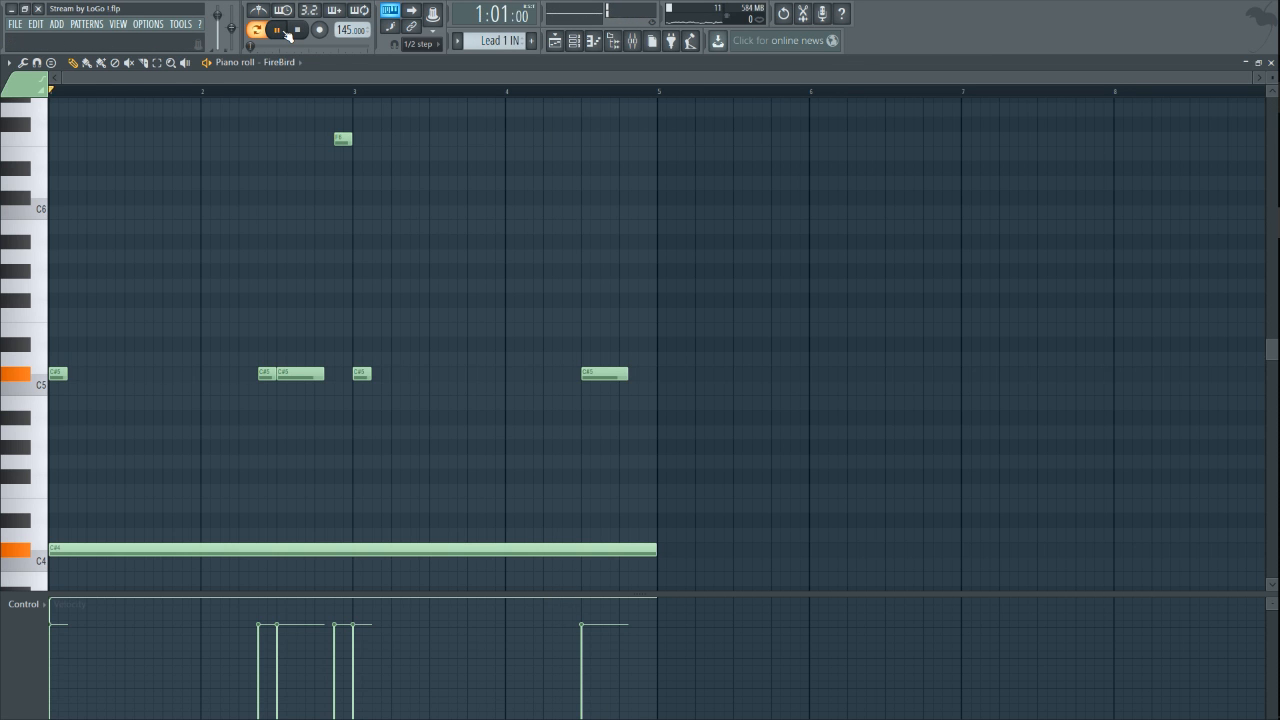
- Lower the sustained note another octave to C#3 and audition the looping pattern
scroll(177, 461, "down", 2)
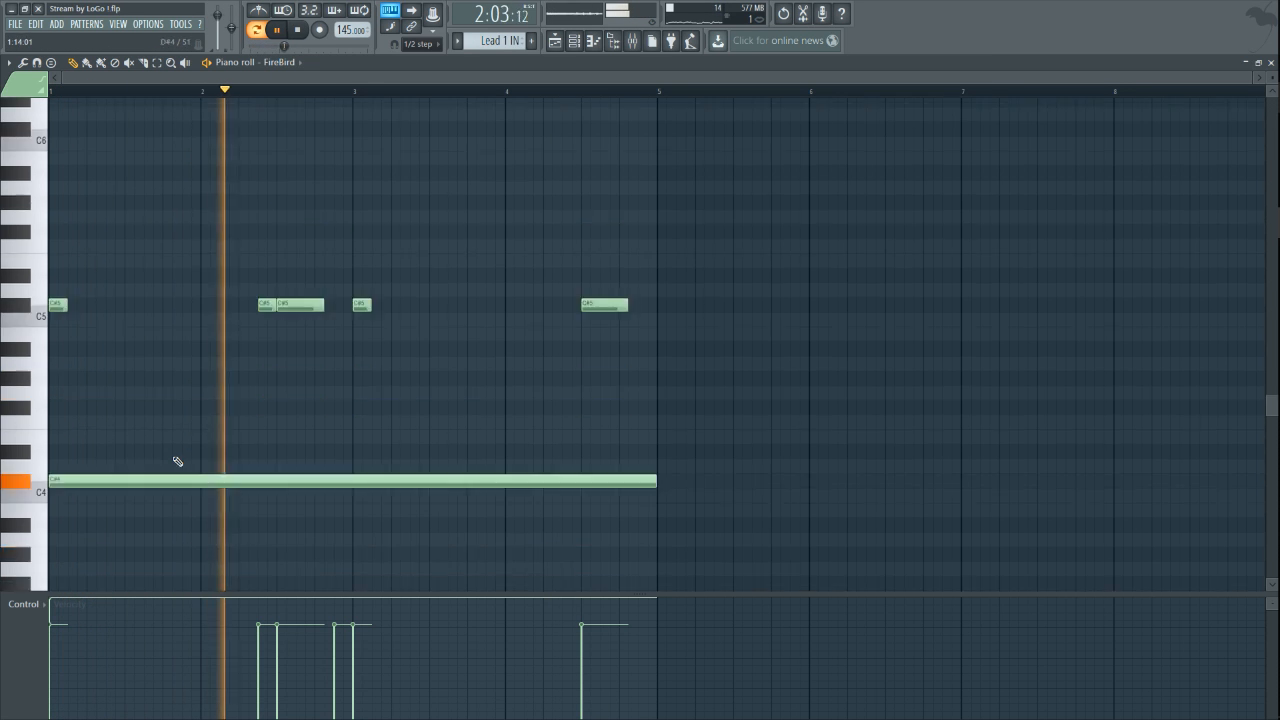
scroll(177, 461, "down", 5)
left_click(137, 297)
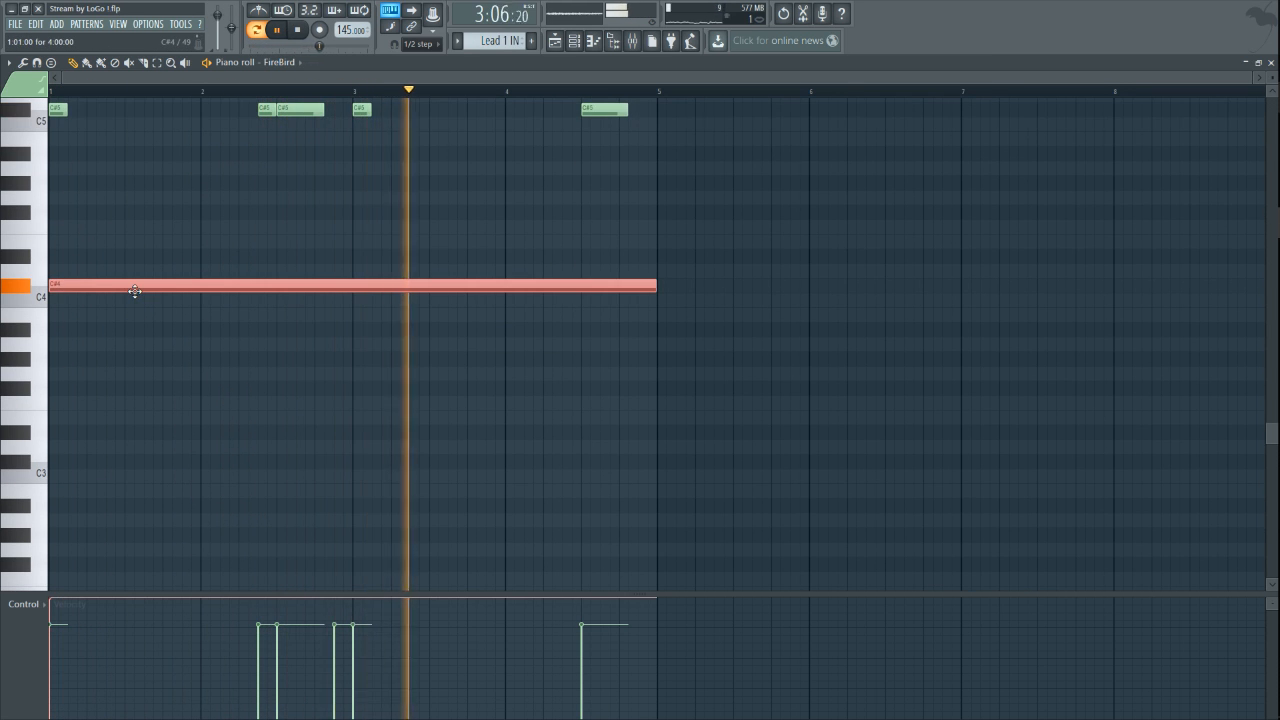
scroll(136, 293, "up", 6)
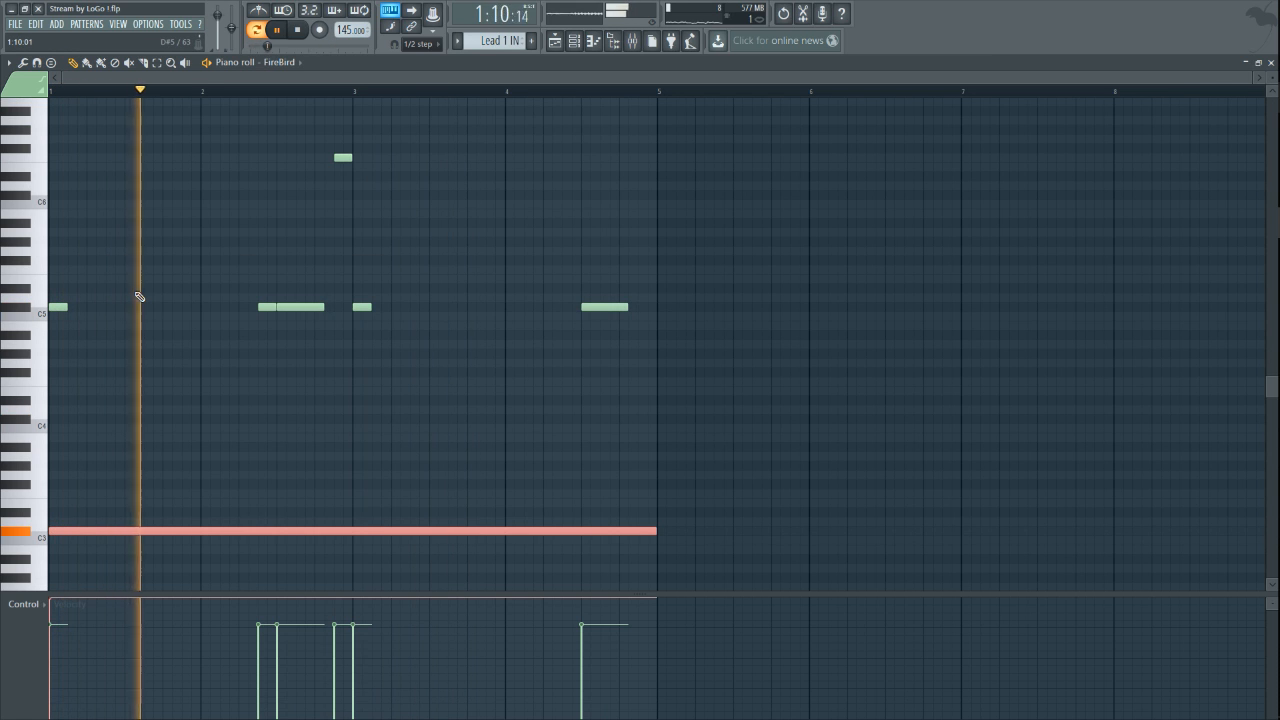
key("space")
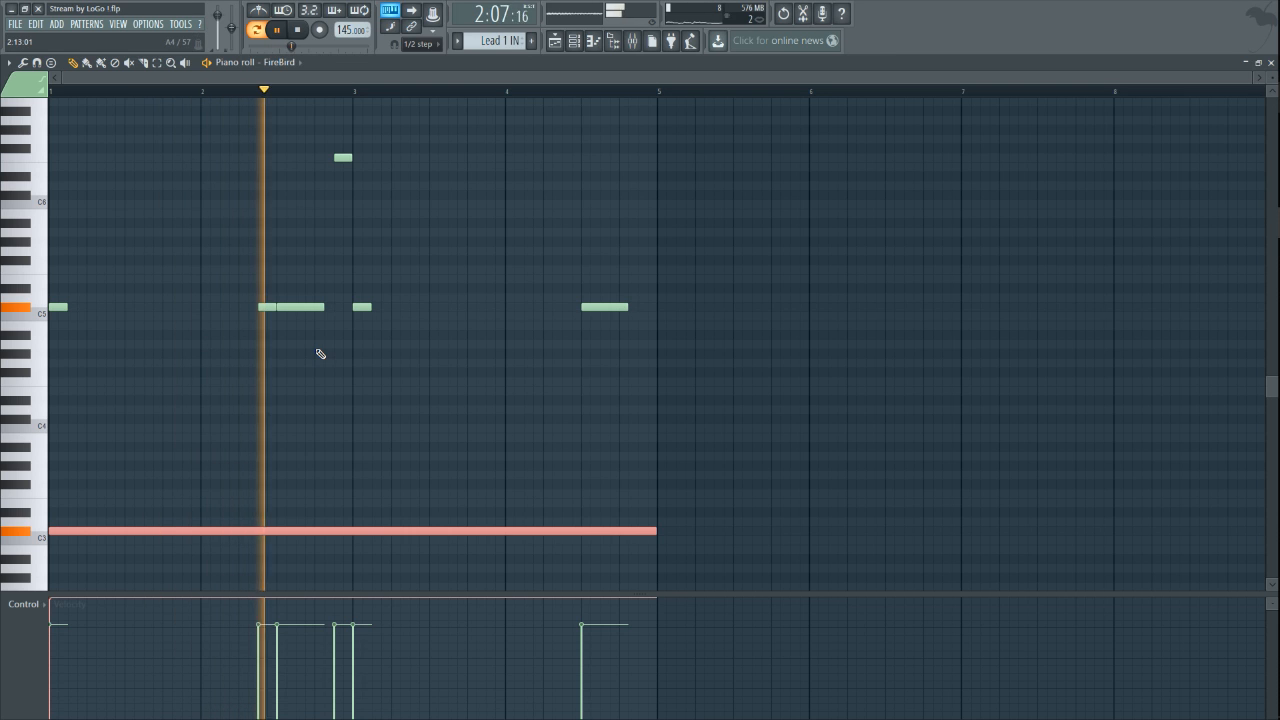
- Lower the sustained C#3 note's velocity to about 10% and audition the looping pattern
key("space")
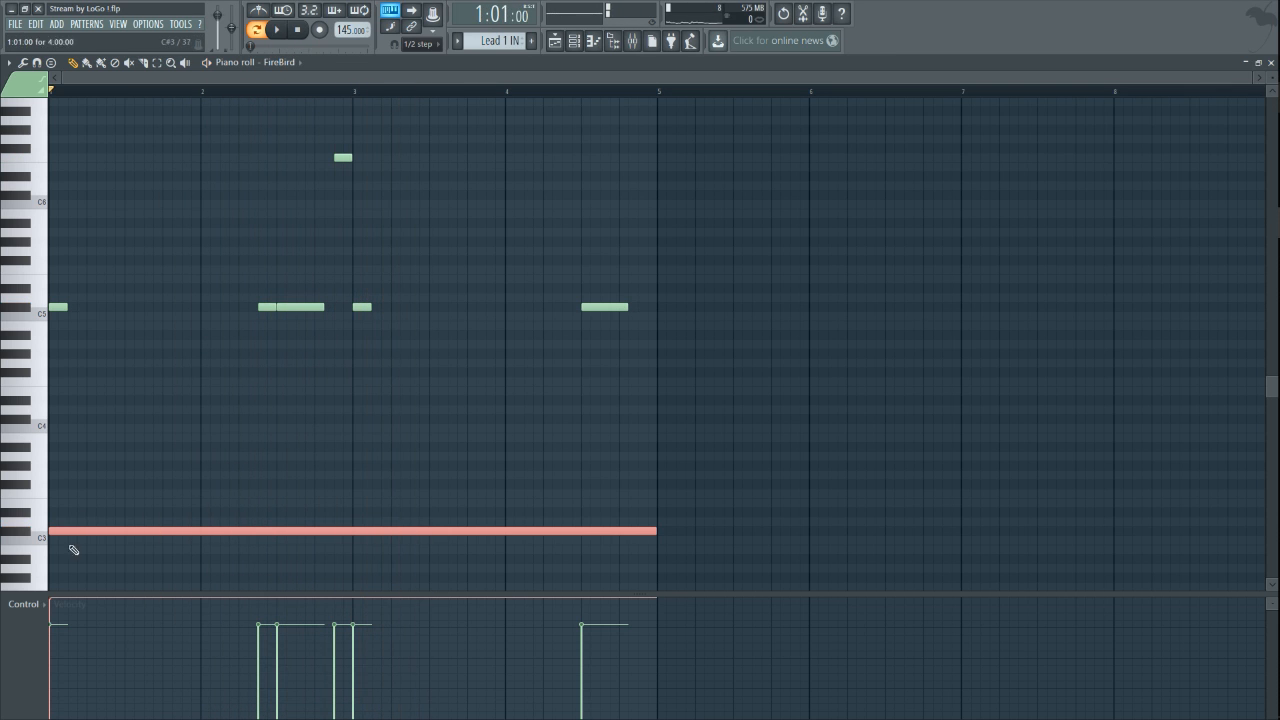
left_click_drag(53, 600, 53, 707)
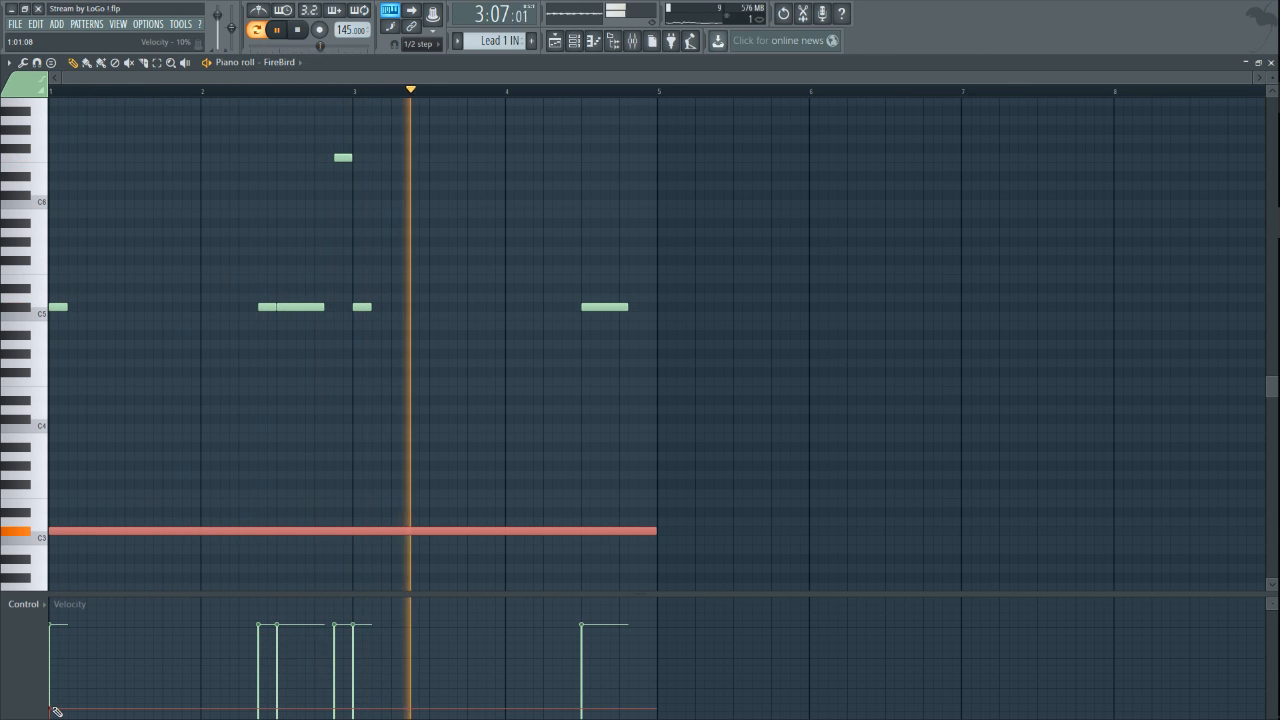
key("space")
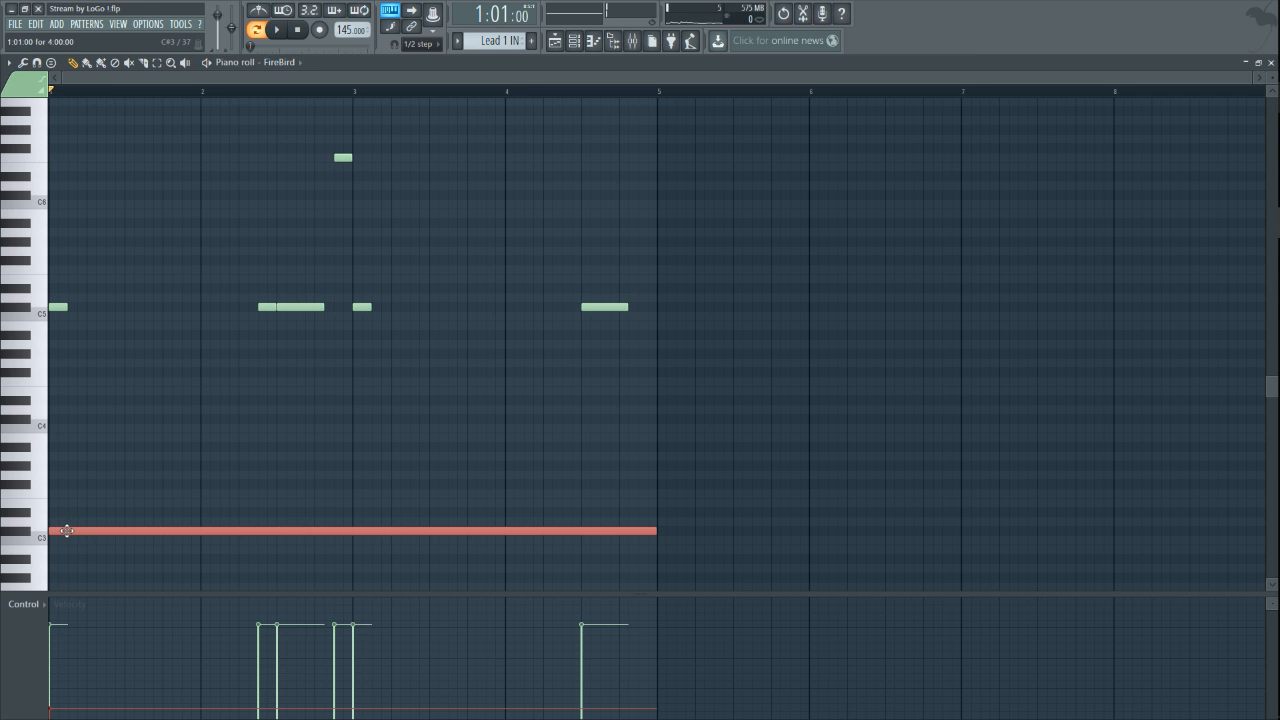
key("space")
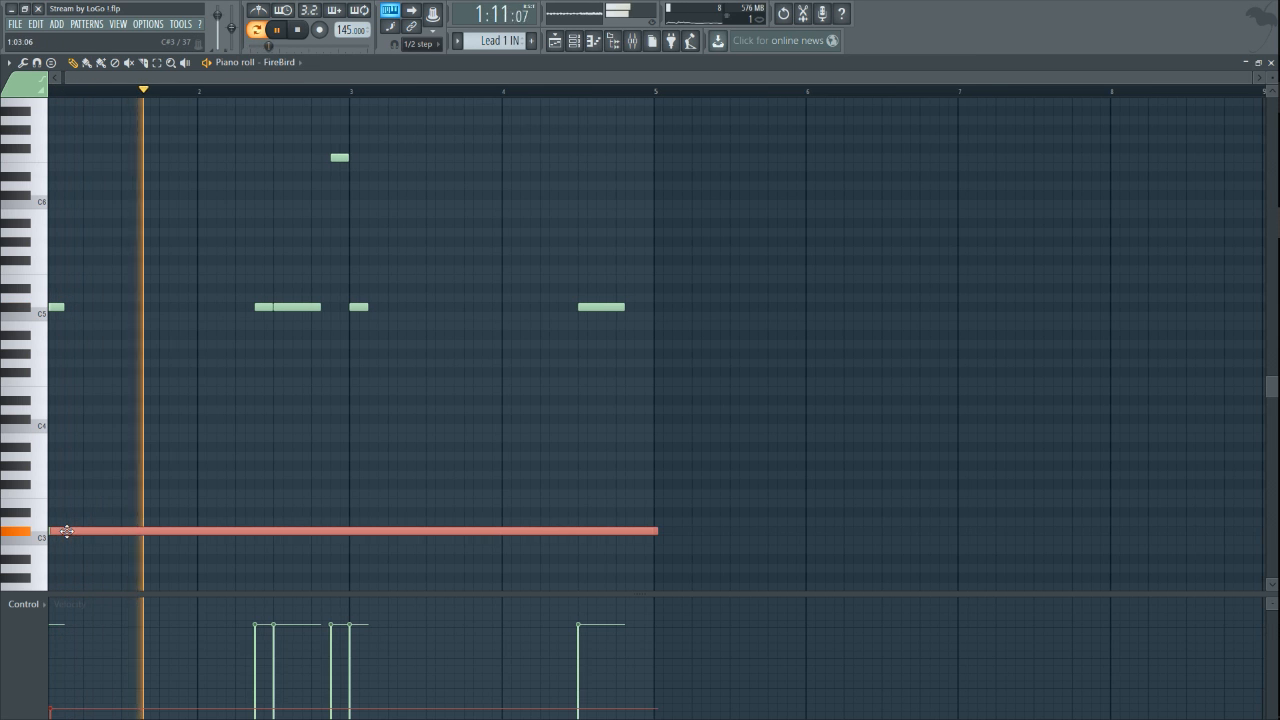
- Lower the sustained lead note to C#2 and audition the looping pattern
left_click_drag(66, 530, 39, 570)
right_click(50, 530)
scroll(70, 450, "down", 4)
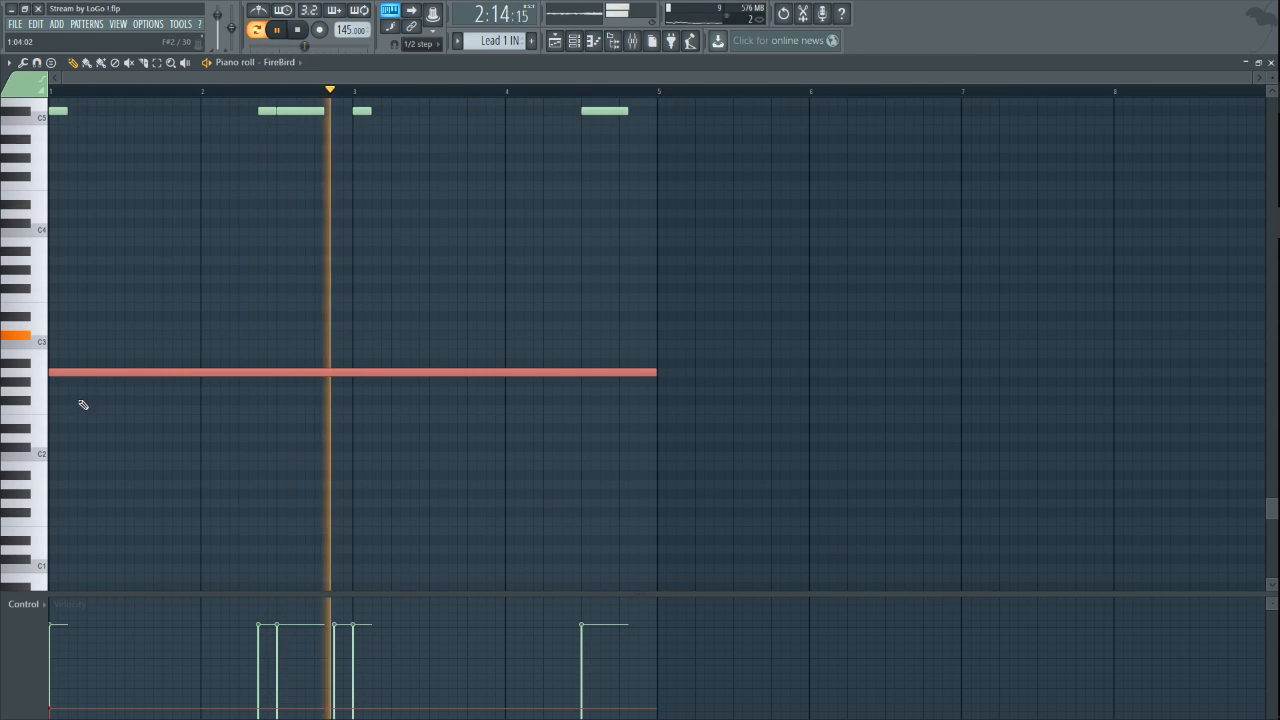
key("space")
left_click_drag(75, 373, 57, 446)
key("space")
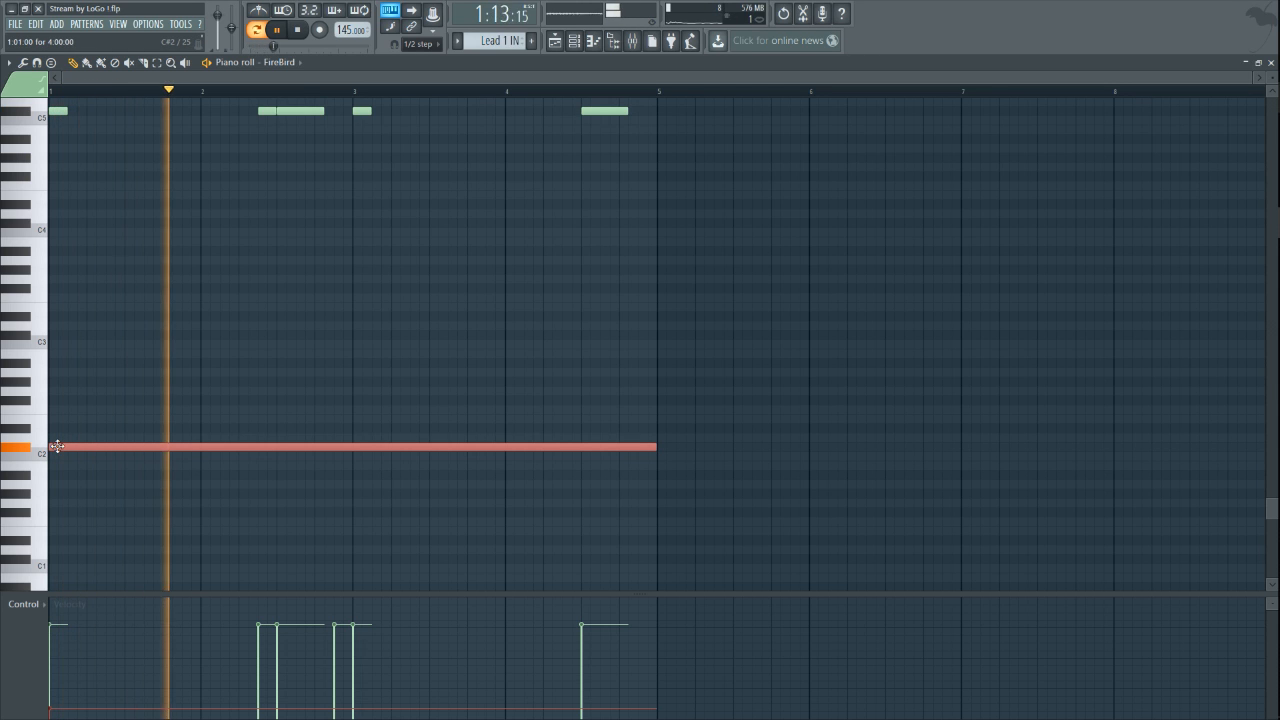
key("space")
key("space")
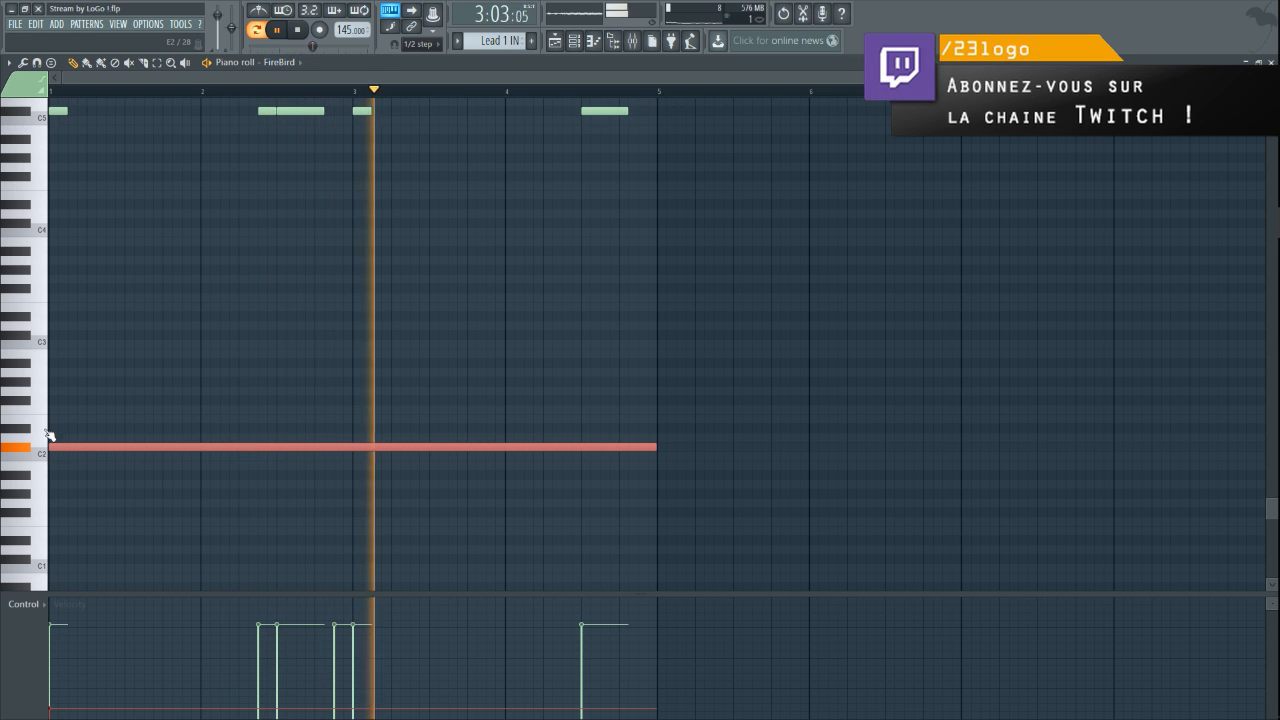
- Delete the sustained C#2 note and audition the arrangement in the playlist from around bar 18
key("space")
right_click(80, 448)
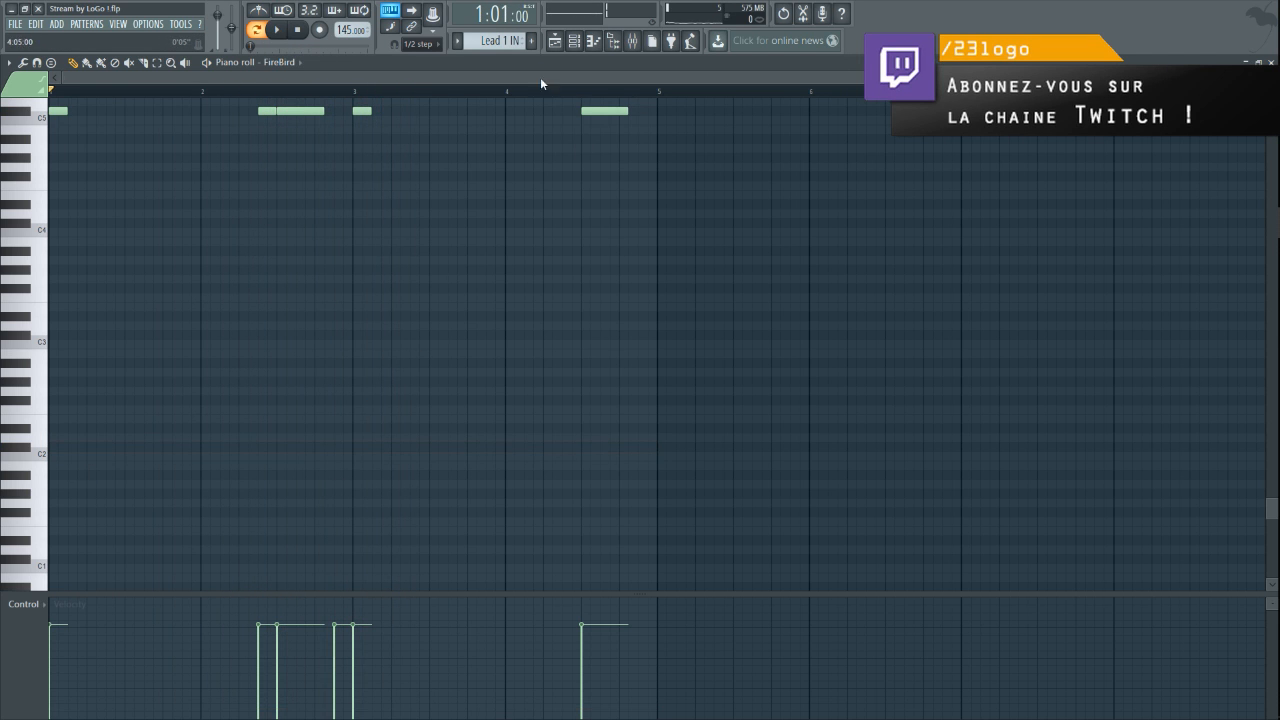
left_click(556, 44)
key("space")
left_click(327, 92)
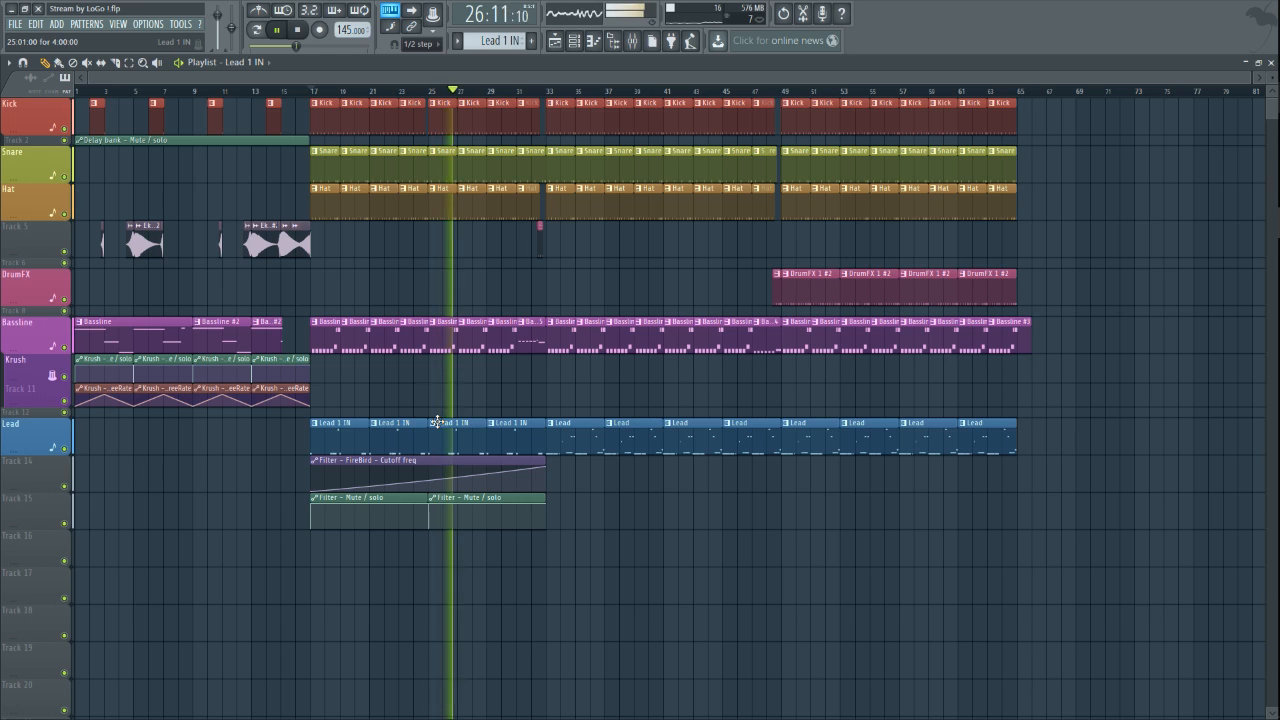
key("space")
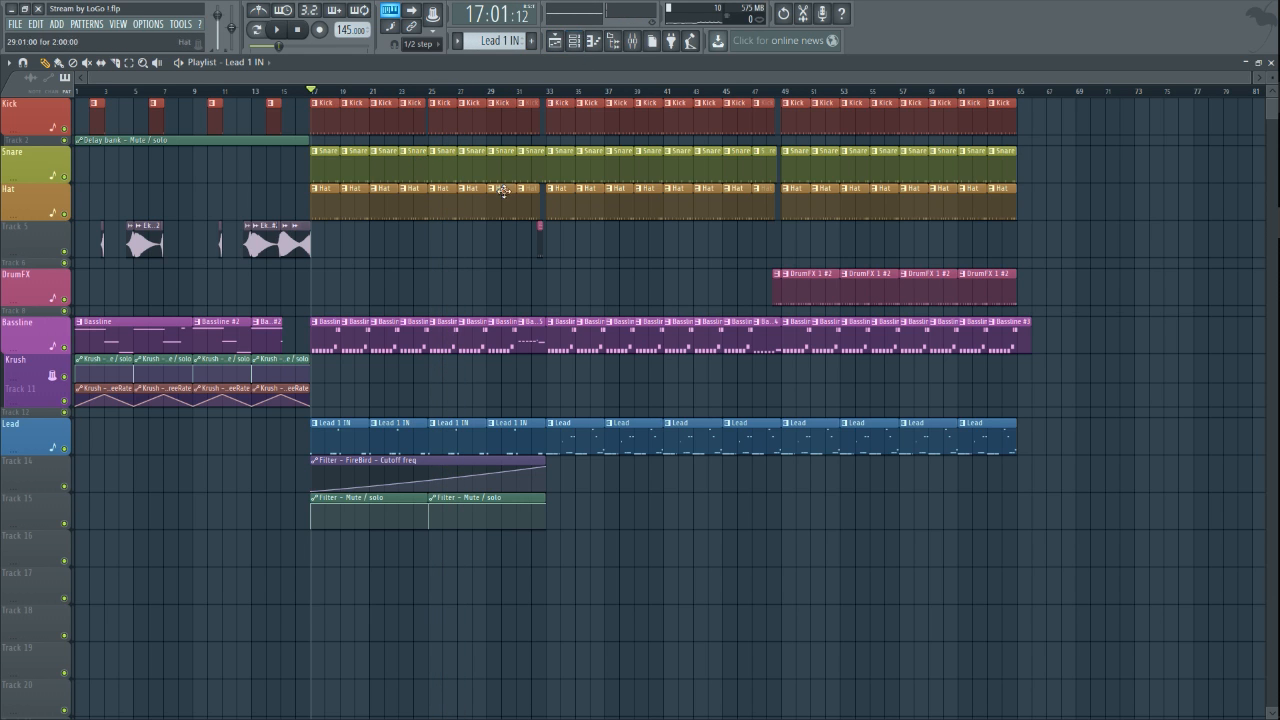
- Clone the FireBird channel in the channel rack
left_click(580, 44)
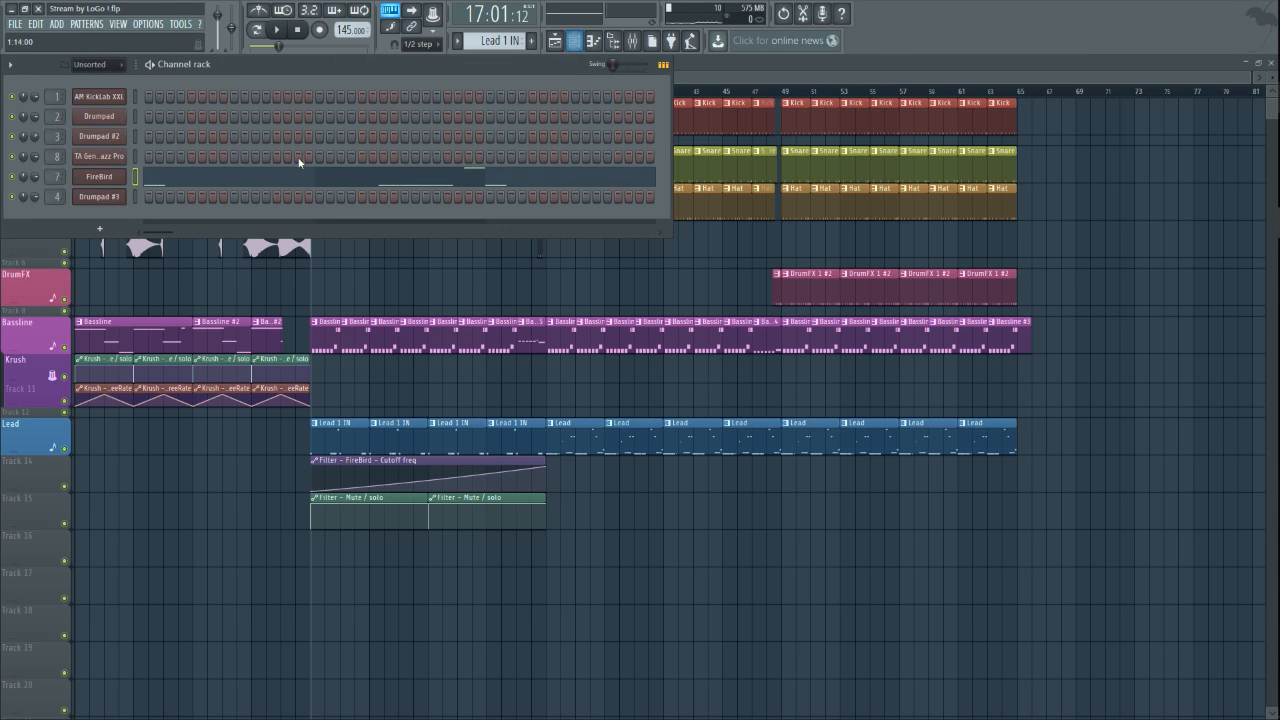
right_click(98, 179)
mouse_move(166, 267)
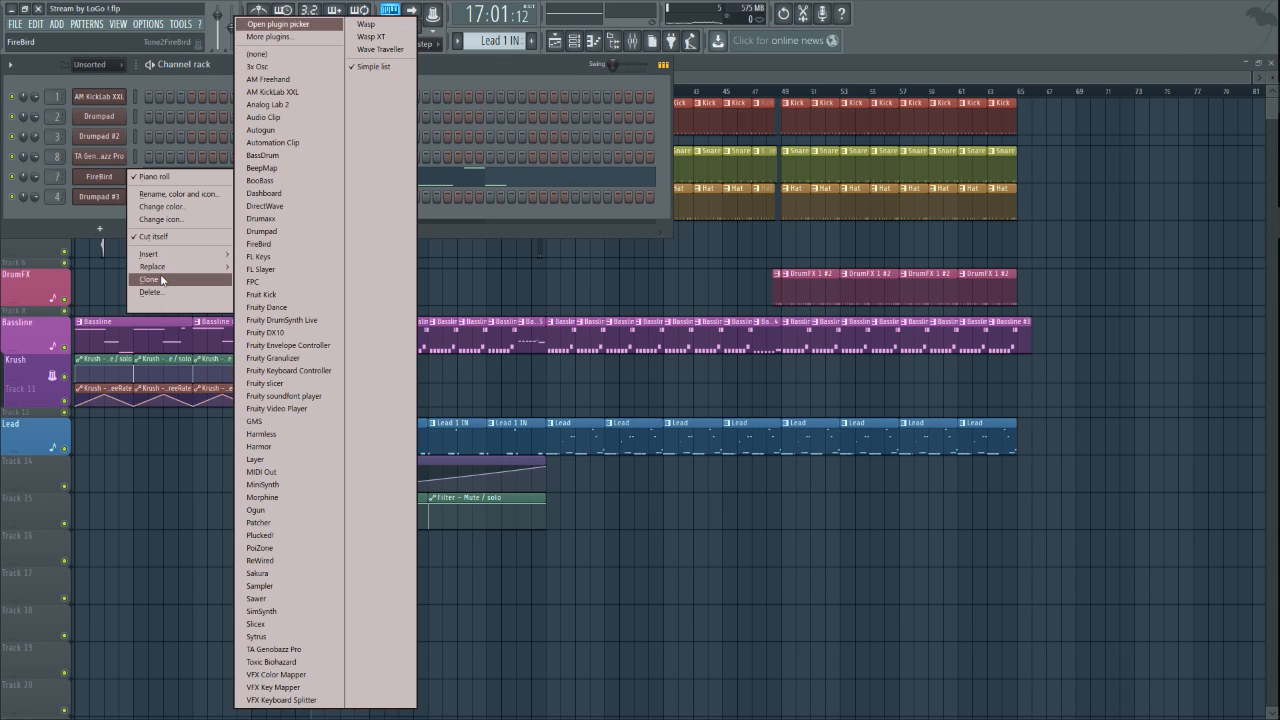
left_click(338, 194)
left_click(296, 65)
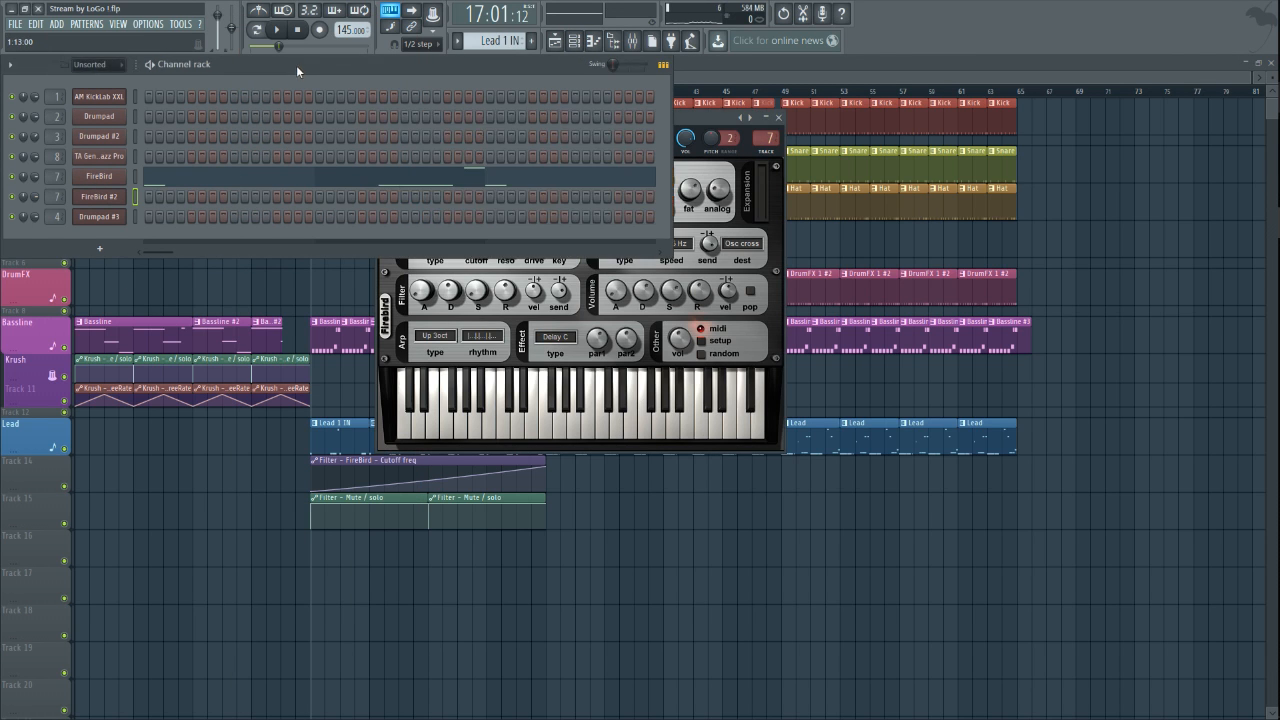
- Add a sustained C#5 note from bar 1 to bar 5 on the FireBird #2 channel and audition it
right_click(119, 199)
left_click(152, 198)
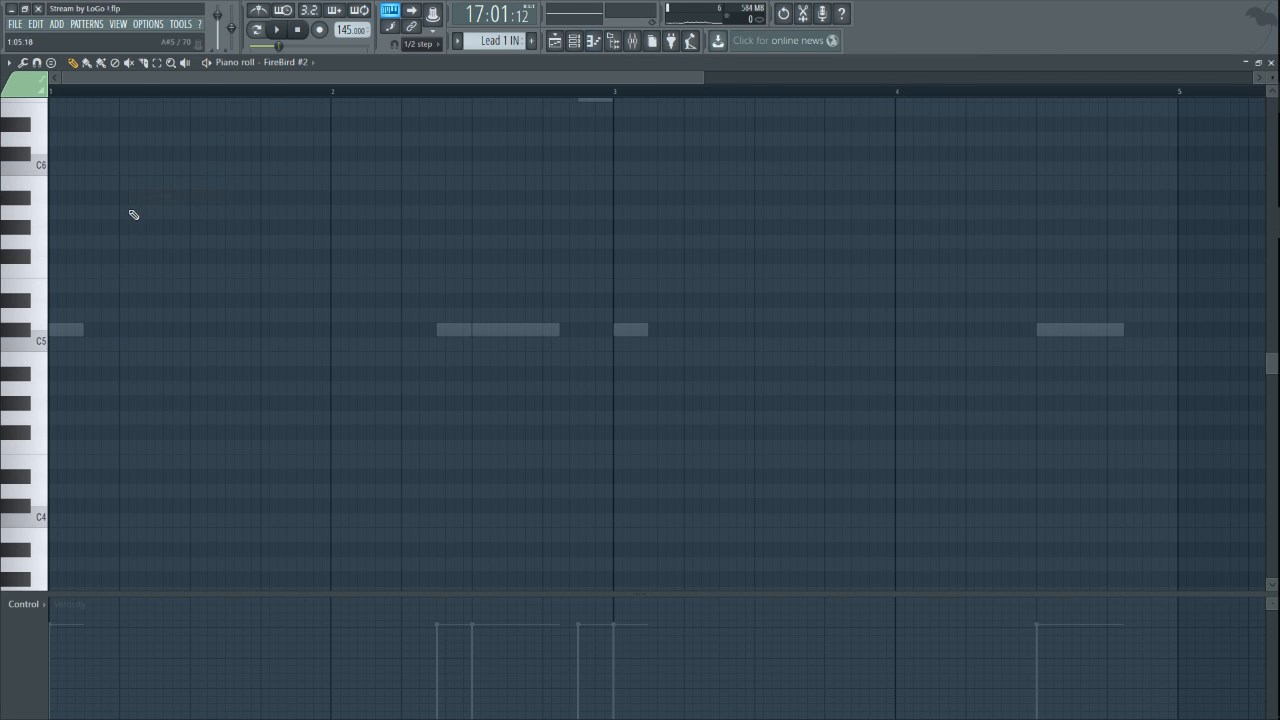
left_click(53, 331)
key("space")
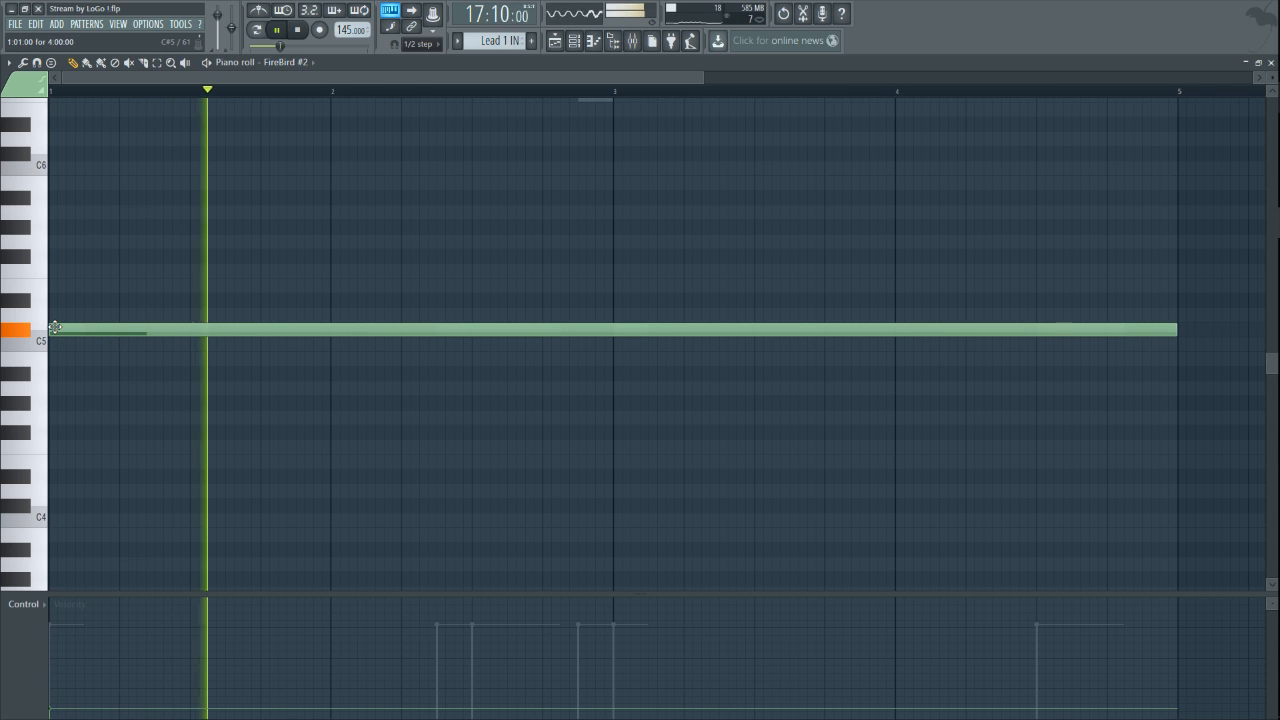
- Audition a Lead 1 IN clip on Track 16 at bar 17 and around bar 24, and delete that clip
key("F5")
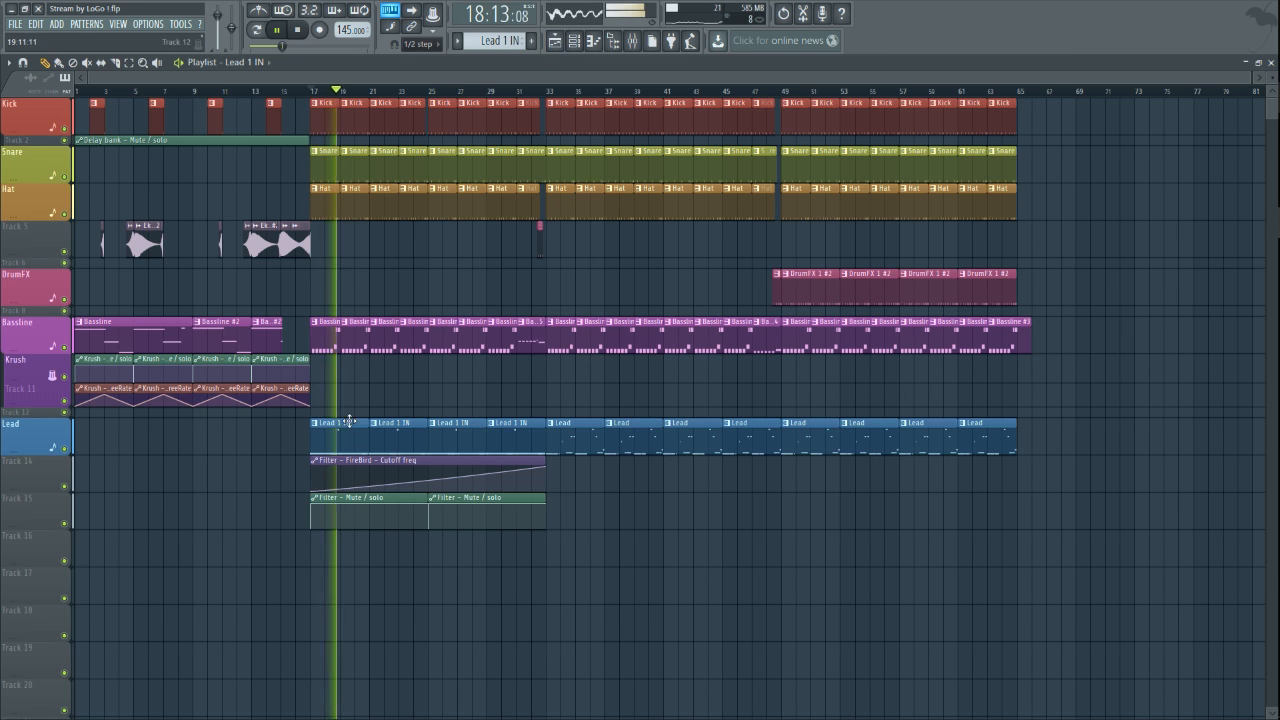
key("space")
key("space")
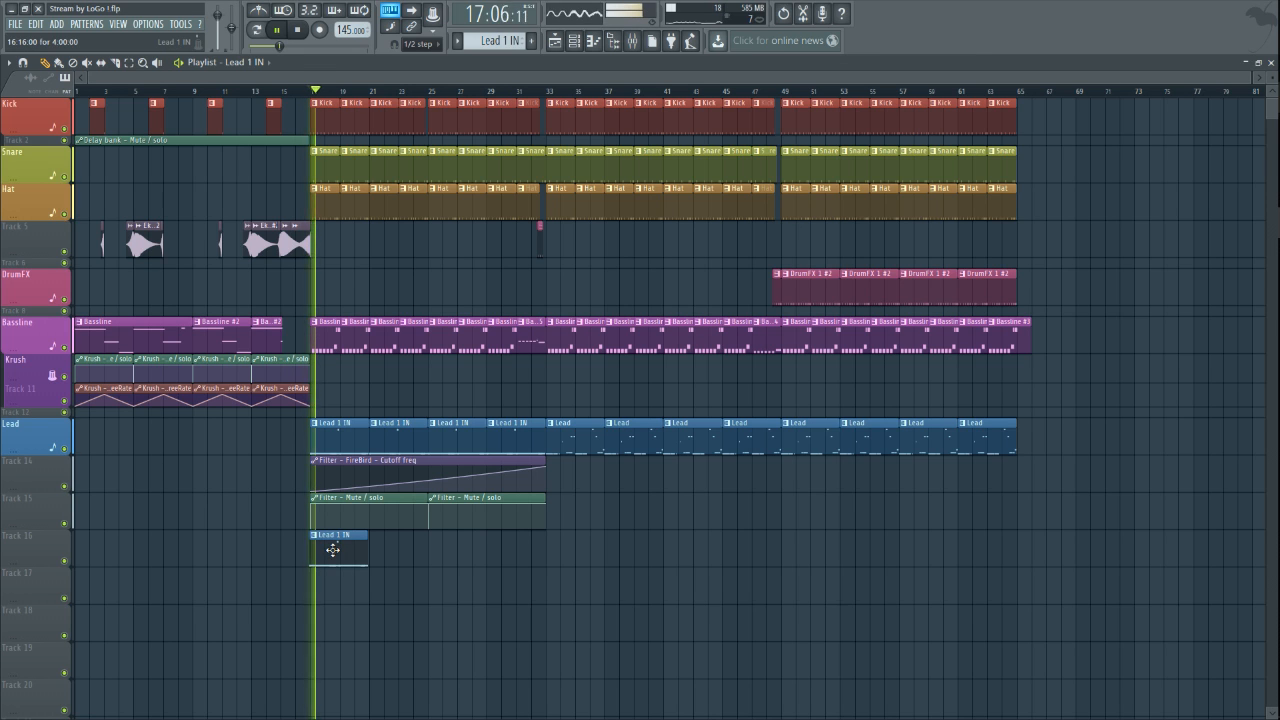
left_click_drag(334, 549, 440, 545)
left_click(423, 92)
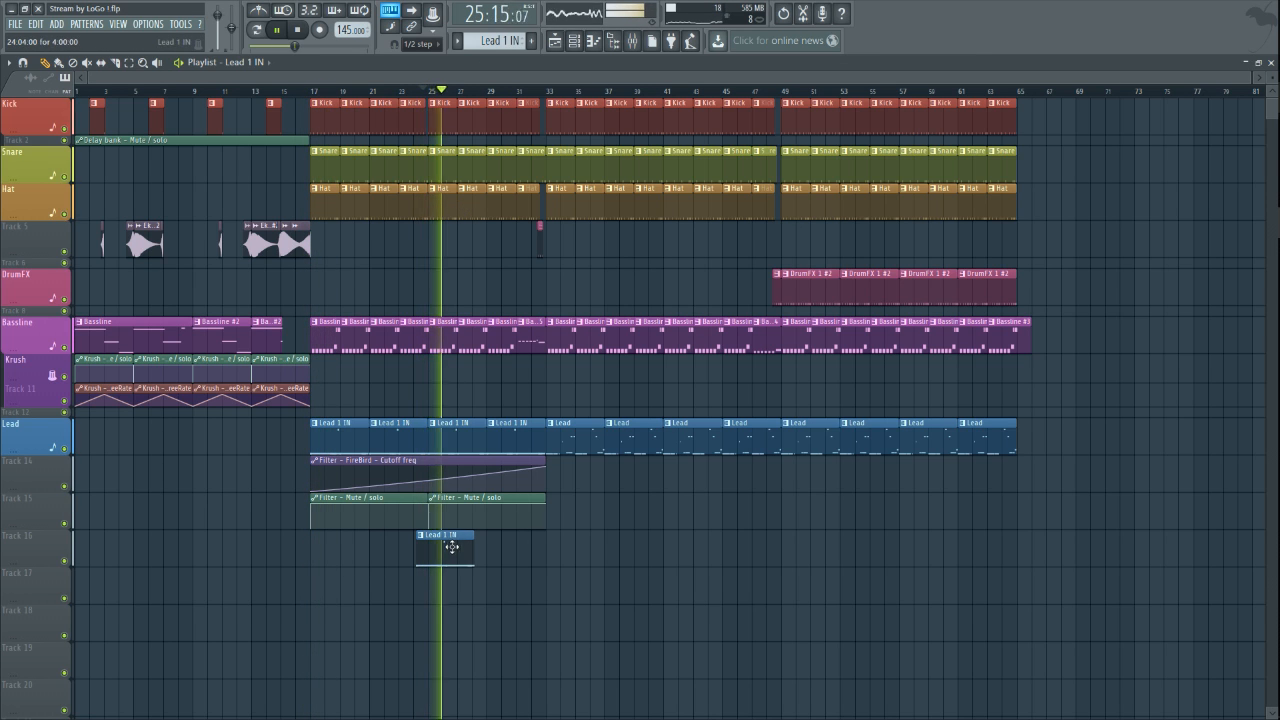
right_click(453, 553)
key("space")
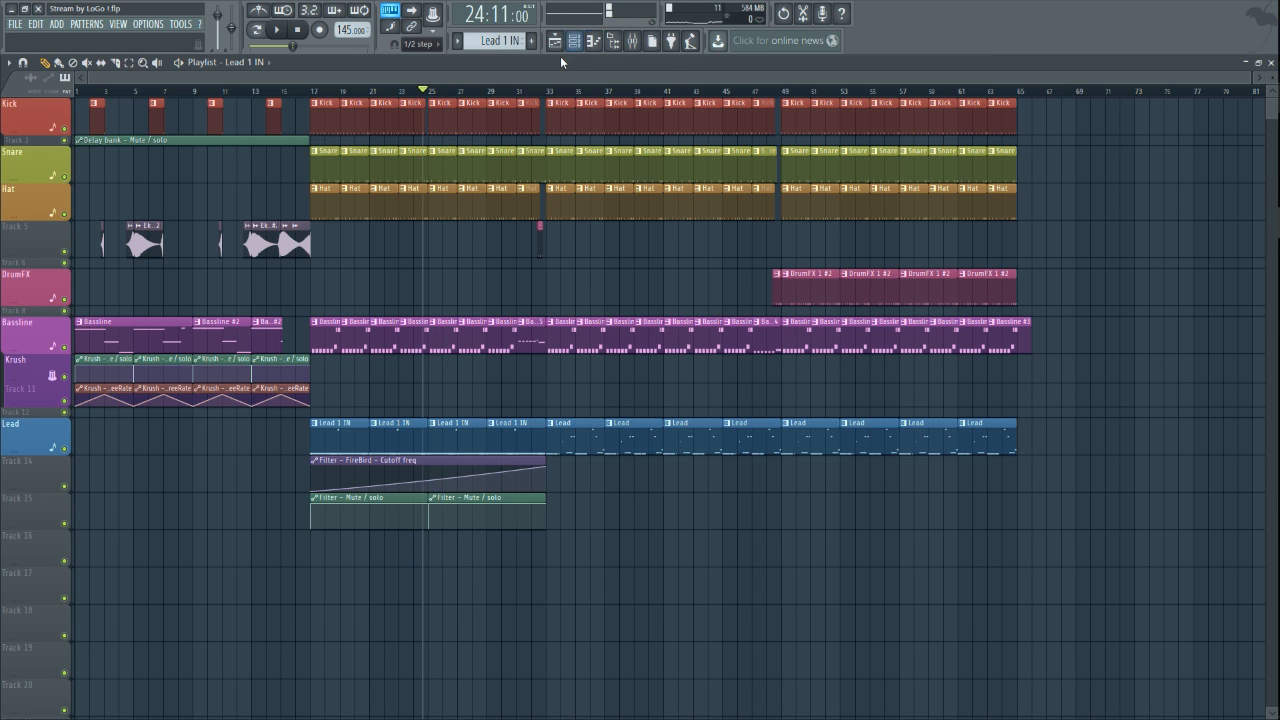
- Try FireBird as the replacement instrument for the FireBird #2 channel and audition it from around bar 24
left_click(574, 41)
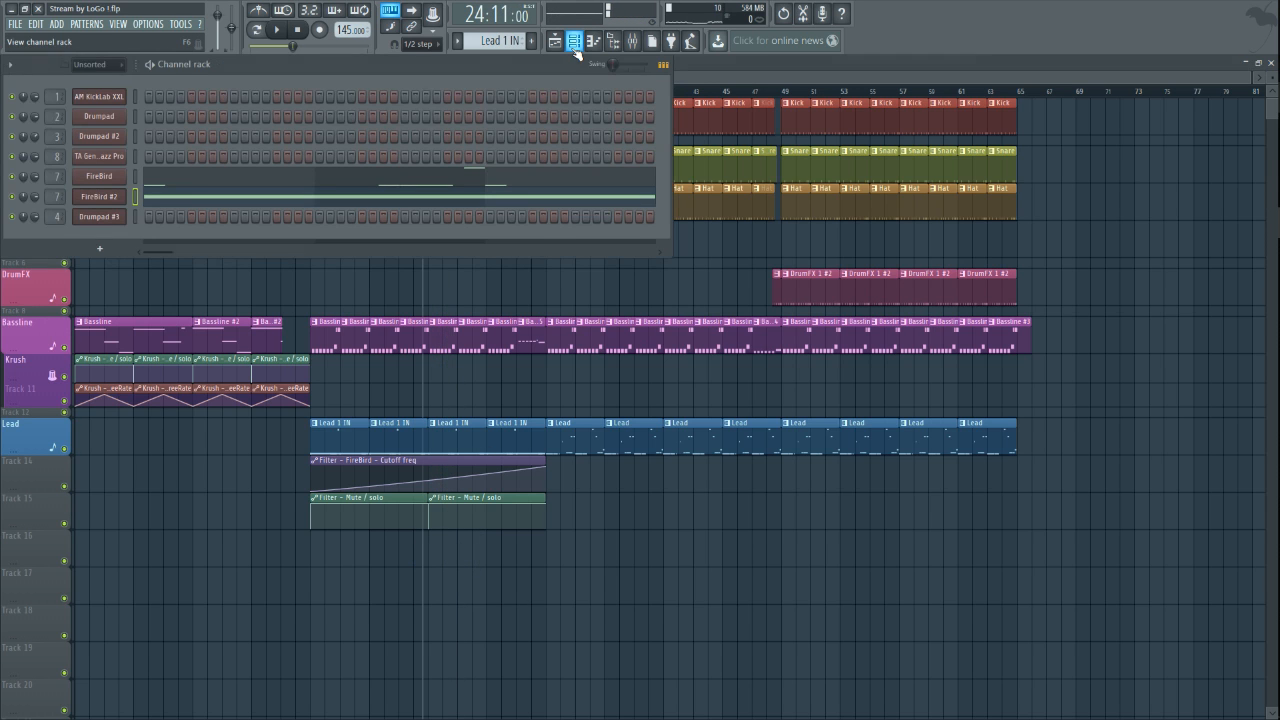
left_click(99, 196)
right_click(104, 204)
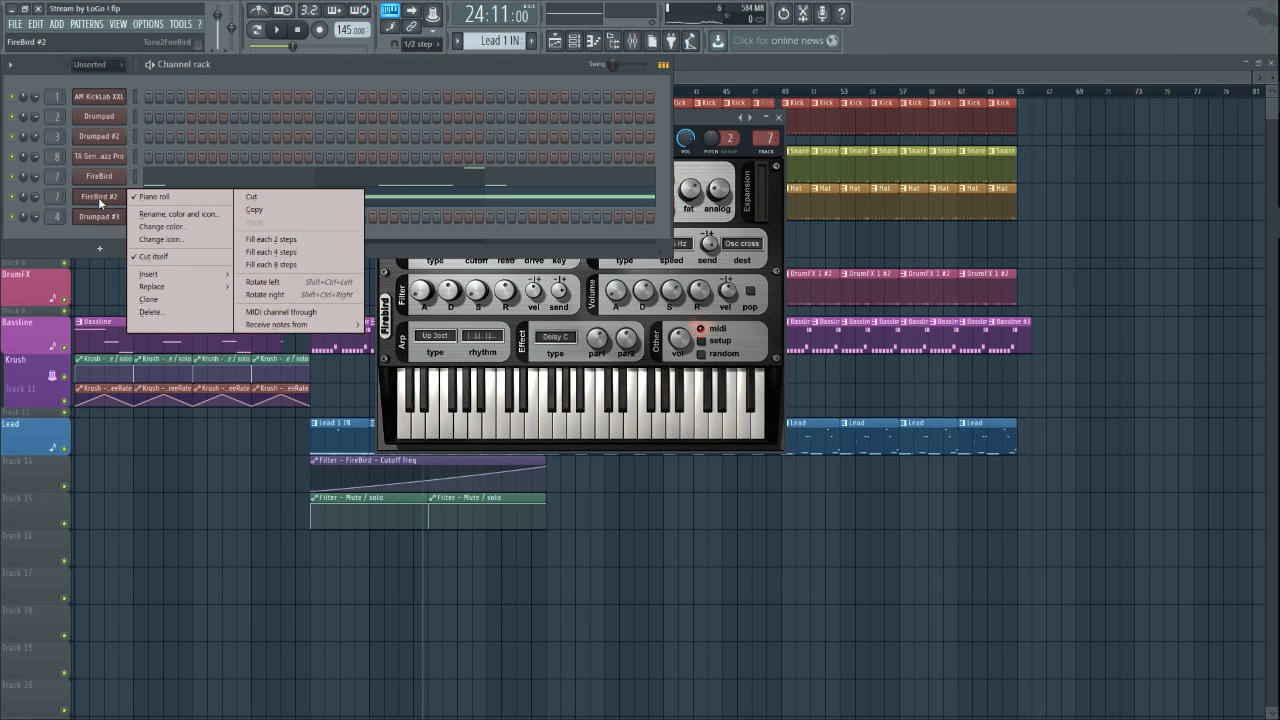
mouse_move(196, 290)
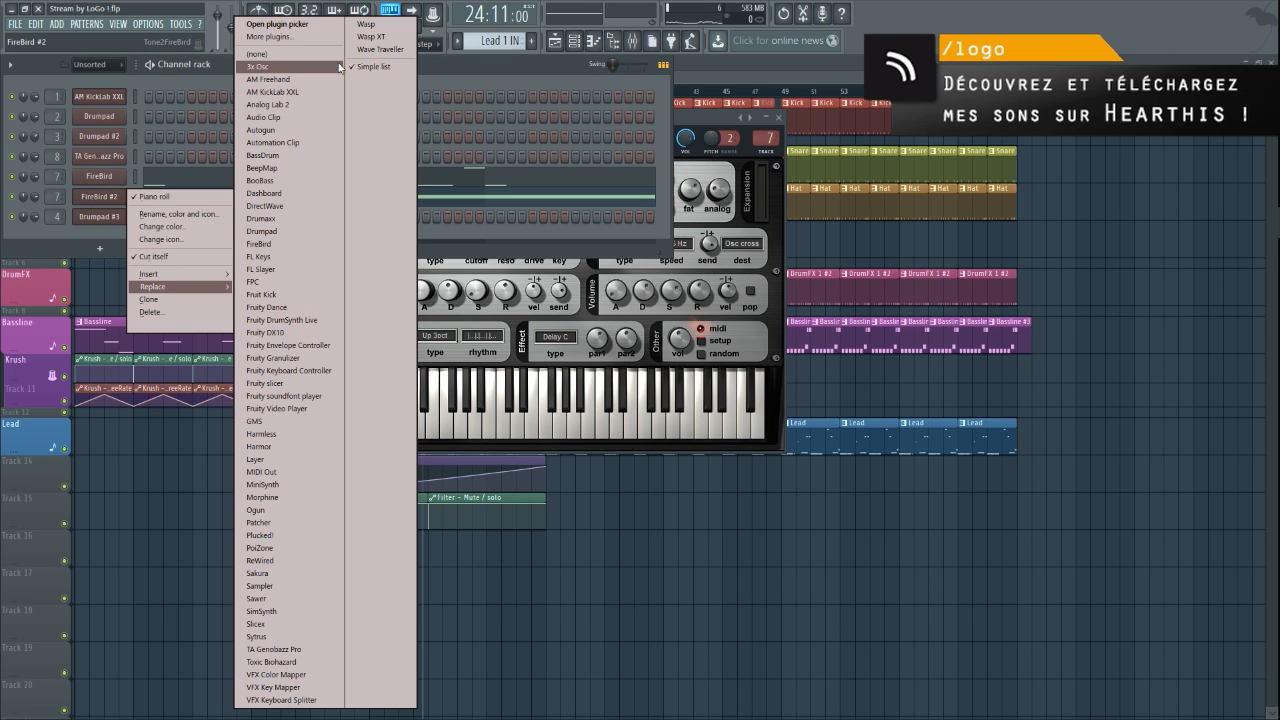
left_click(291, 244)
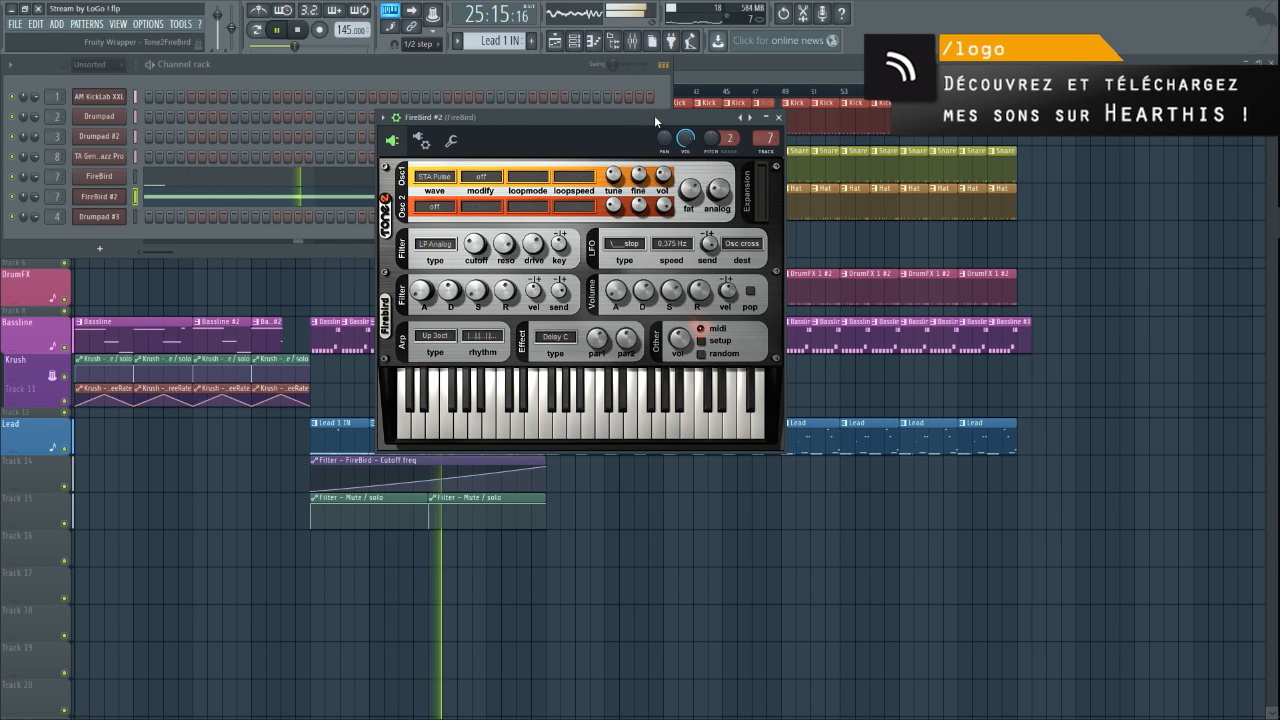
key("space")
left_click(779, 118)
- Delete the FireBird #2 channel and close the channel rack
right_click(111, 198)
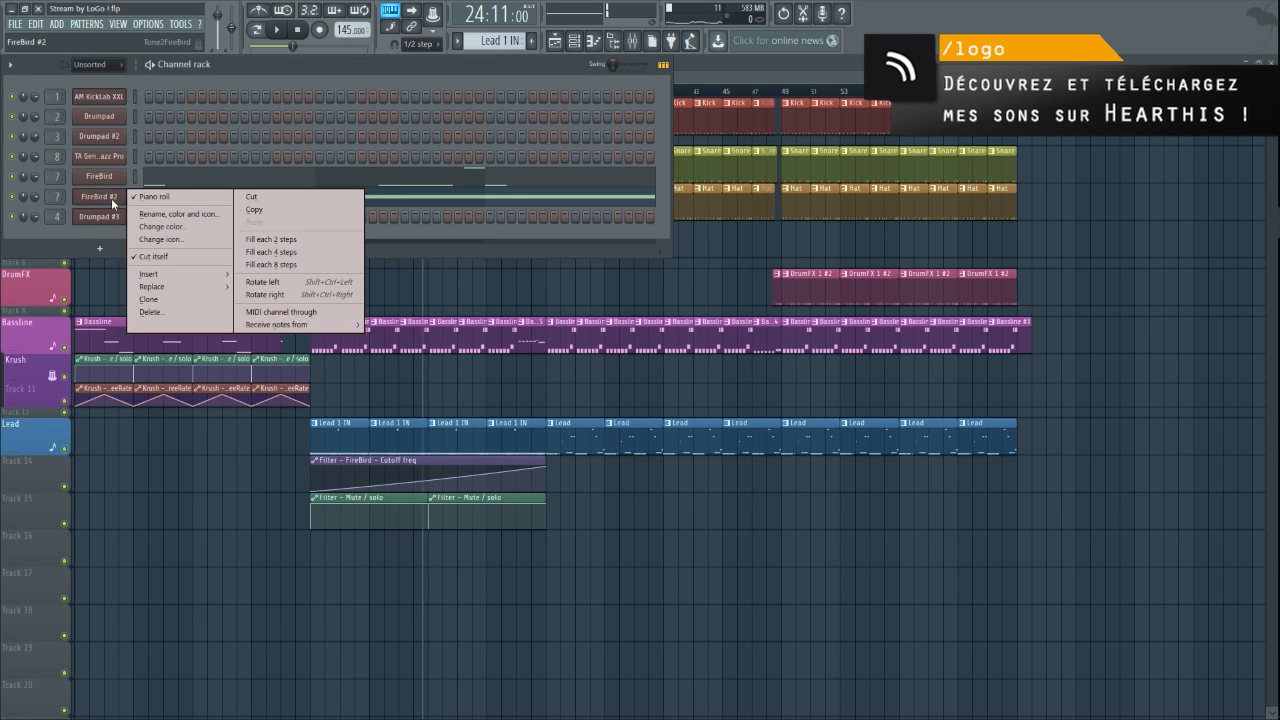
left_click(199, 312)
left_click(706, 402)
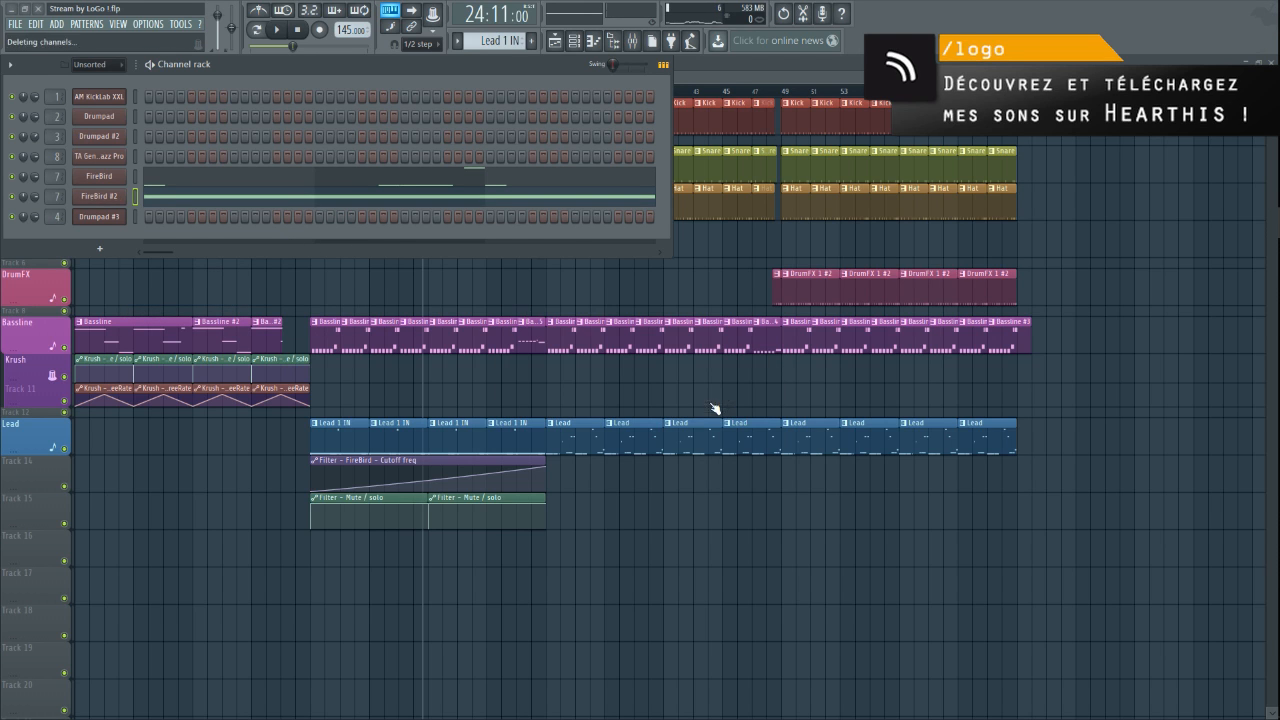
key("KP_Add")
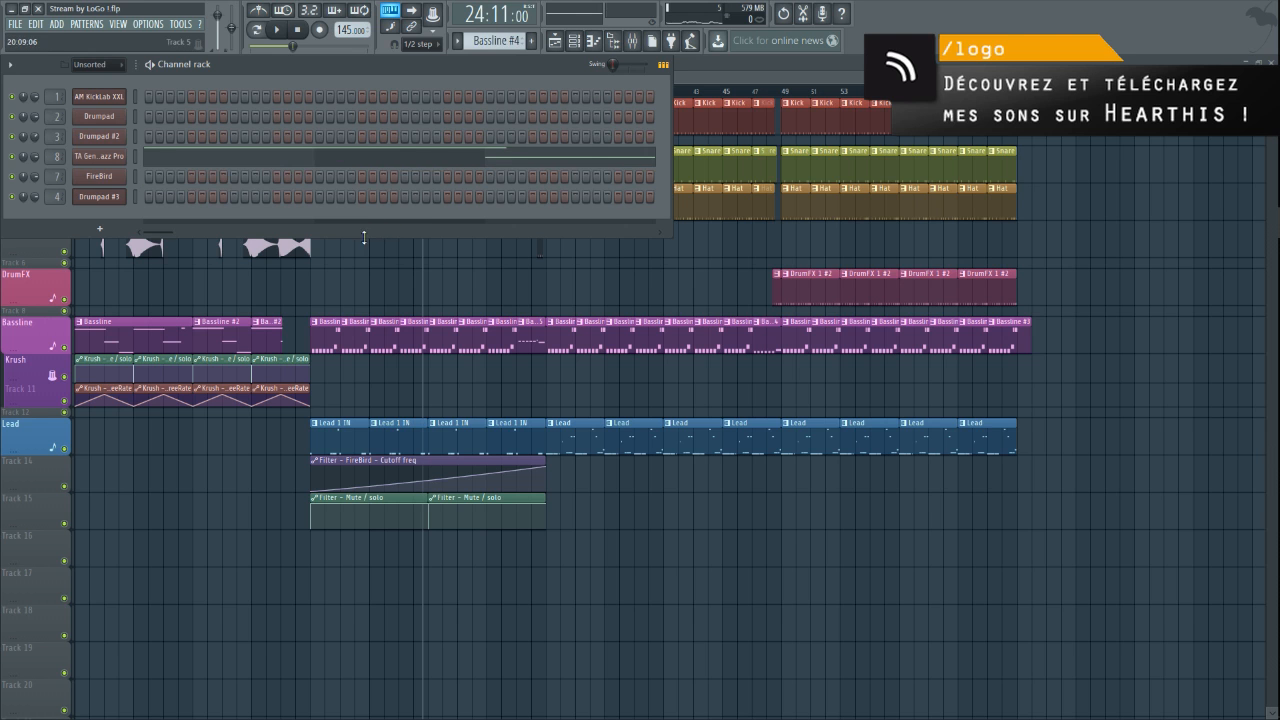
key("F6")
- Place a Lead 1 IN clip on Track 17 from bar 17 to bar 21
scroll(360, 286, "down", 3)
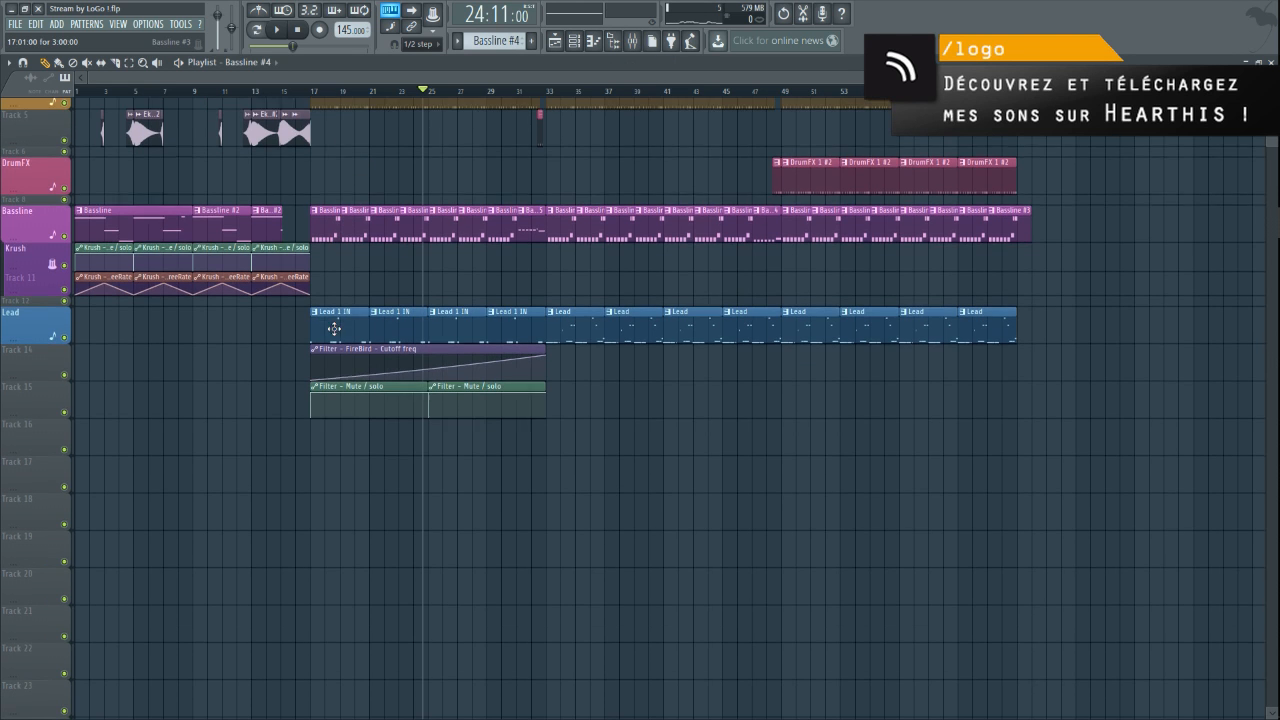
left_click(341, 331)
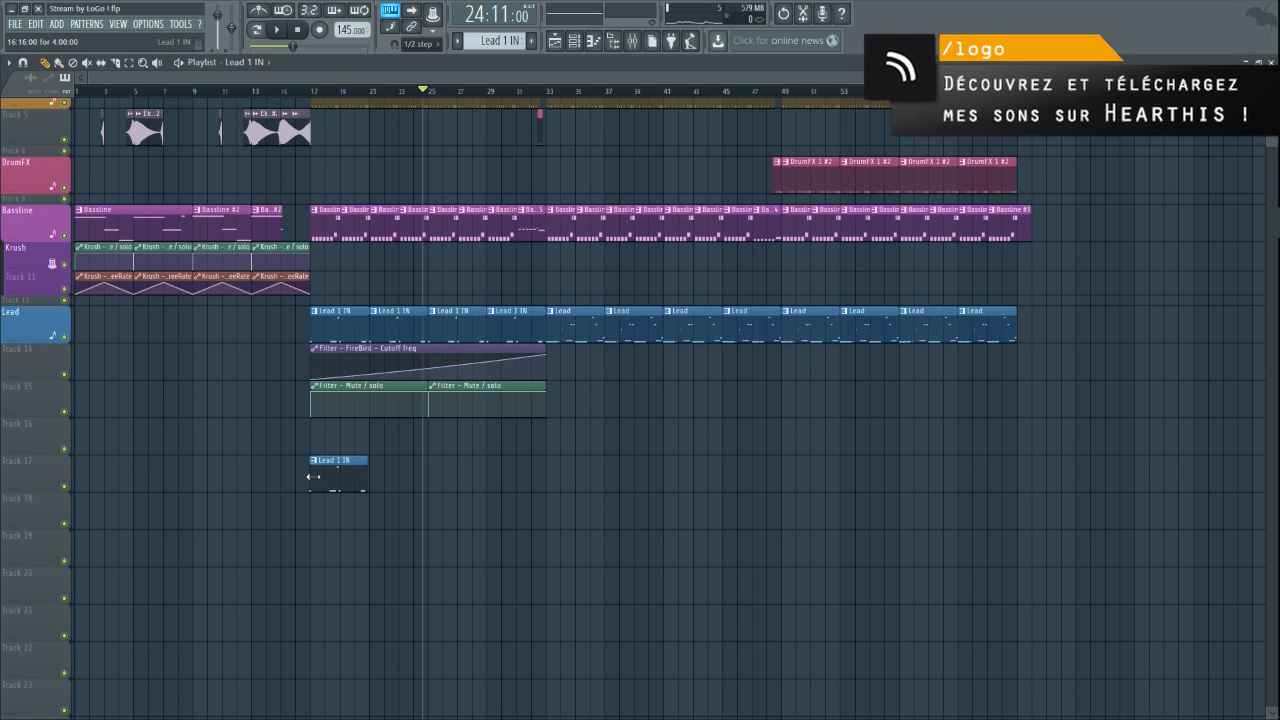
scroll(320, 473, "up", 4)
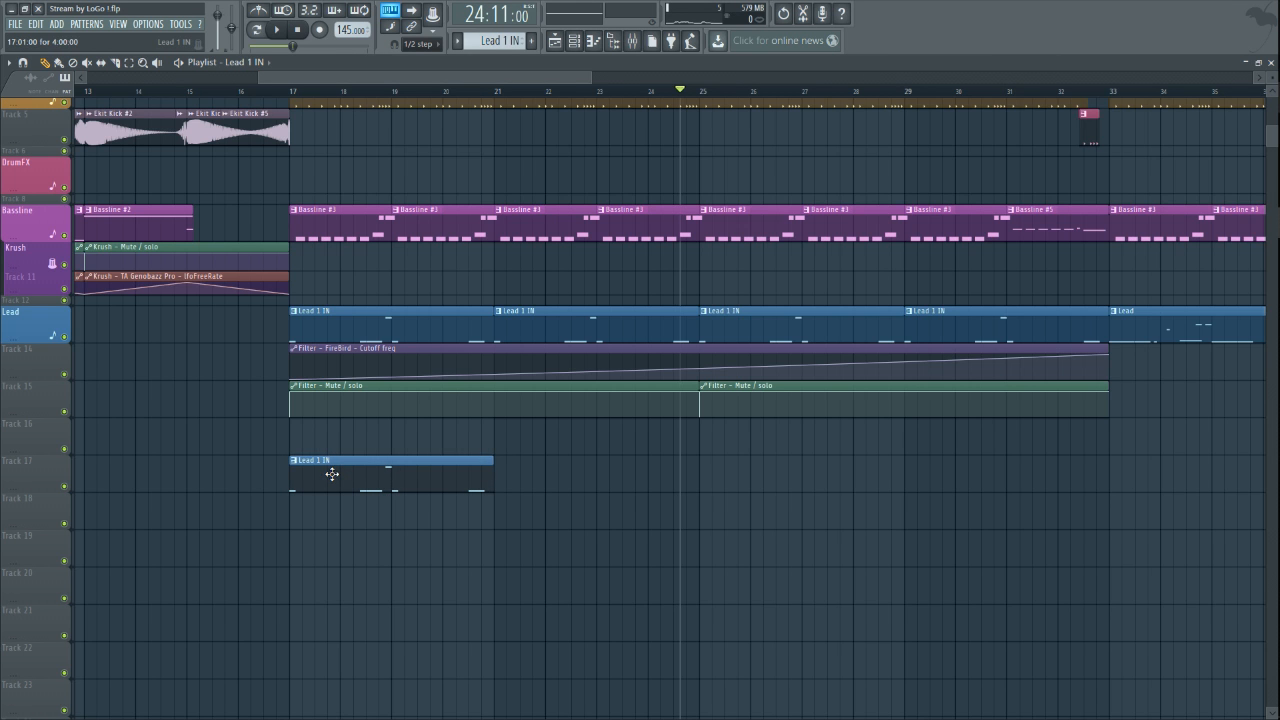
scroll(282, 445, "up", 2)
scroll(365, 470, "down", 3)
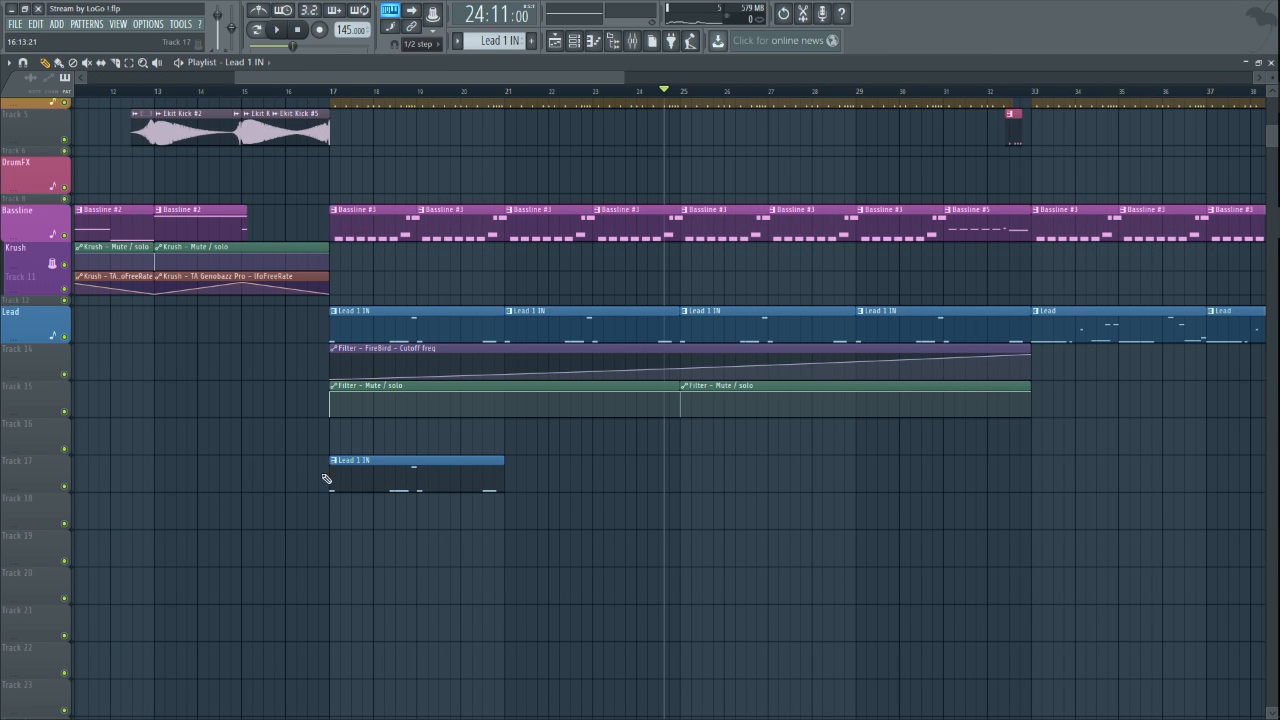
- Examine the Track 17 clip's notes in the piano roll and return to the playlist
double_click(371, 466)
scroll(271, 449, "down", 3)
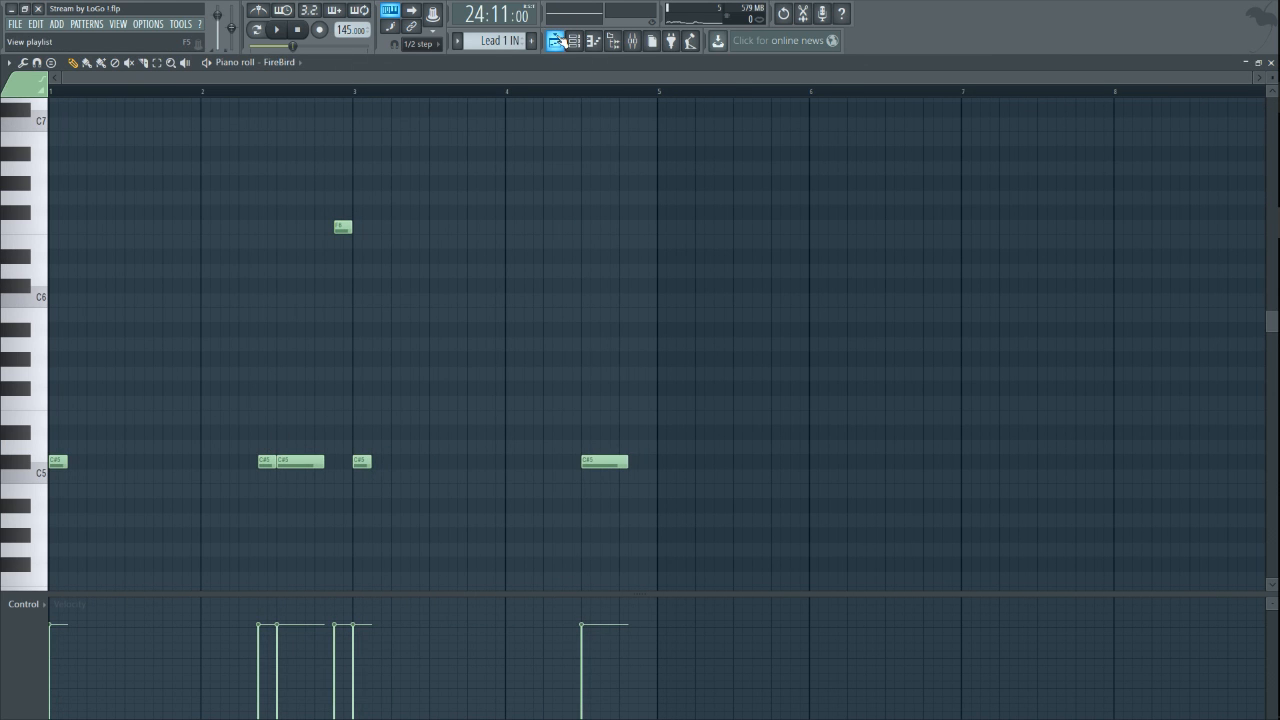
left_click(557, 40)
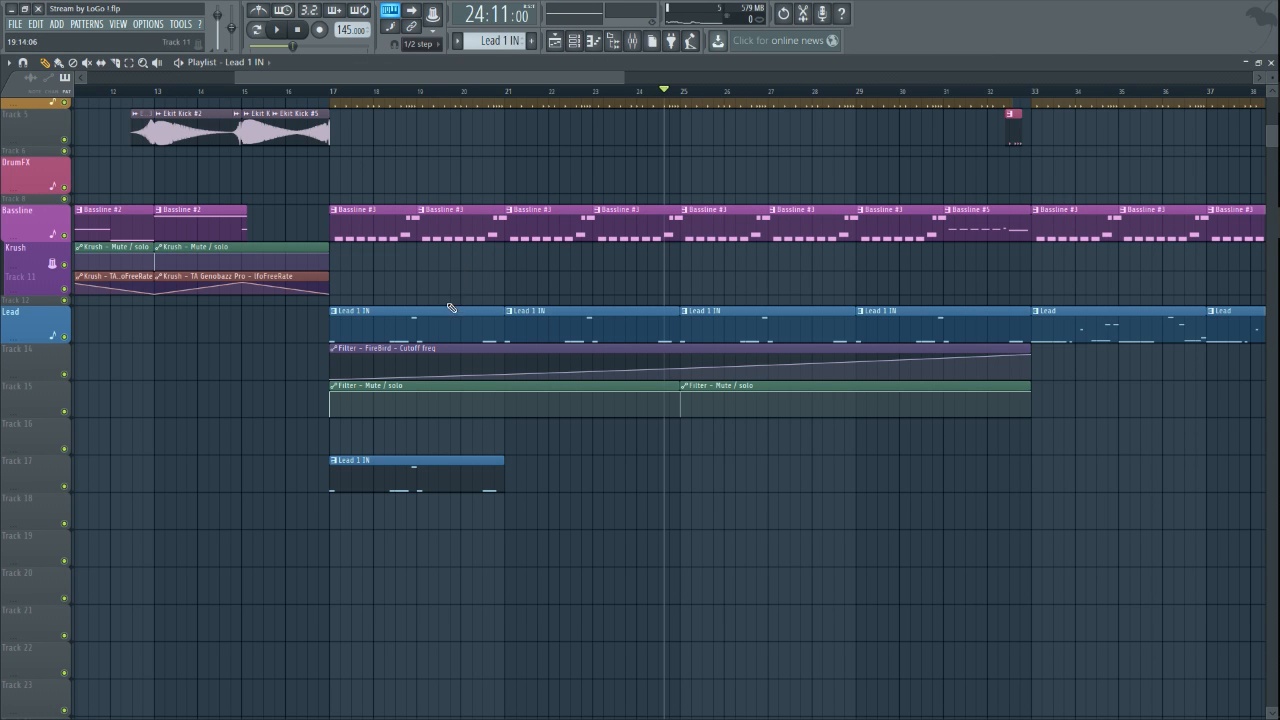
double_click(384, 484)
scroll(294, 386, "left", 2)
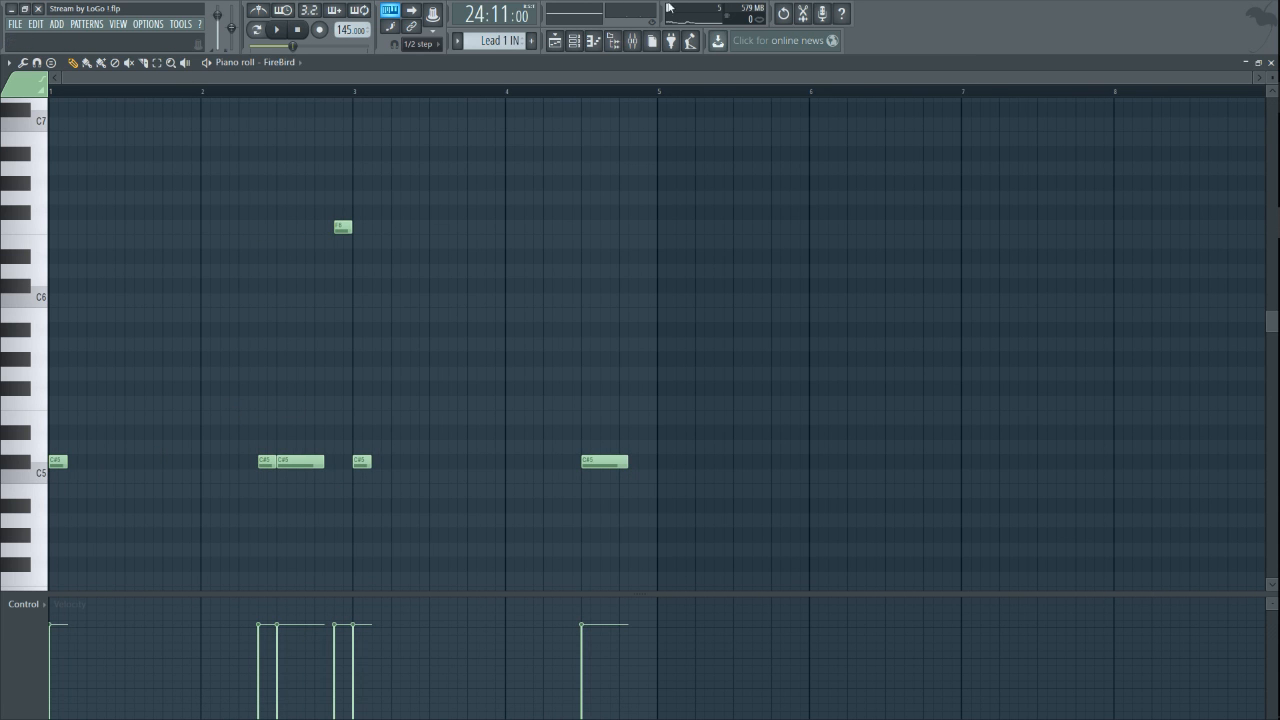
left_click(556, 41)
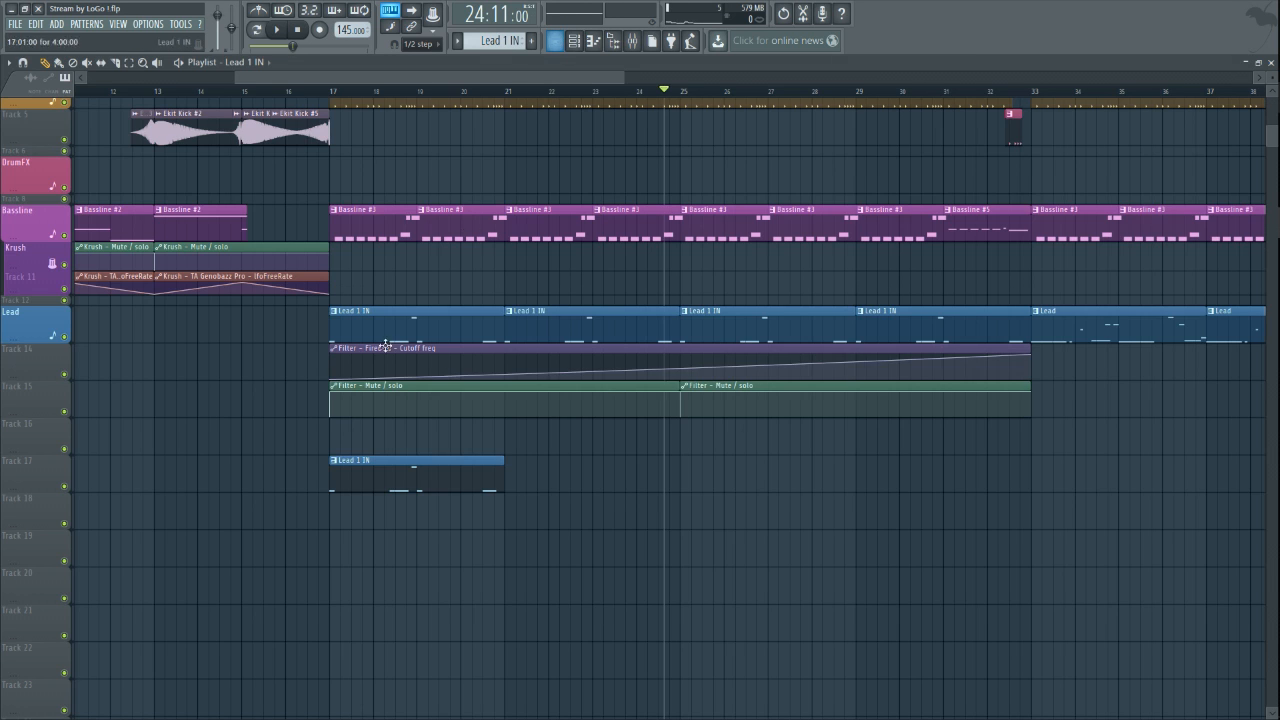
- Make the Track 17 clip a unique pattern, Lead 1 IN #2, and open its notes in the piano roll
left_click(337, 459)
left_click(400, 550)
double_click(384, 485)
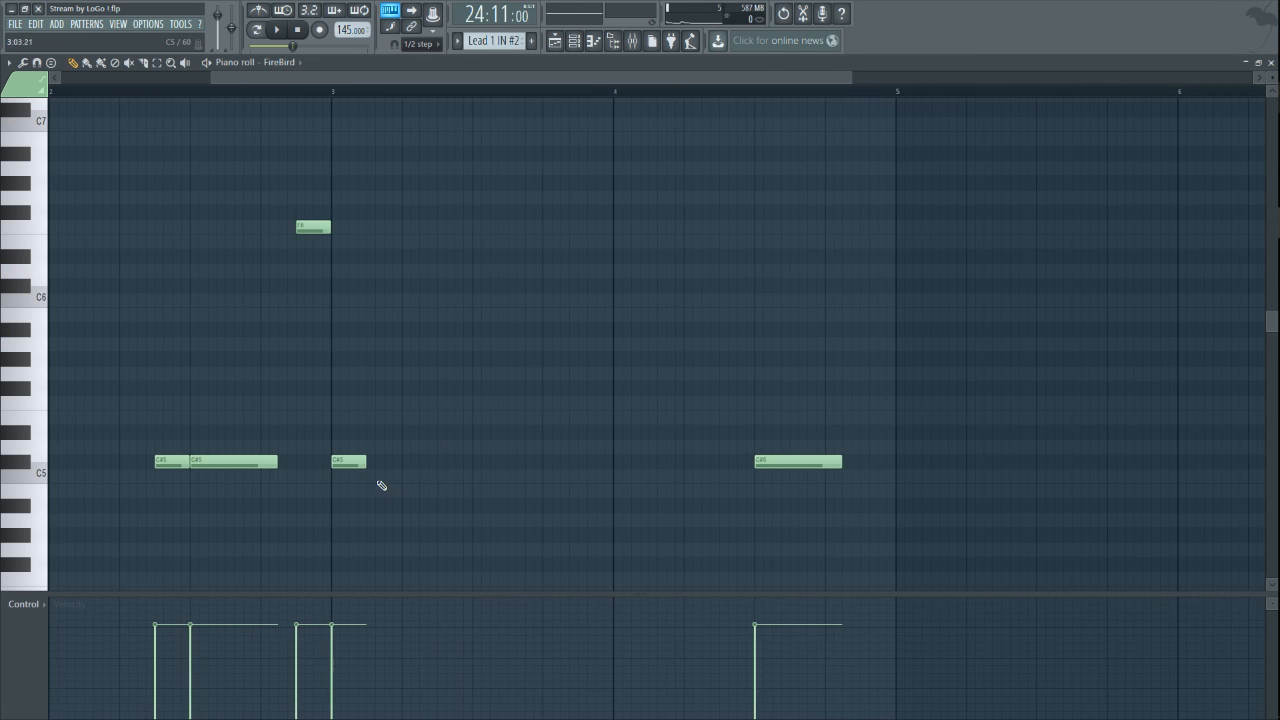
- Delete every note in Lead 1 IN #2 except the first C#5 note
scroll(381, 485, "down", 3)
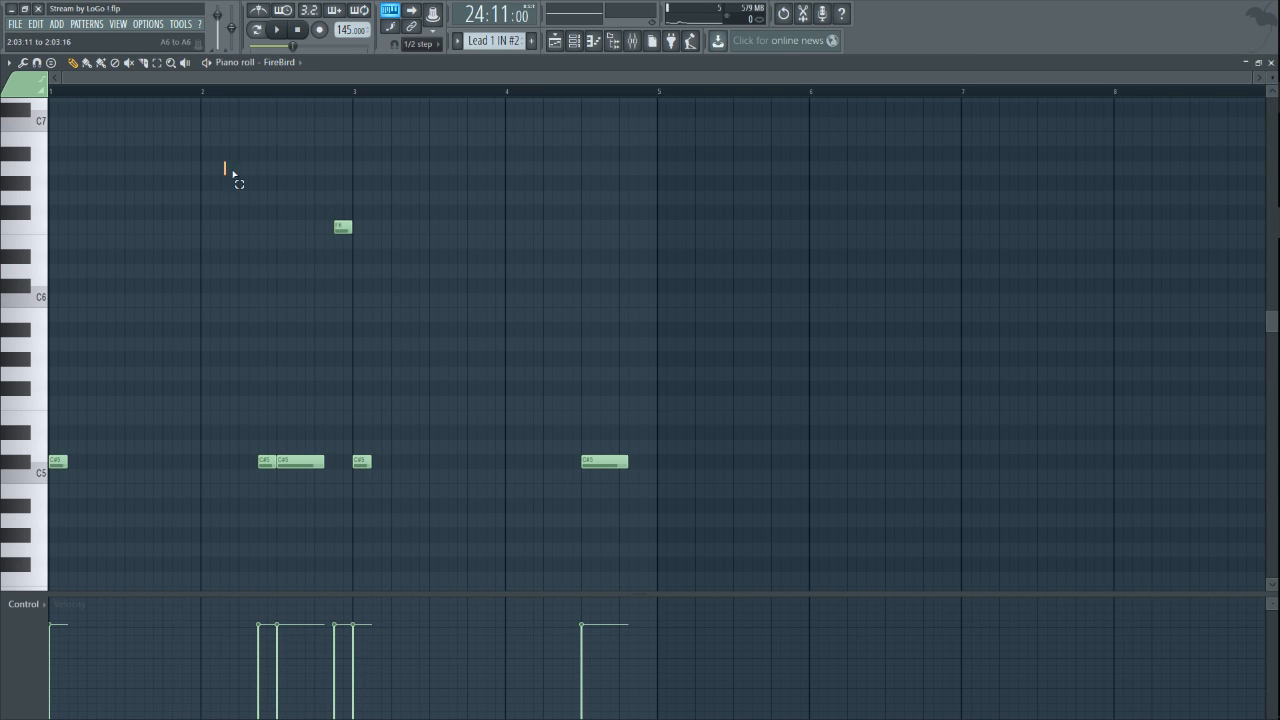
left_click_drag(232, 173, 645, 485)
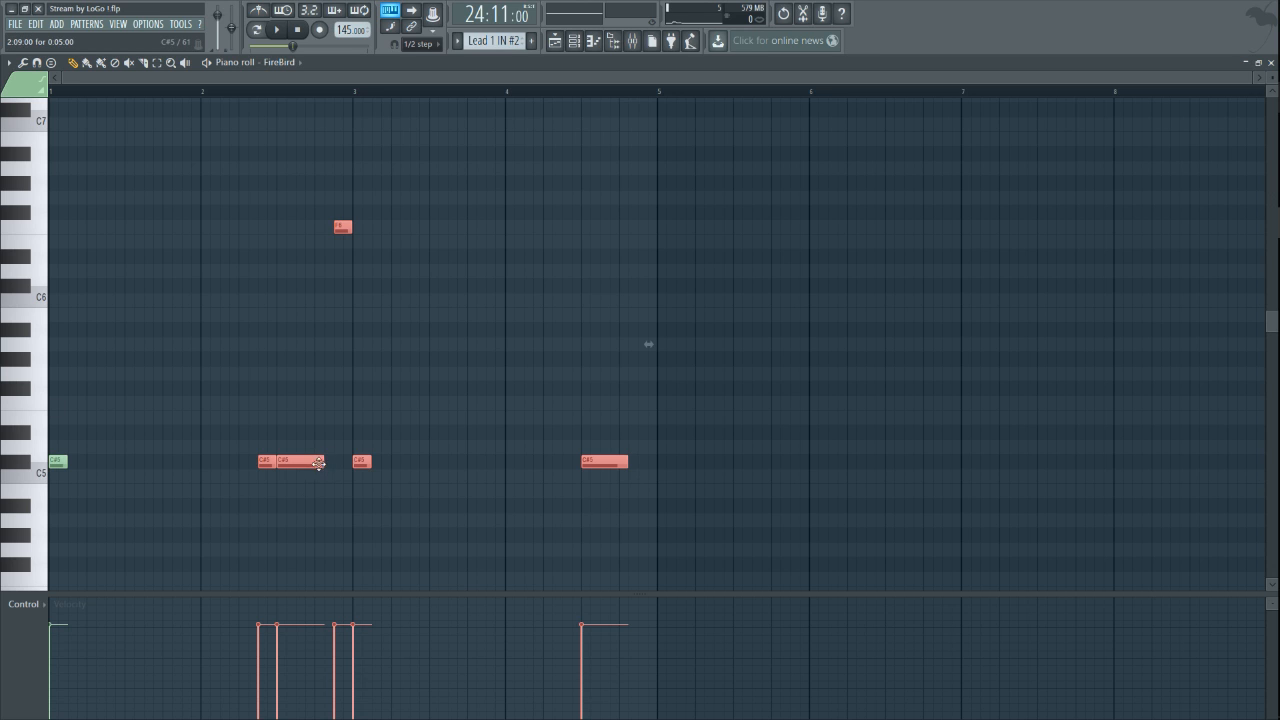
key("Delete")
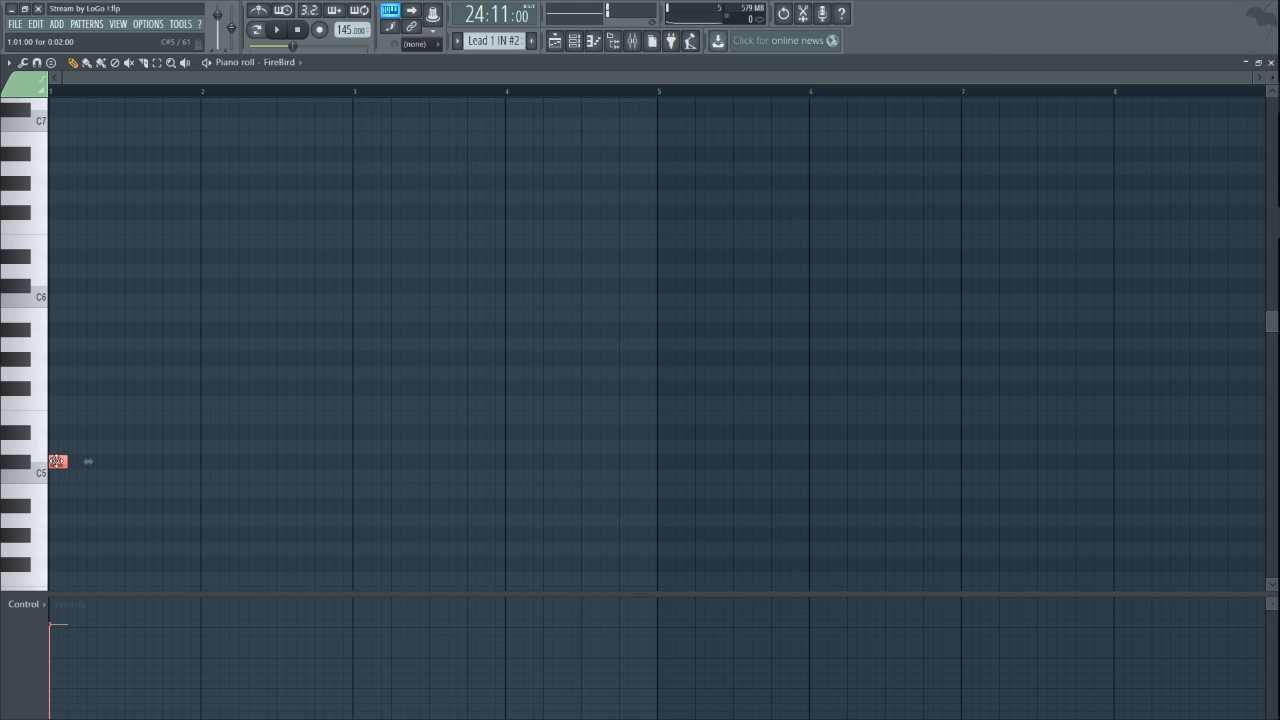
- Transpose the remaining note down three octaves to C#2 and check its pitch
key("ctrl+Down")
key("space")
key("space")
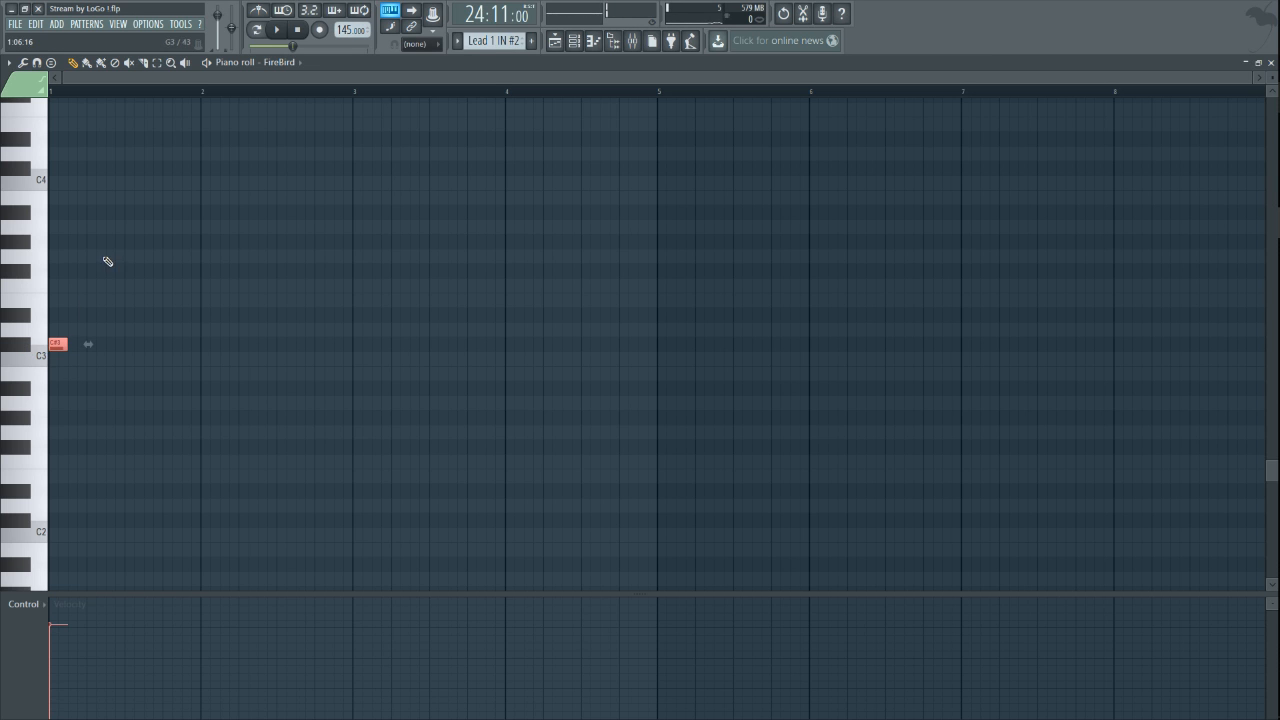
scroll(12, 300, "down", 1)
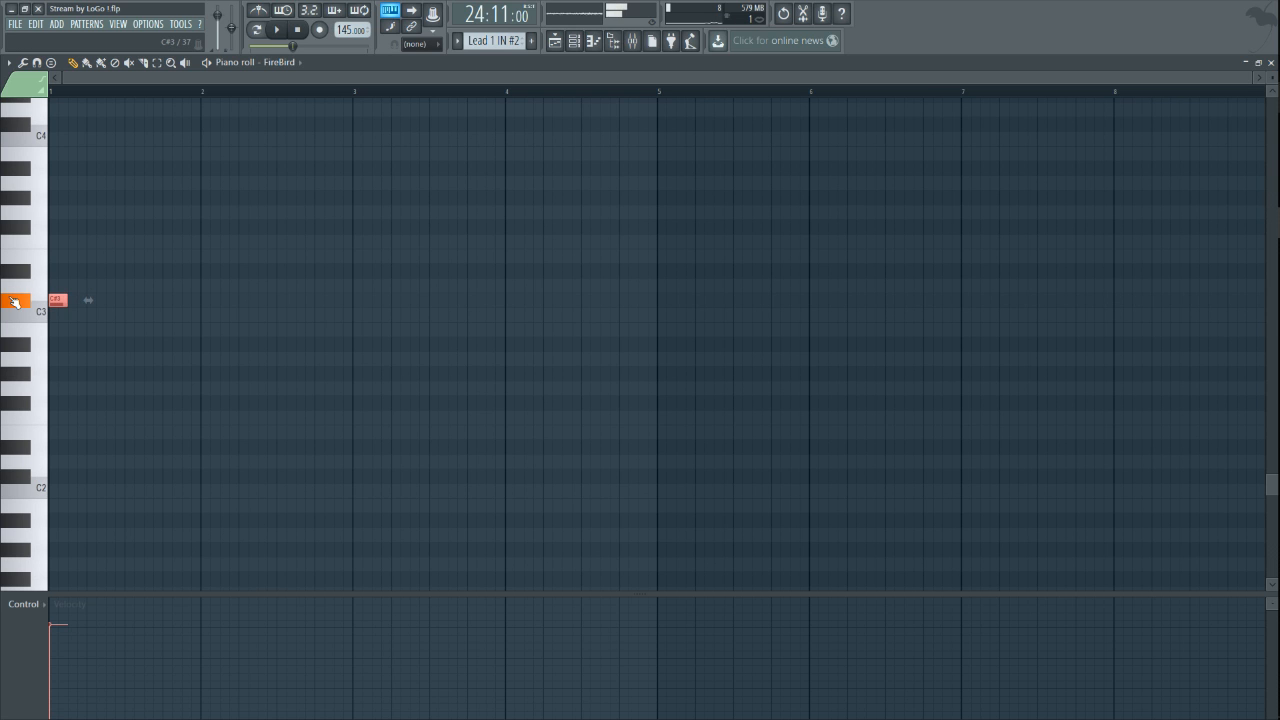
scroll(14, 302, "up", 2)
key("ctrl+Down")
key("space")
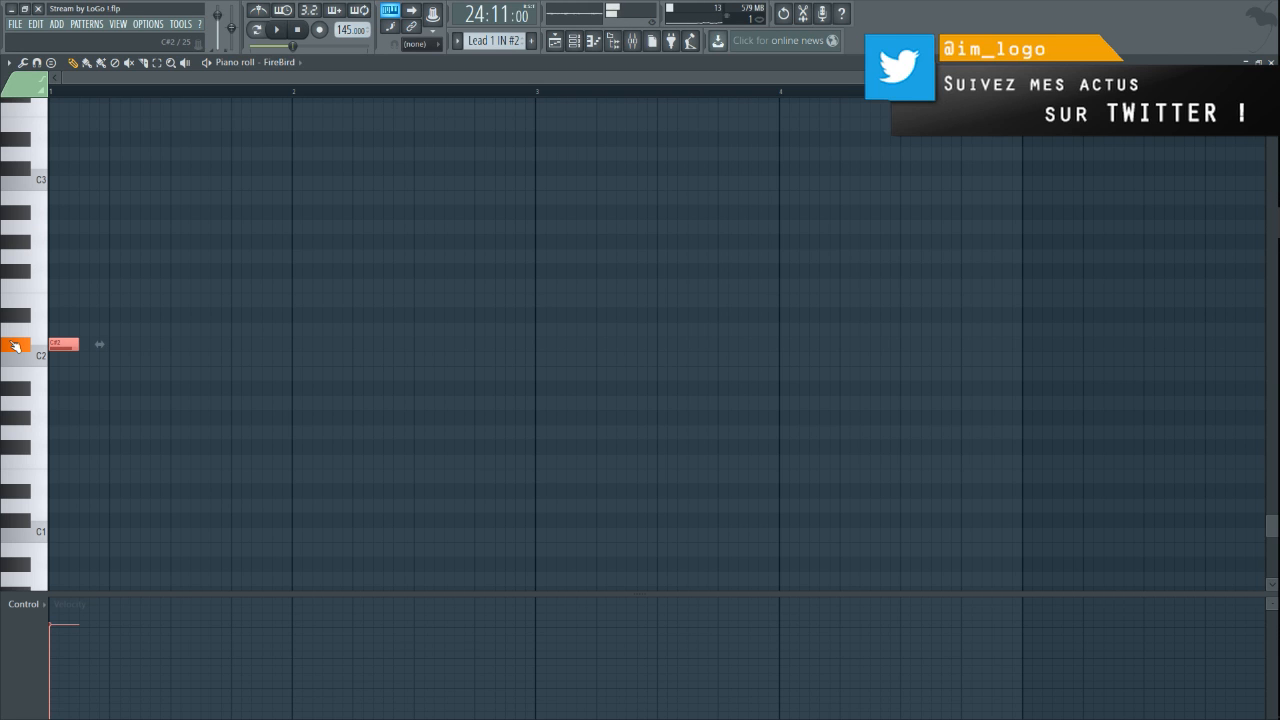
- Lengthen the C#2 note so it sustains from bar 1 up to bar 5
left_click_drag(73, 343, 1017, 291)
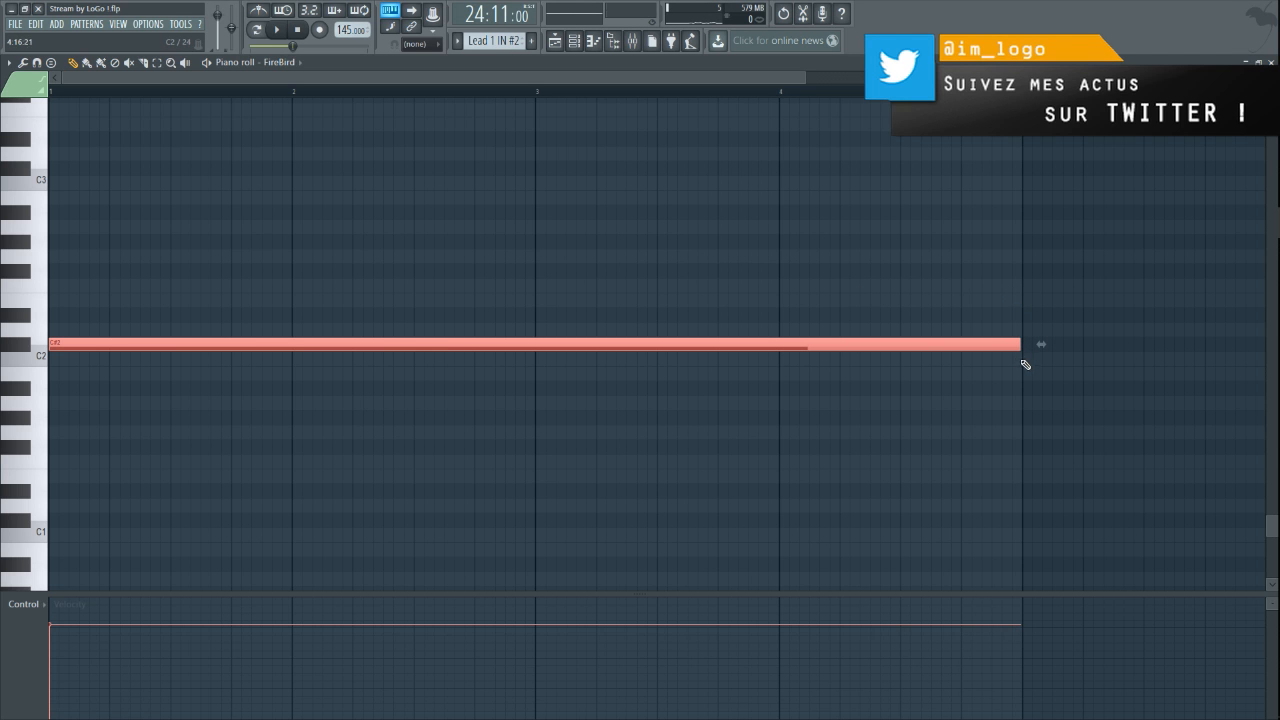
scroll(1025, 364, "up", 2)
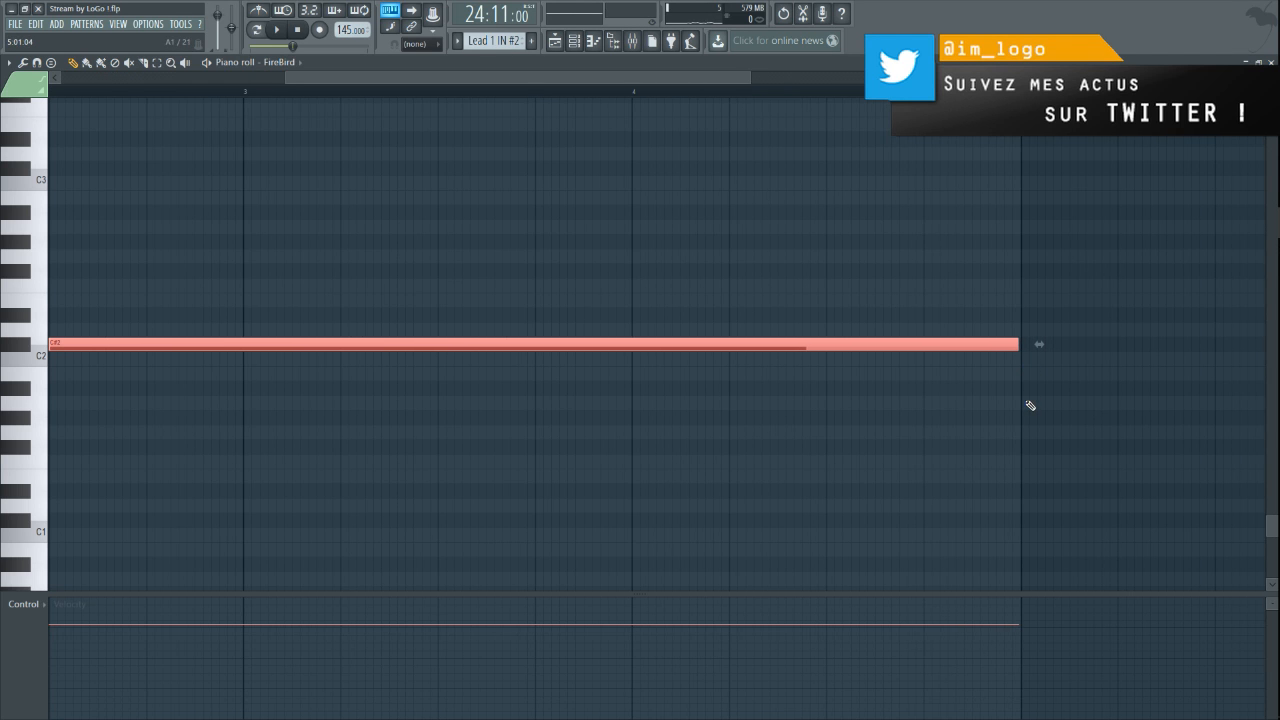
scroll(1030, 405, "up", 3)
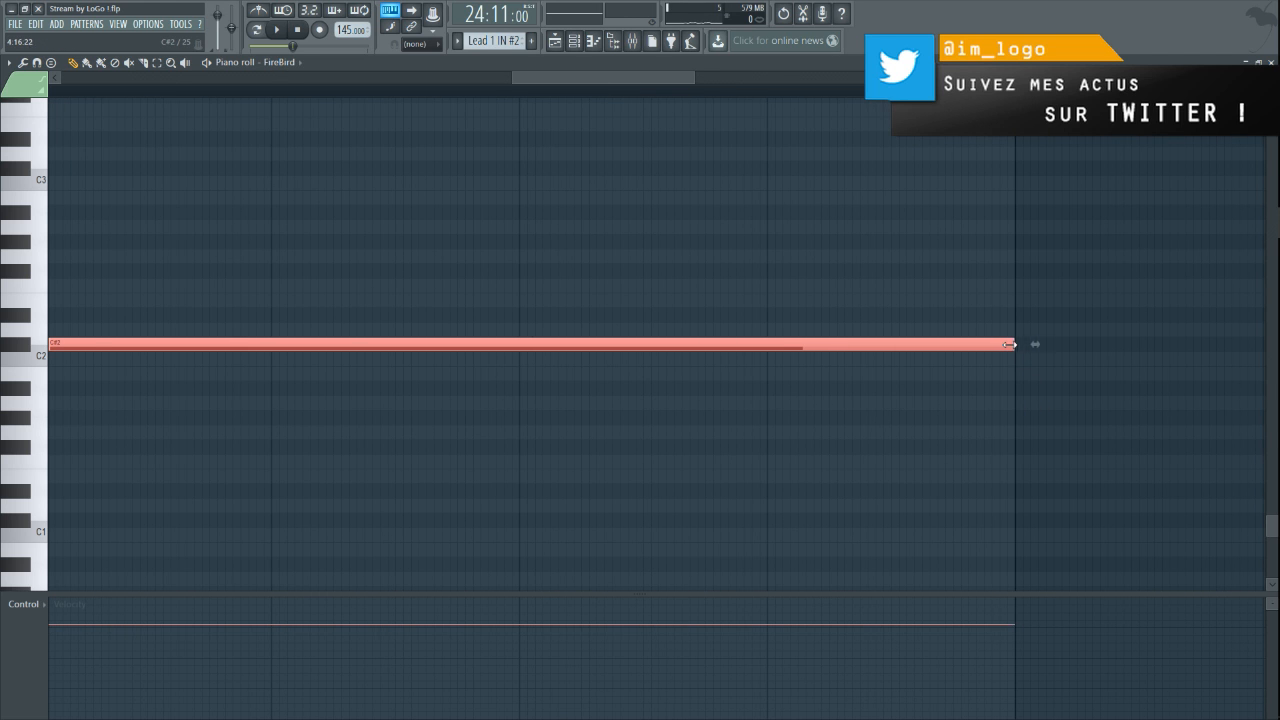
scroll(942, 373, "down", 2)
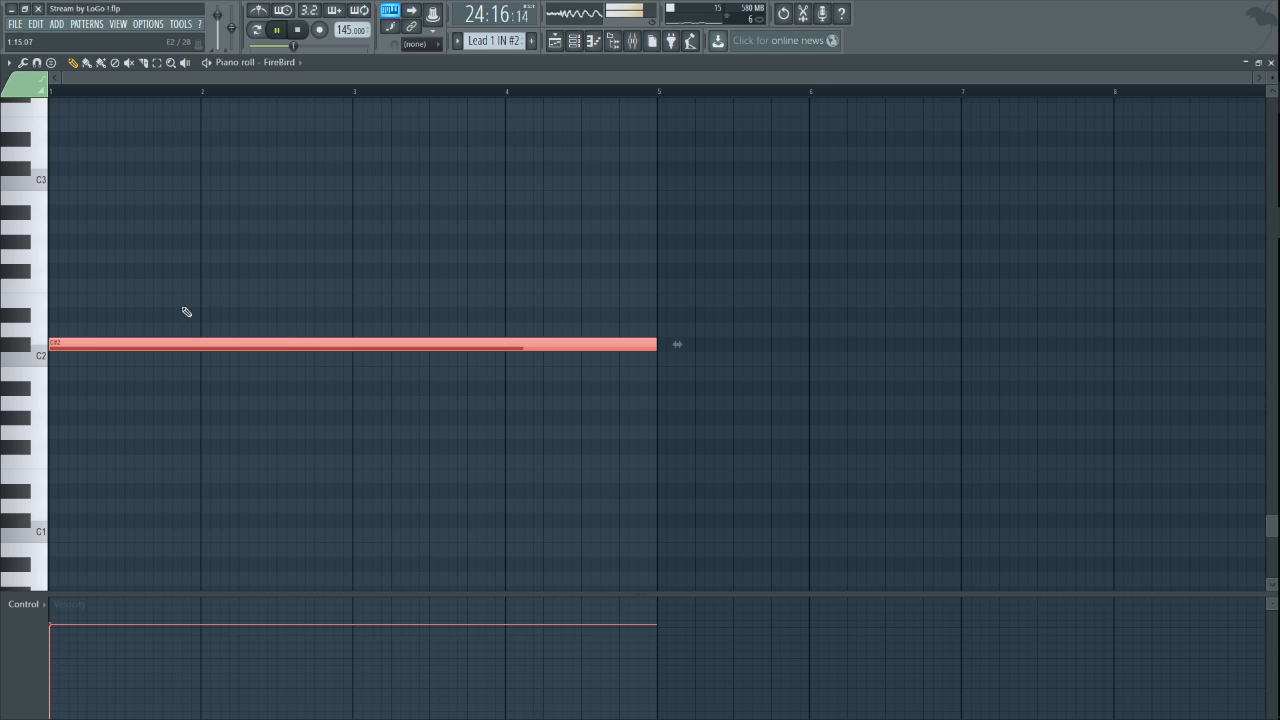
- Open the mixer and audition the sustained note in pattern mode
key("space")
left_click(16, 347)
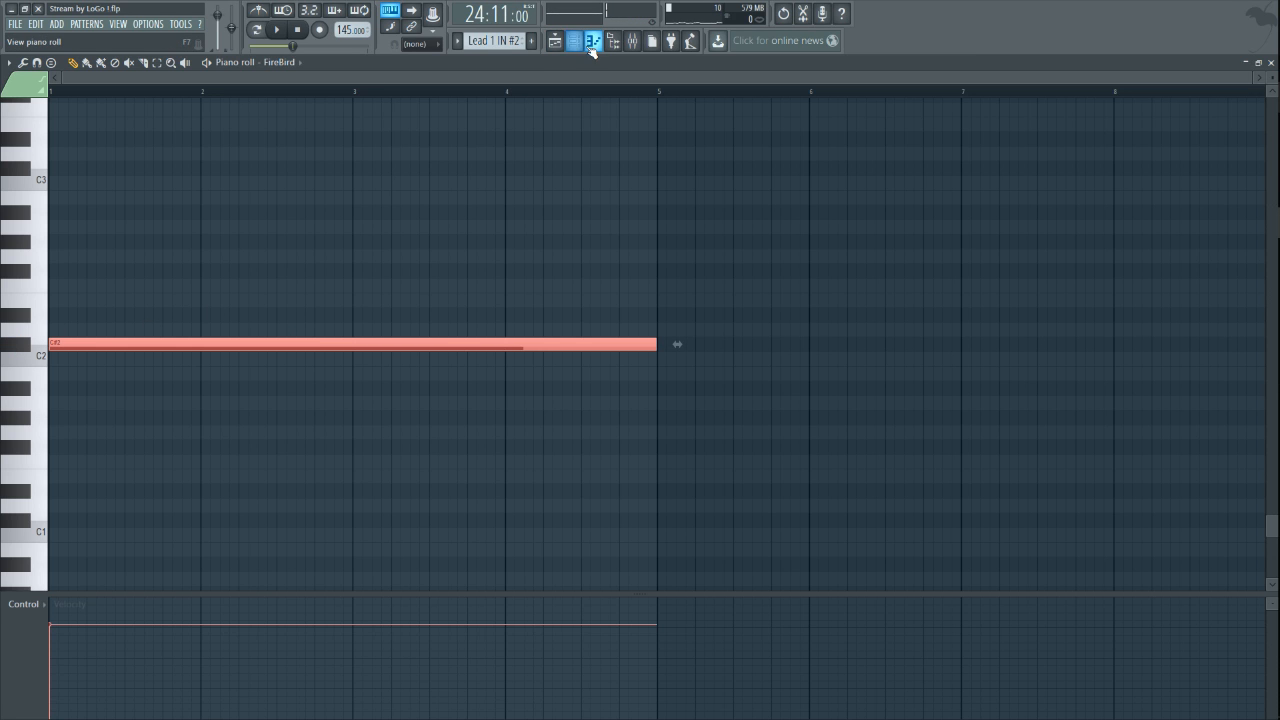
key("F9")
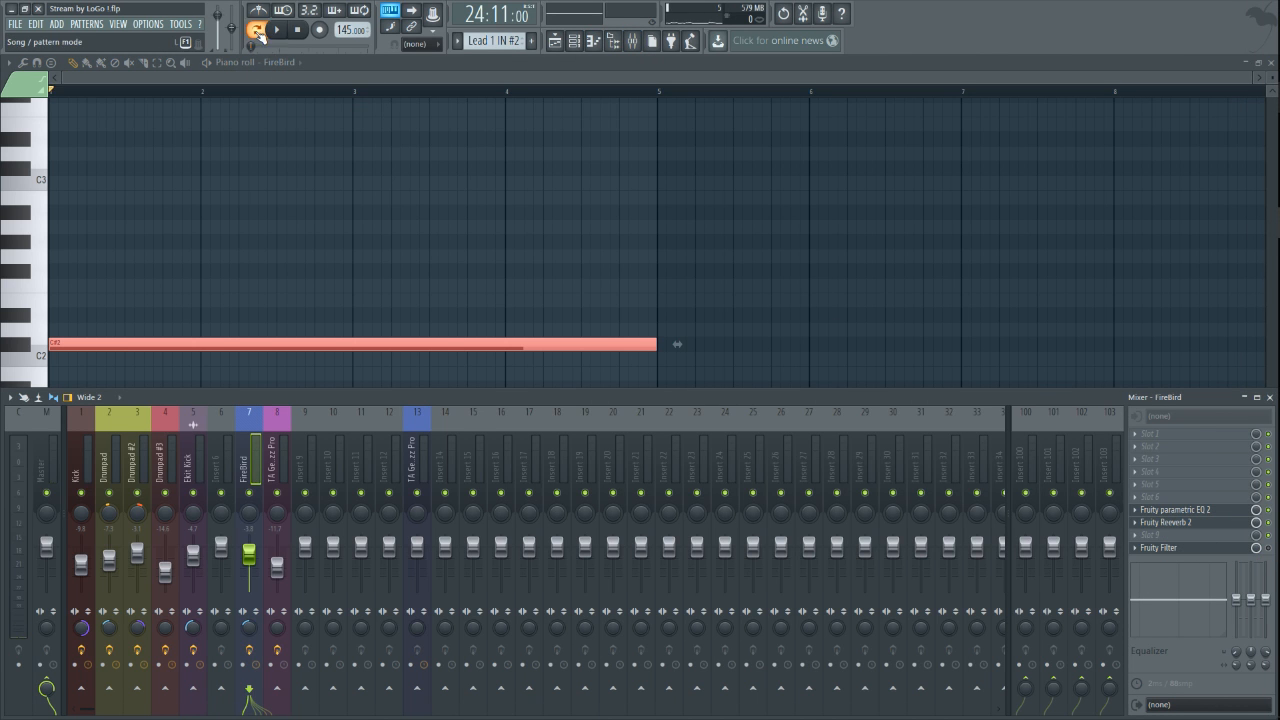
key("space")
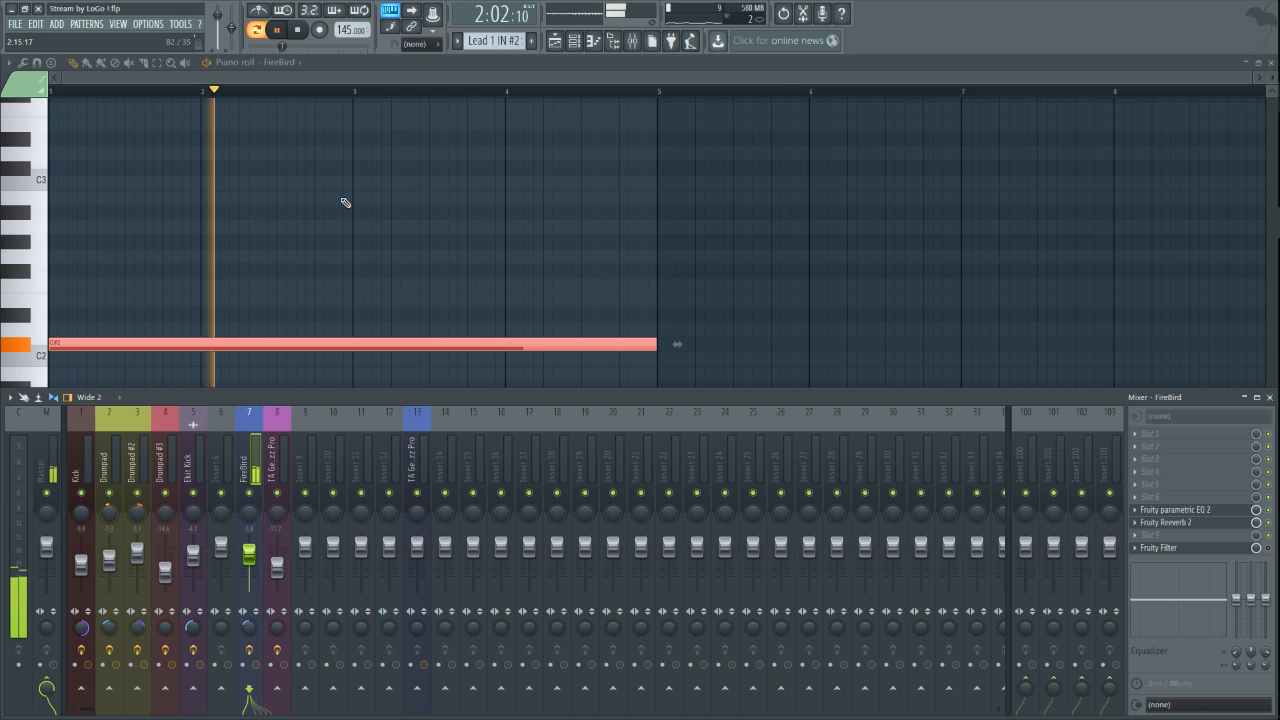
key("space")
- Move the FireBird track's Parametric EQ 2, Reeverb 2 and Filter up to slots 5, 6 and 9, and load Edison in slot 10
scroll(1159, 514, "up", 2)
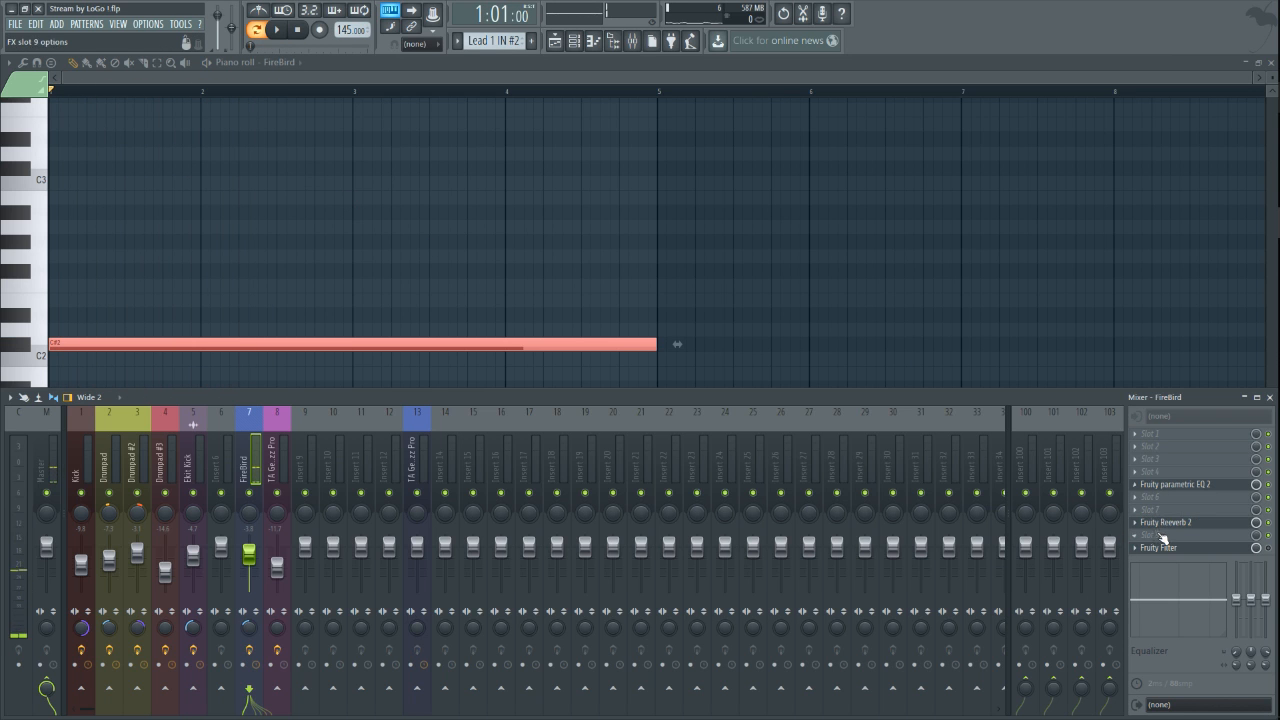
scroll(1158, 525, "up", 2)
scroll(1164, 552, "up", 1)
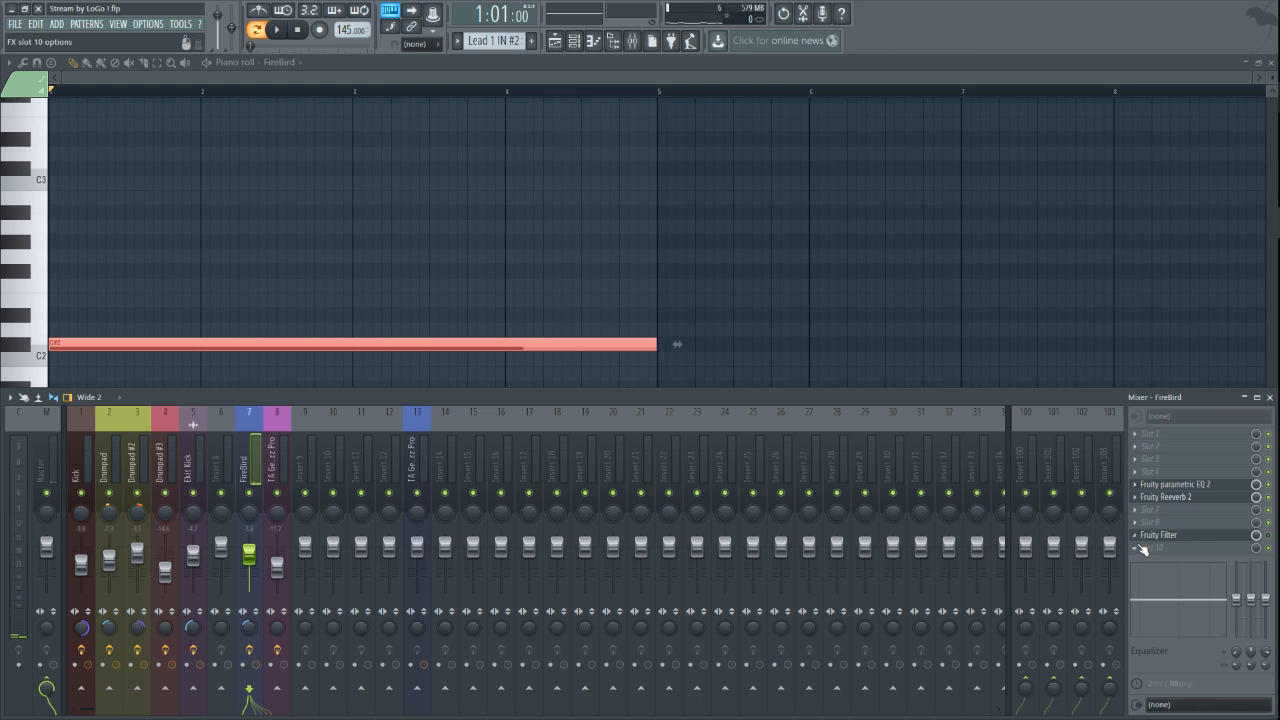
left_click(1142, 549)
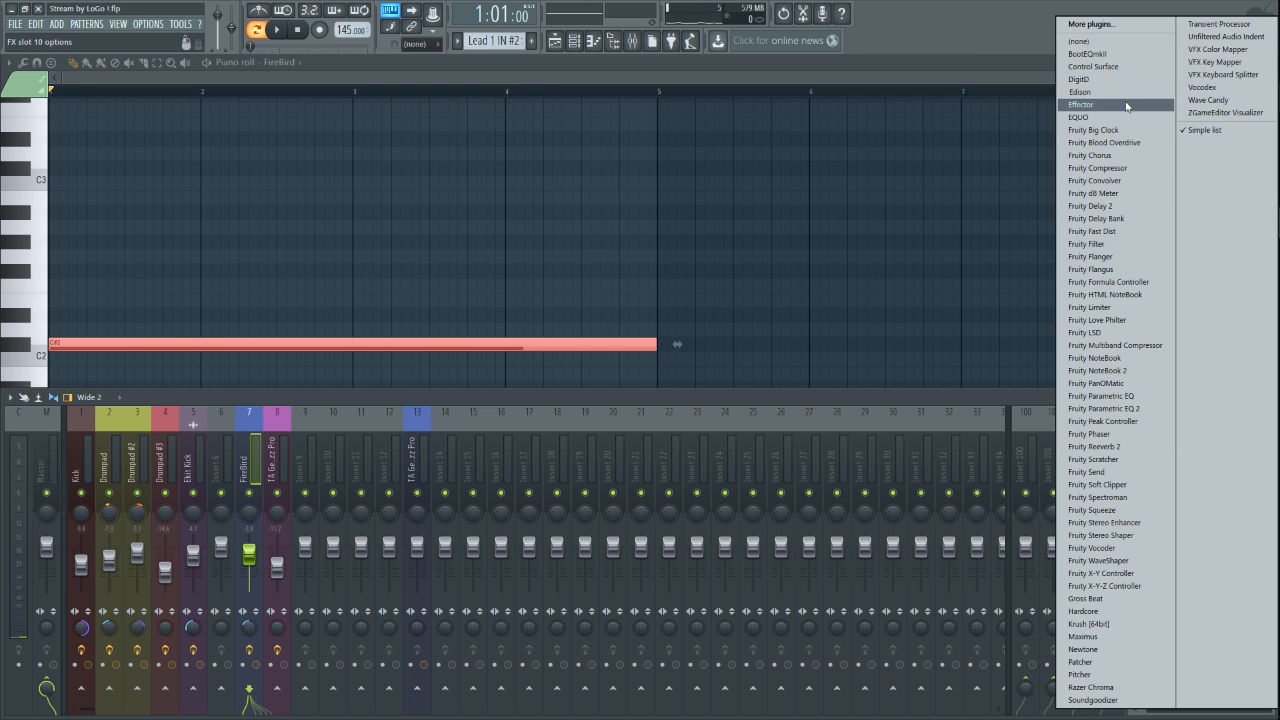
key("e")
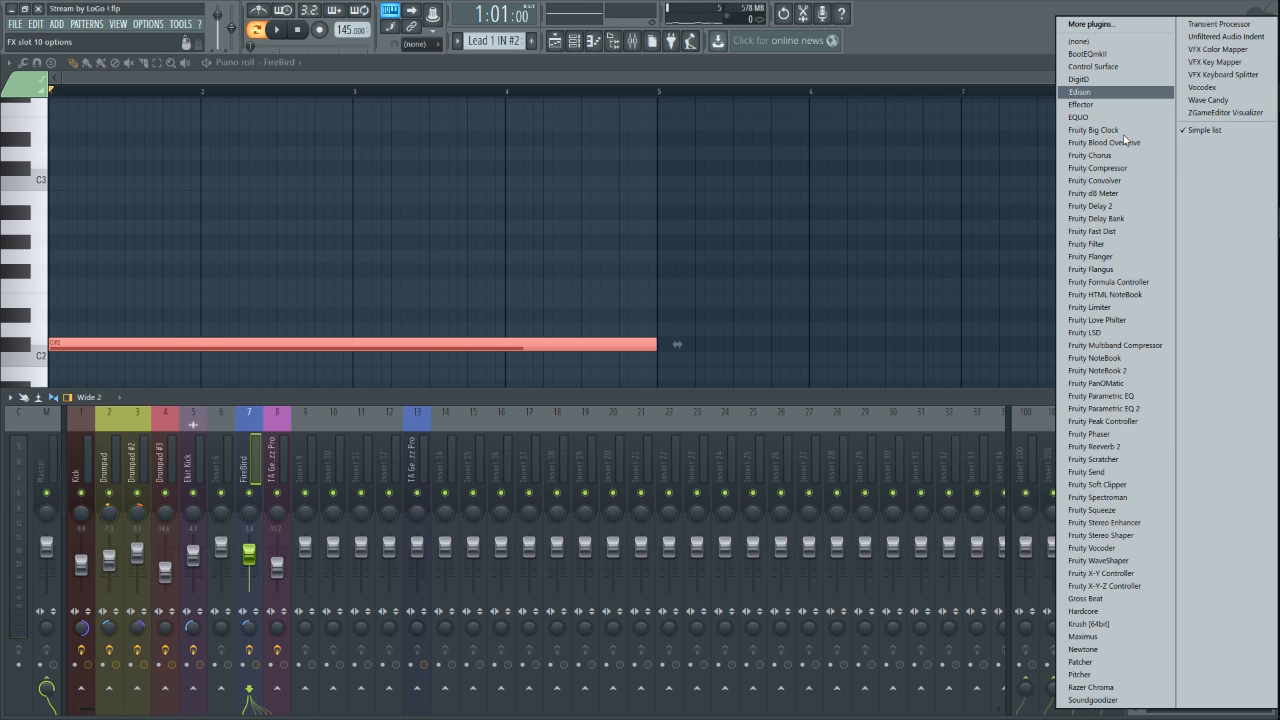
key("Return")
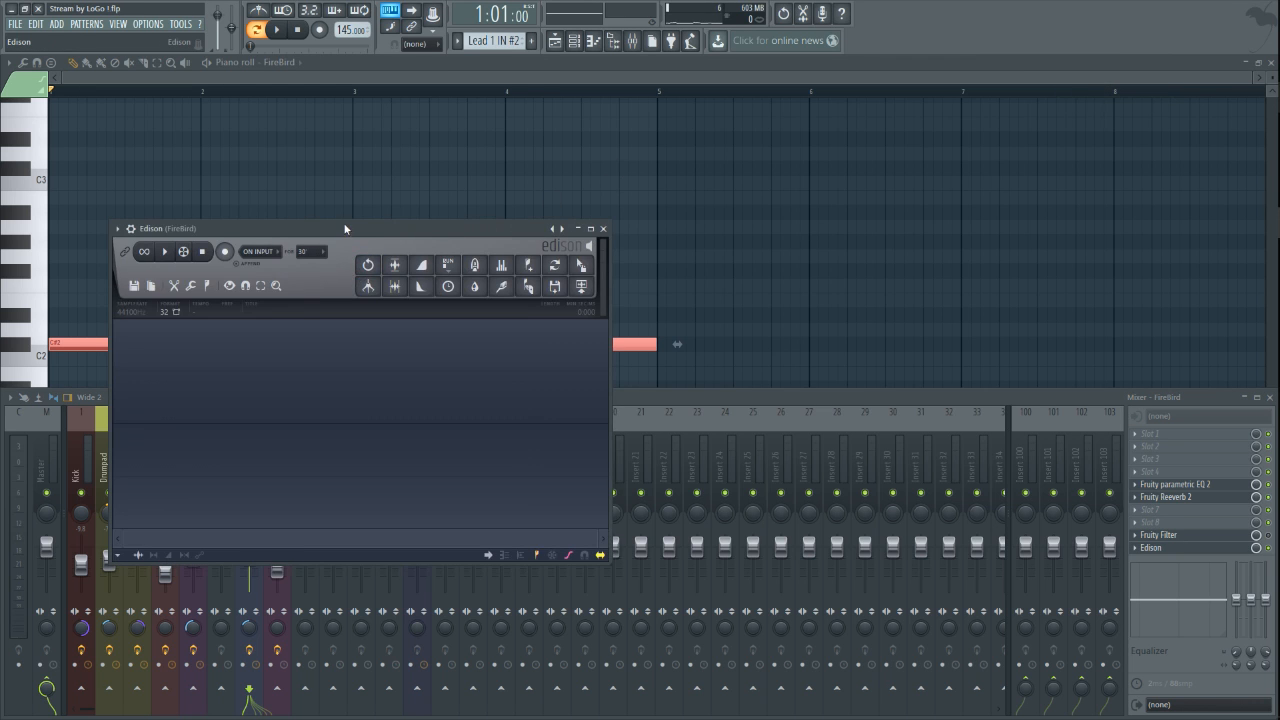
- Record about 14 seconds of the looping pattern into Edison
left_click_drag(345, 229, 553, 141)
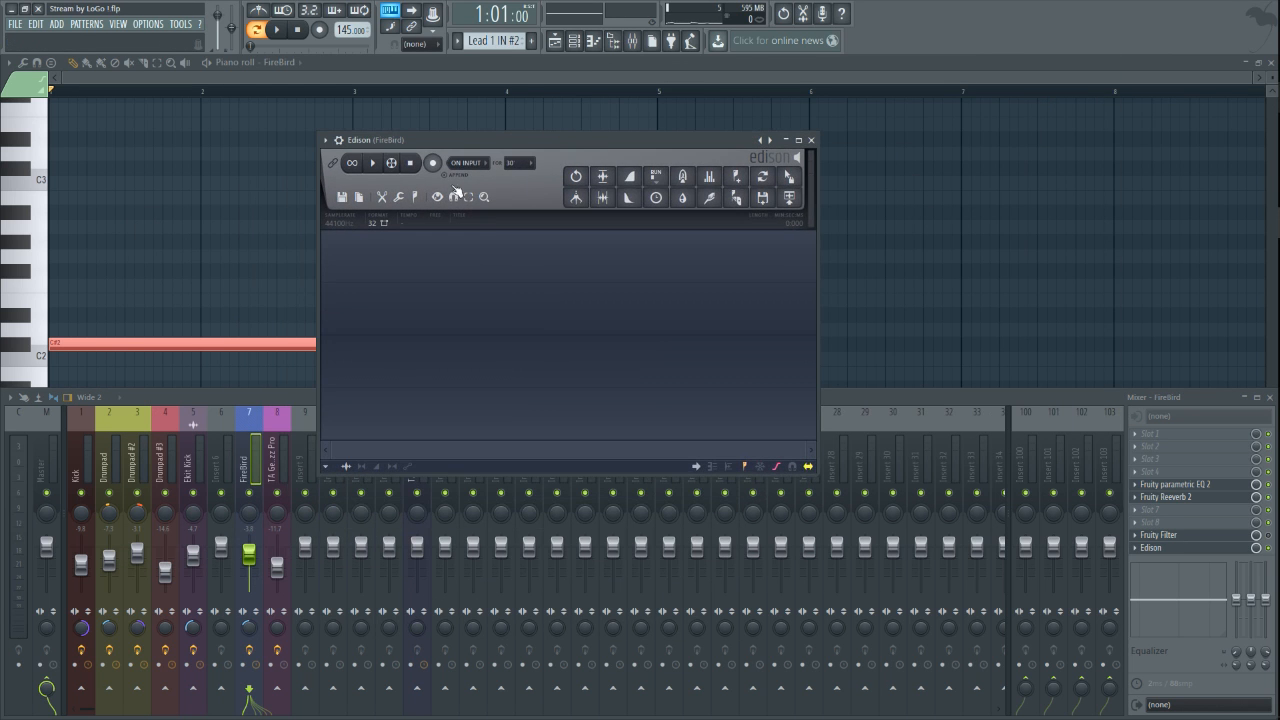
left_click(433, 163)
left_click(277, 30)
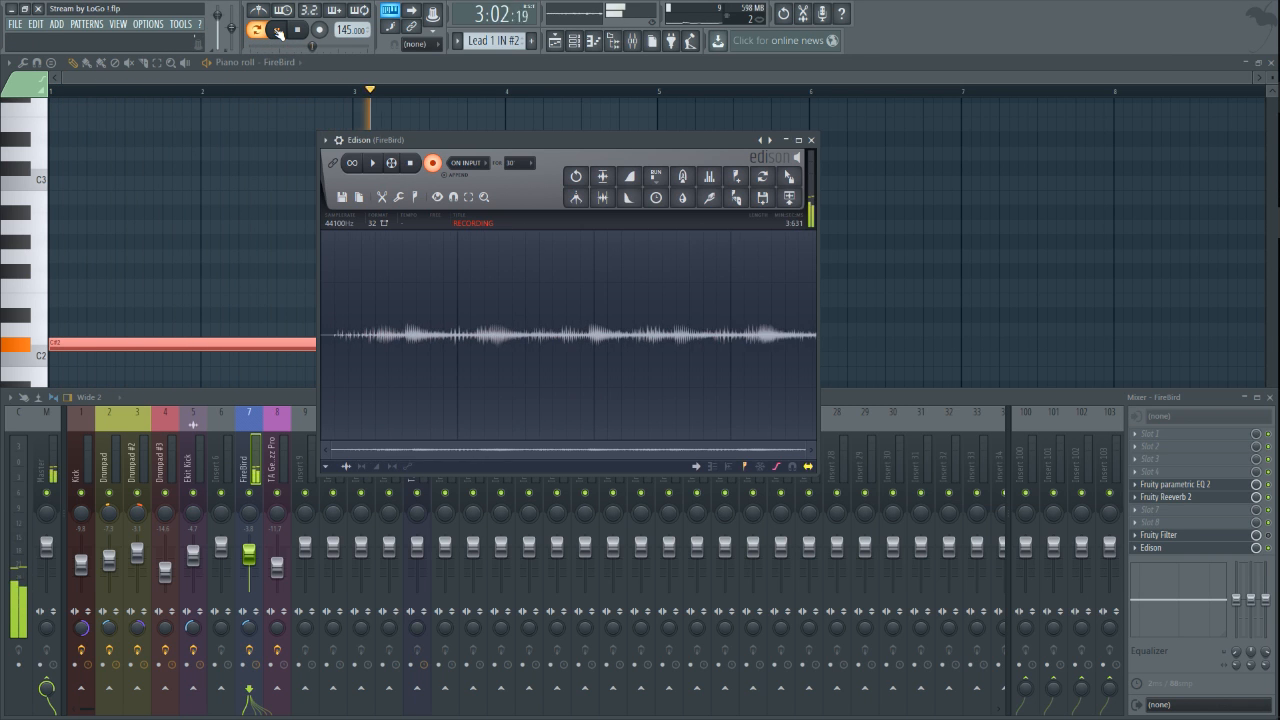
left_click(413, 167)
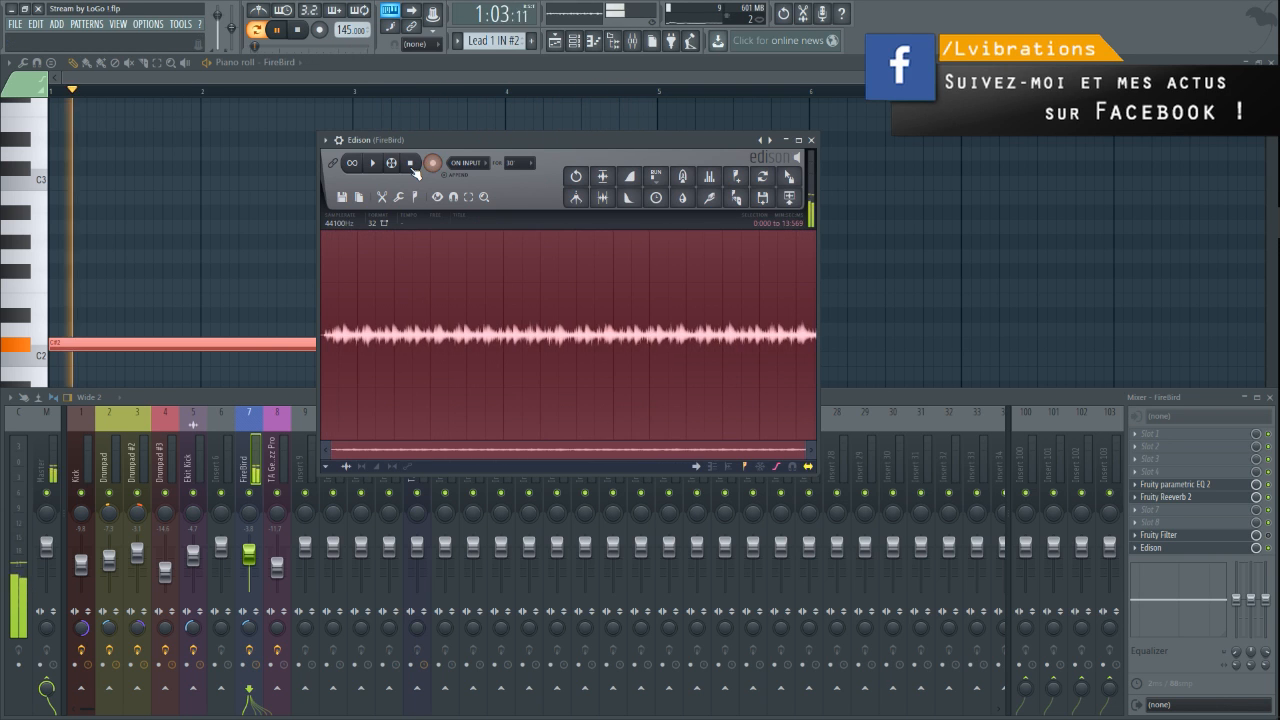
- Play back the Edison recording, stop both it and the pattern, and move the Edison window aside
key("space")
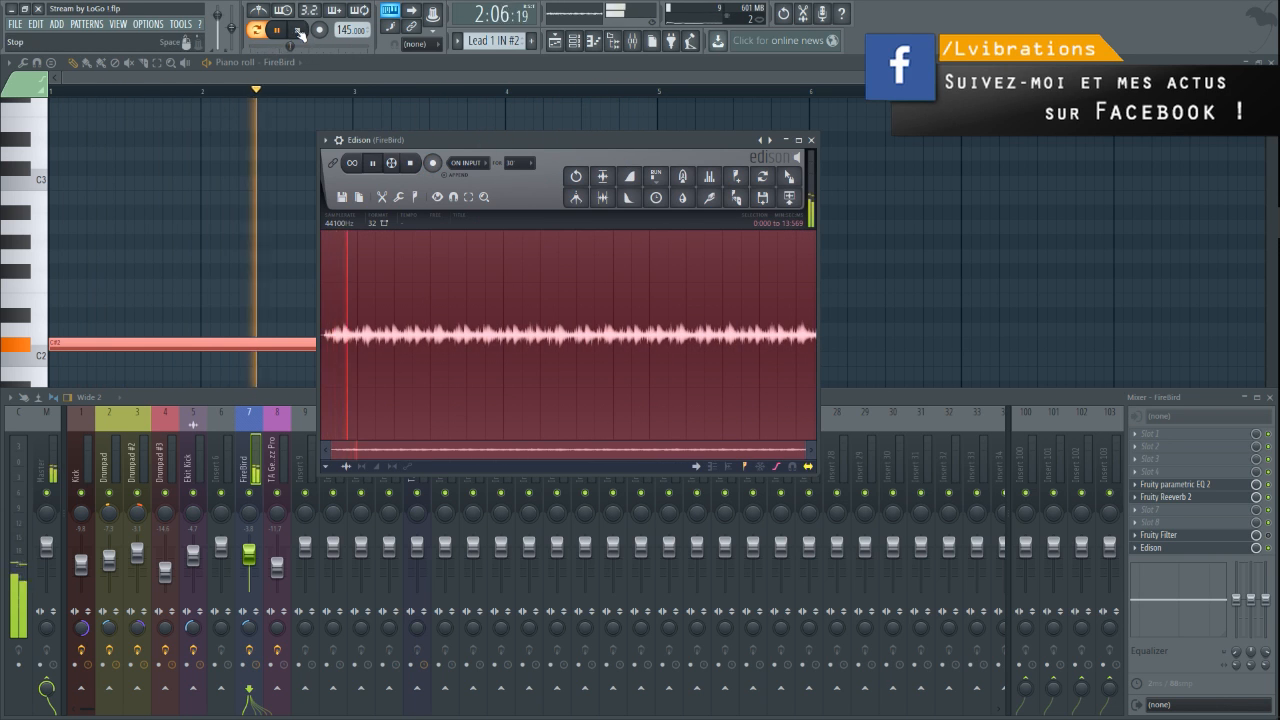
left_click(300, 32)
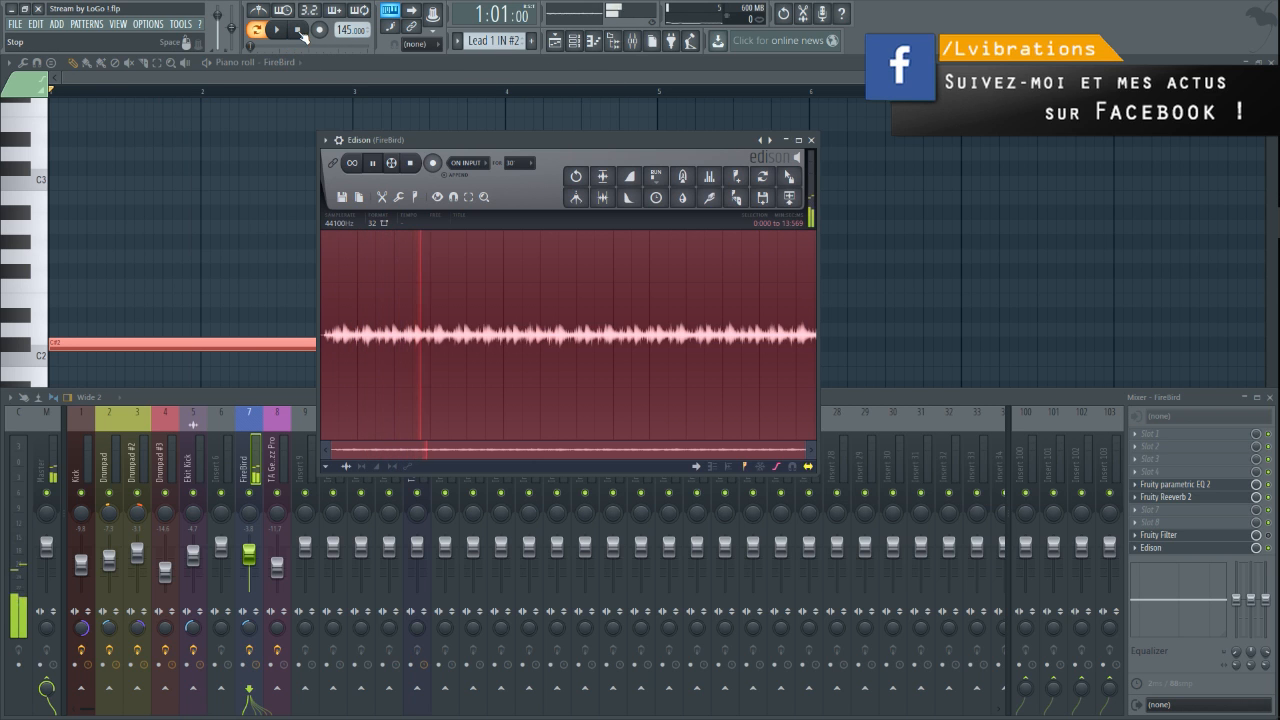
left_click(410, 162)
left_click_drag(440, 146, 679, 116)
- Return to the playlist and mute the Lead 1 IN #2 clip on Track 17
left_click(328, 356)
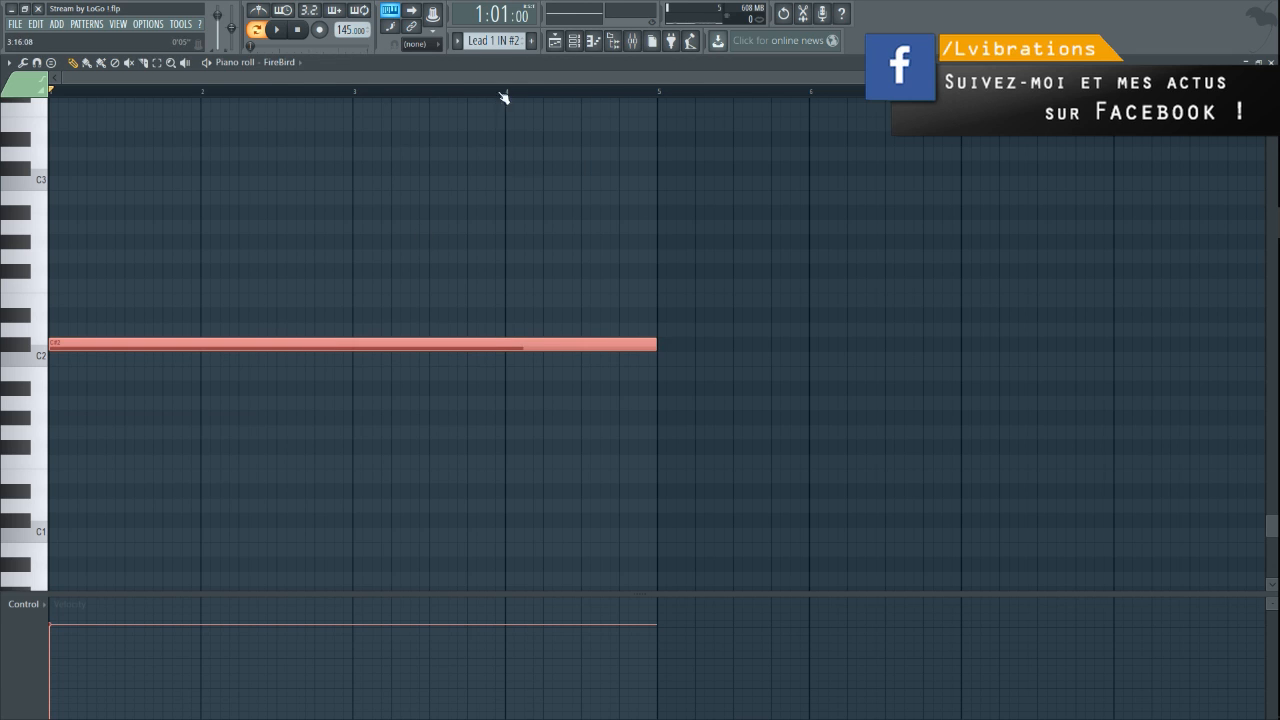
left_click(555, 42)
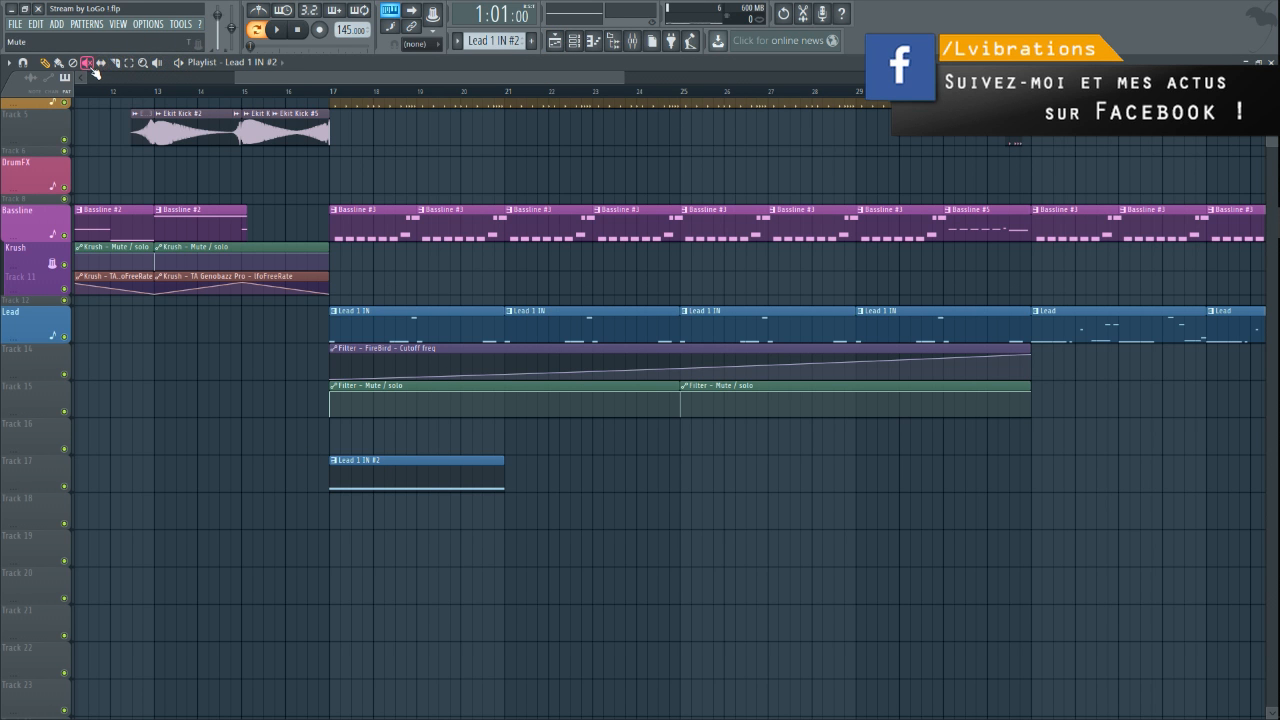
left_click(409, 481)
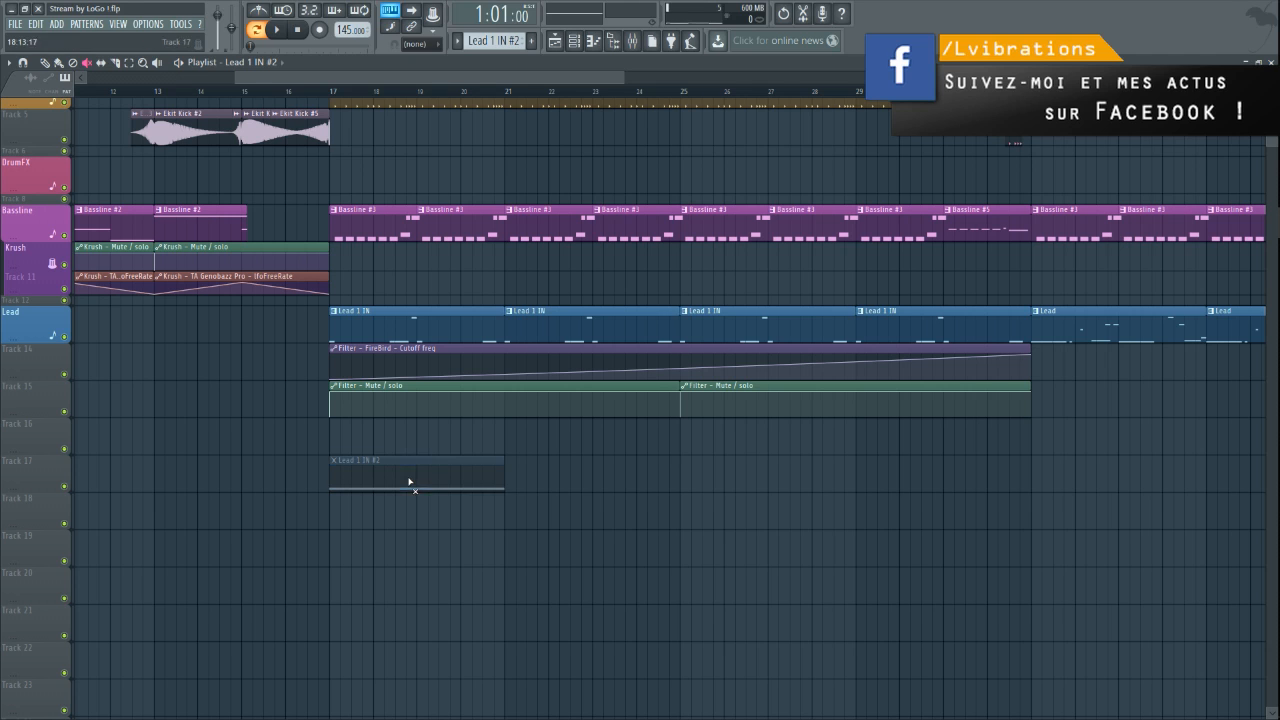
- Place the Edison recording as an audio clip on Track 16 at bar 17
left_click(631, 42)
left_click(1179, 552)
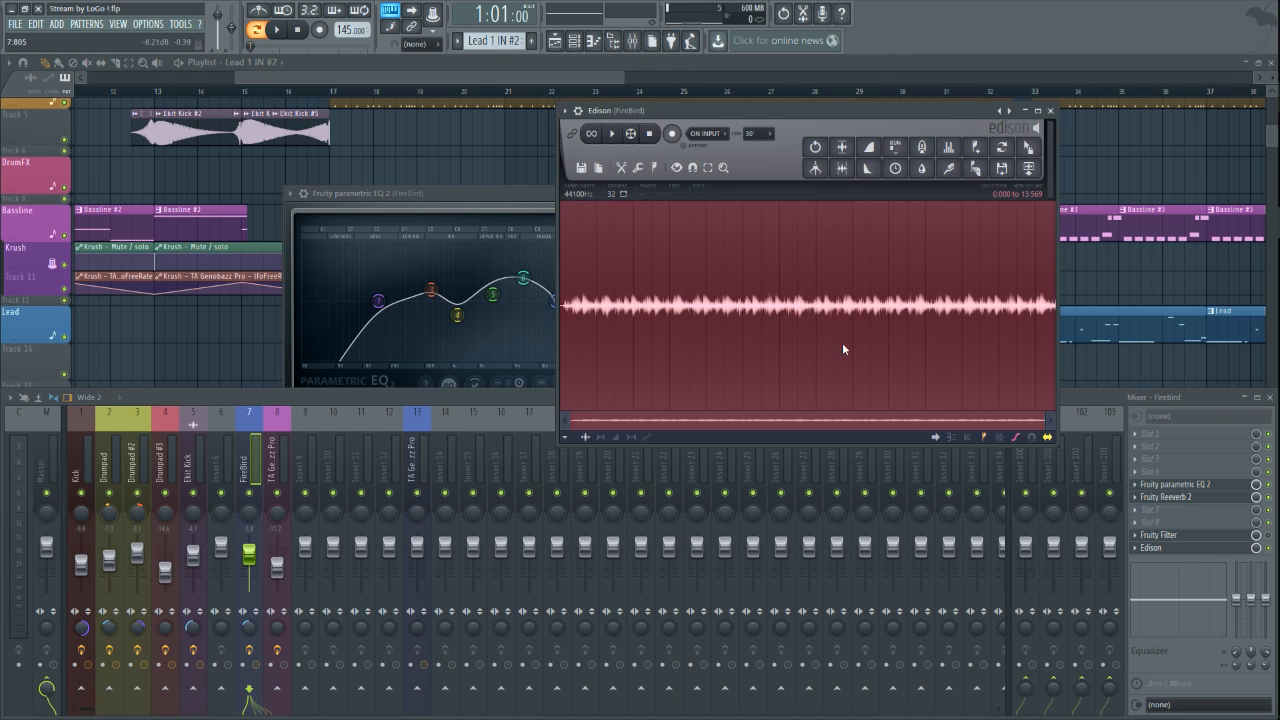
left_click_drag(1027, 146, 358, 412)
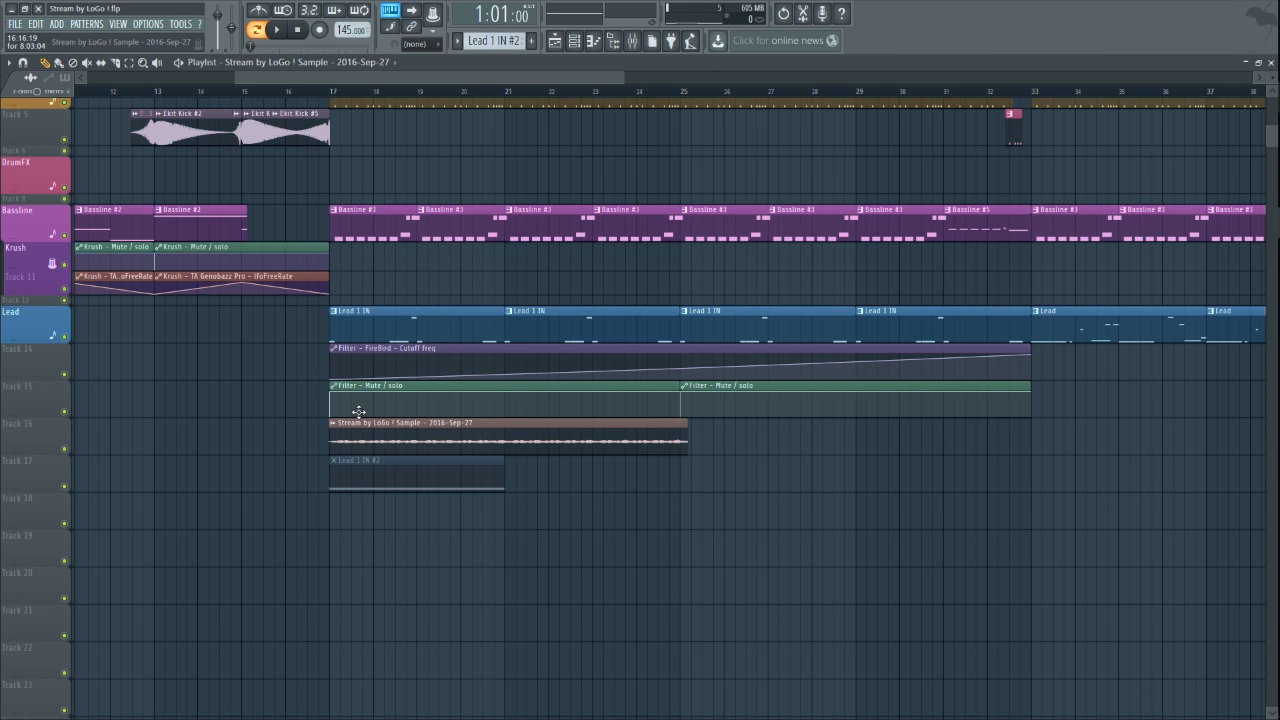
- Set the snap to 1/2 step and align the recorded clip's start exactly with bar 17
scroll(358, 412, "up", 5)
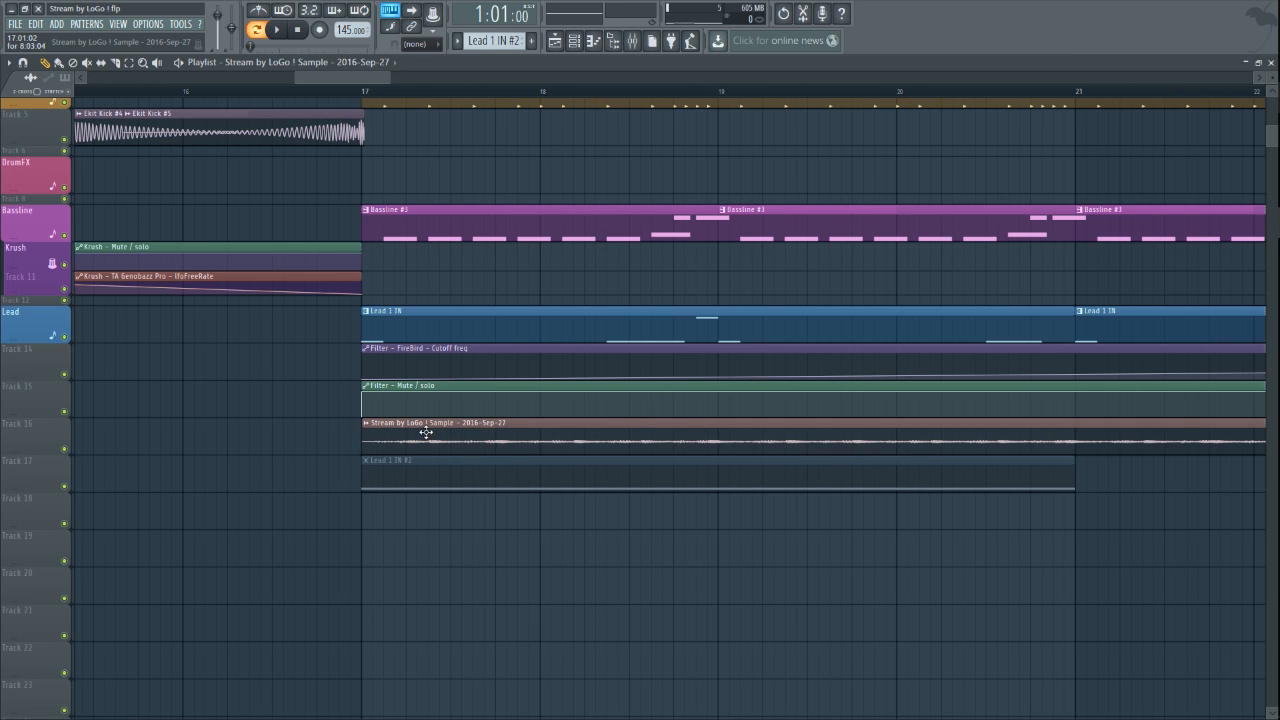
scroll(422, 432, "up", 3)
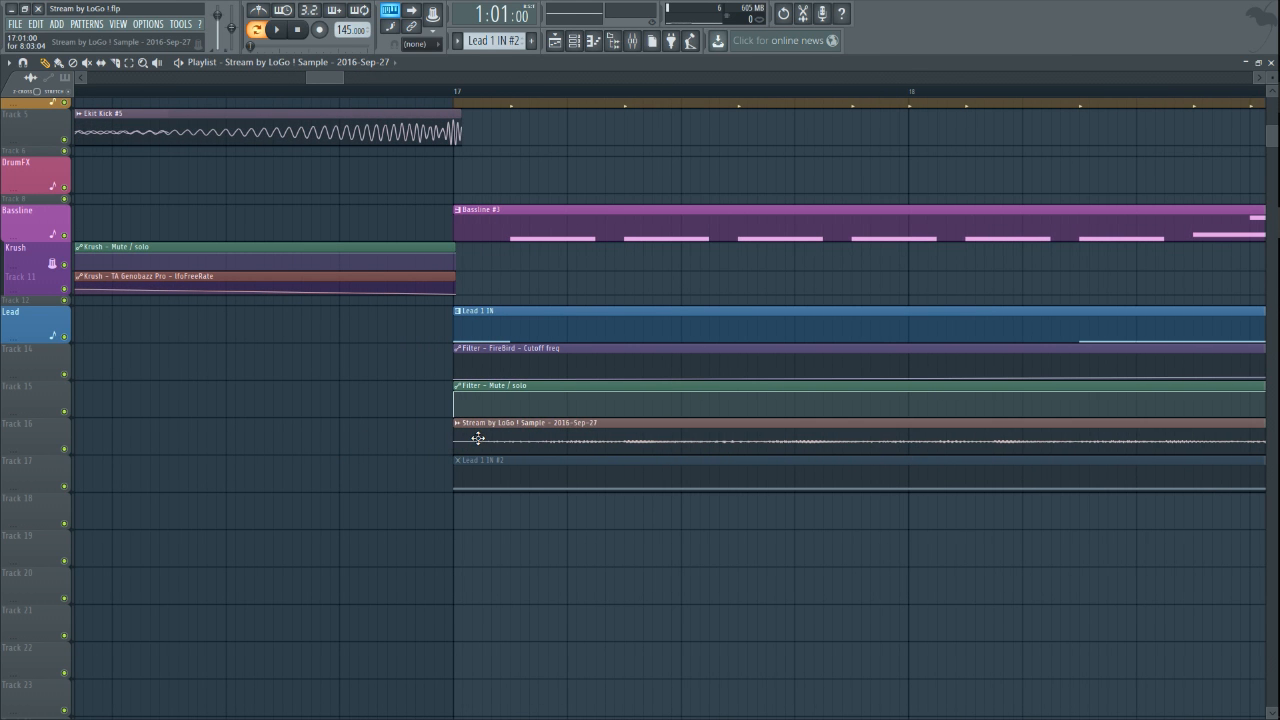
left_click(418, 44)
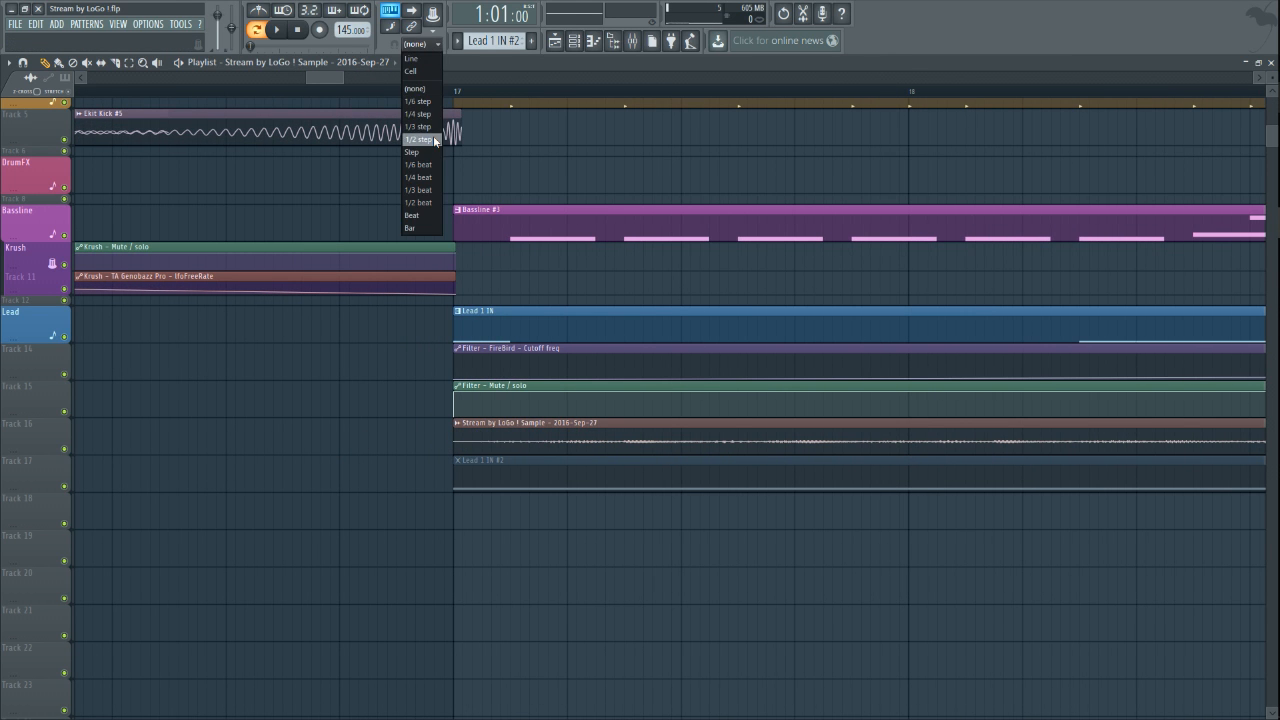
left_click(422, 138)
scroll(447, 424, "up", 2)
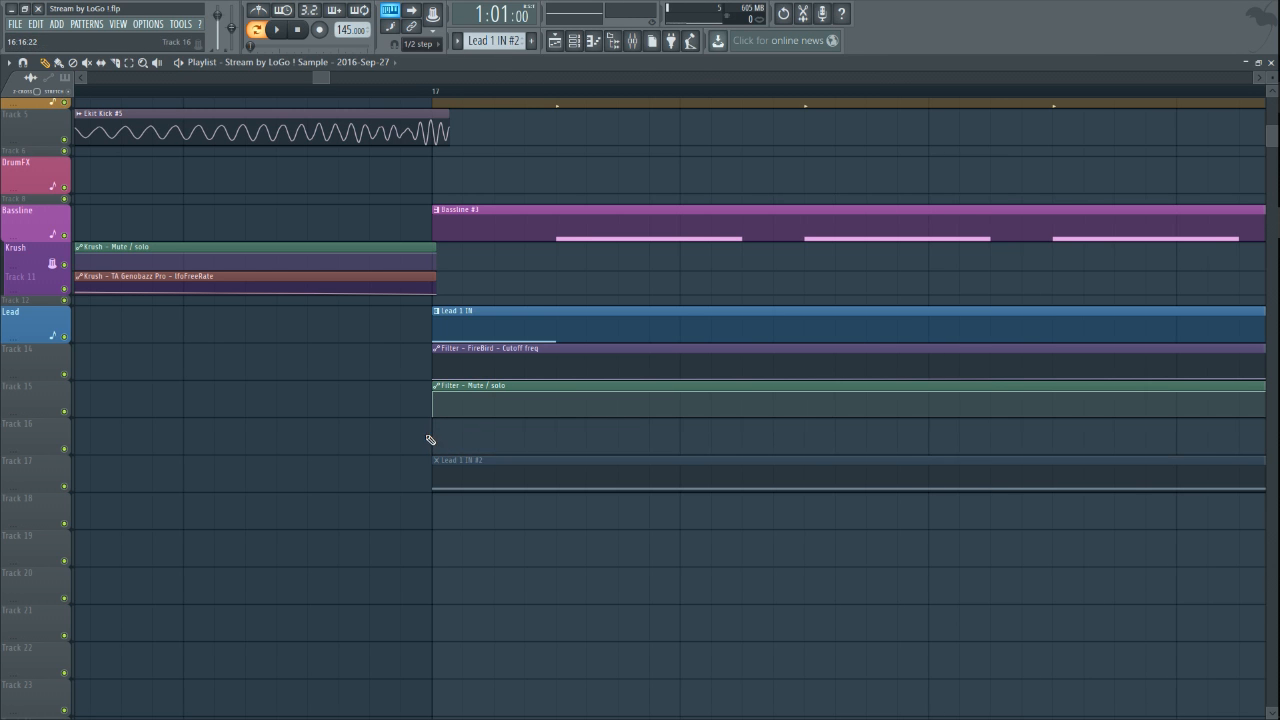
scroll(500, 450, "down", 3)
scroll(563, 448, "down", 4)
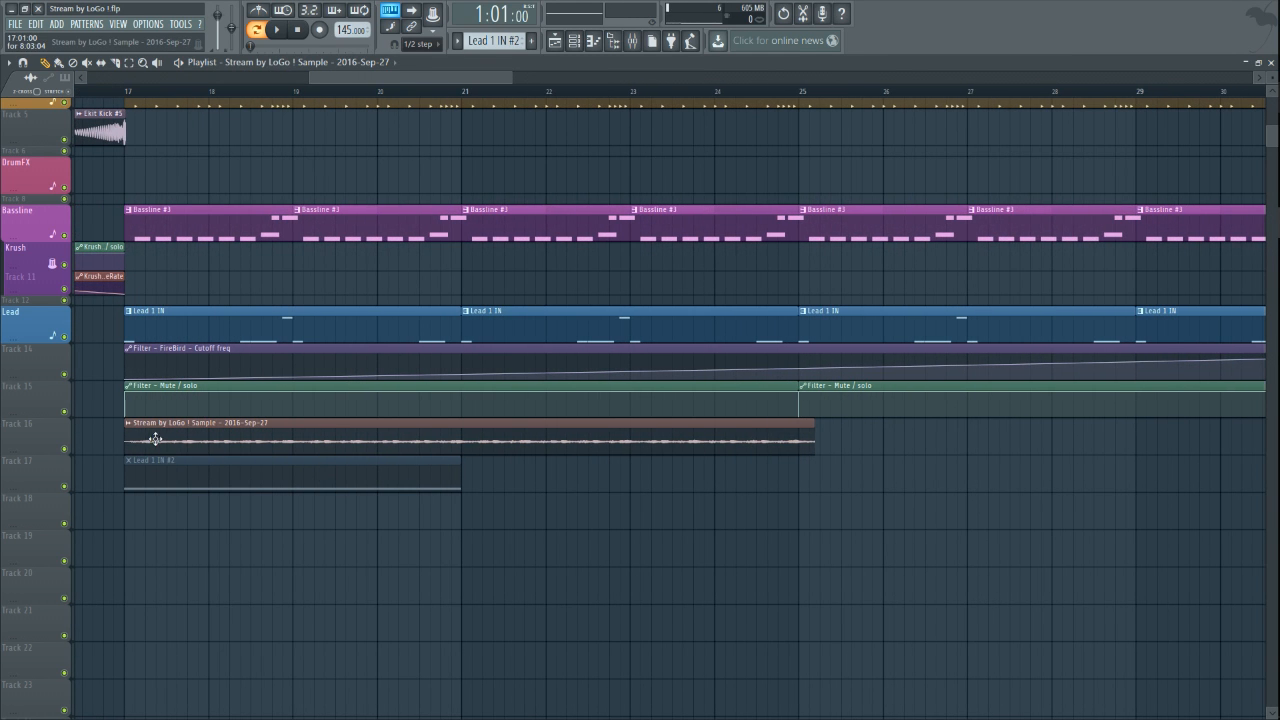
- Play the arrangement in song mode from bar 17 to hear the recorded layer
key("space")
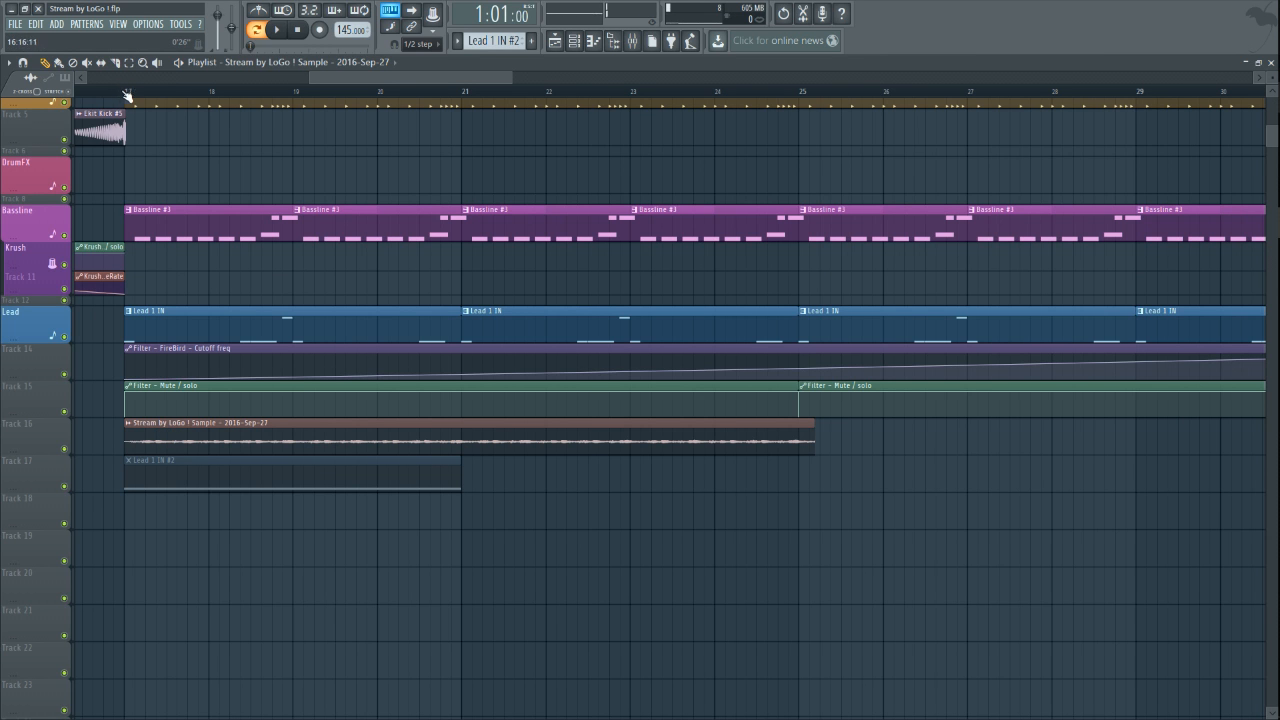
left_click(127, 95)
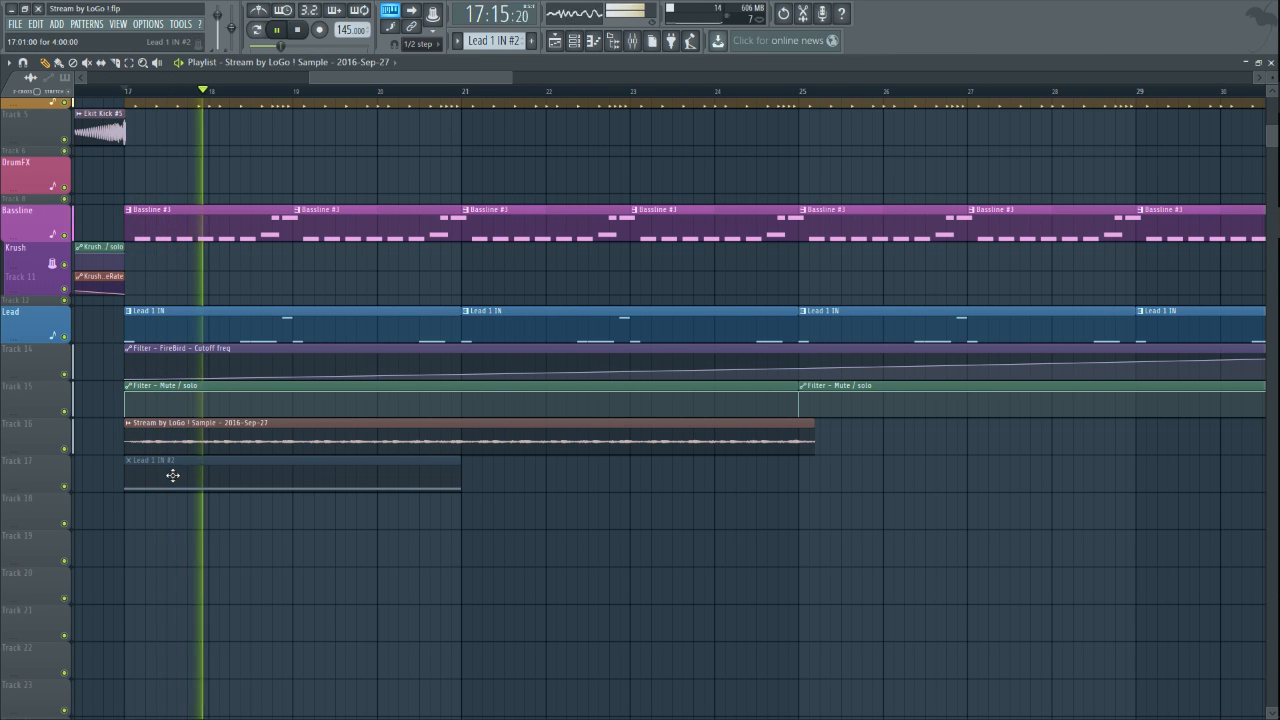
- Move the muted Lead 1 IN #2 clip down to Track 20, keeping it at bar 17, and stop playback
left_click_drag(172, 475, 174, 614)
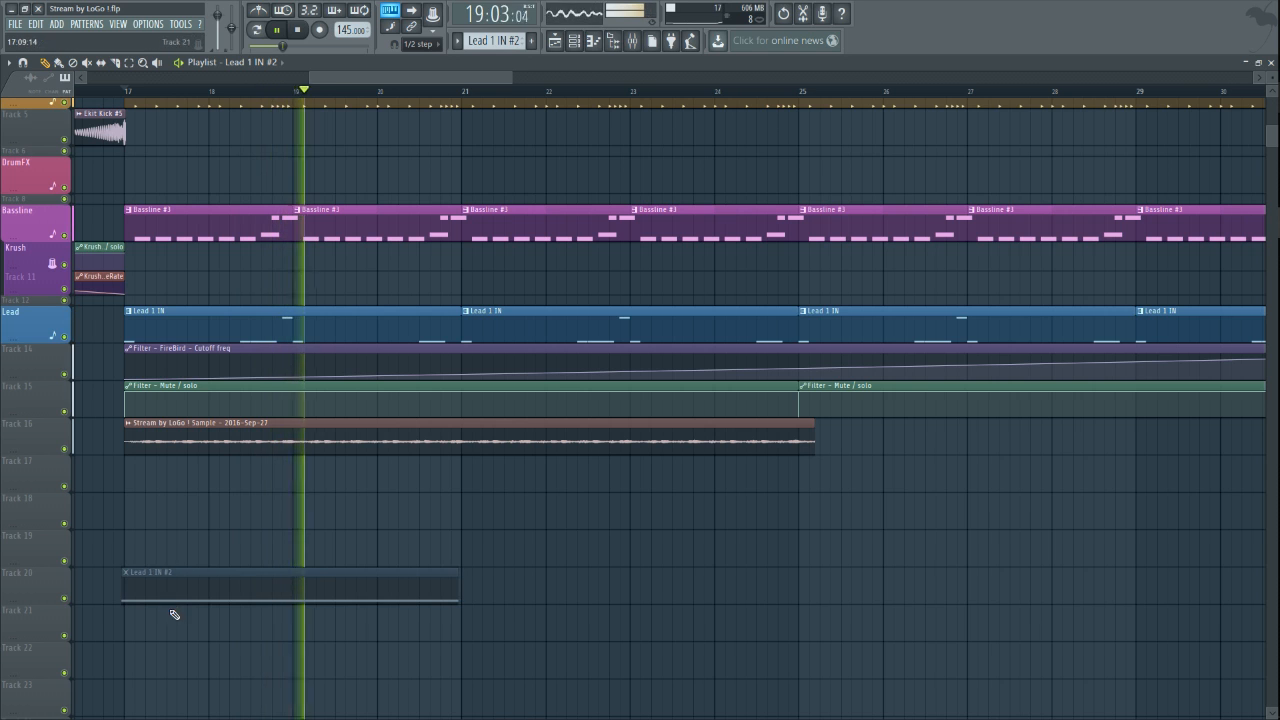
key("space")
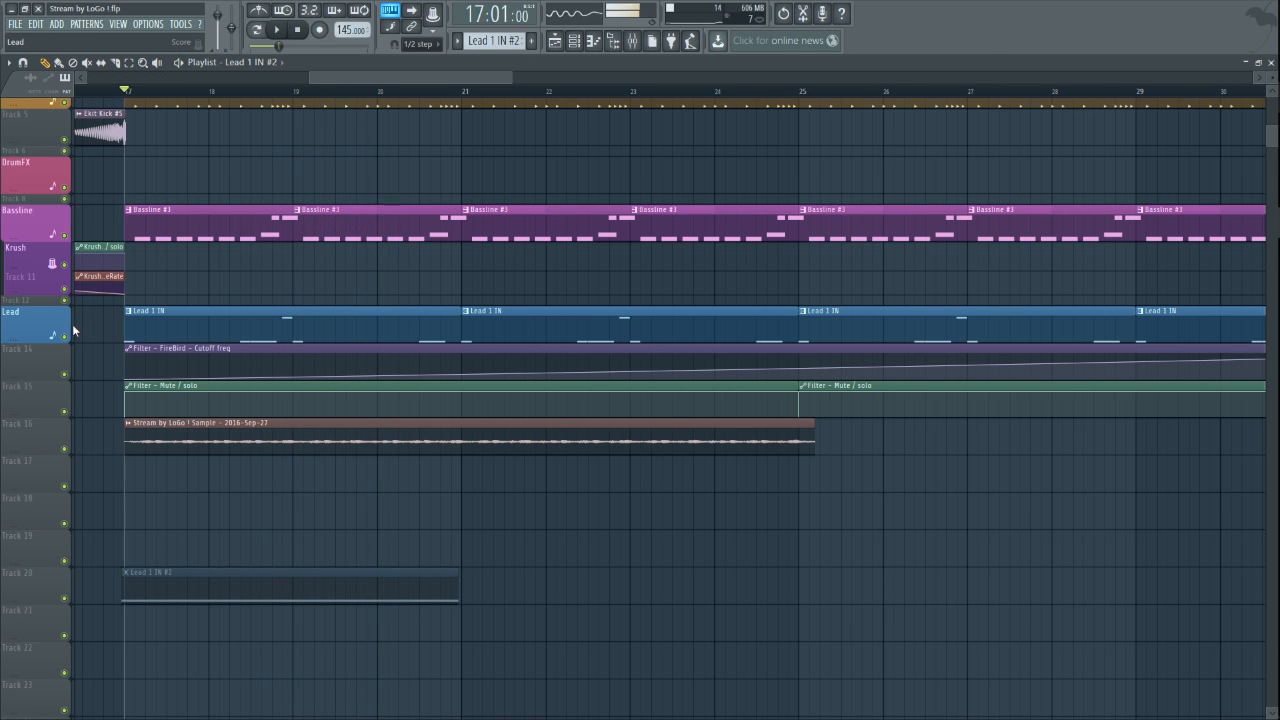
- Solo the Lead track, listen to it from bar 17 and from bar 25, and restore all tracks
left_click(64, 336, "ctrl")
key("space")
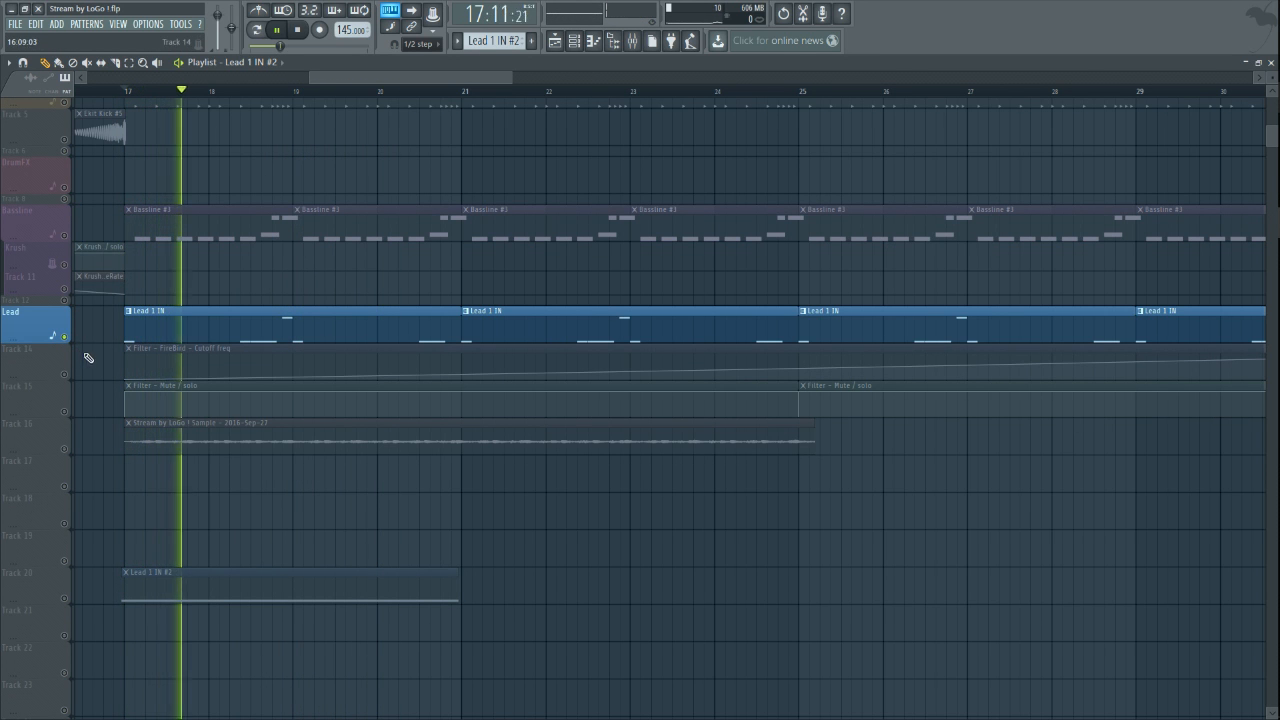
left_click(803, 93)
scroll(700, 190, "down", 3)
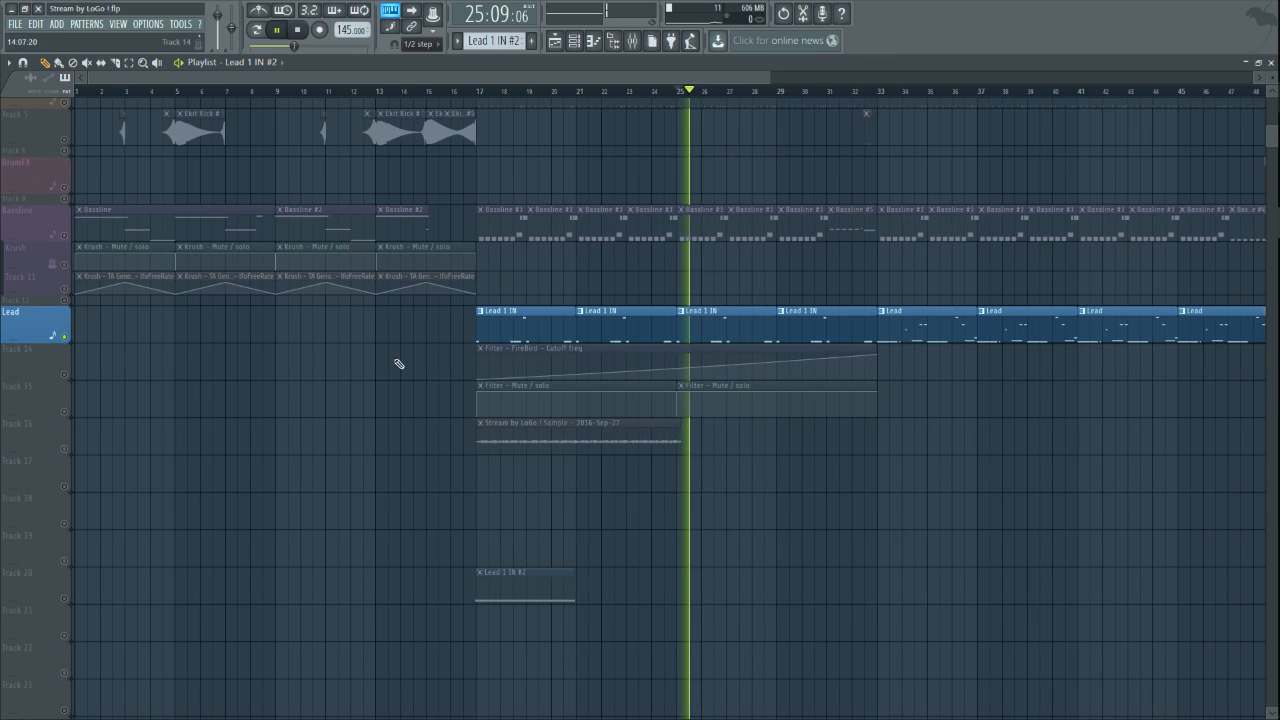
key("space")
left_click(64, 336, "ctrl")
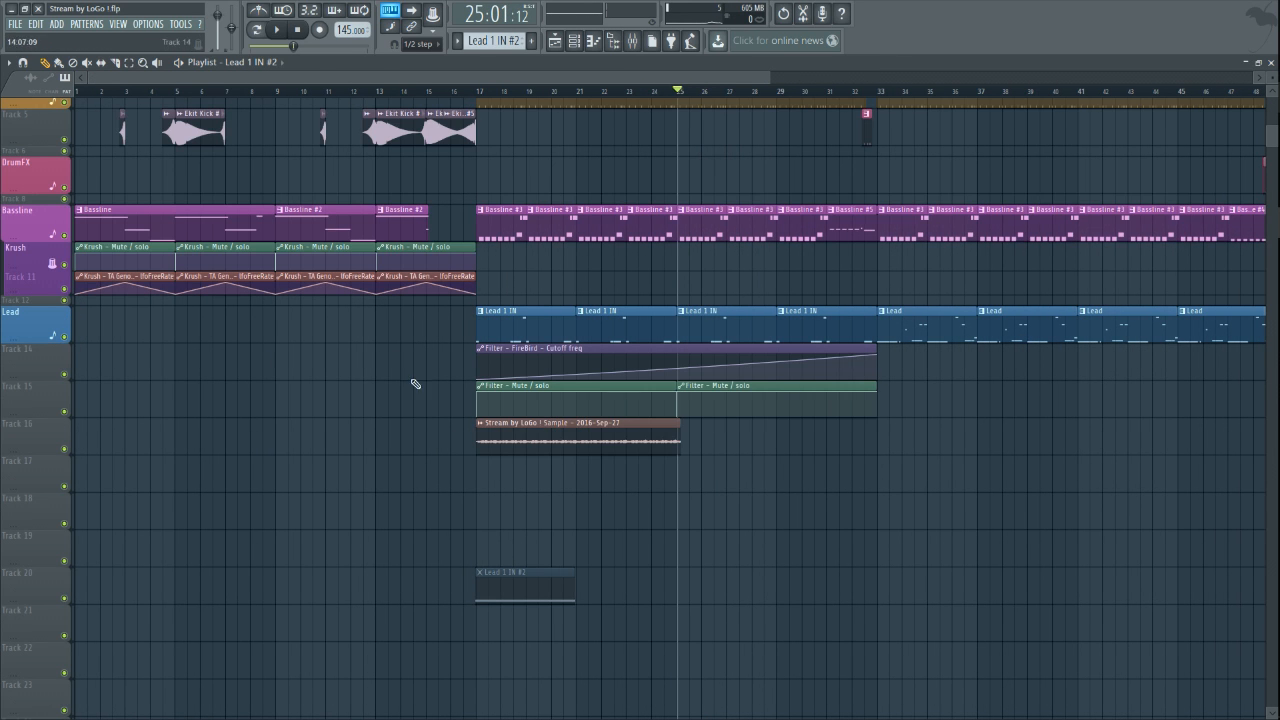
- Move the recorded audio clip on Track 16 to around bar 33 and play the song from bar 33
left_click_drag(586, 443, 957, 460)
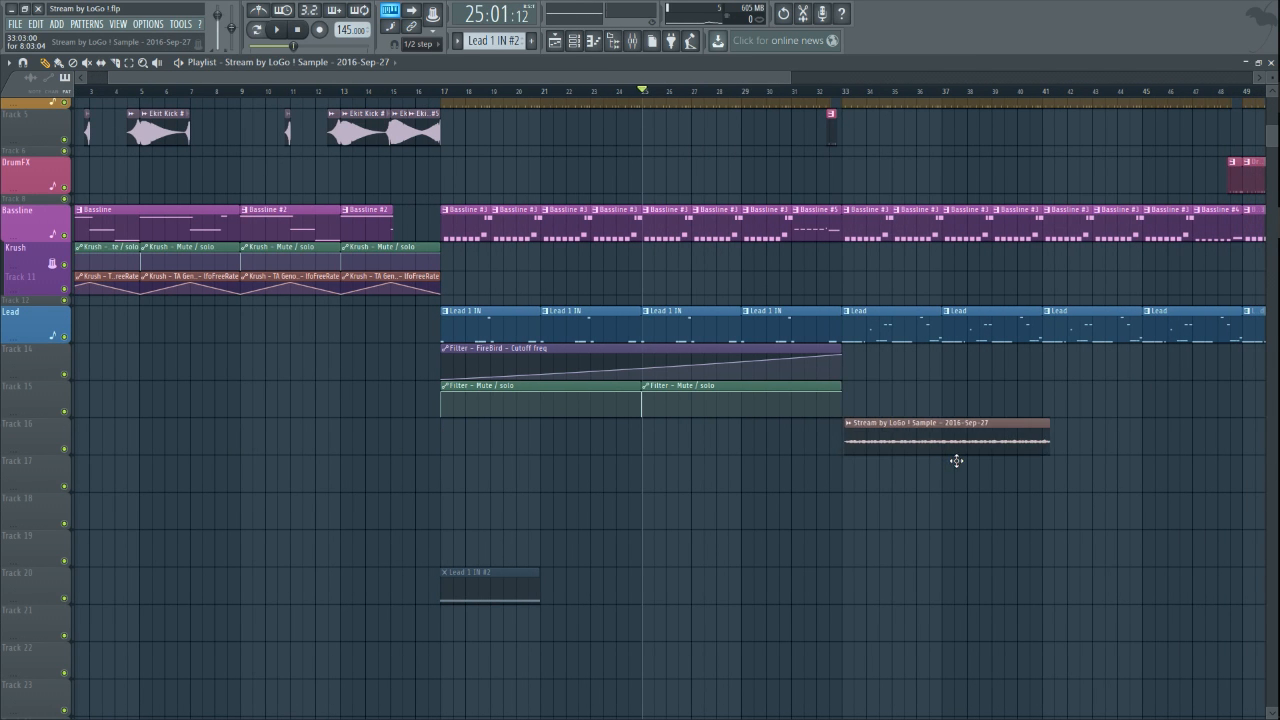
left_click_drag(766, 74, 877, 100)
scroll(619, 165, "up", 2)
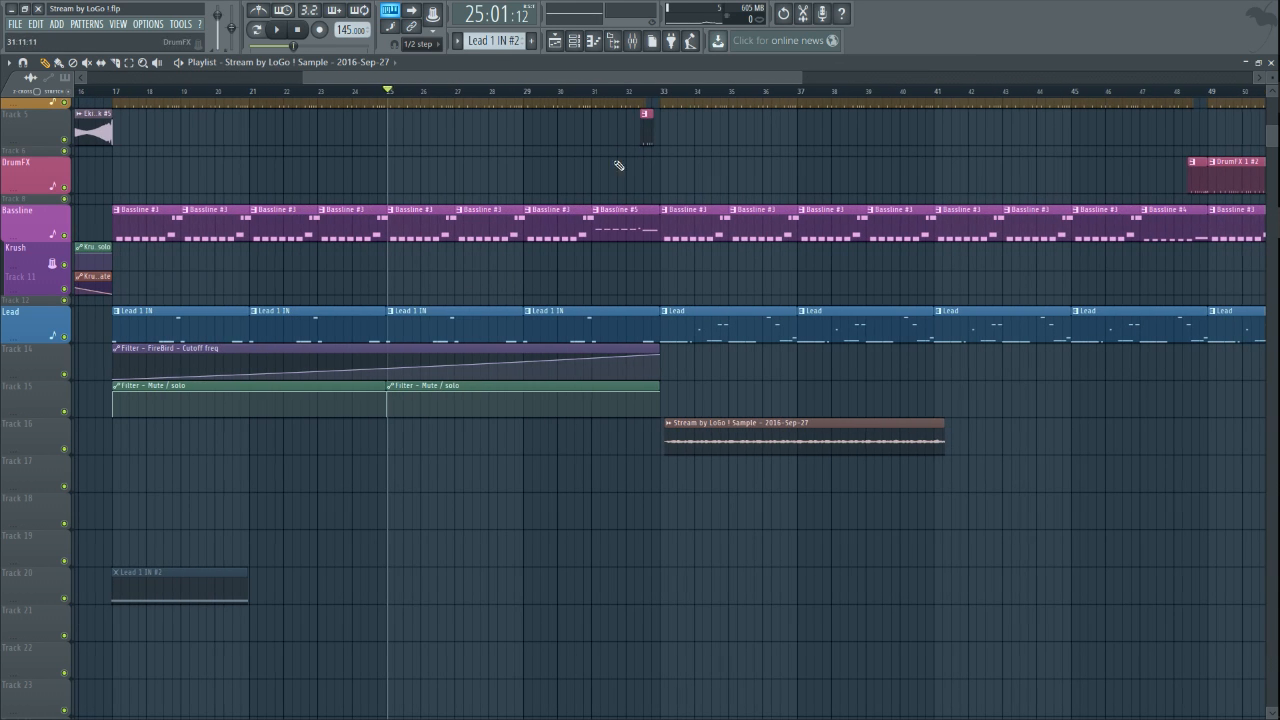
left_click(661, 91)
key("space")
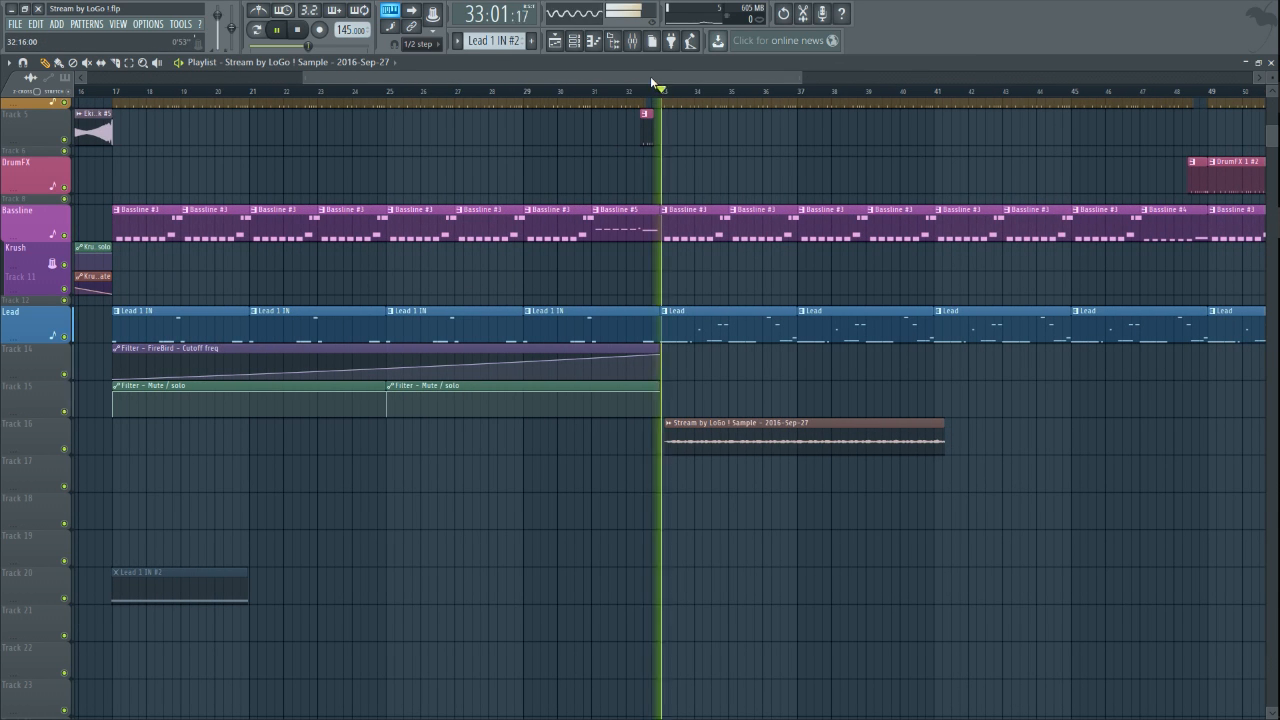
- Align the recorded clip's start exactly with bar 33 while the song plays
left_click_drag(650, 77, 713, 92)
scroll(391, 453, "up", 3)
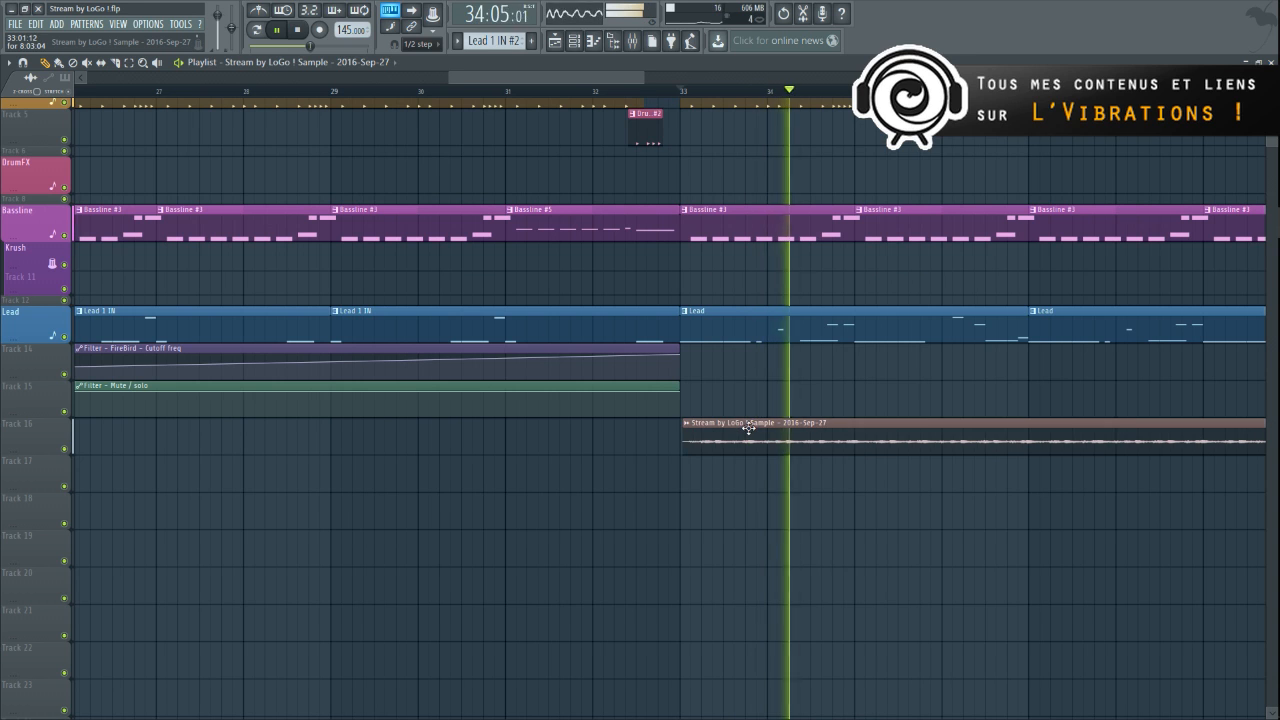
scroll(720, 167, "down", 3)
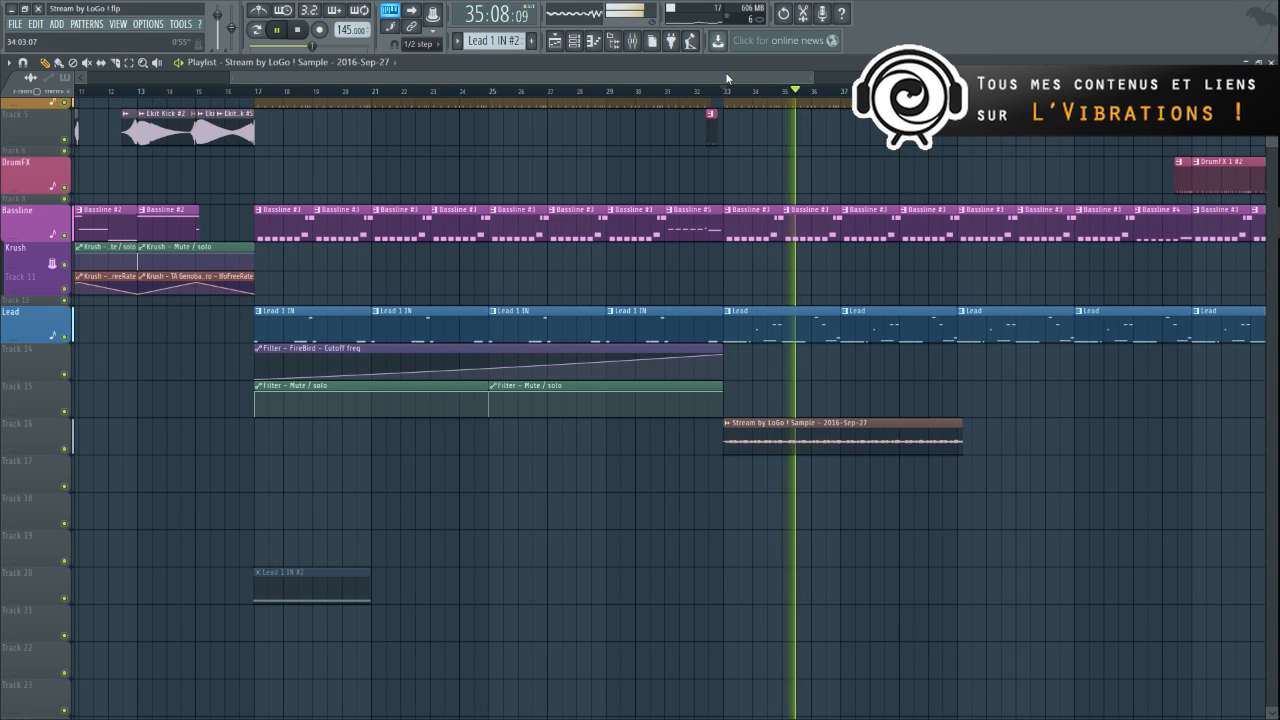
left_click_drag(735, 78, 808, 98)
scroll(661, 420, "up", 3)
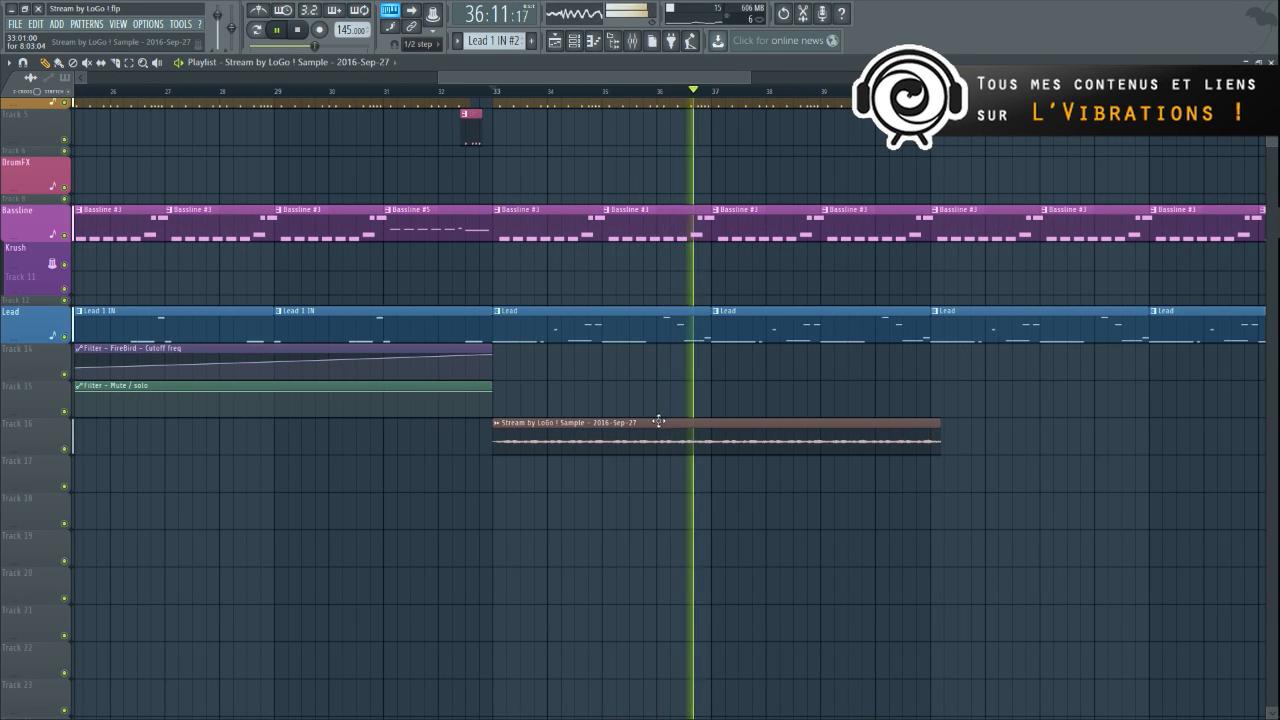
- Shift the recorded clip one step earlier to 32.16.00 and play the result from bar 33
key("space")
scroll(540, 440, "up", 3)
scroll(454, 440, "up", 2)
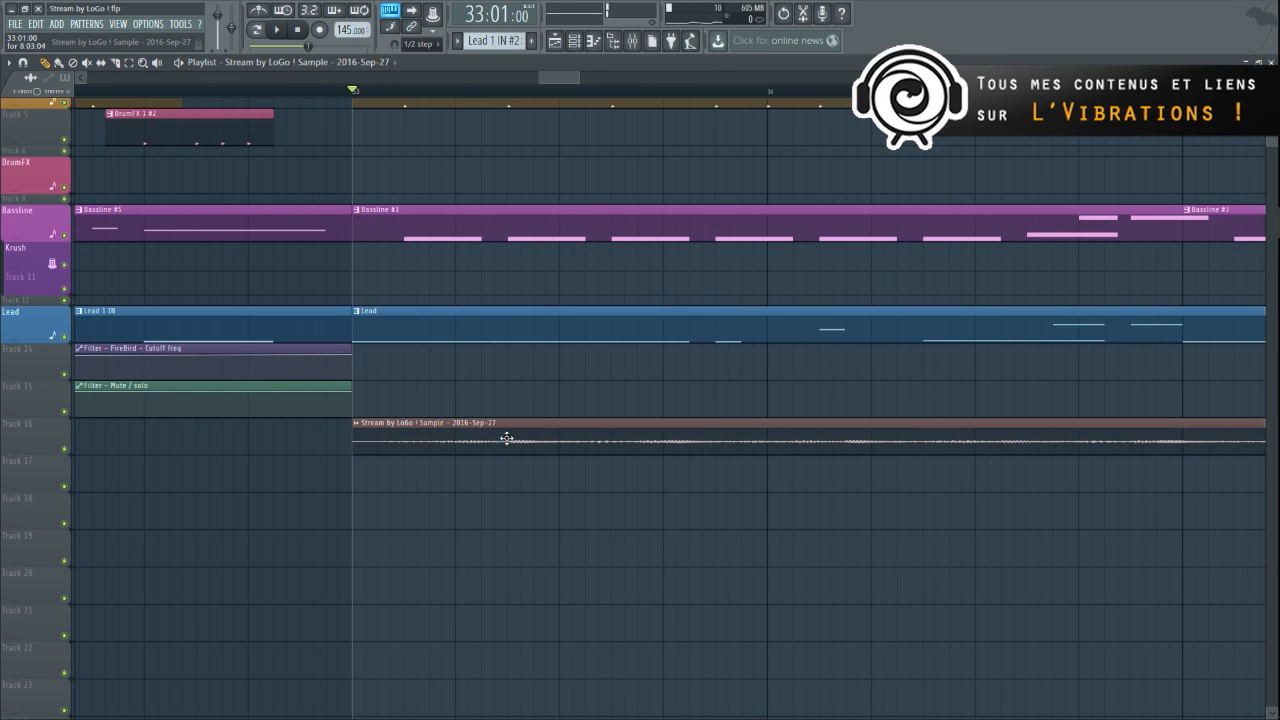
left_click_drag(535, 434, 509, 434)
key("space")
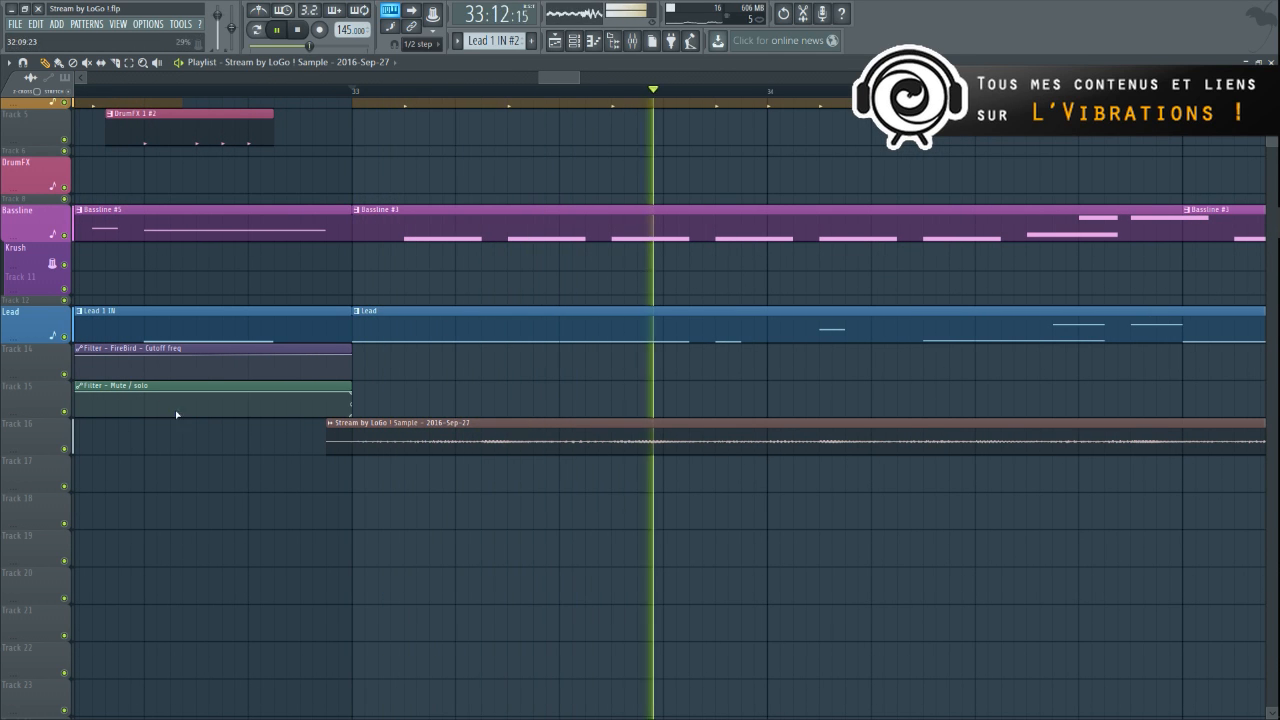
- Isolate Track 16 together with the Bassline track and listen to them from bar 33
key("space")
right_click(66, 451)
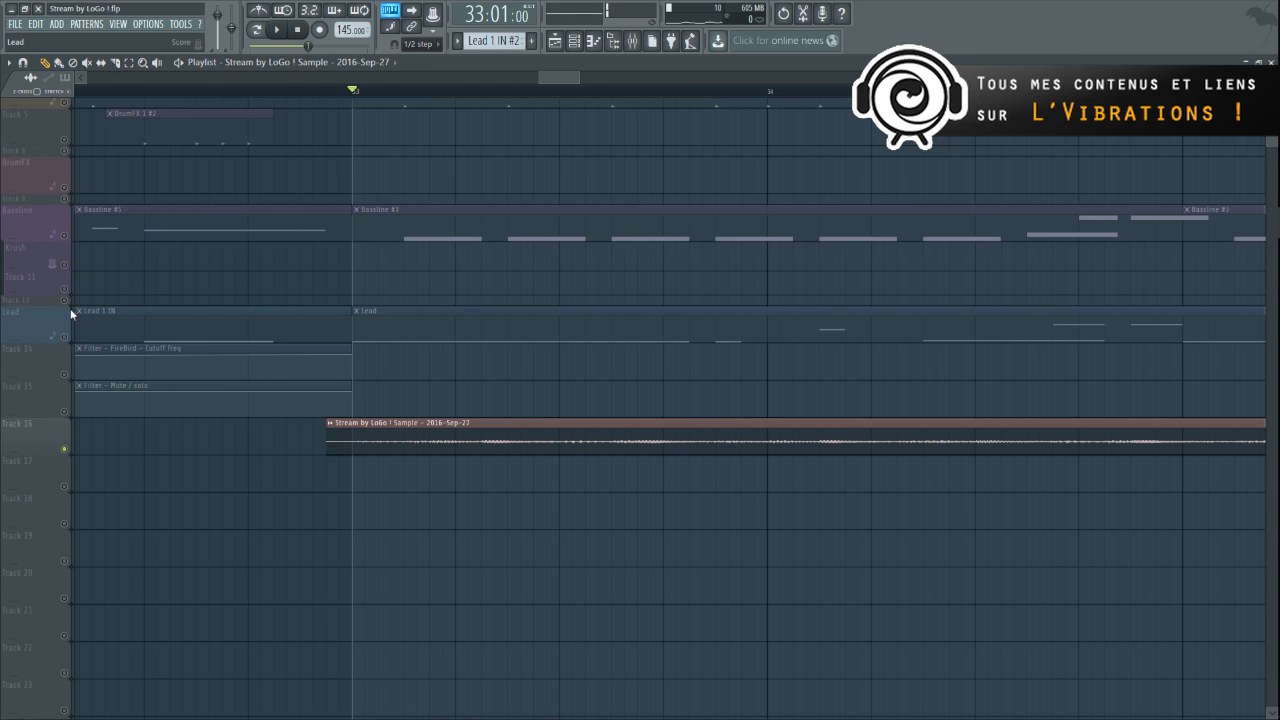
left_click(65, 236)
key("space")
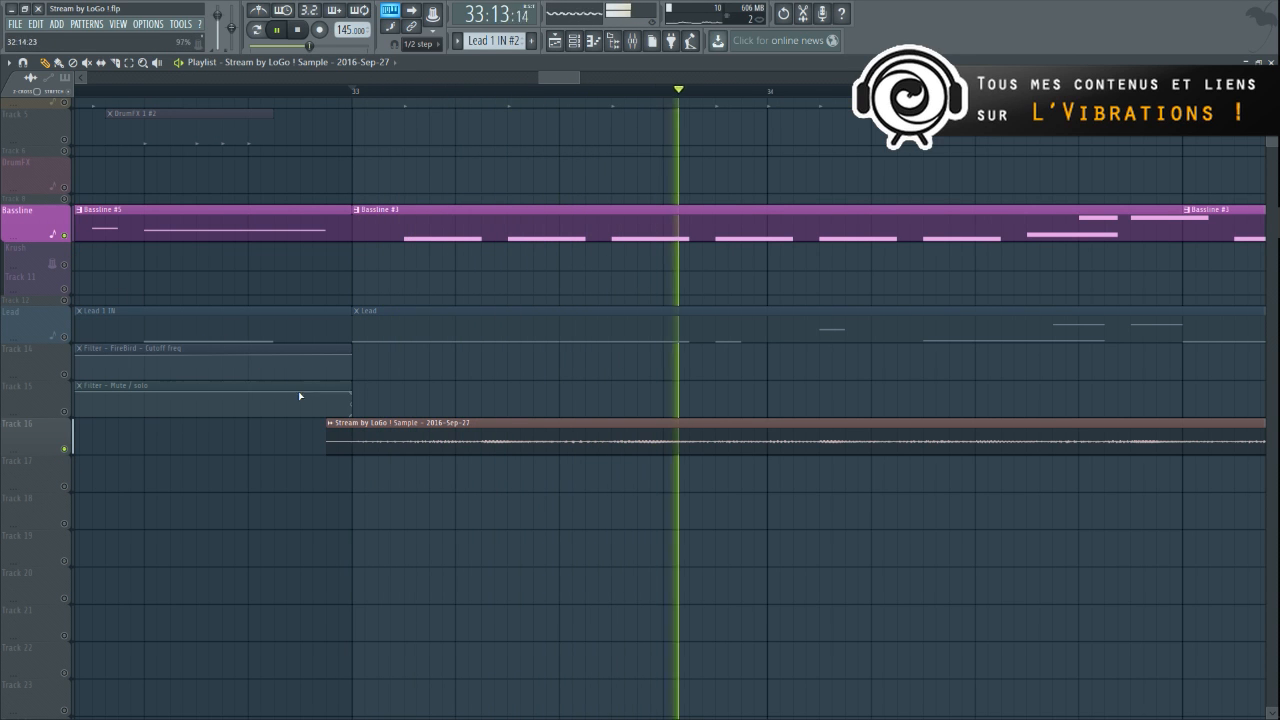
key("space")
- Isolate the Lead track together with Track 16 and play them from bar 33
right_click(66, 338)
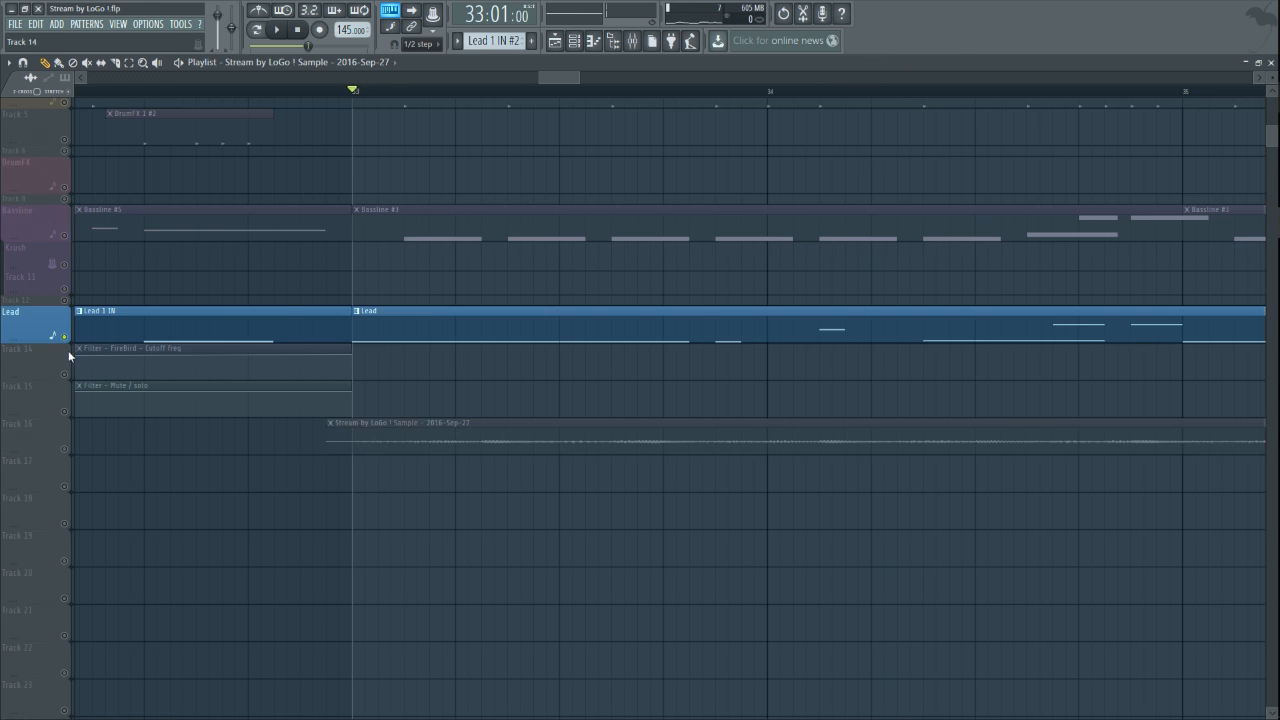
left_click(65, 449)
key("space")
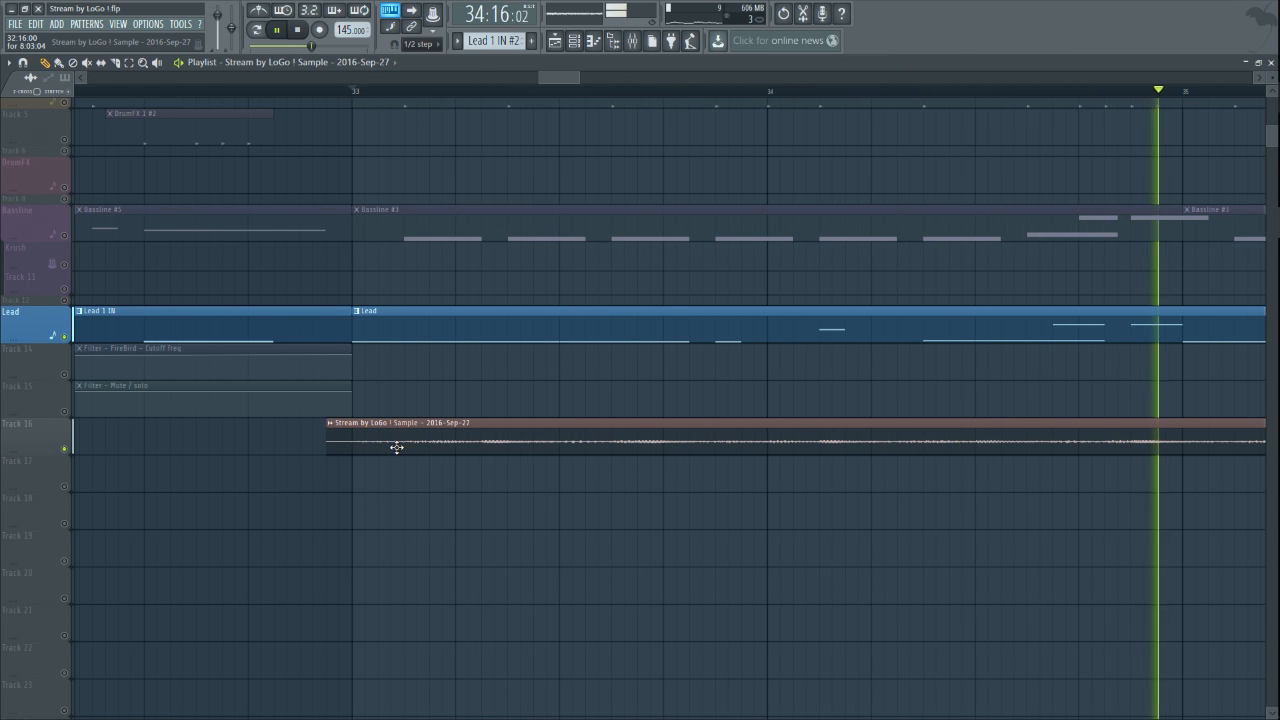
scroll(397, 448, "down", 3)
scroll(843, 420, "up", 3)
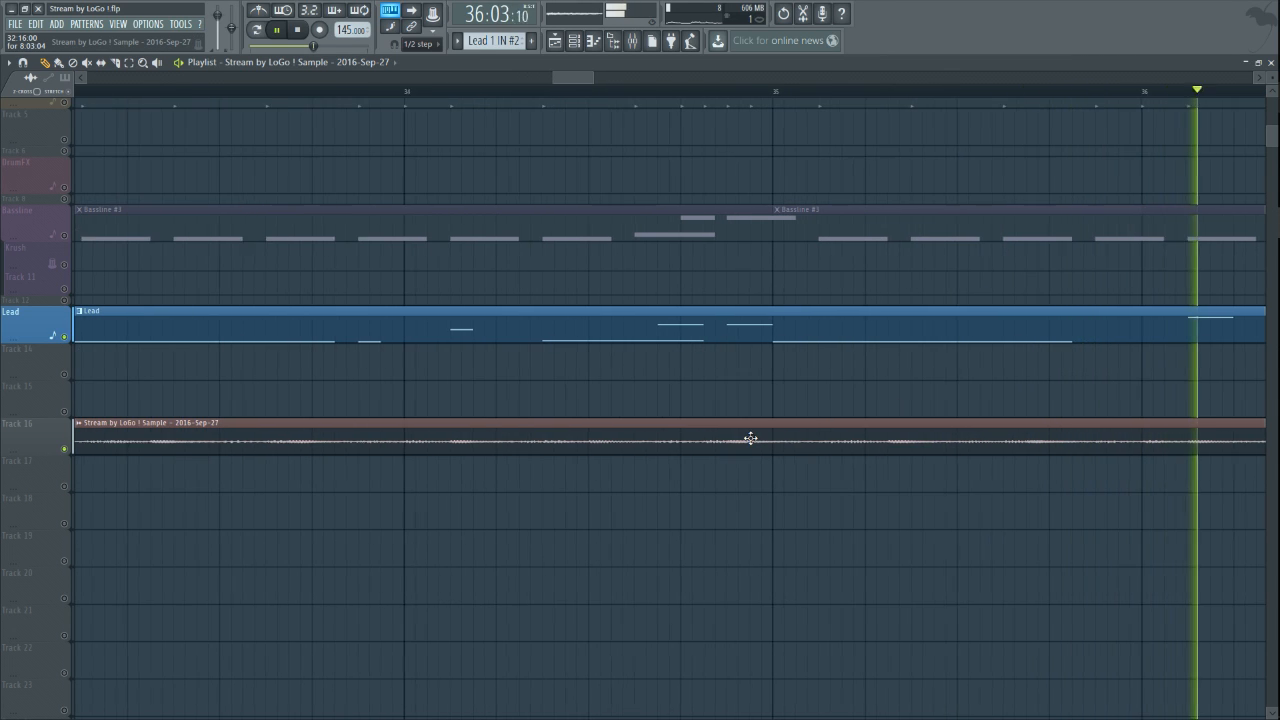
- Nudge the recorded clip half a step later to 32.16.12 while listening to it against the Lead
scroll(750, 438, "up", 2)
scroll(42, 434, "down", 1)
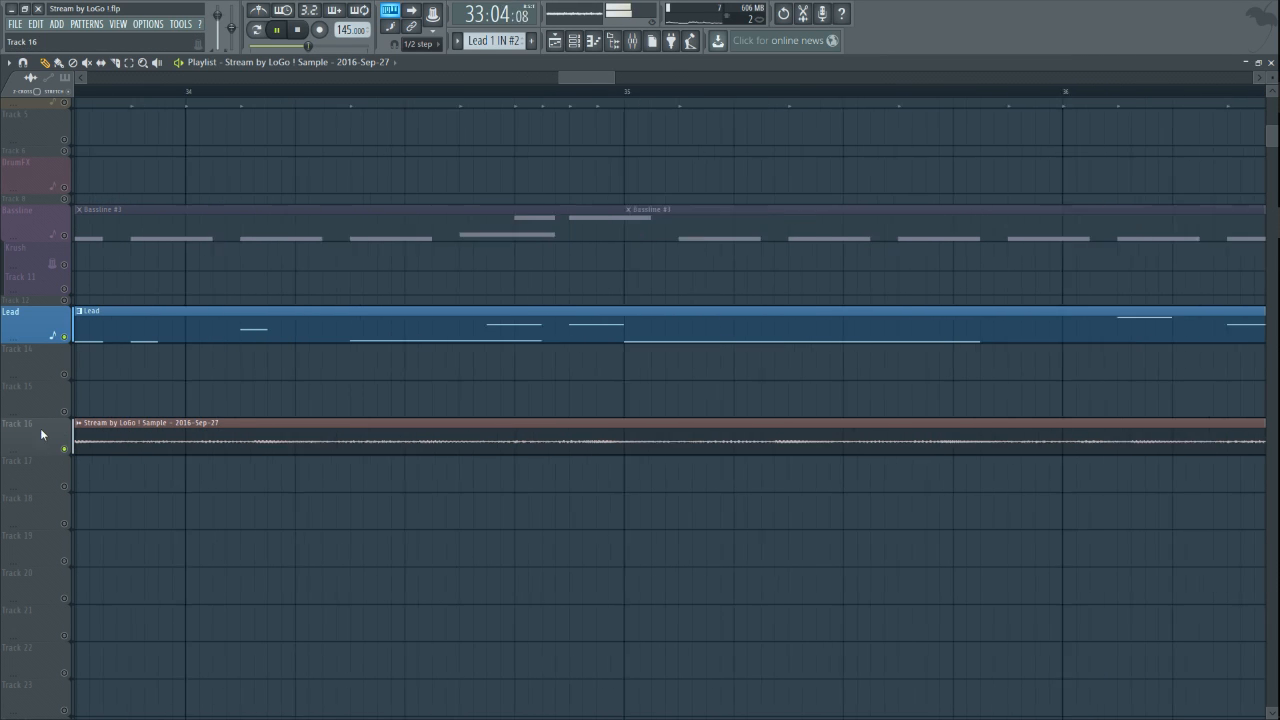
scroll(525, 88, "down", 3)
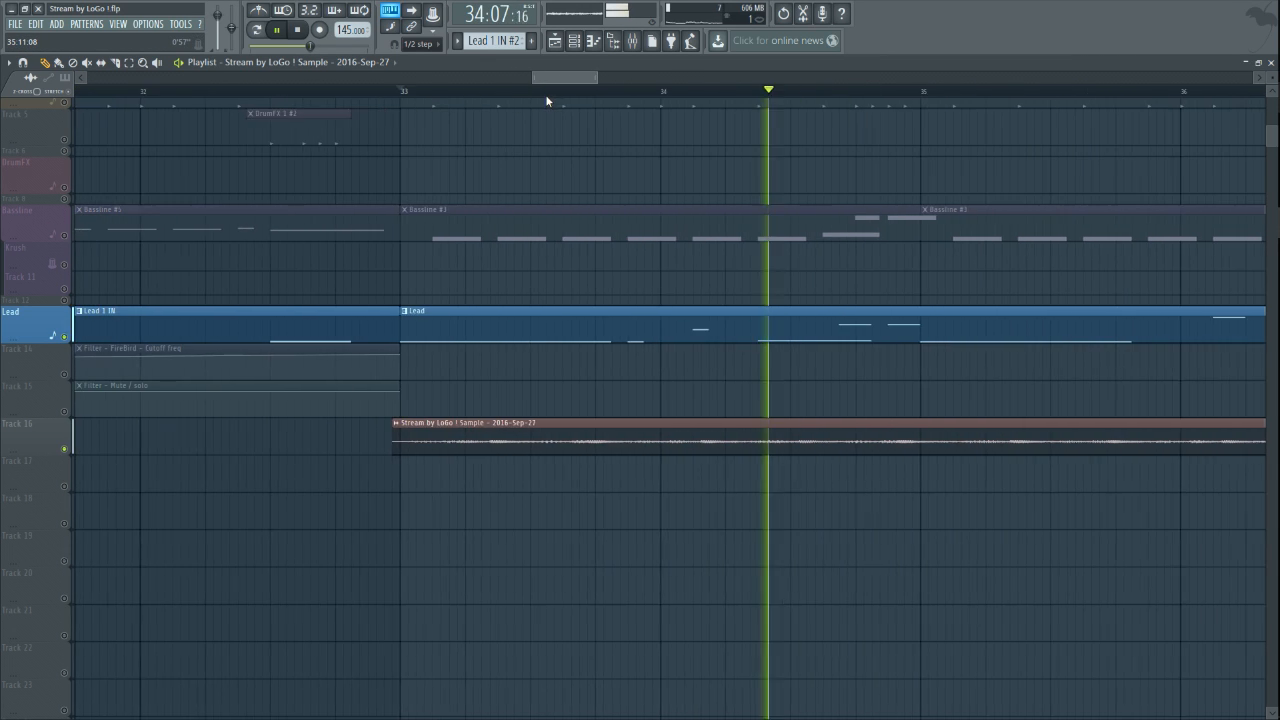
scroll(432, 320, "up", 1)
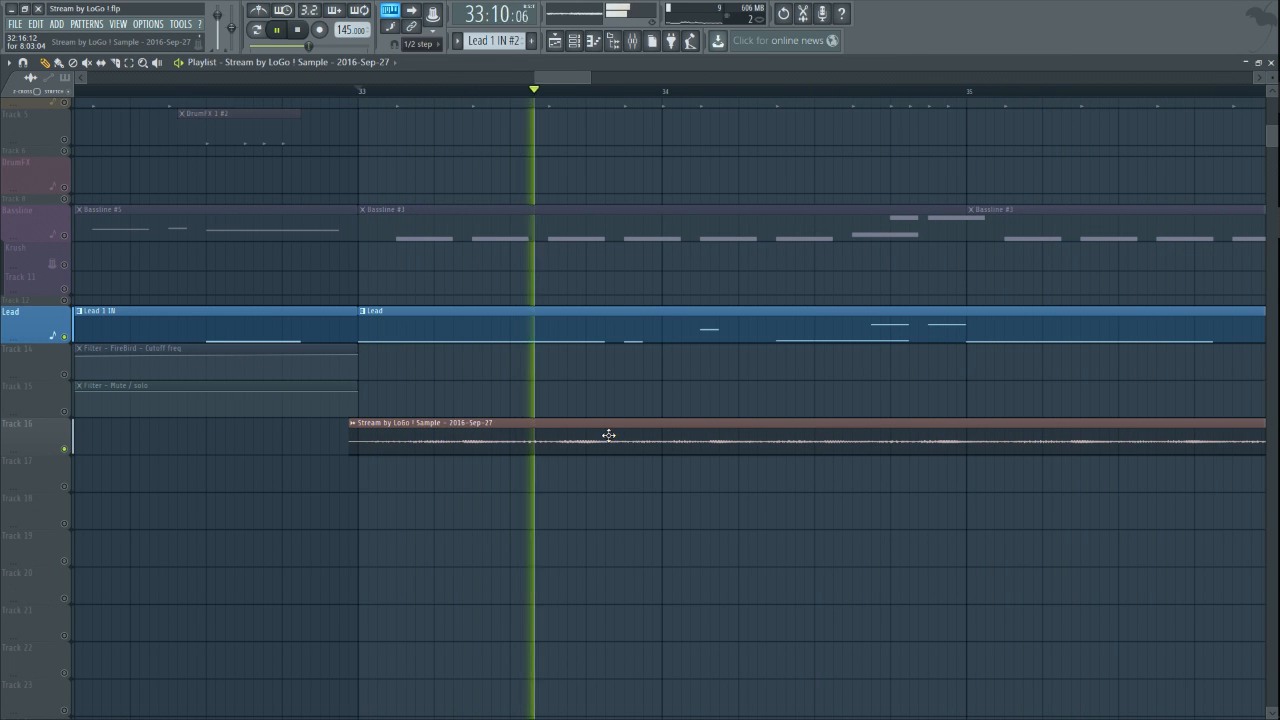
key("space")
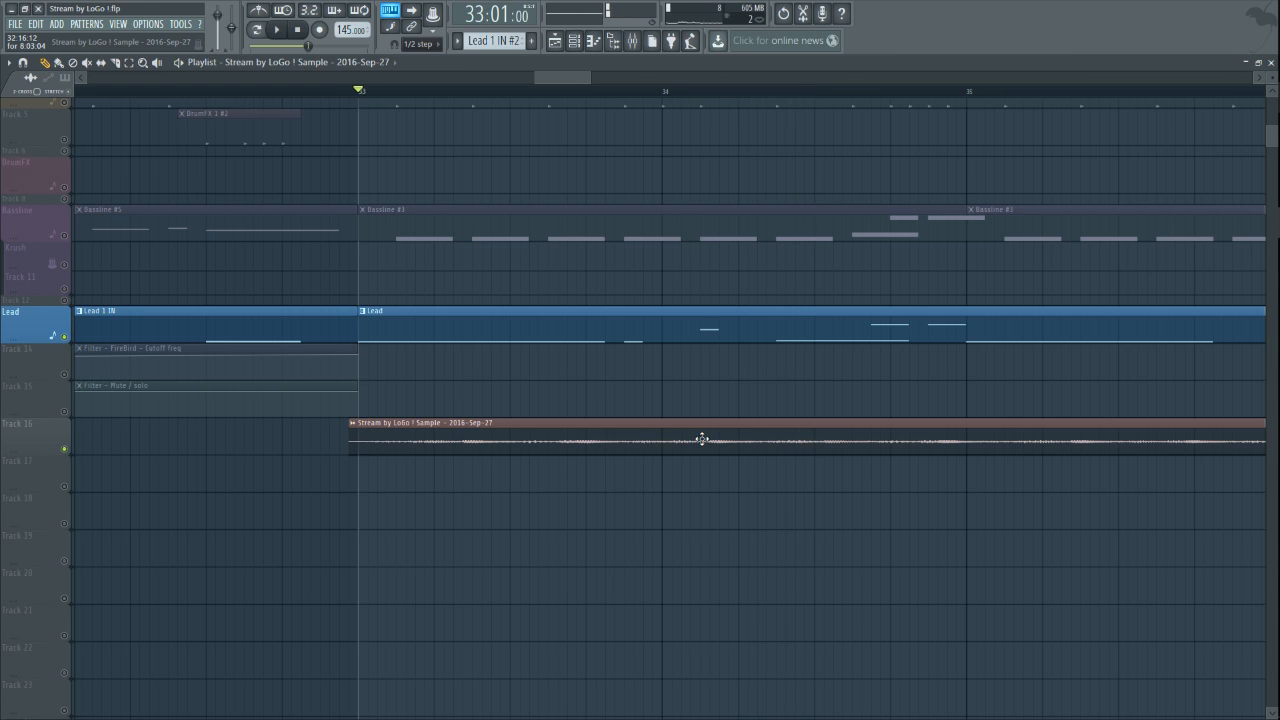
- Set the recorded clip's start to 32.16.00 and listen to it with the Lead from bar 33
scroll(702, 440, "up", 2)
key("space")
scroll(688, 466, "down", 5)
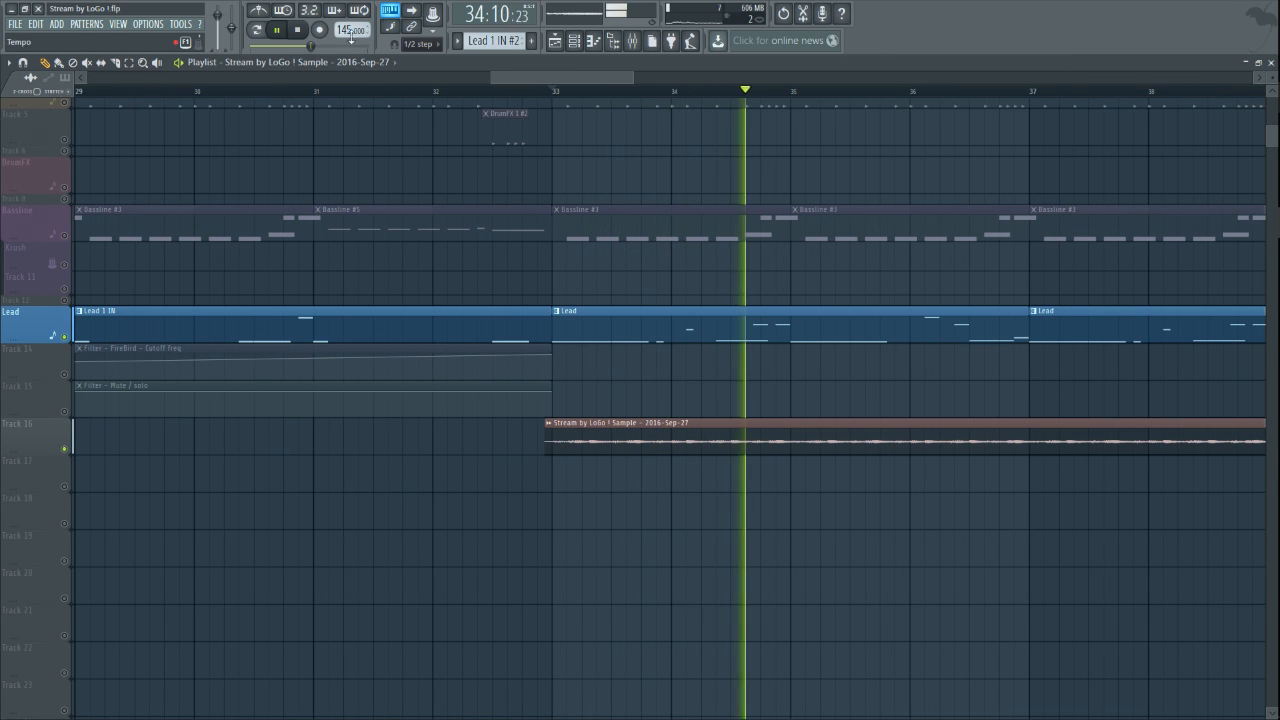
key("space")
left_click_drag(533, 79, 579, 80)
scroll(370, 340, "down", 2)
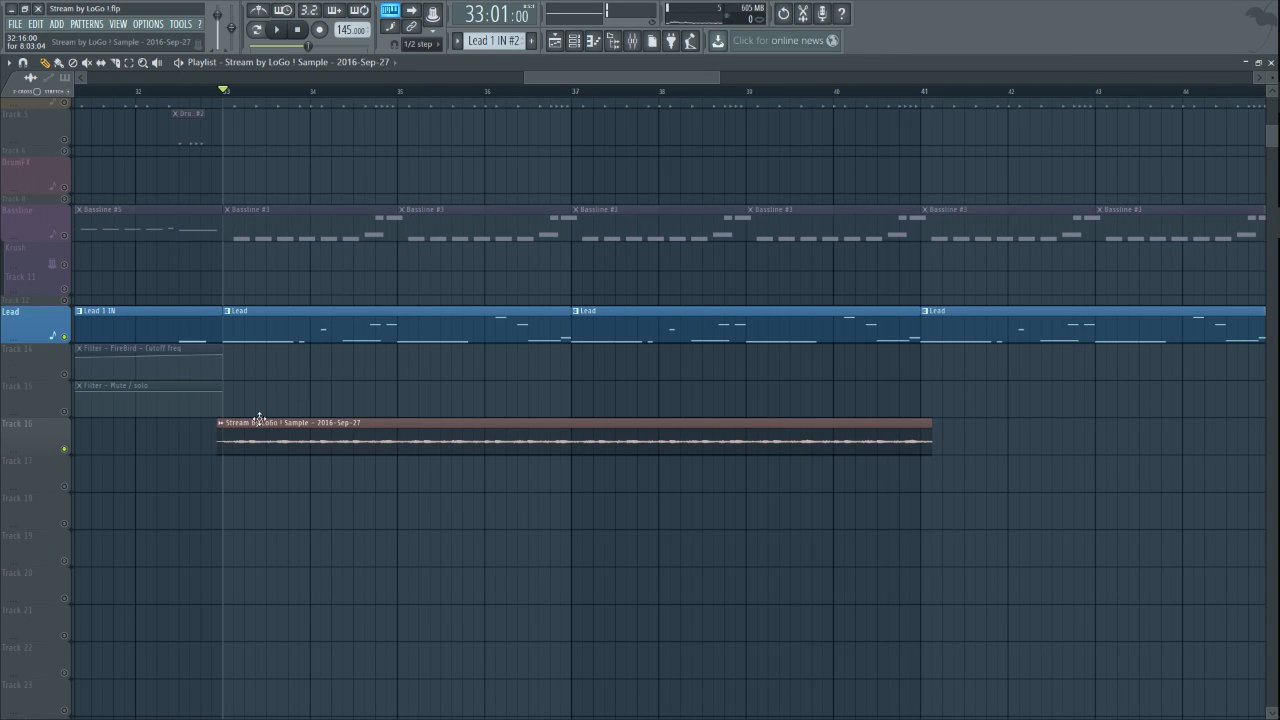
- Open the recorded clip's channel settings and route it to its own mixer track 6
double_click(259, 425)
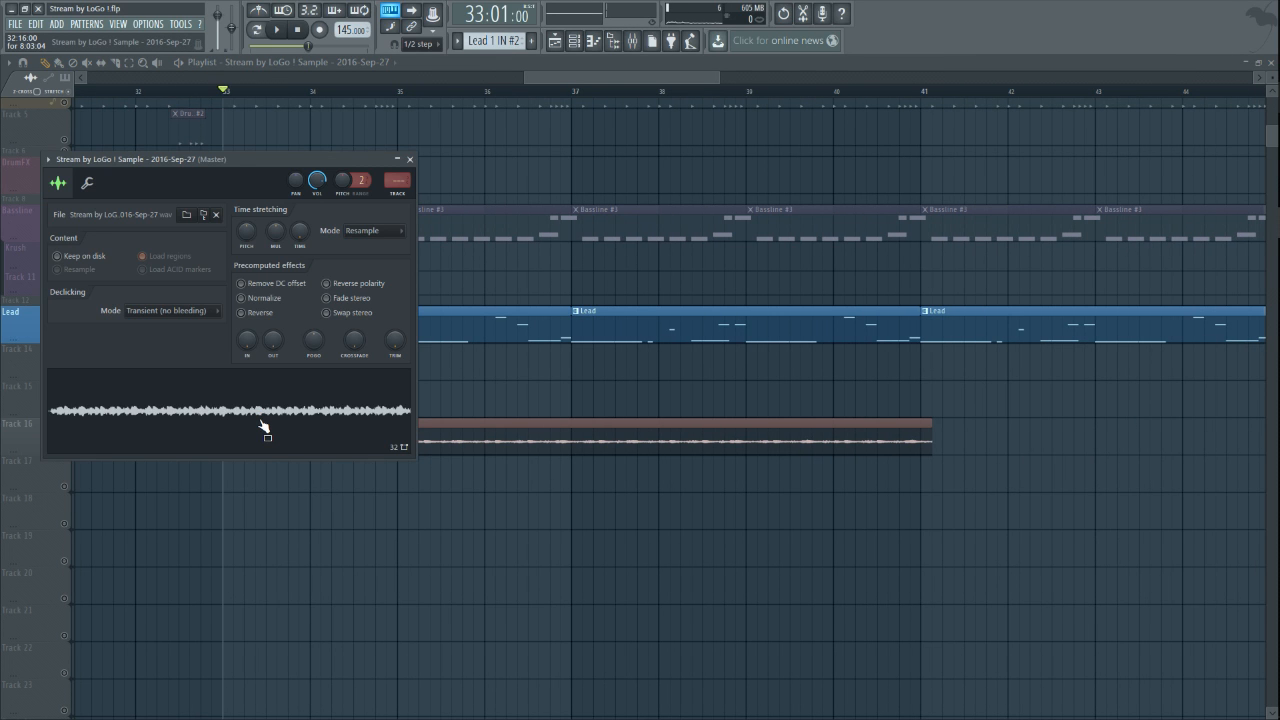
key("ctrl+l")
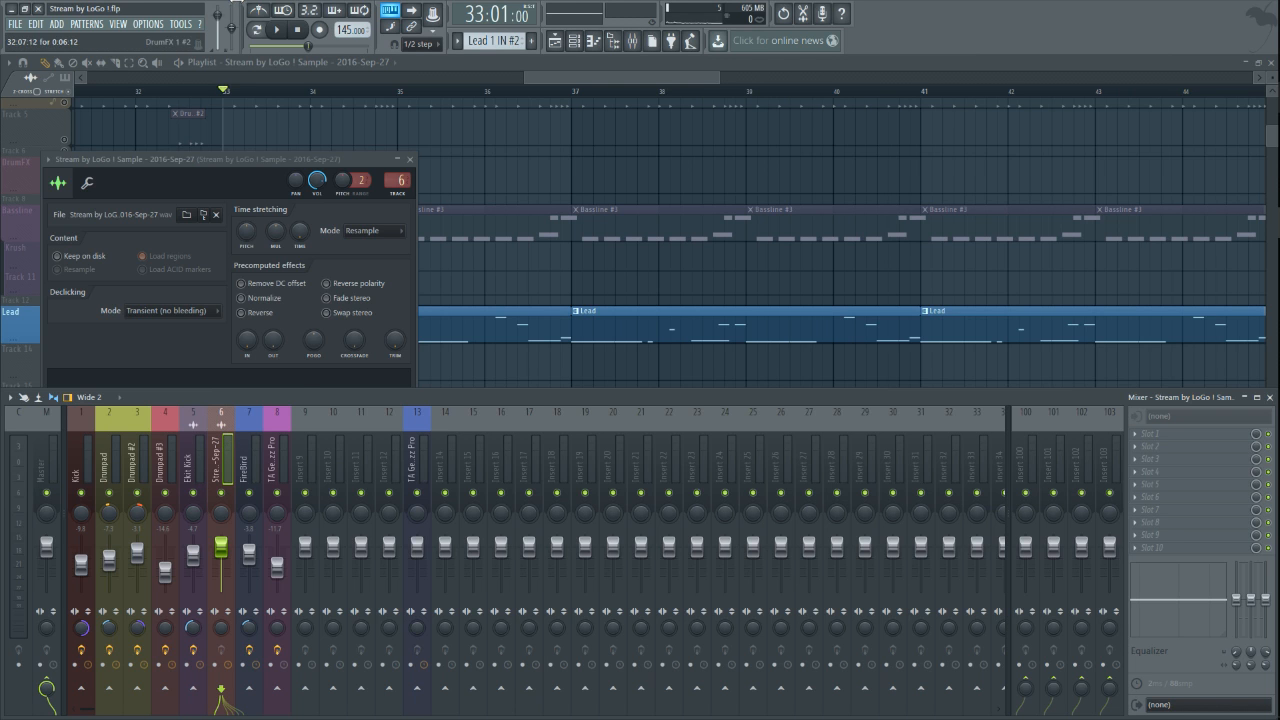
- Move the FireBird mixer track two positions along the mixer to insert 9
left_click(249, 420)
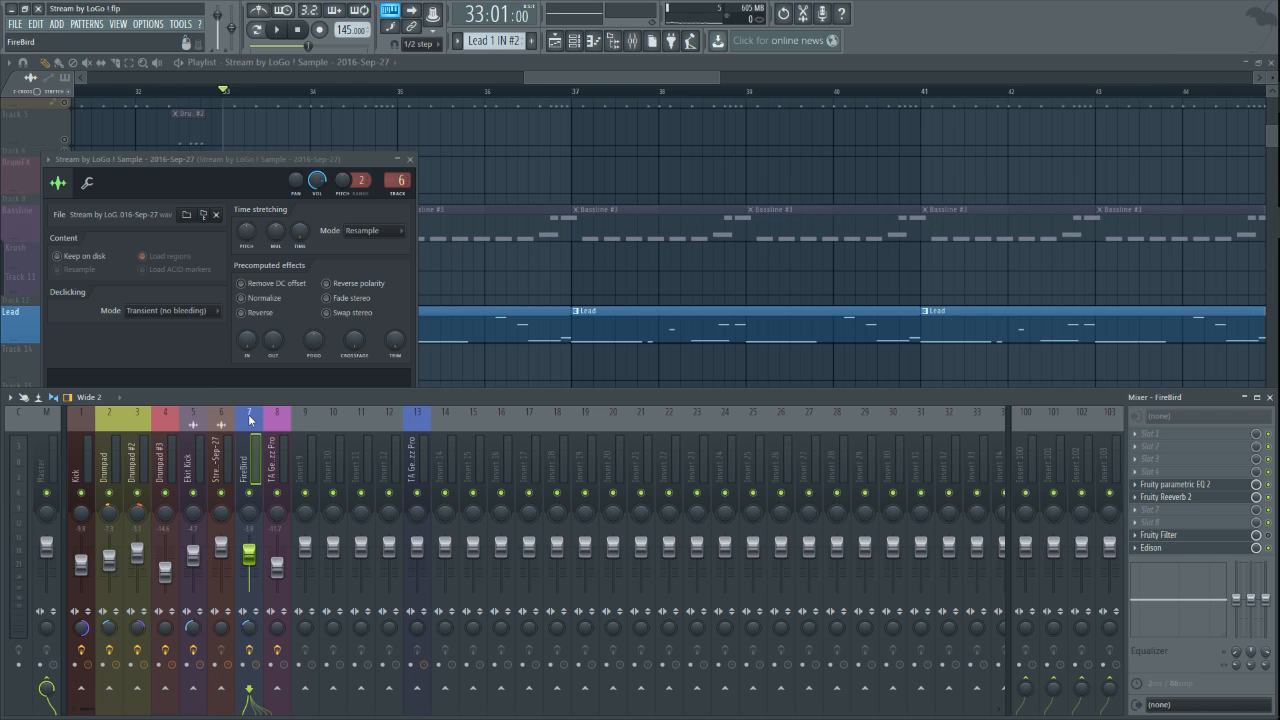
key("alt+Right")
key("alt+Right")
- Move the recorded sample's mixer track from insert 6 to insert 9, directly after FireBird
key("Left")
key("Left")
key("Left")
key("Left")
key("Right")
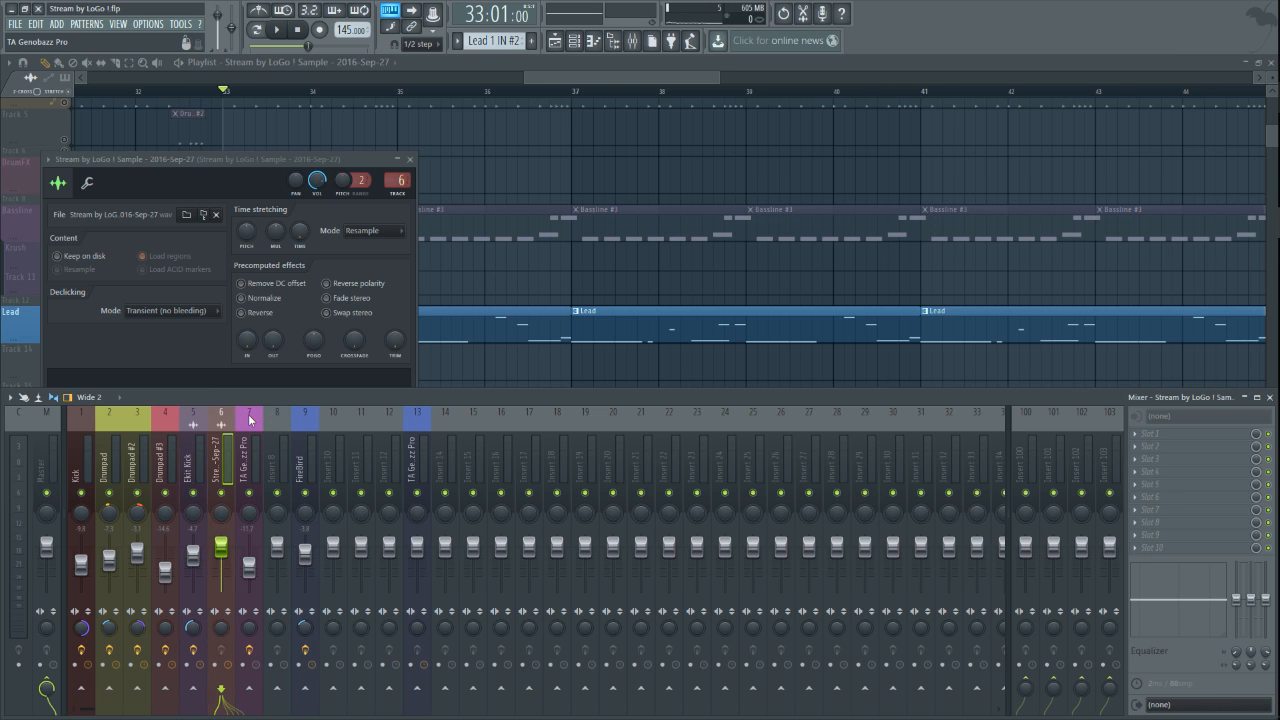
key("alt+Right")
key("alt+Right")
key("alt+Right")
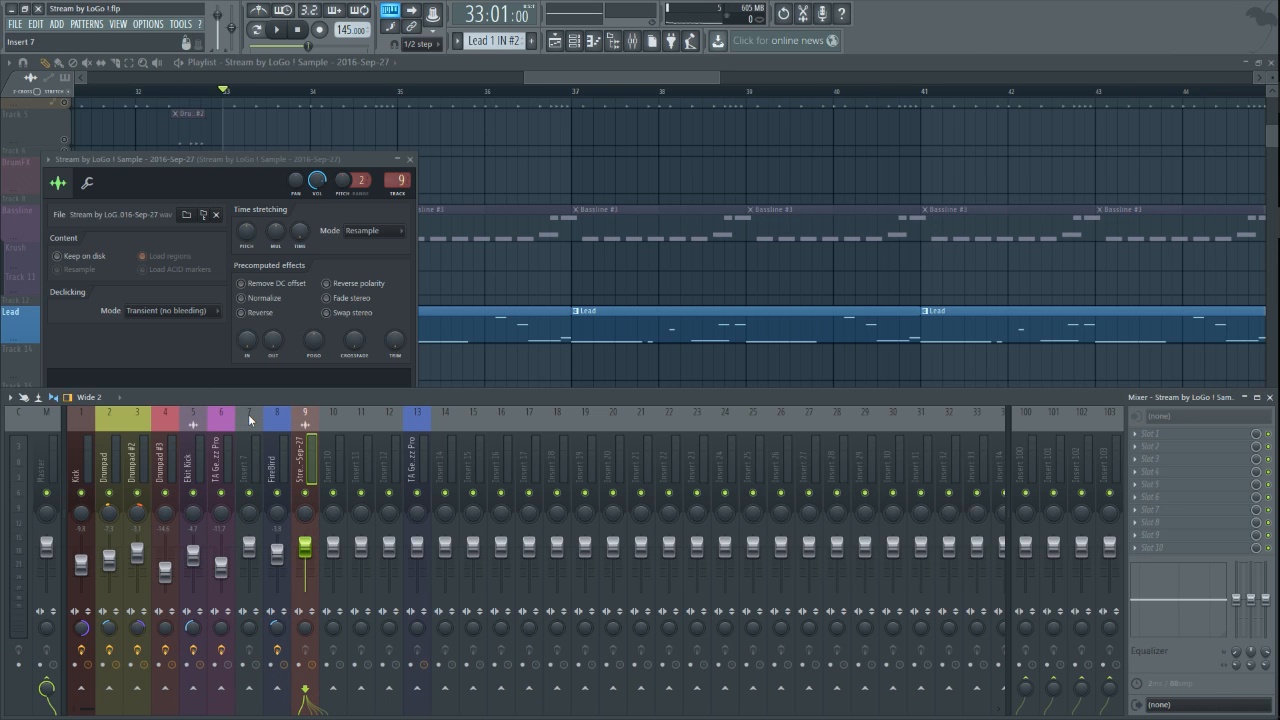
- Rename mixer insert 9 to "Firebird Souscouche" and give it the same blue colour family as the Lead
right_click(300, 444)
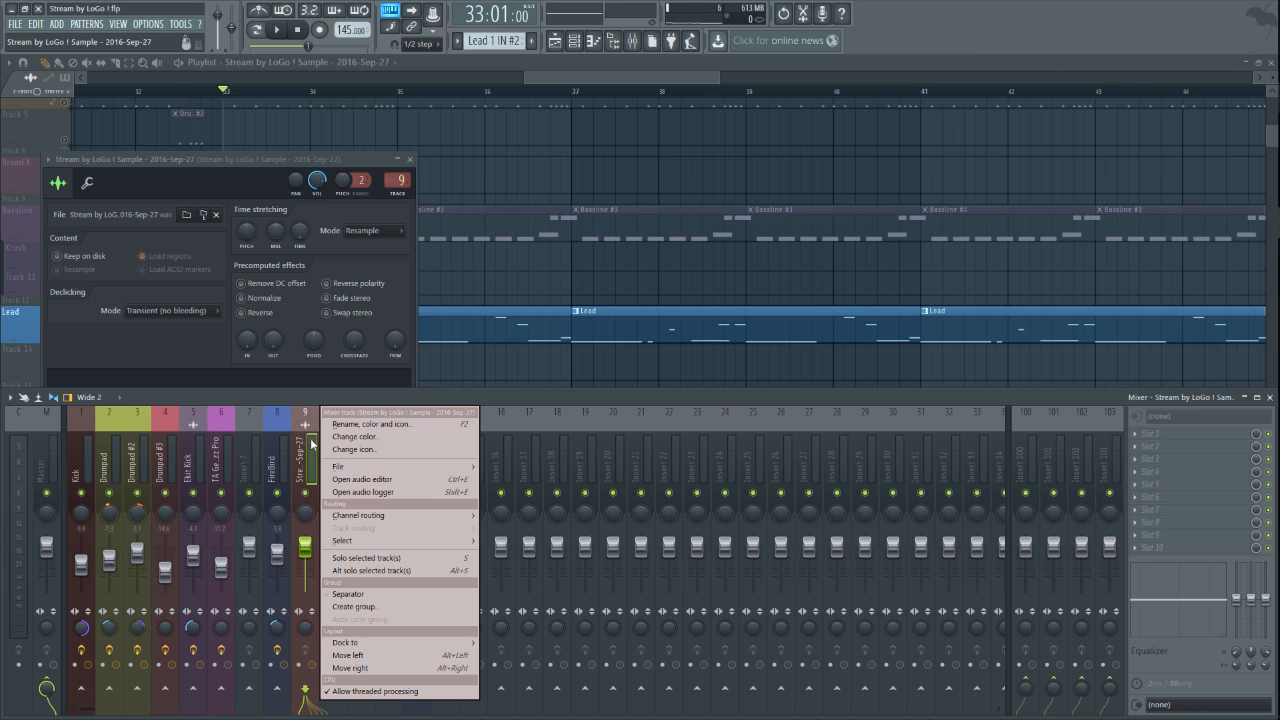
left_click(364, 424)
type("F")
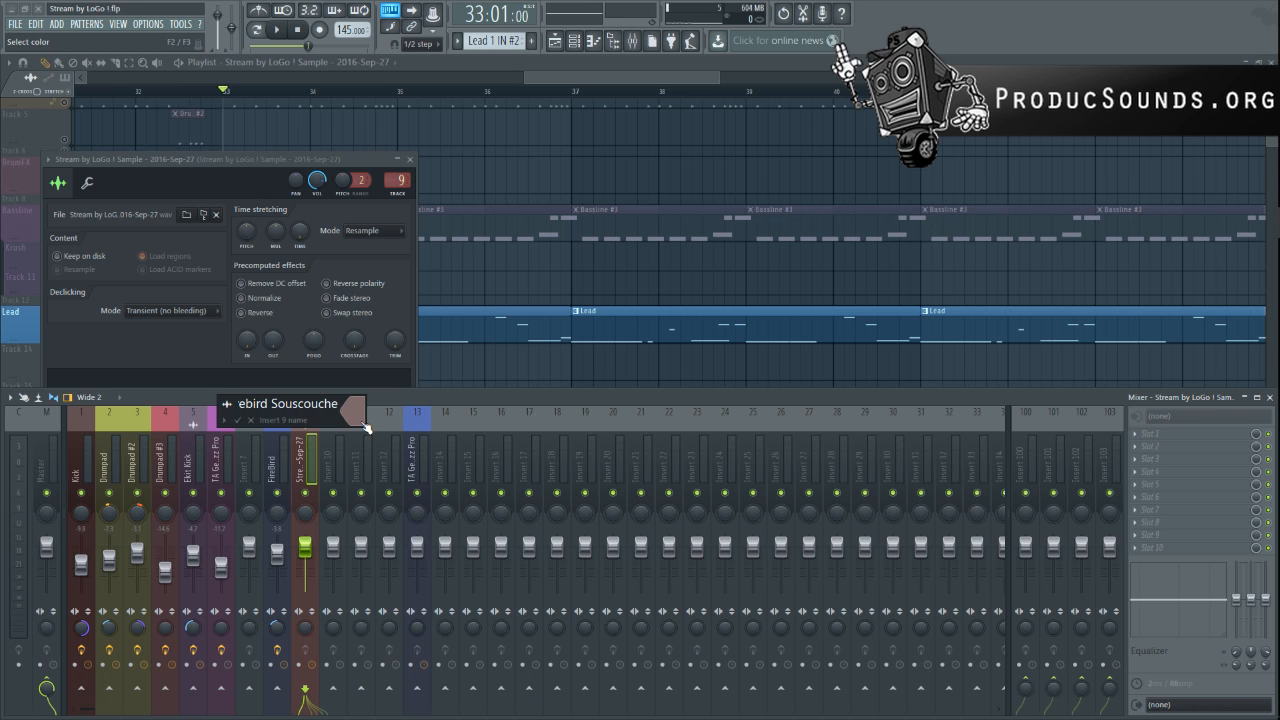
left_click(352, 410)
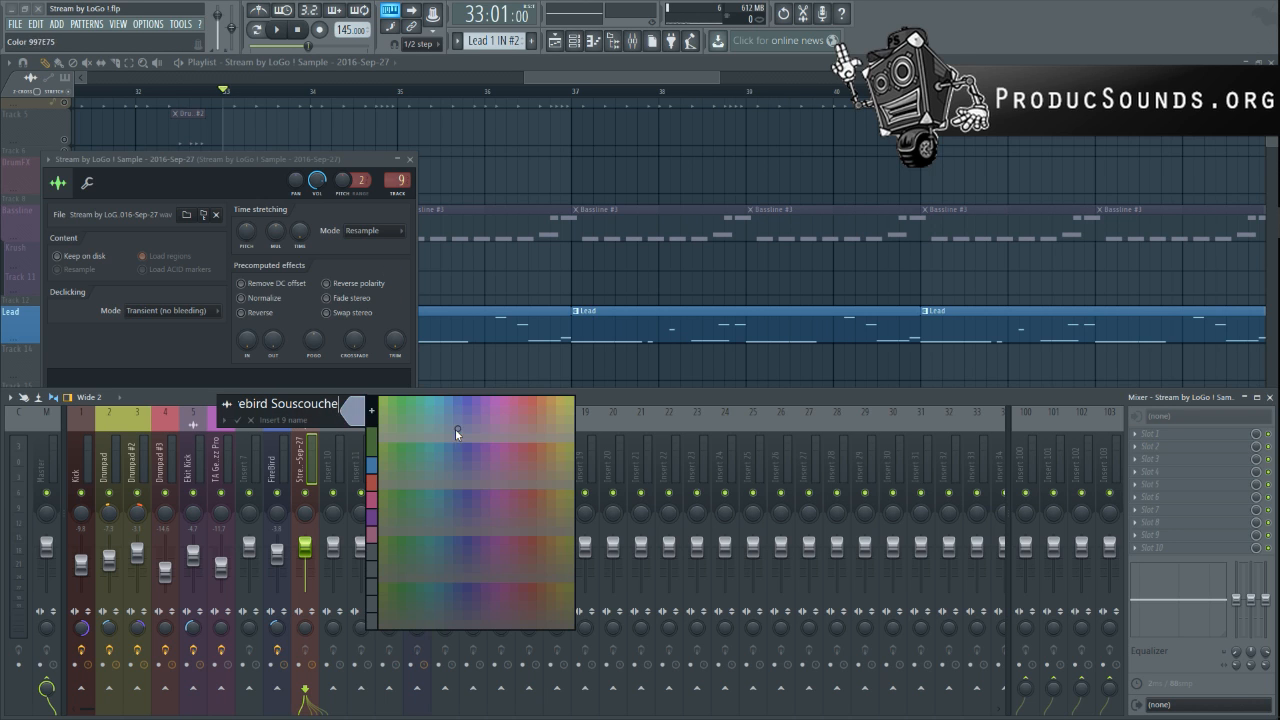
left_click(366, 462)
key("Return")
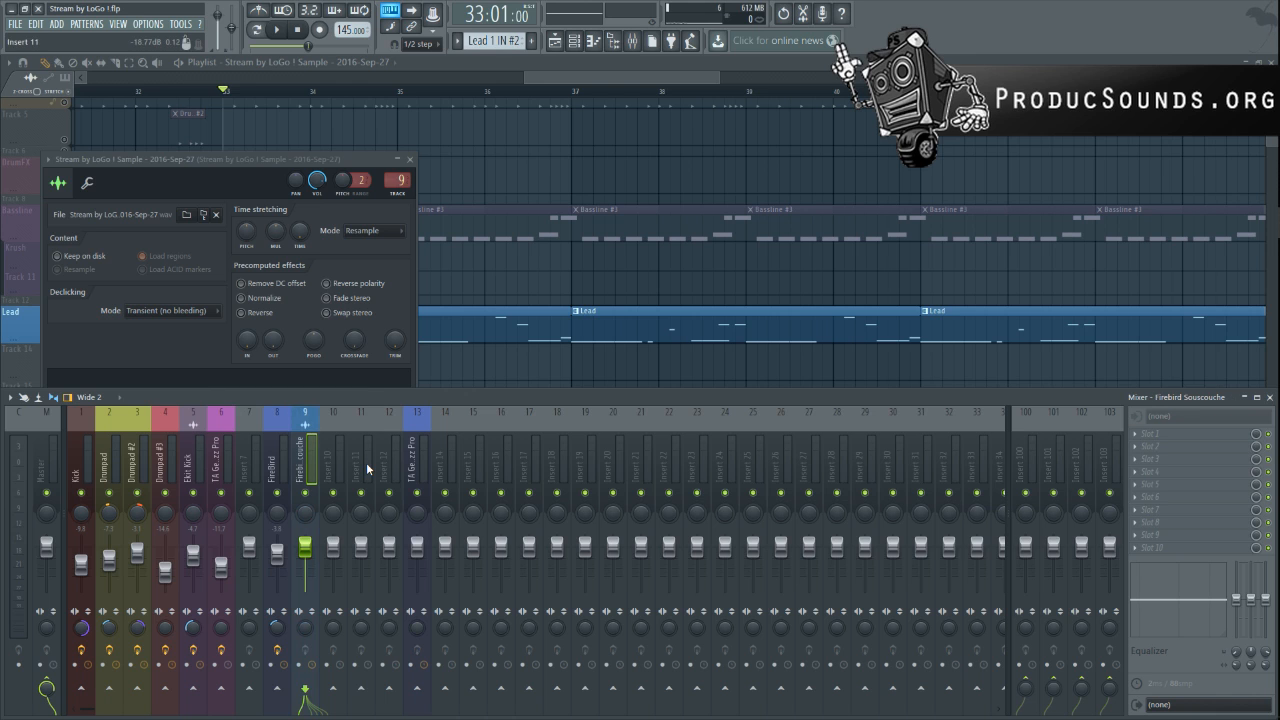
- Play from bar 33 and raise the Firebird Souscouche fader to 125% (5.6 dB)
key("space")
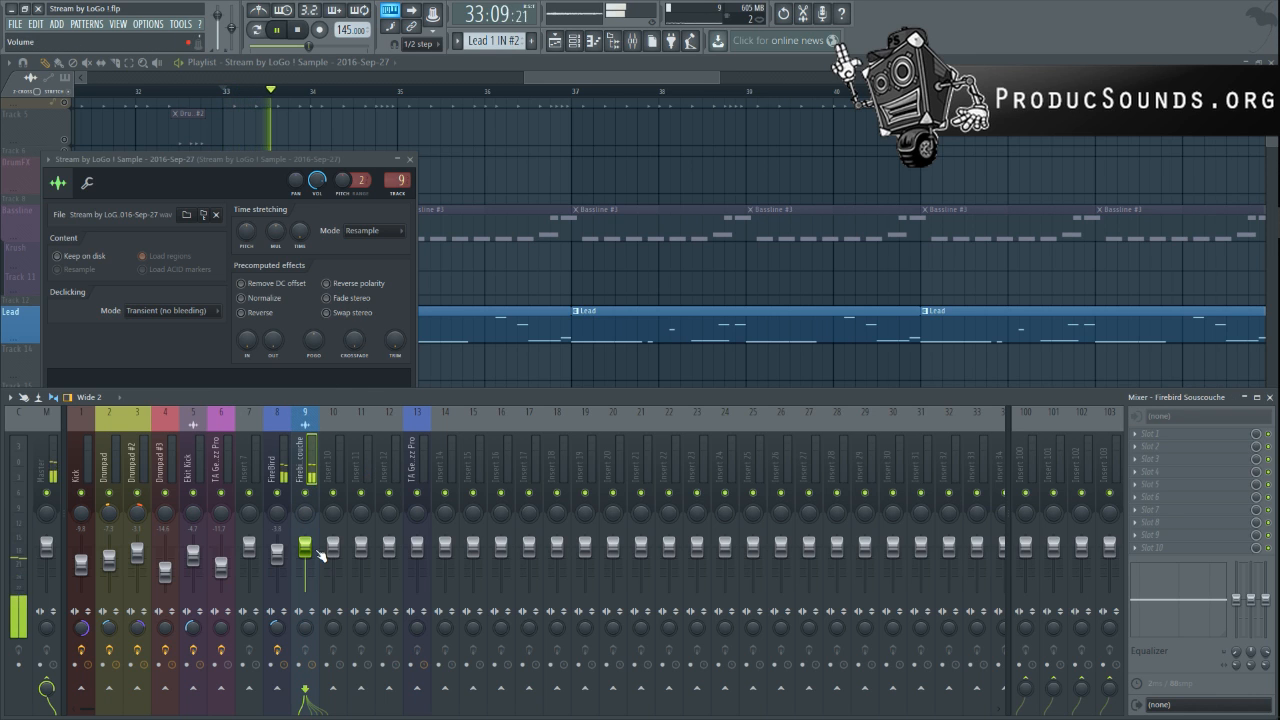
left_click_drag(305, 547, 305, 535)
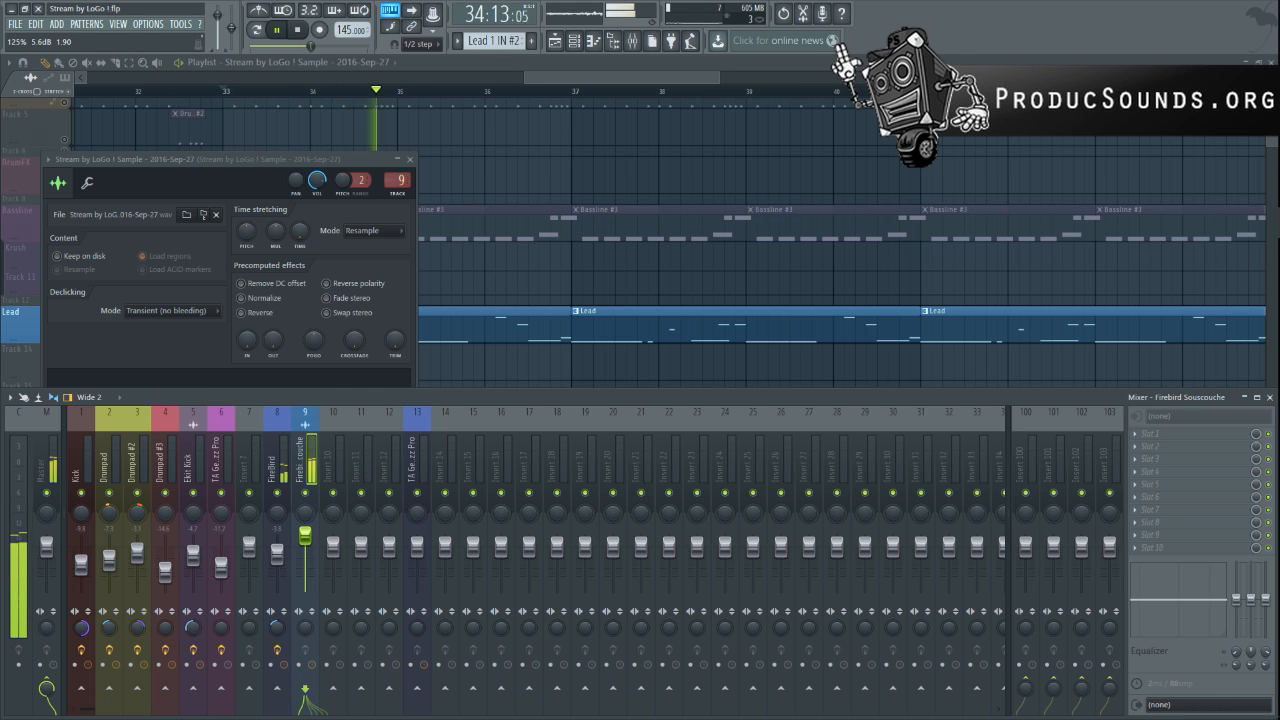
- Lower the Firebird Souscouche fader back to near its default level and stop playback
left_click_drag(308, 537, 308, 553)
key("space")
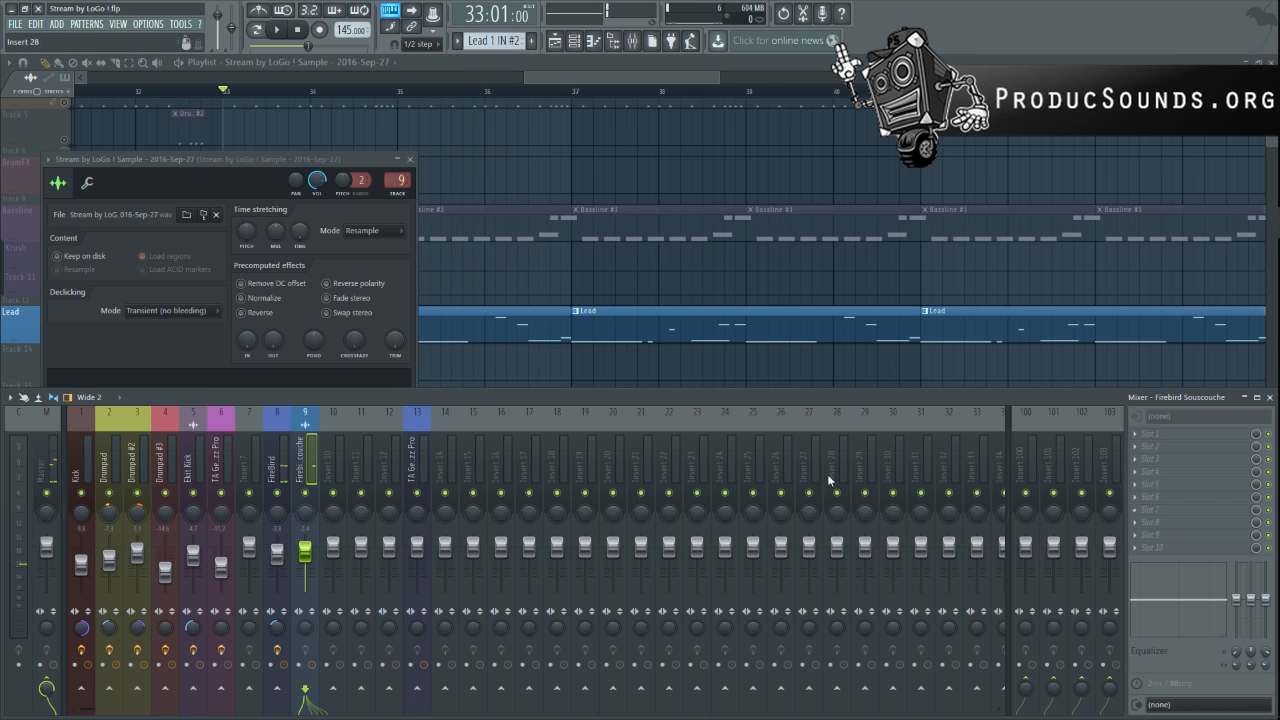
- Clear effect slot 10 on the FireBird mixer track and move its Fruity Filter from slot 9 to slot 10
left_click(280, 468)
left_click(1150, 552)
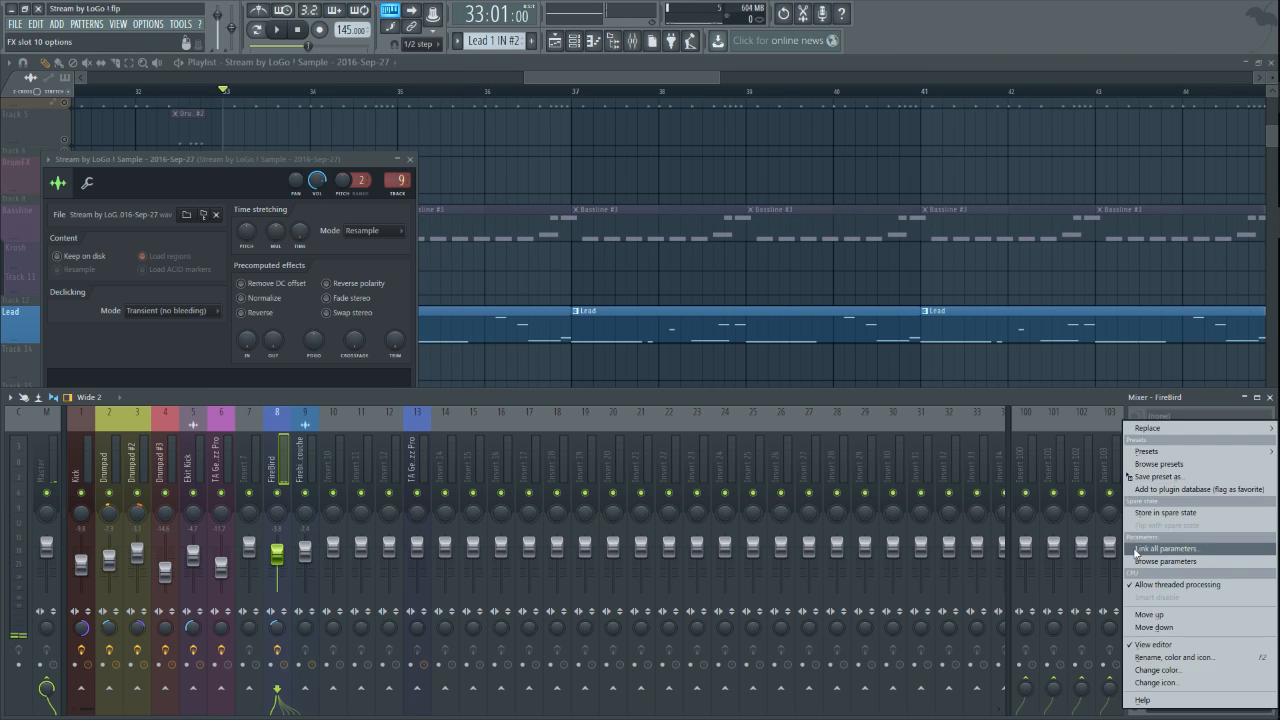
mouse_move(1142, 430)
left_click(1108, 44)
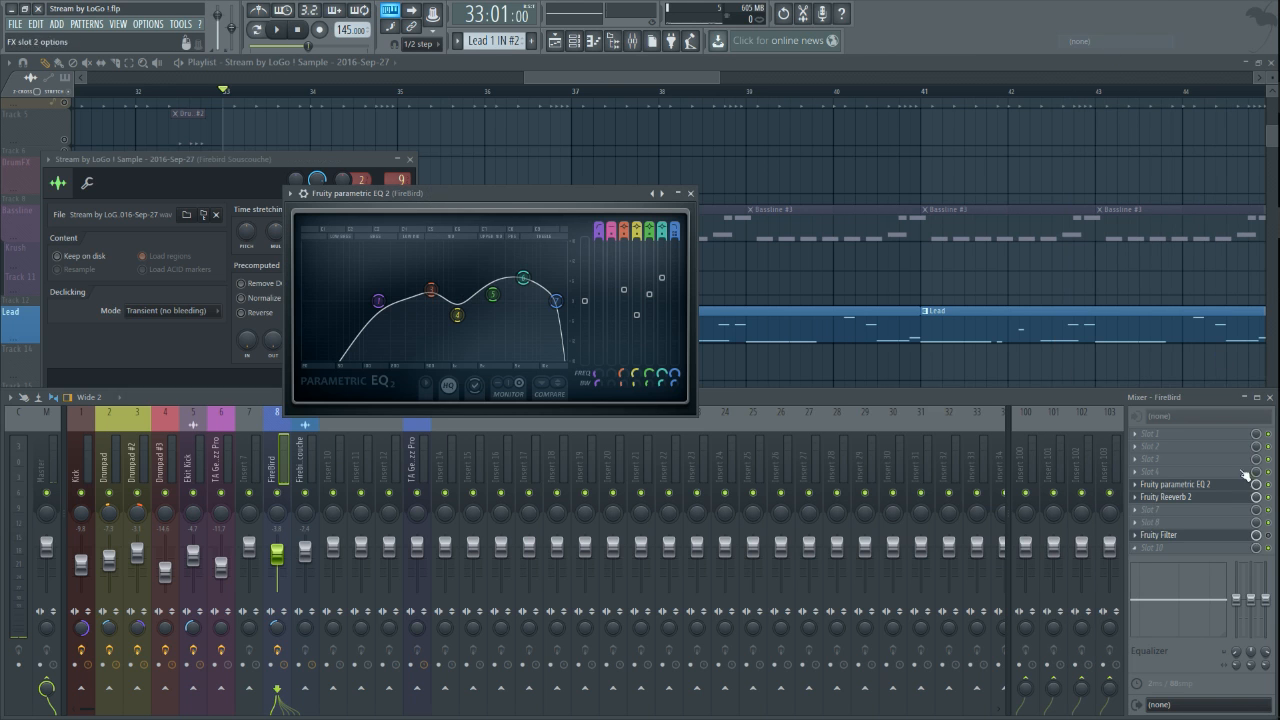
left_click_drag(1190, 543, 1190, 555)
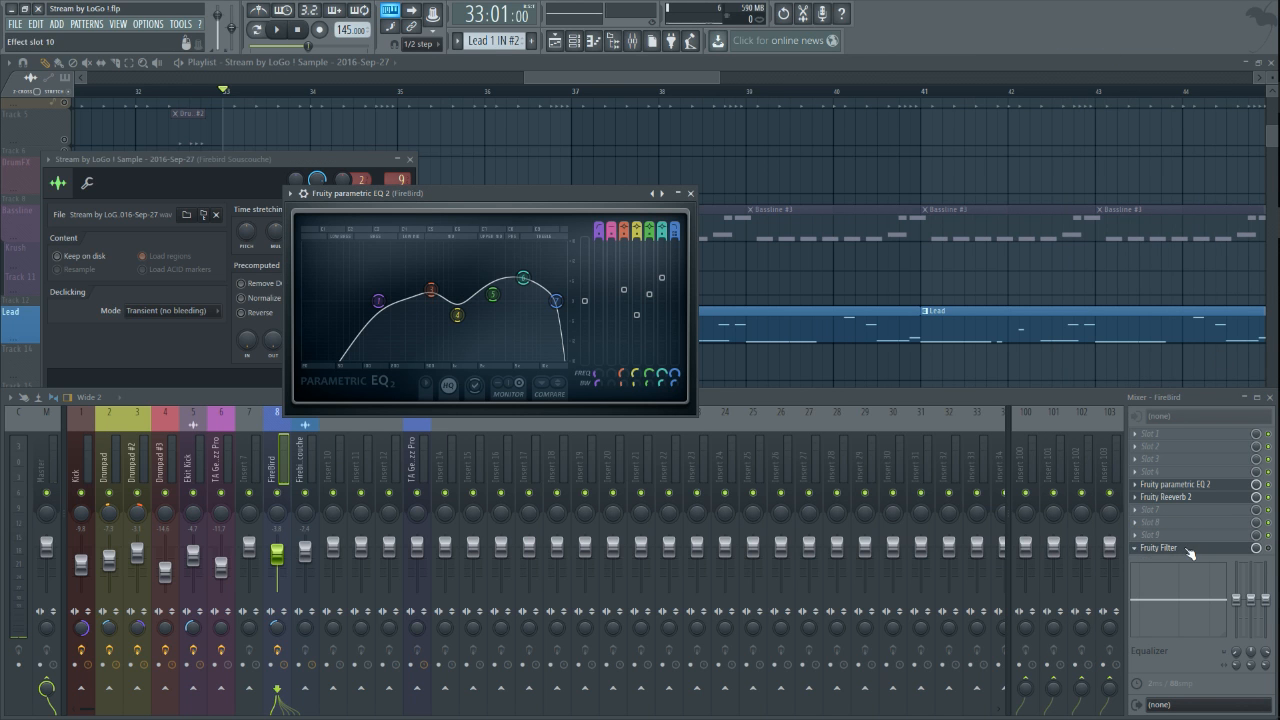
- Select the Firebird Souscouche track and listen to the layered leads from bar 33 twice
left_click(297, 458)
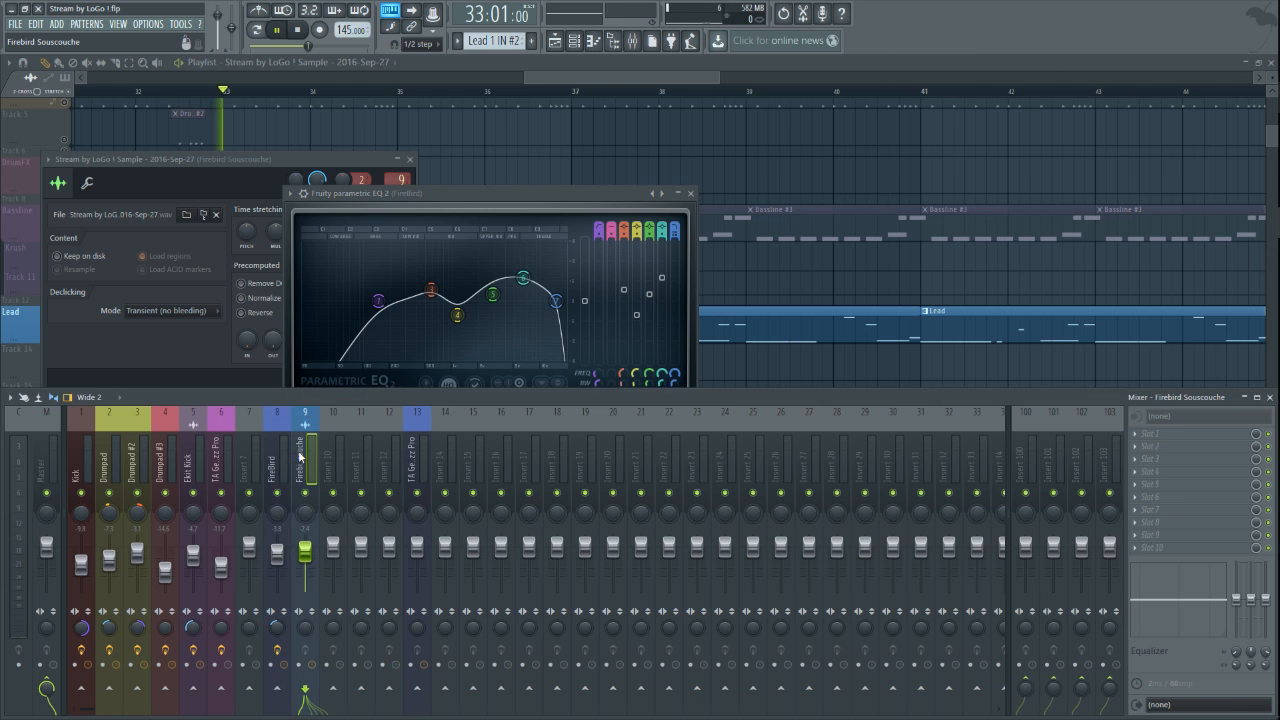
key("space")
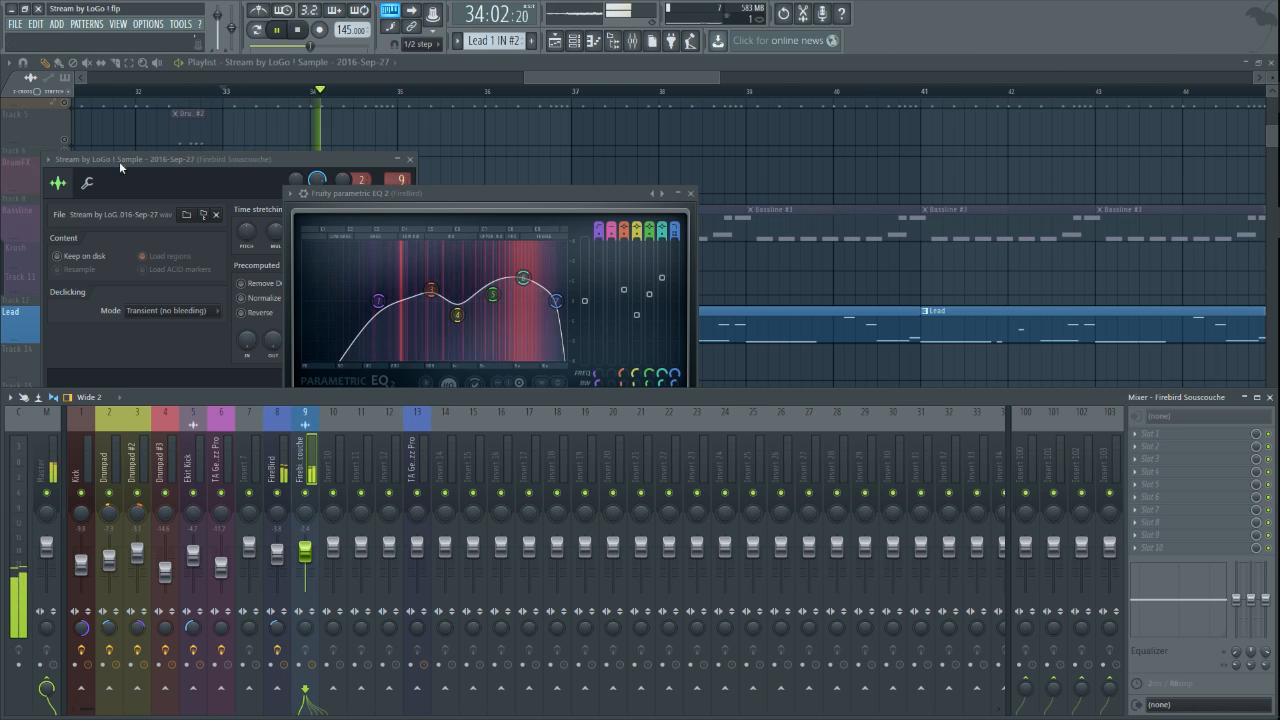
key("space")
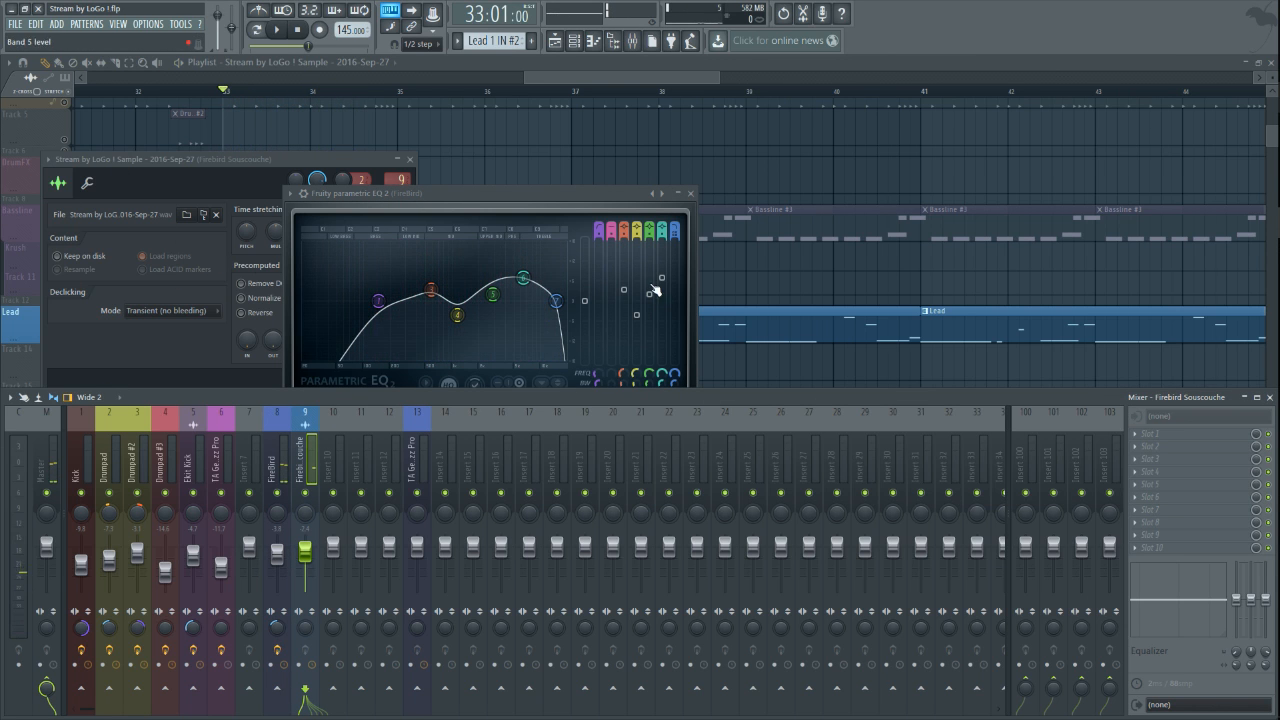
key("space")
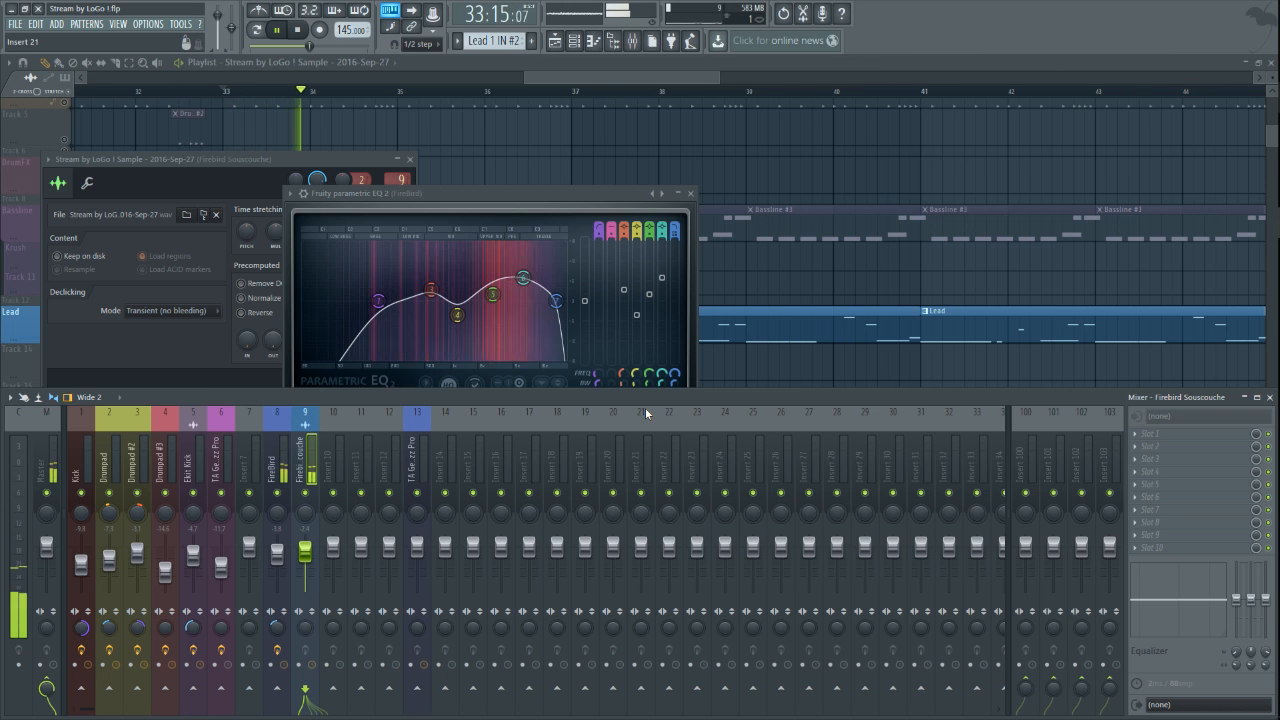
key("space")
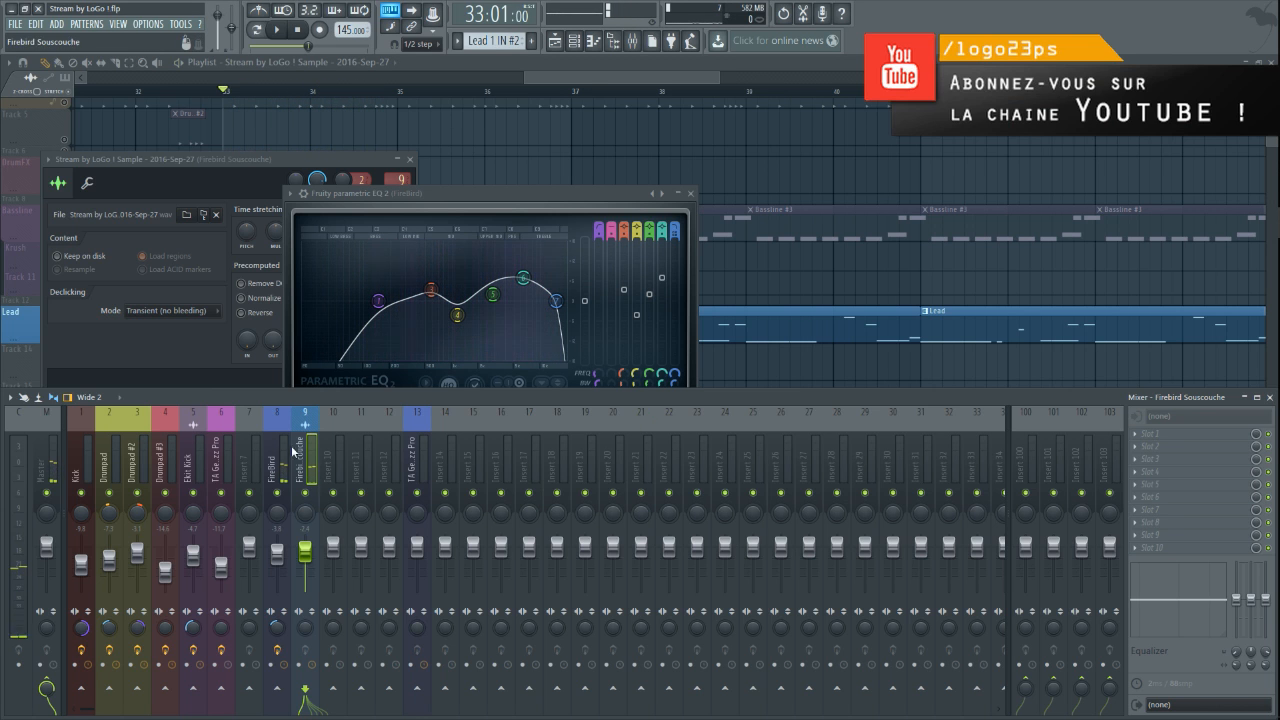
- Insert a Fruity Filter in slot 1 of Firebird Souscouche and move its window clear while playing from bar 33
left_click(1145, 452)
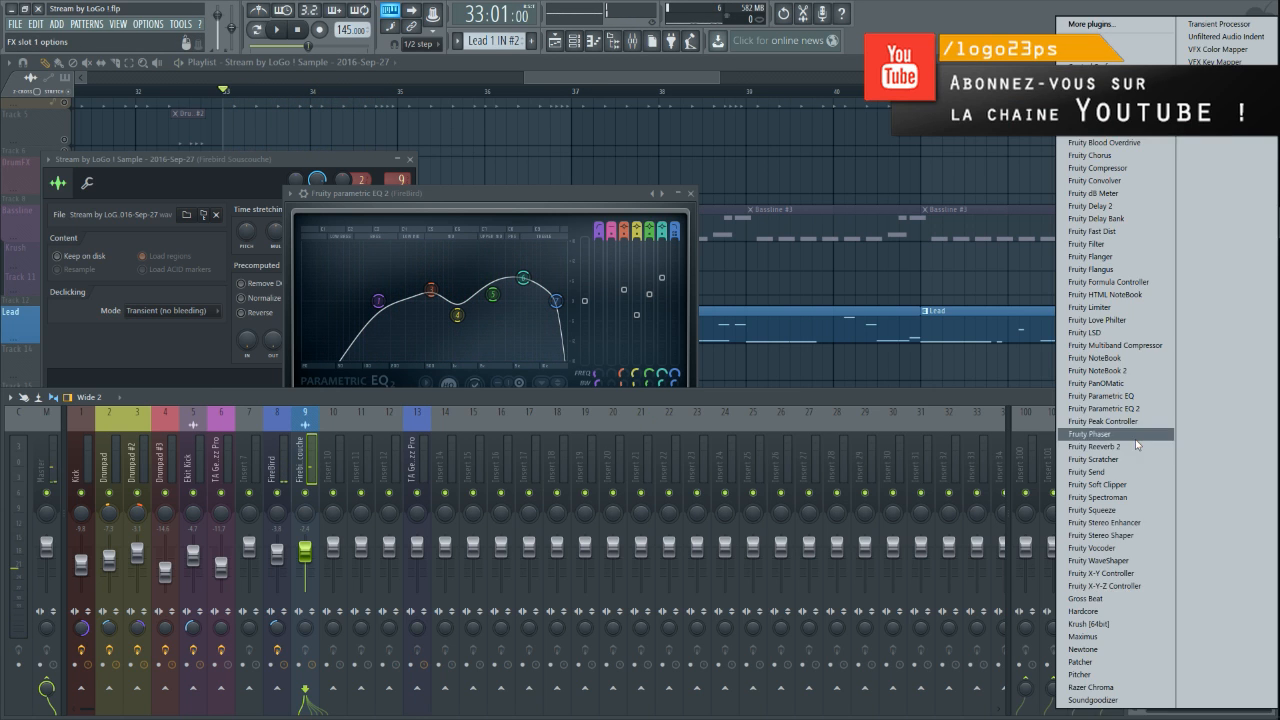
left_click(1106, 246)
key("space")
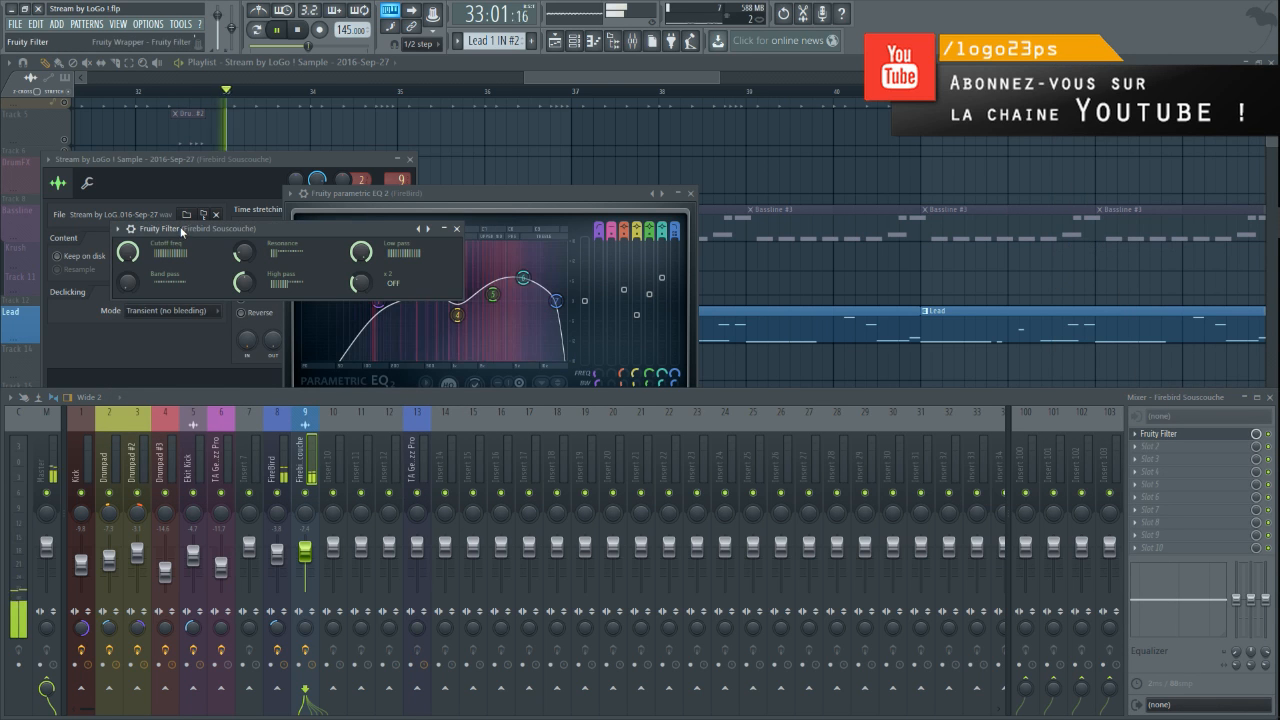
left_click_drag(182, 230, 410, 268)
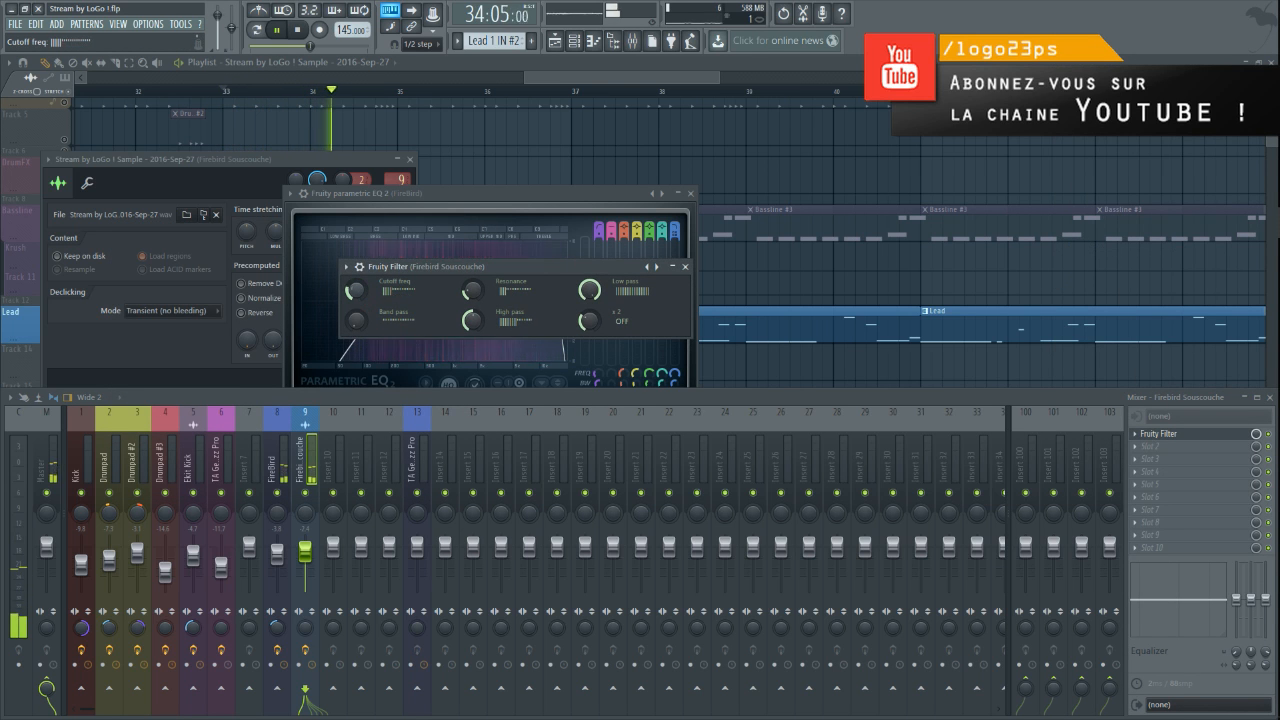
- Try the Fruity Filter with low pass at minimum and band pass and high pass at maximum
left_click_drag(590, 291, 590, 390)
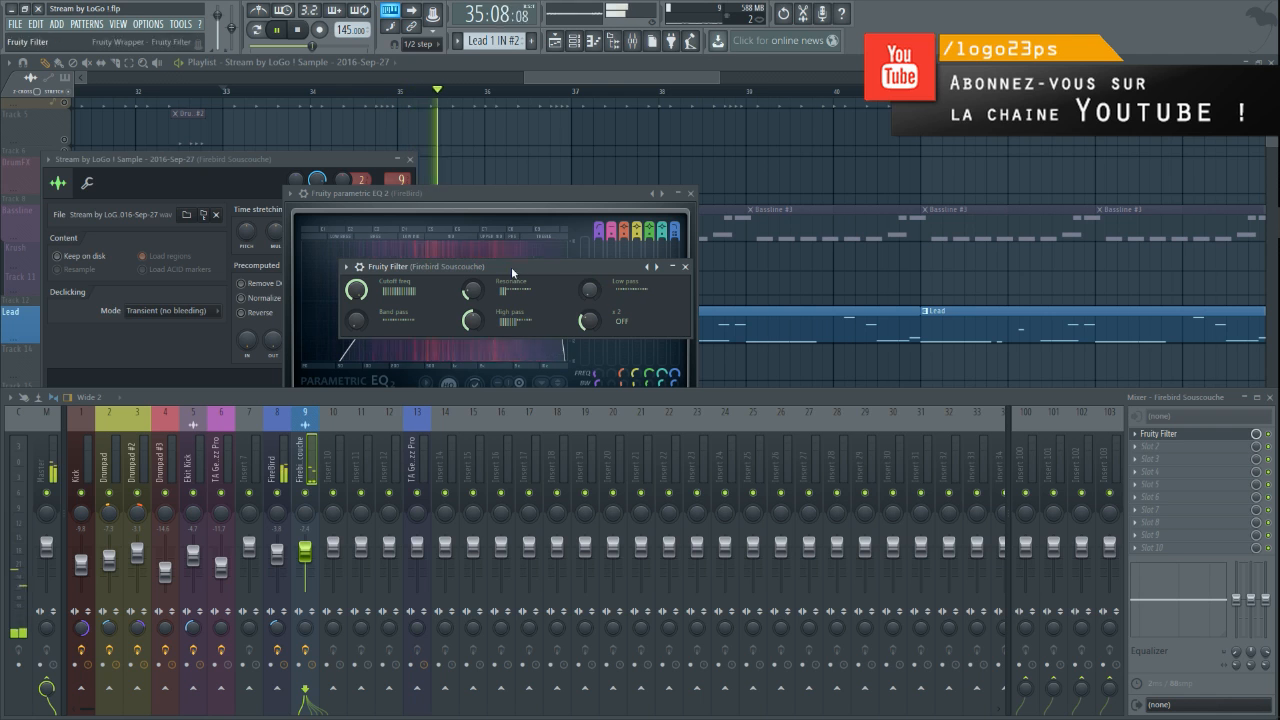
left_click_drag(356, 321, 356, 221)
left_click_drag(473, 321, 473, 251)
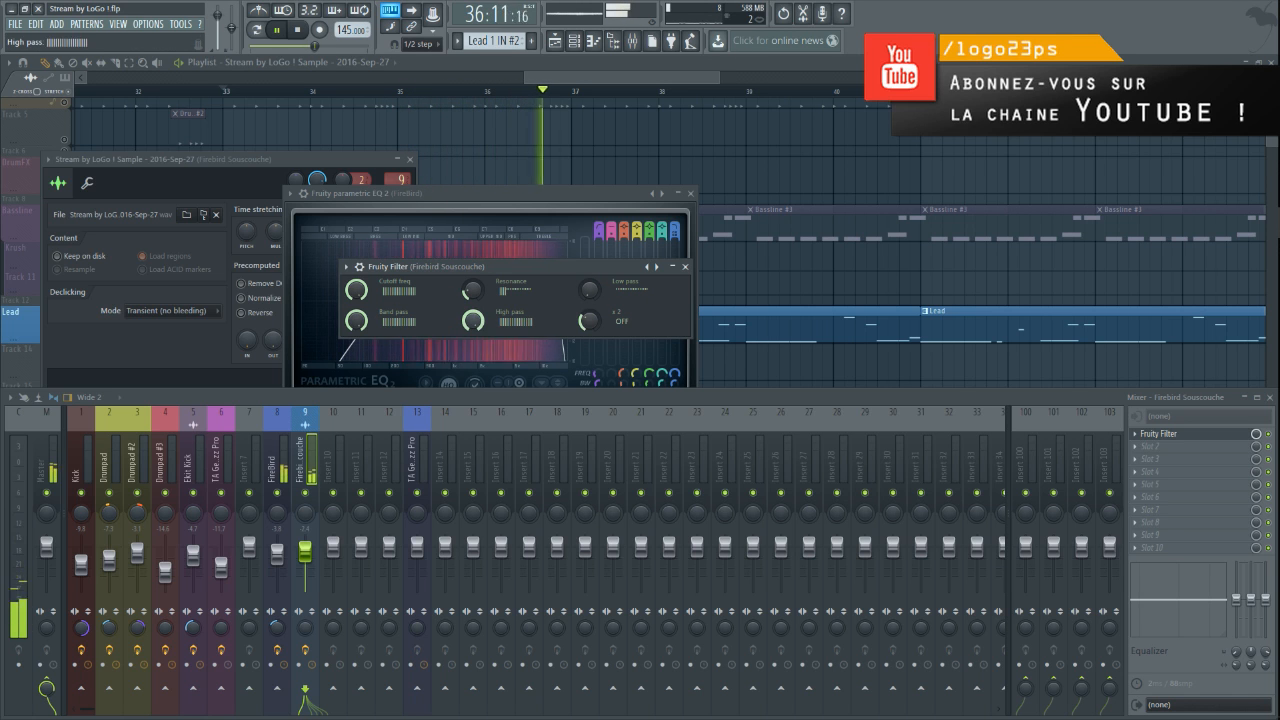
- Return to the song start, readjust the Fruity Filter's band pass and raise the Firebird Souscouche fader slightly
left_click(258, 32)
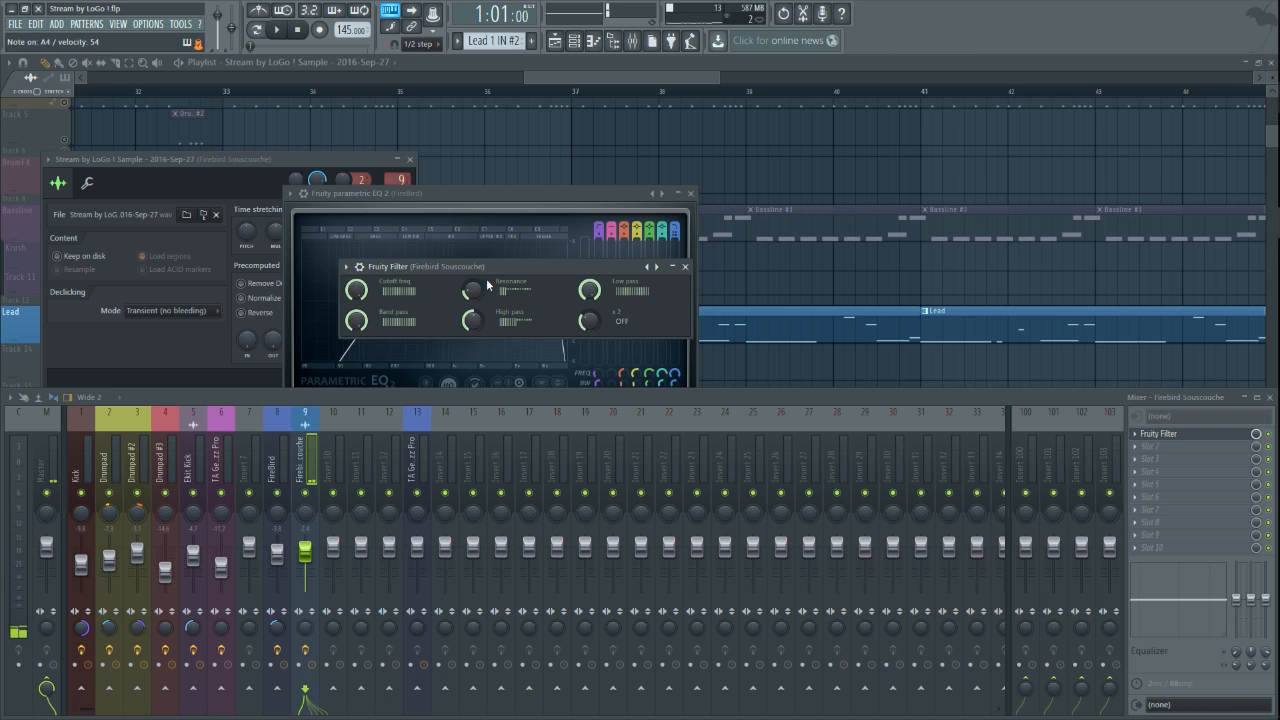
left_click_drag(359, 285, 359, 262)
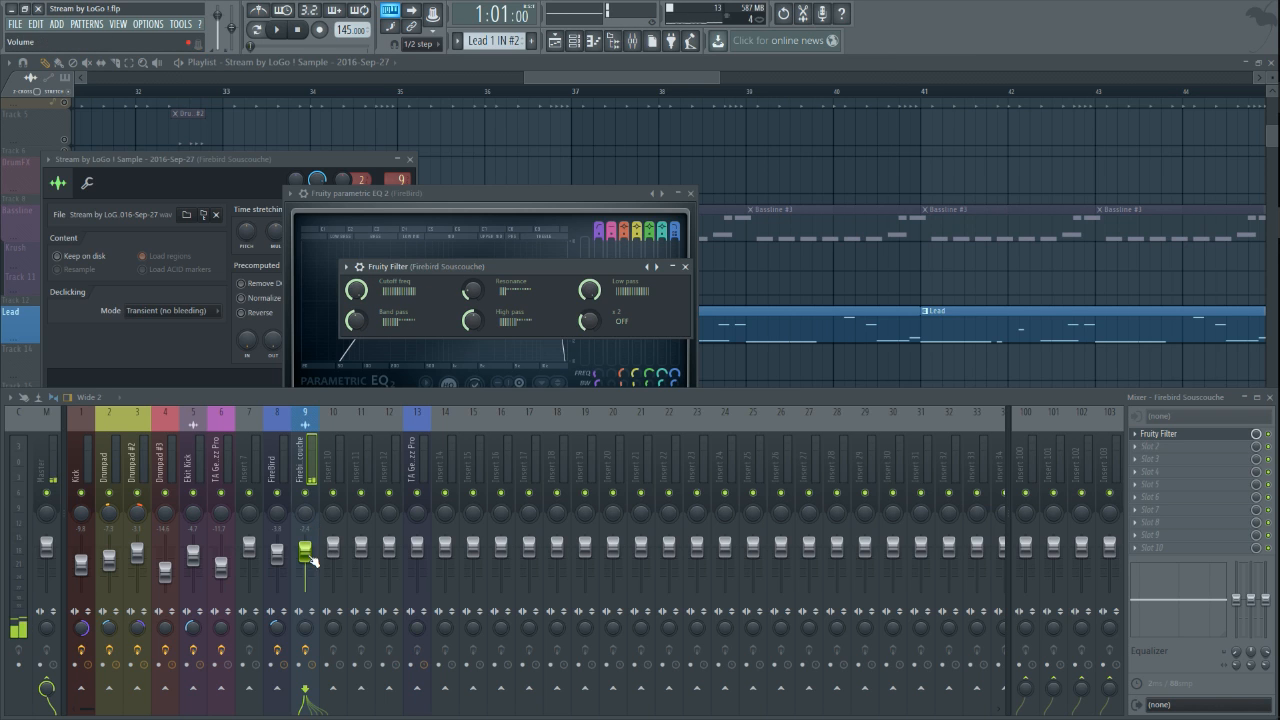
left_click_drag(313, 561, 313, 554)
left_click(213, 154)
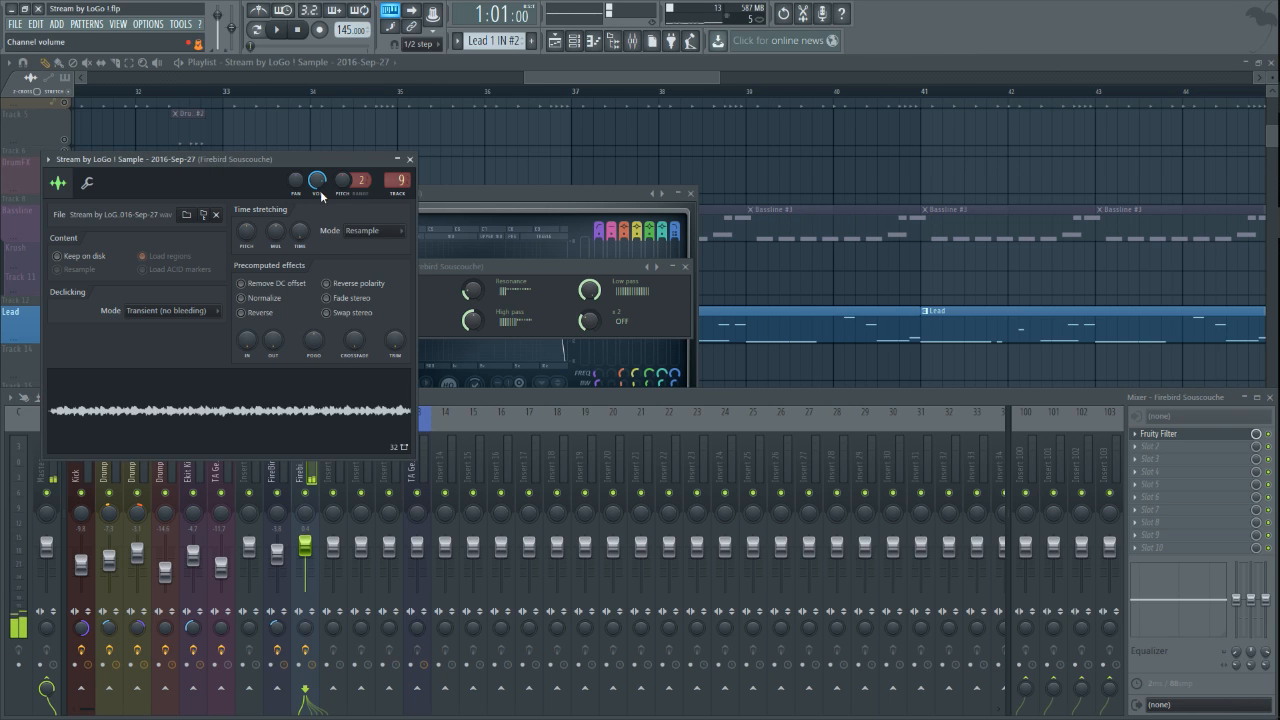
- Review FireBird's Fruity parametric EQ 2 beside the recorded sample's channel settings, moving the EQ window aside
left_click(480, 213)
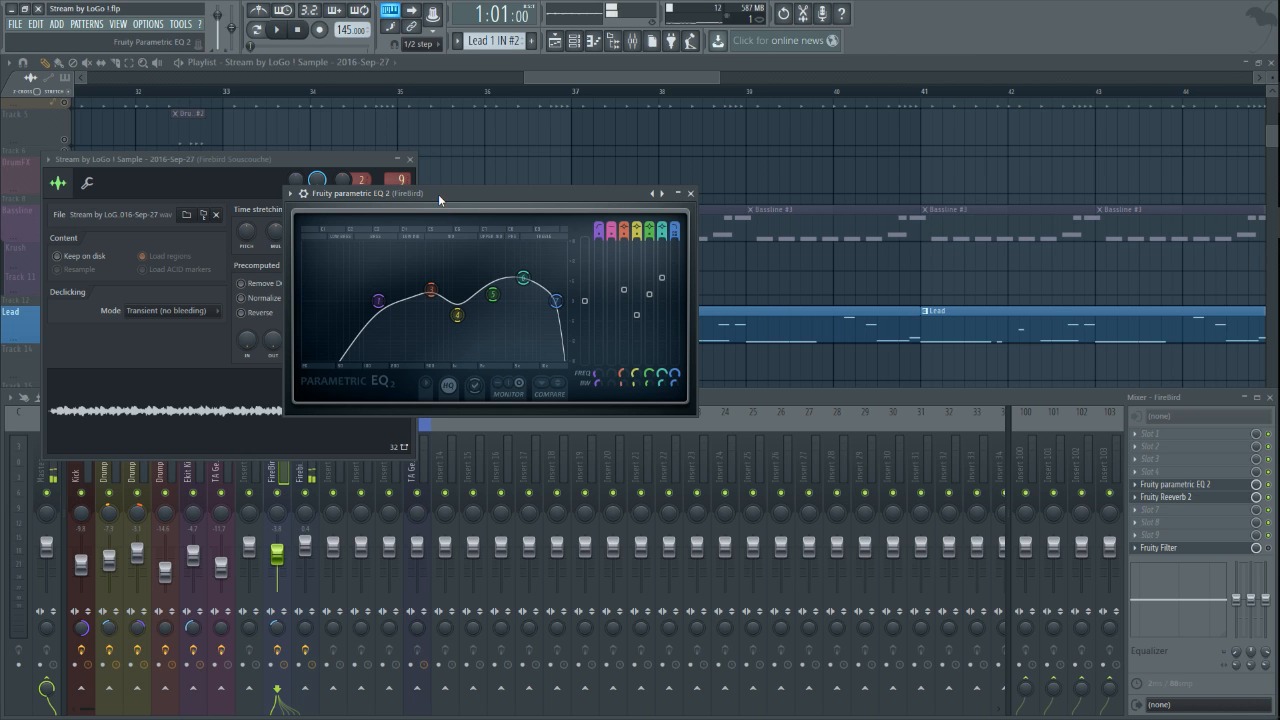
left_click_drag(438, 194, 396, 214)
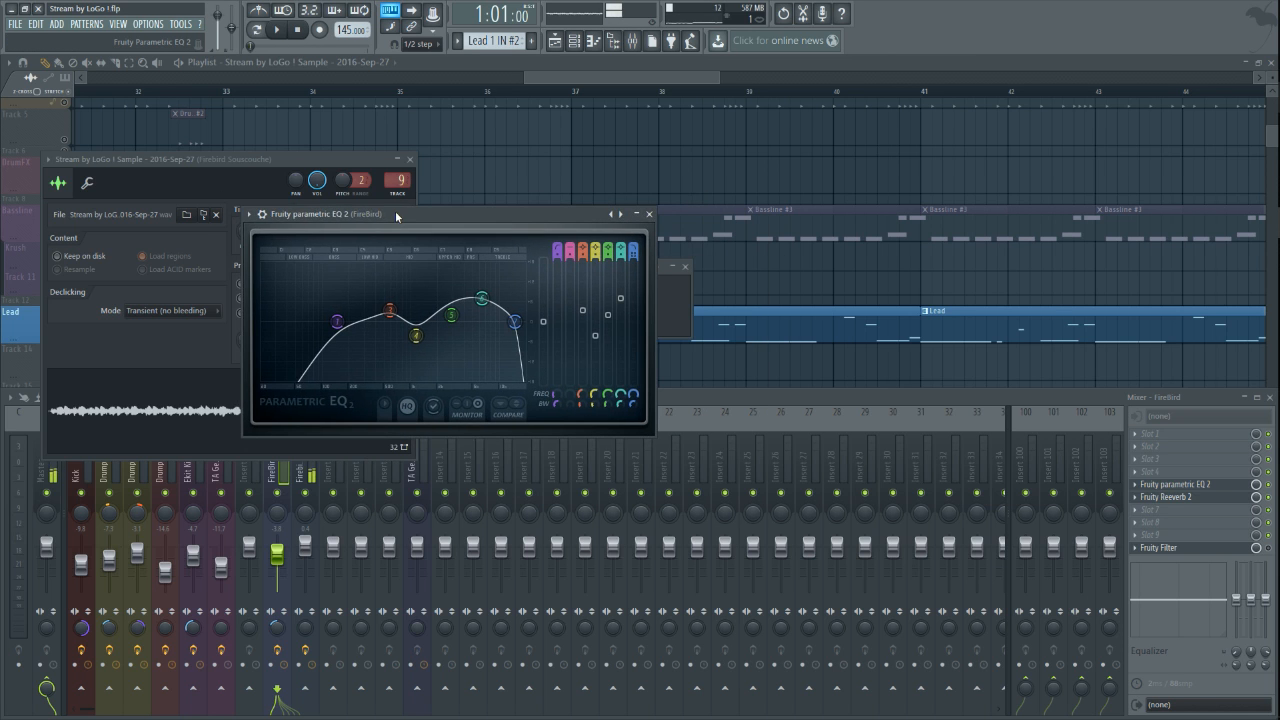
left_click(170, 445)
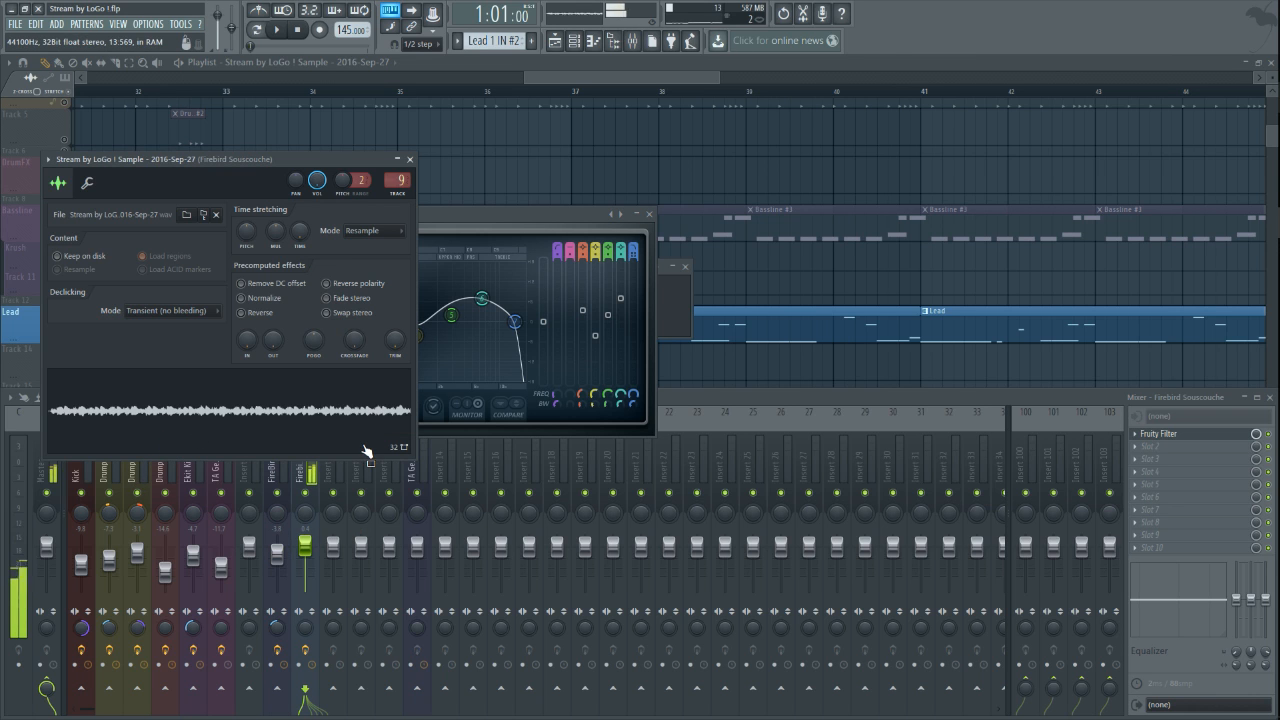
left_click(719, 400)
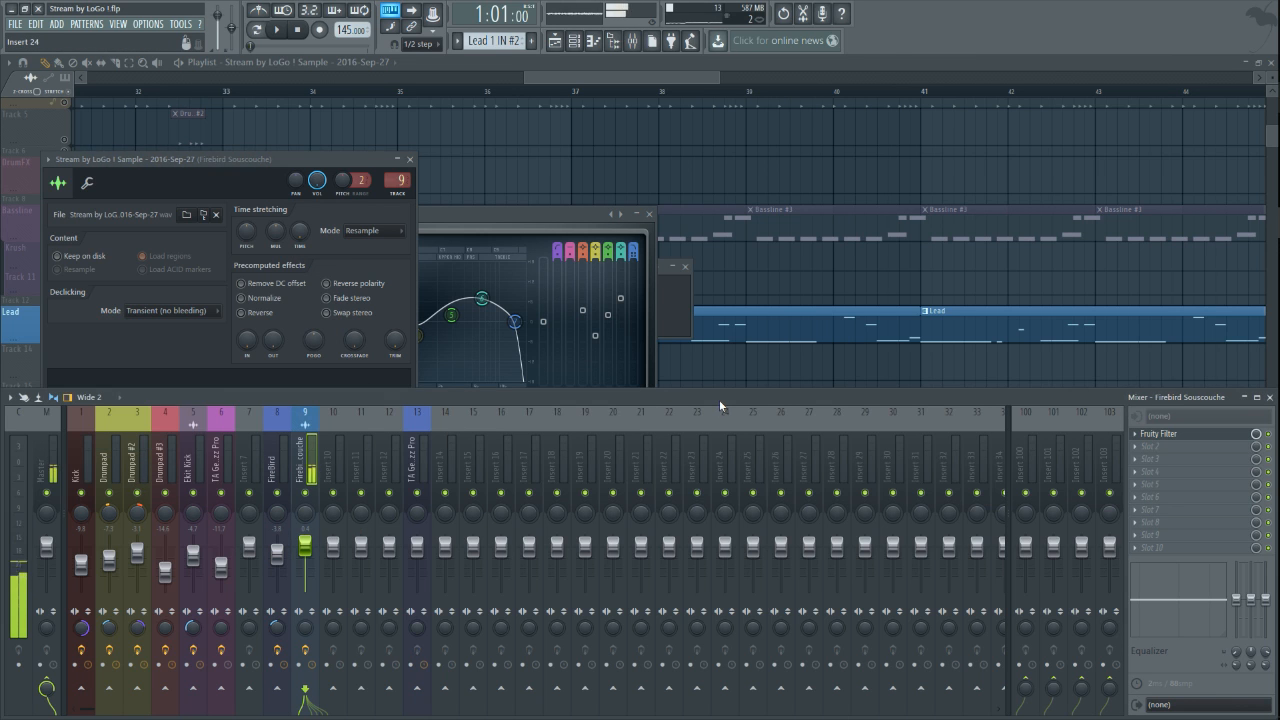
left_click(293, 352)
- Set the Firebird Souscouche filter's low pass to minimum, band and high pass to maximum, and initialise the song with its cutoff position
left_click(1180, 437)
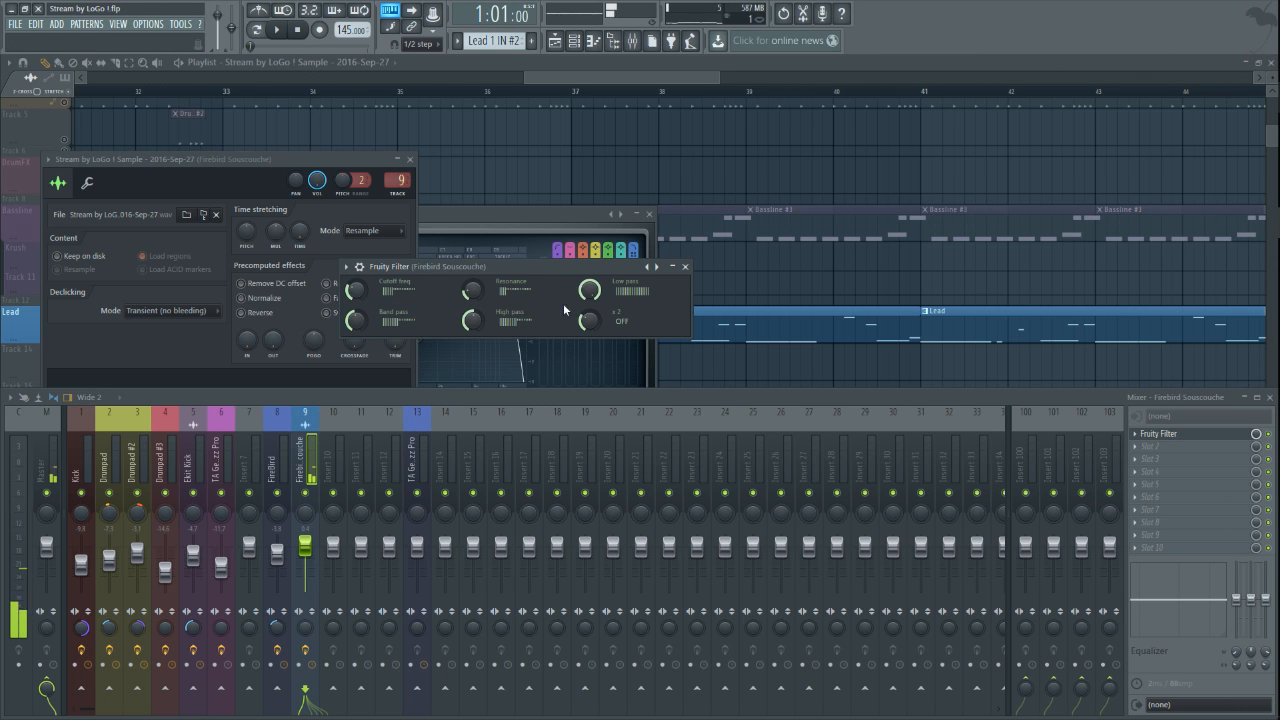
left_click_drag(590, 290, 590, 400)
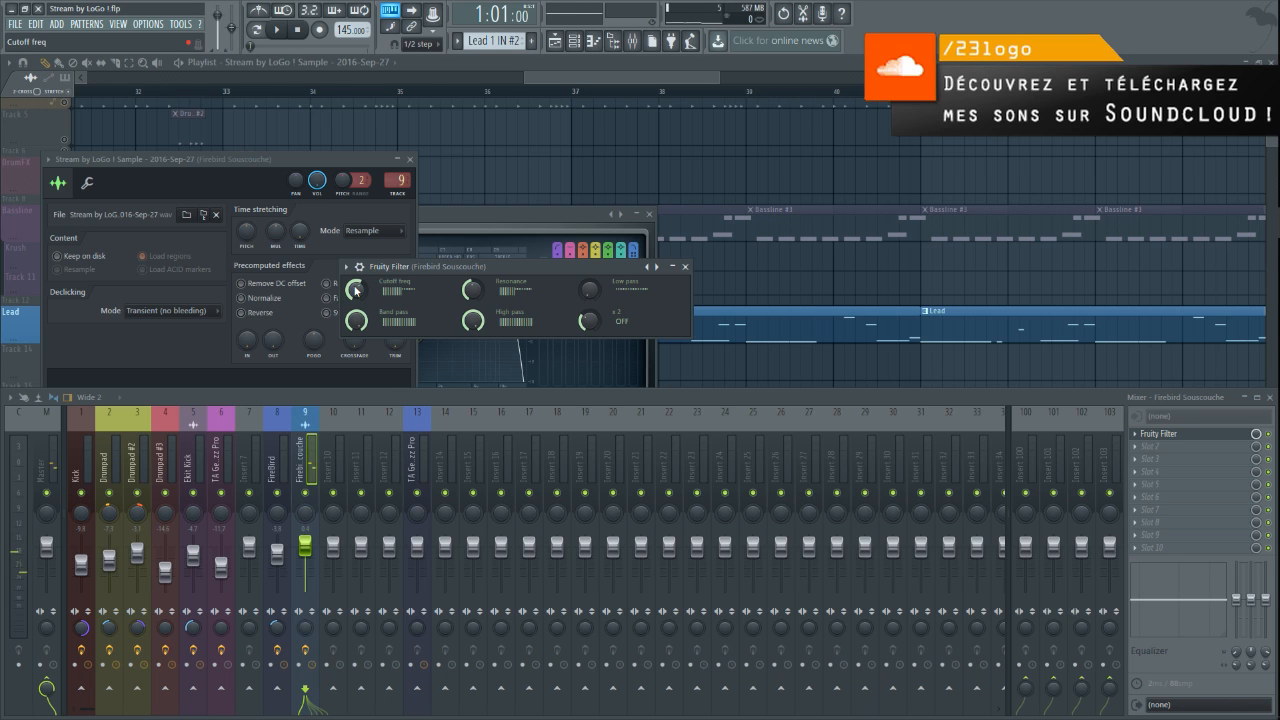
left_click(322, 379)
left_click(457, 267)
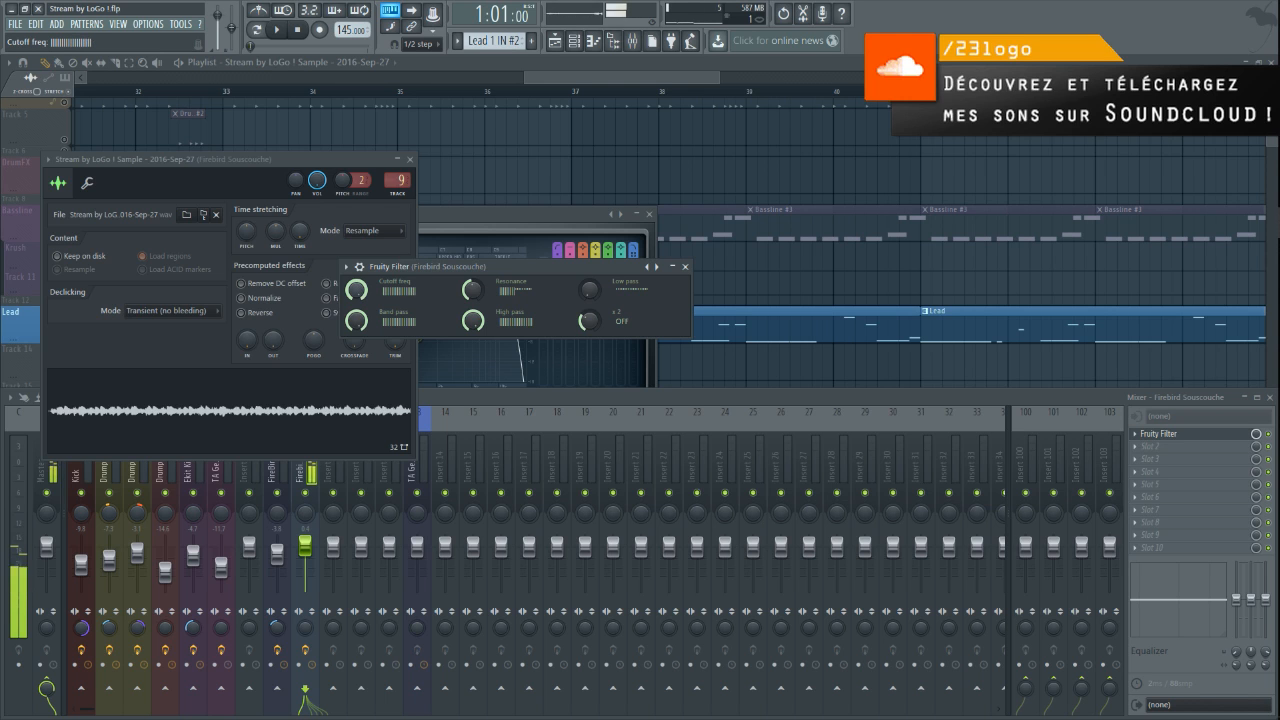
right_click(357, 290)
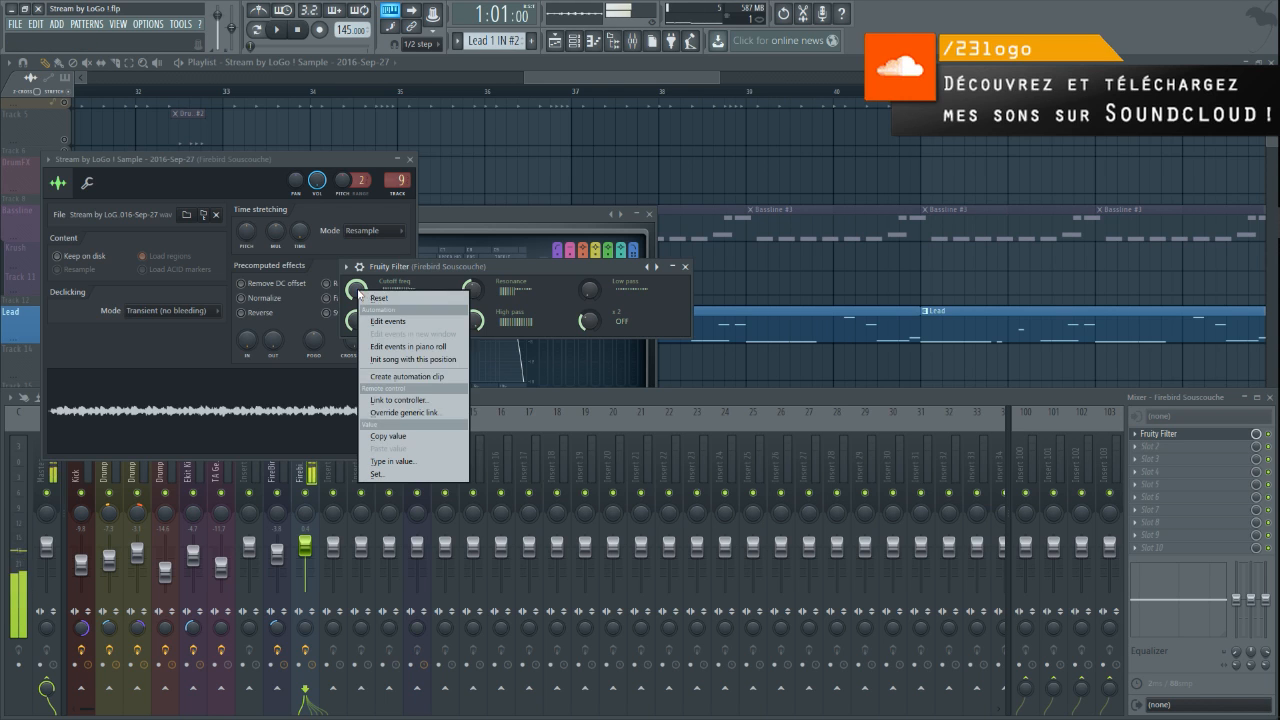
left_click(435, 360)
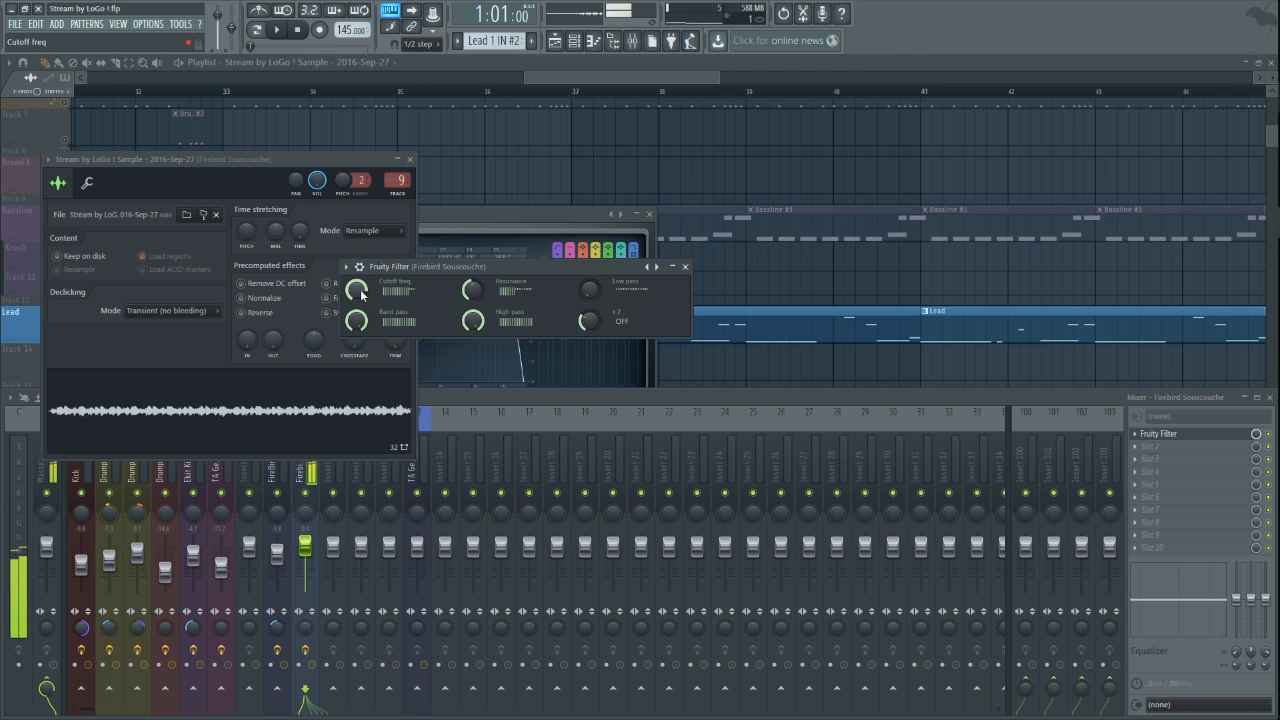
- Select bars 33 to 41 on the playlist timeline, covering the recorded sample clip
double_click(433, 64)
scroll(366, 194, "down", 3)
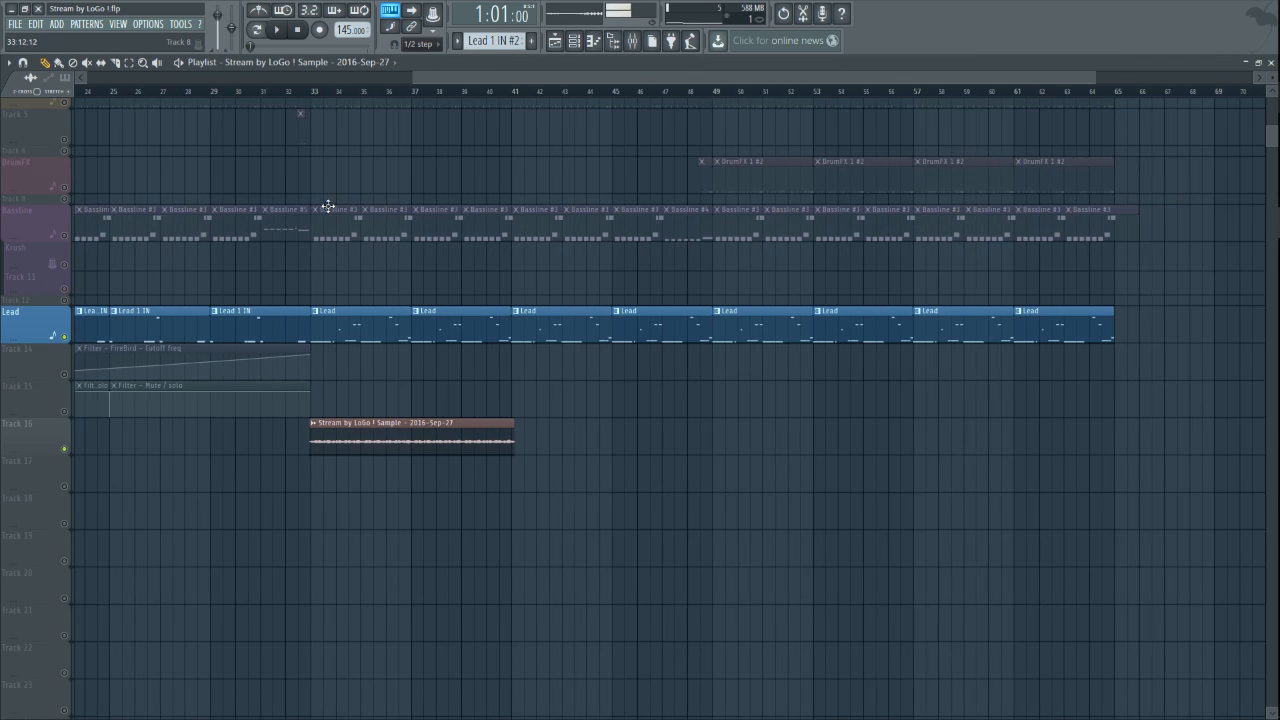
scroll(204, 95, "up", 2)
left_click_drag(203, 92, 800, 148)
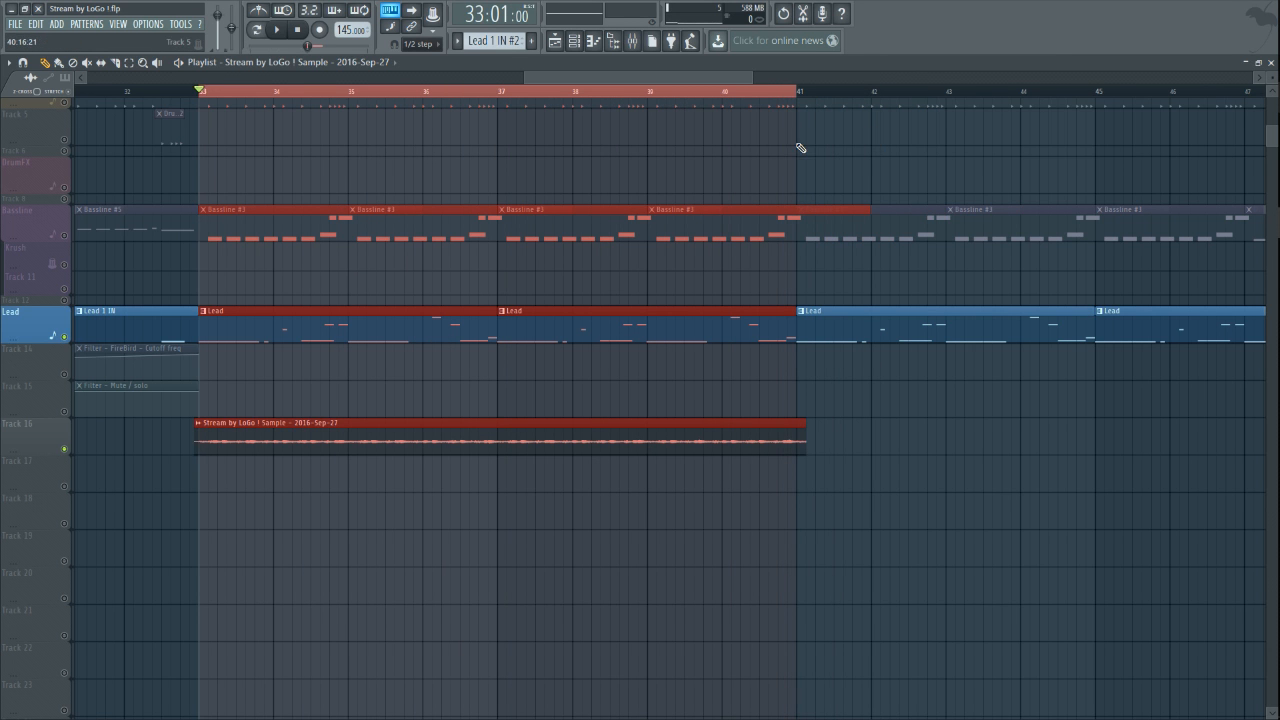
scroll(613, 156, "down", 2)
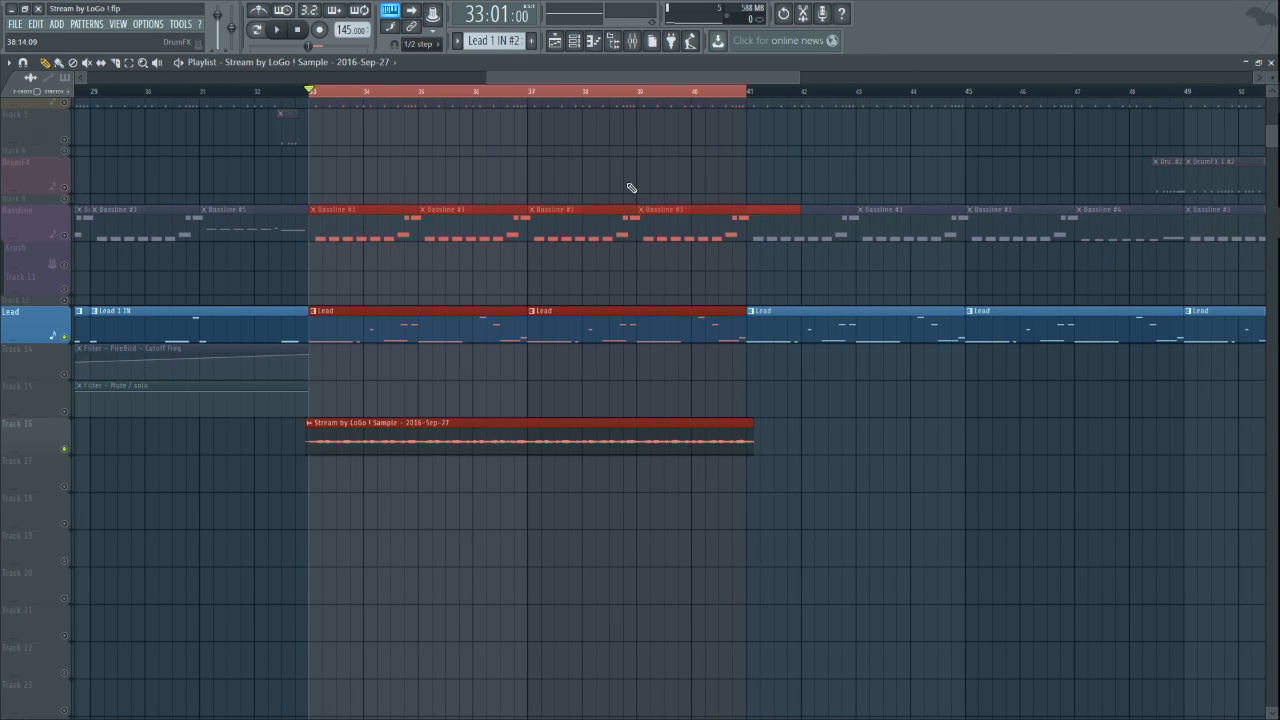
scroll(472, 267, "down", 3)
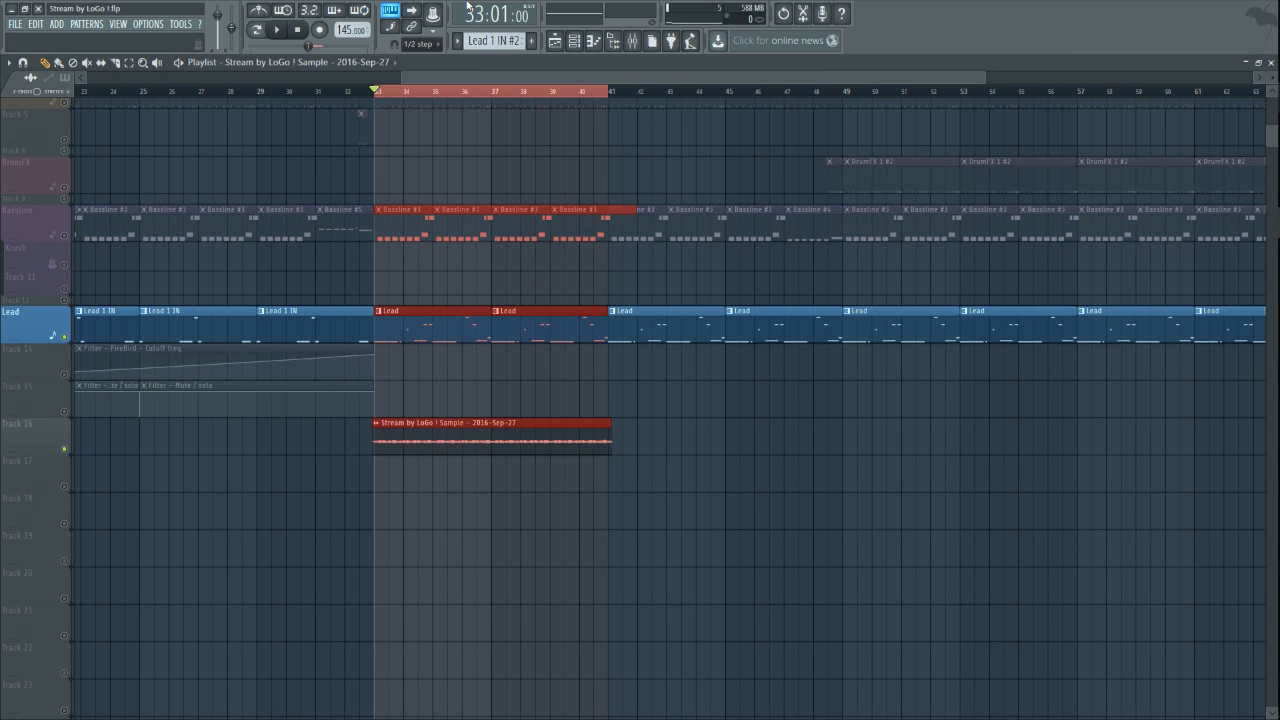
- Create an automation clip for the cutoff frequency of the Firebird Souscouche Fruity Filter
left_click(632, 40)
left_click(1163, 437)
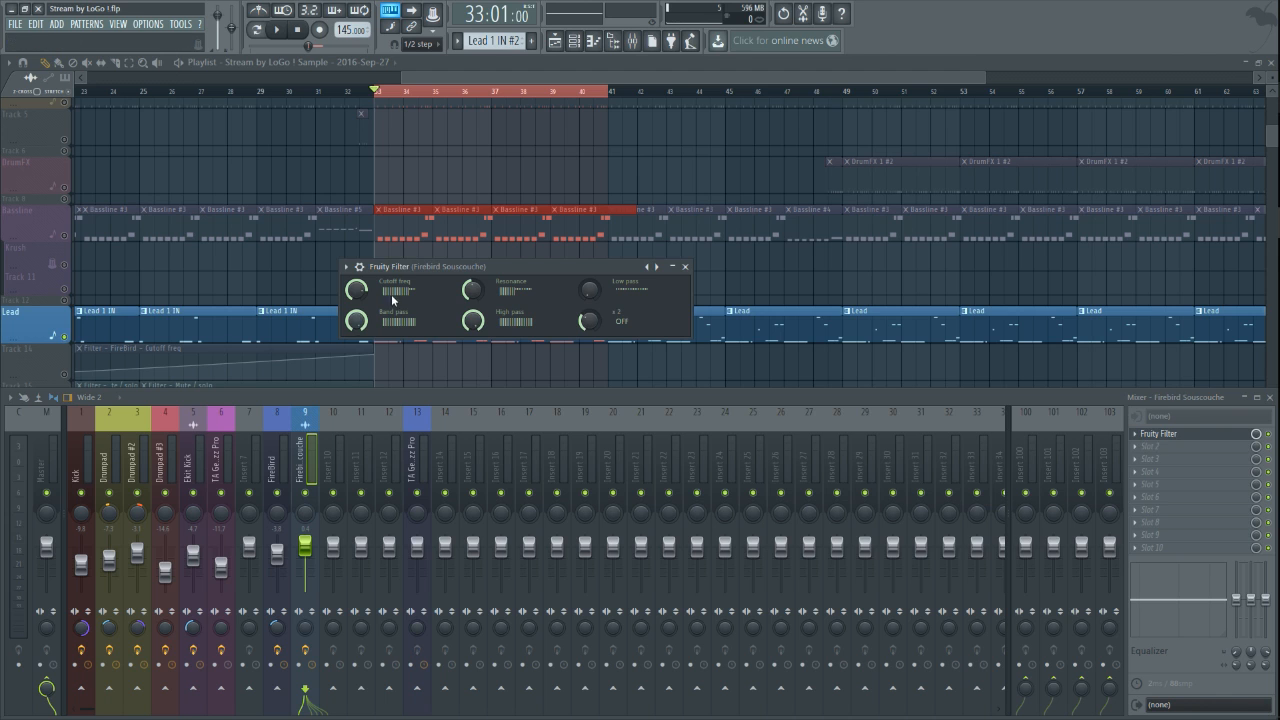
right_click(358, 289)
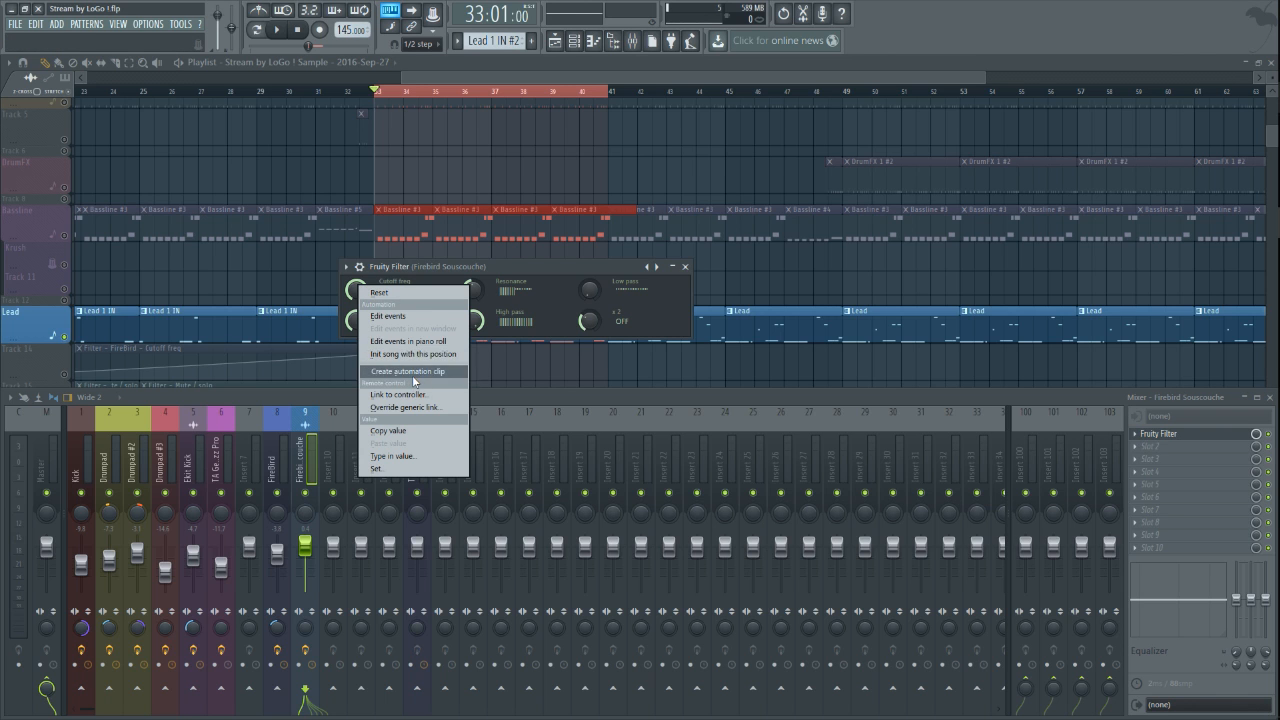
left_click(420, 373)
- Place the Firebird Souscouche cutoff automation clip on Track 17 under the recorded sample and unmute that track
left_click_drag(423, 106, 418, 469)
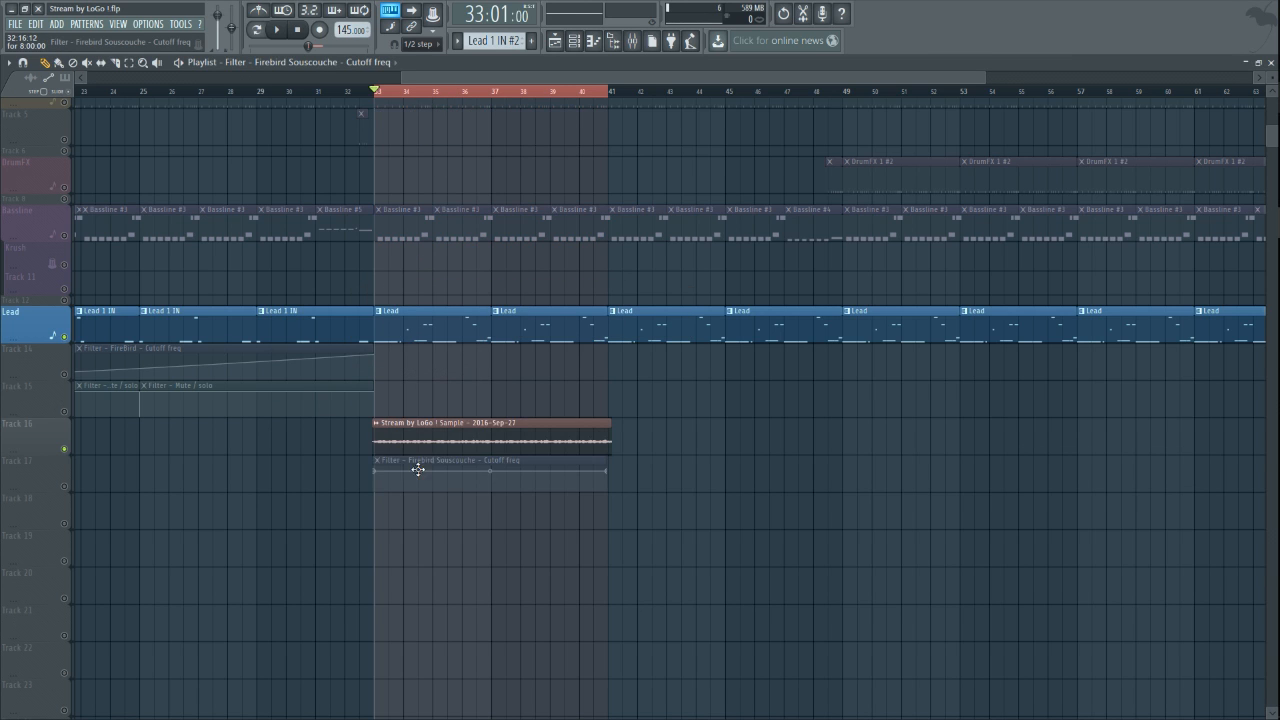
scroll(398, 472, "up", 3)
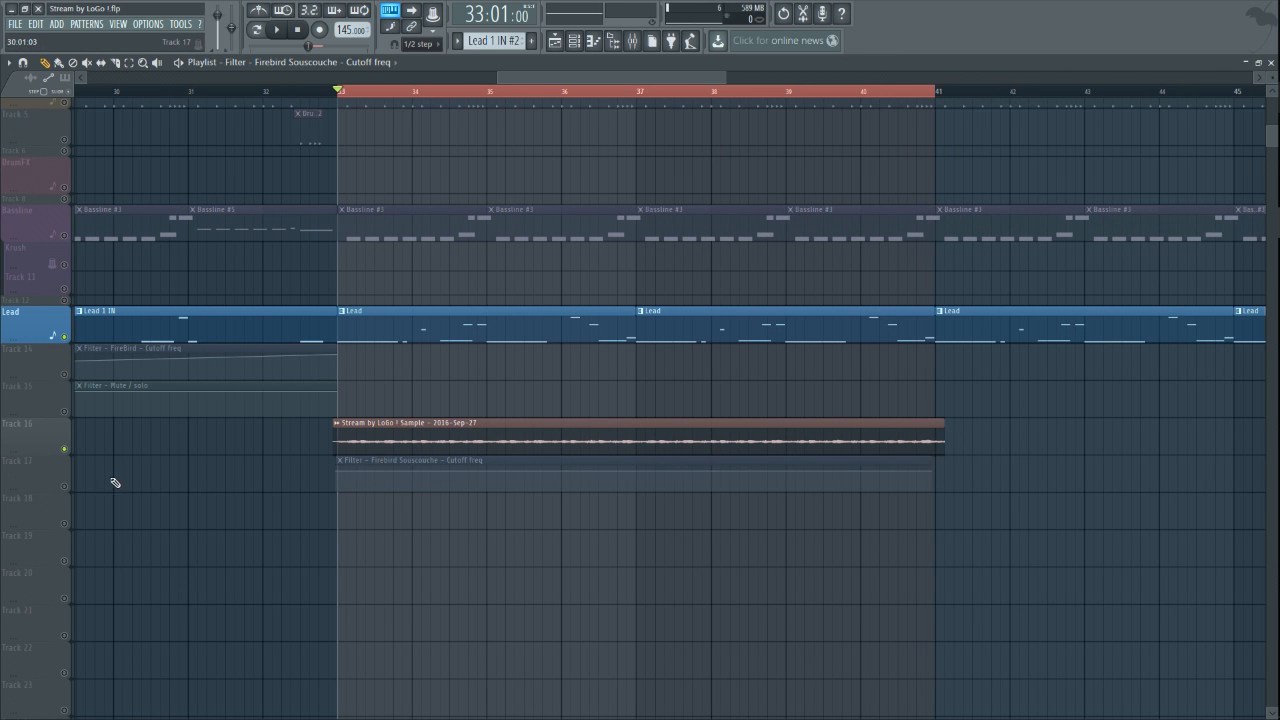
left_click(64, 487)
scroll(349, 478, "up", 4)
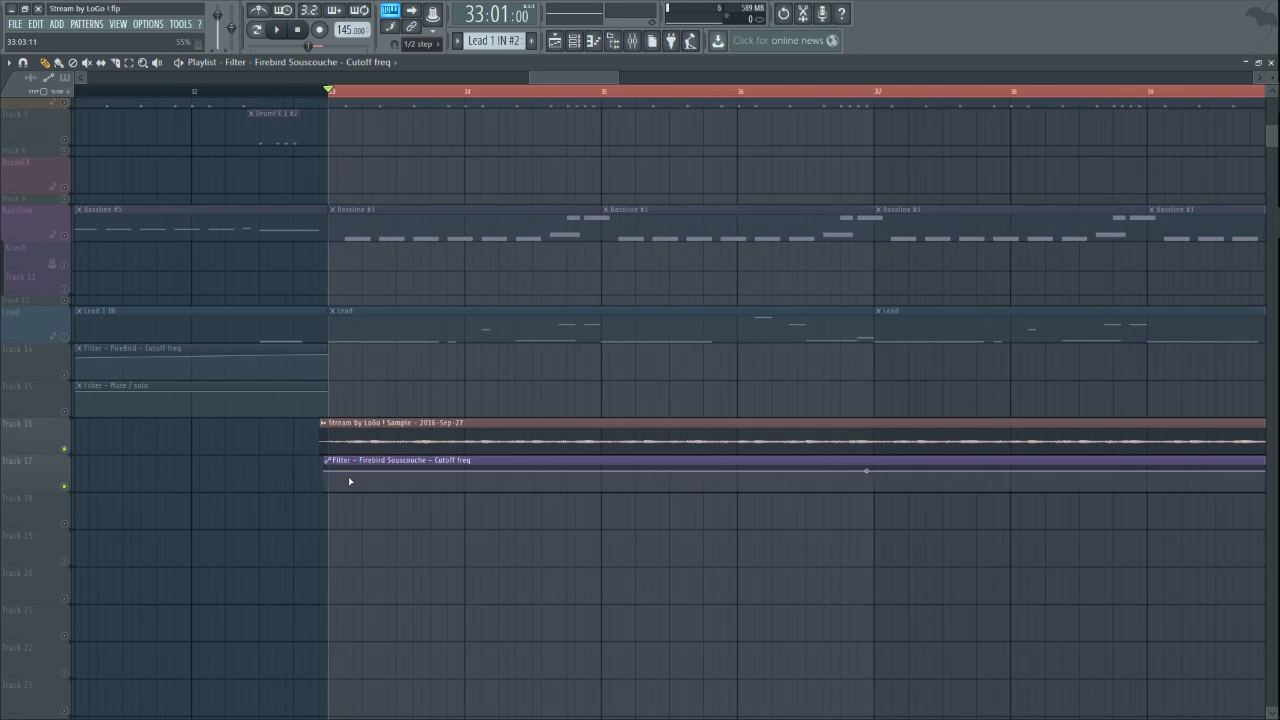
- Lower the cutoff automation's middle point to 0% at bar 37, then unmute the Lead track and play the section
scroll(360, 472, "down", 4)
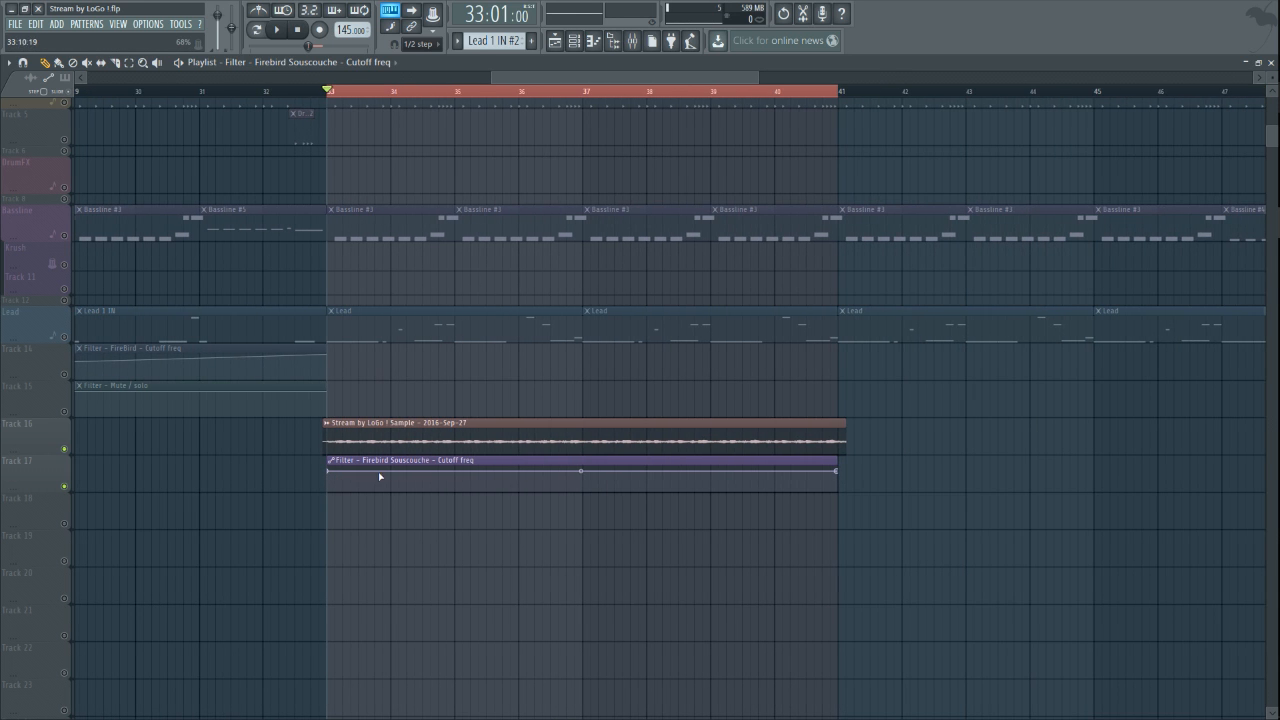
left_click_drag(444, 473, 592, 519)
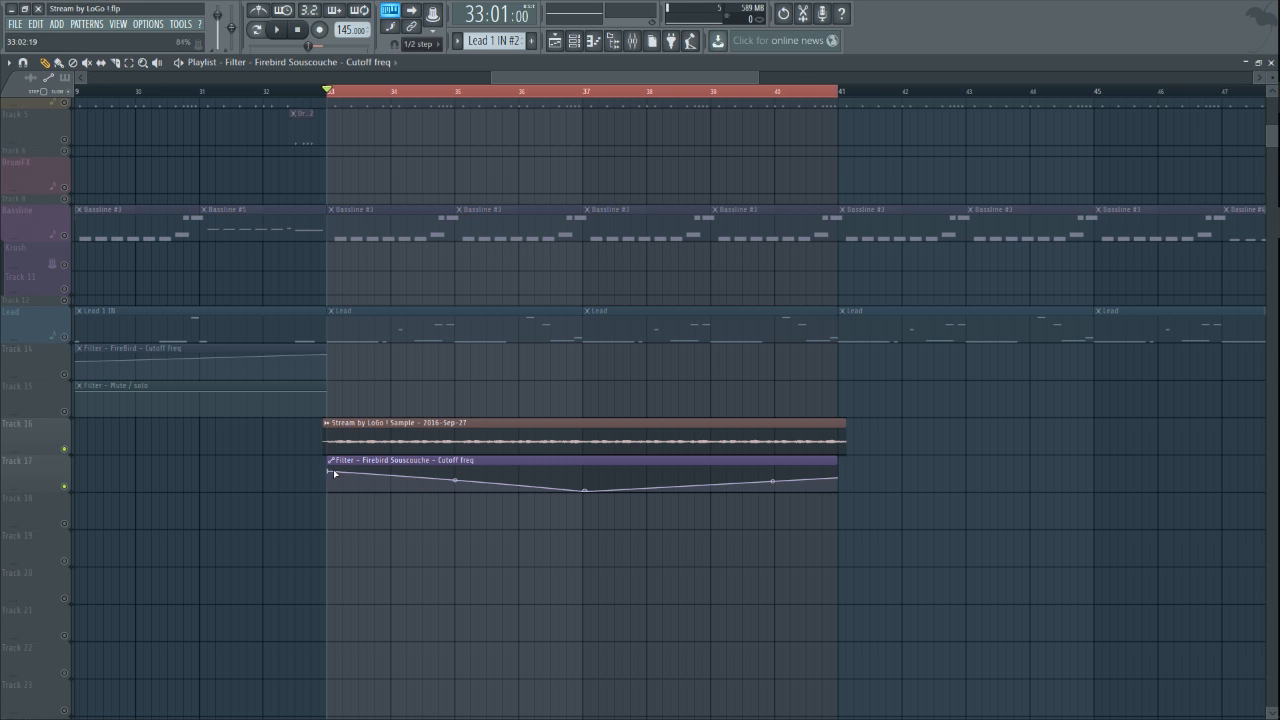
scroll(585, 498, "up", 3)
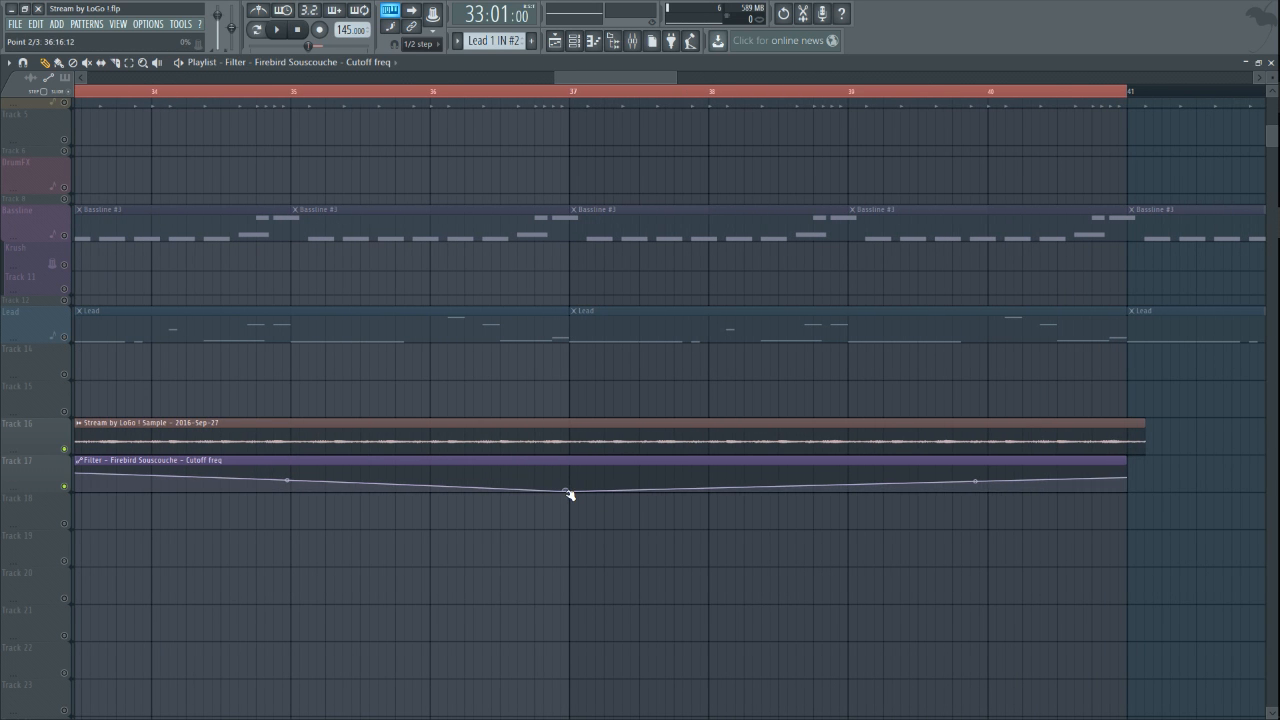
scroll(355, 530, "down", 3)
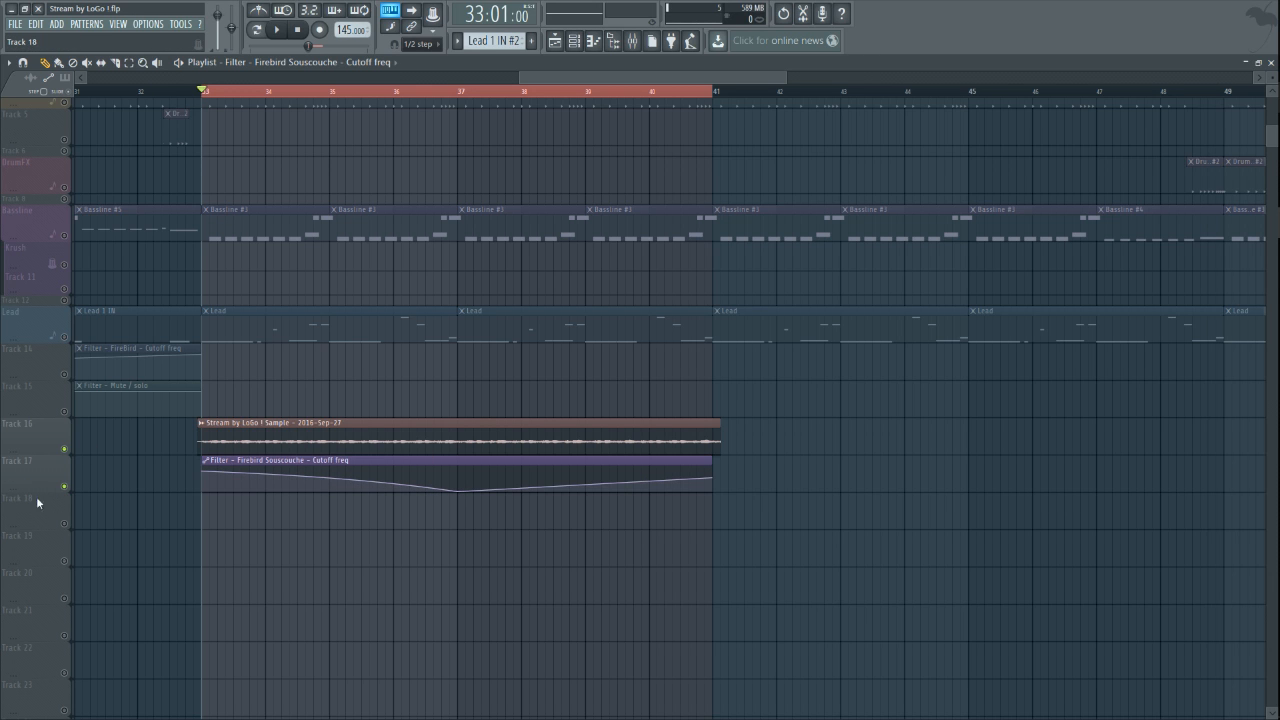
left_click(47, 338)
key("space")
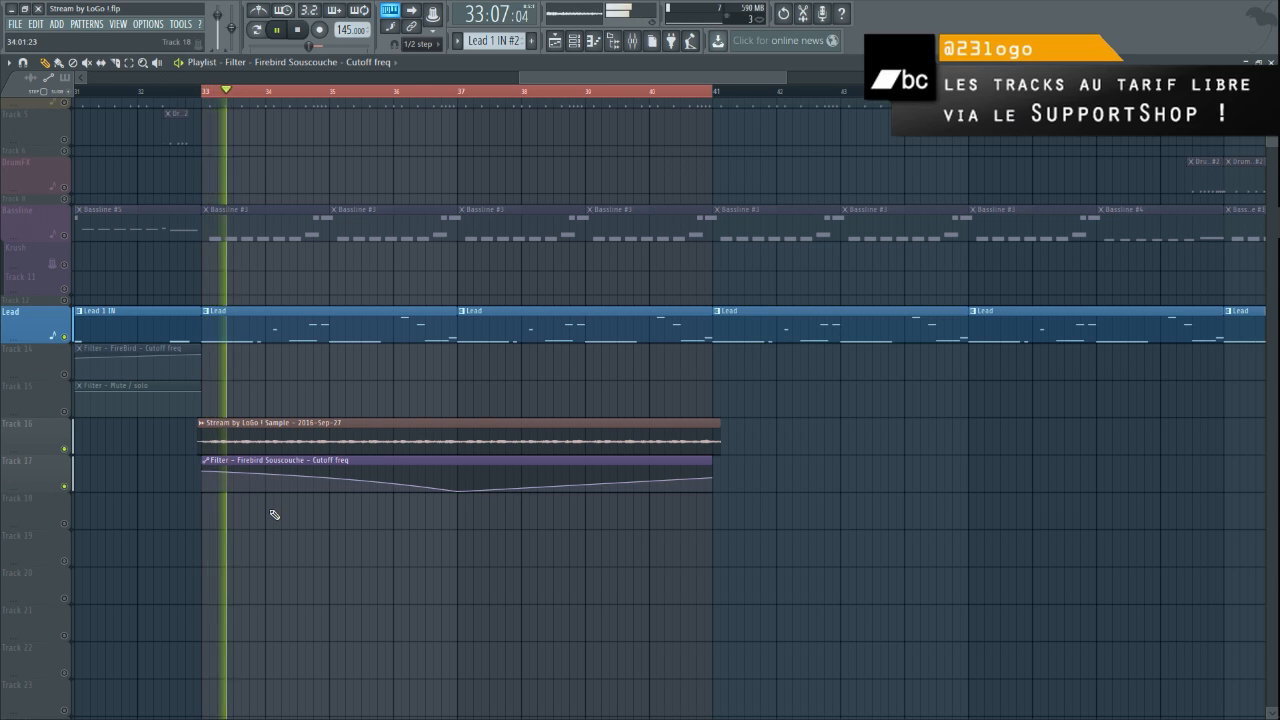
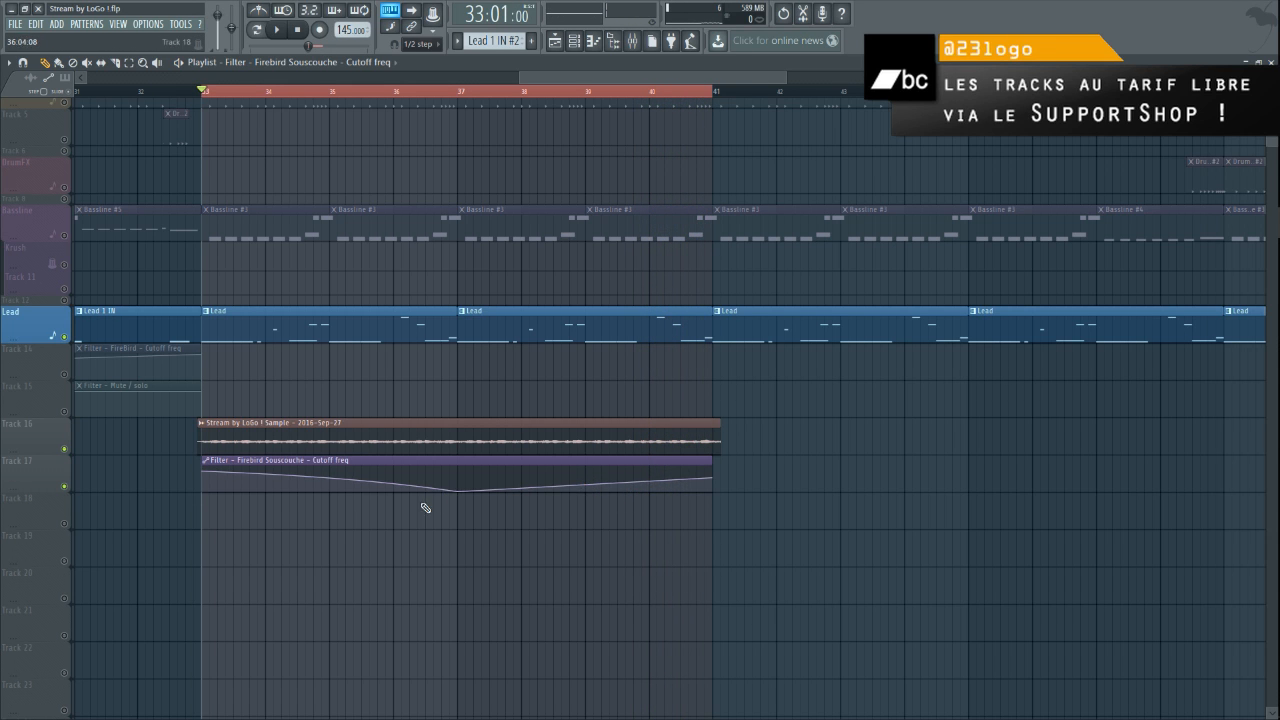
- Try the Half sine mode on the cutoff automation point at bar 37, and set its mode to Wave
right_click(459, 490)
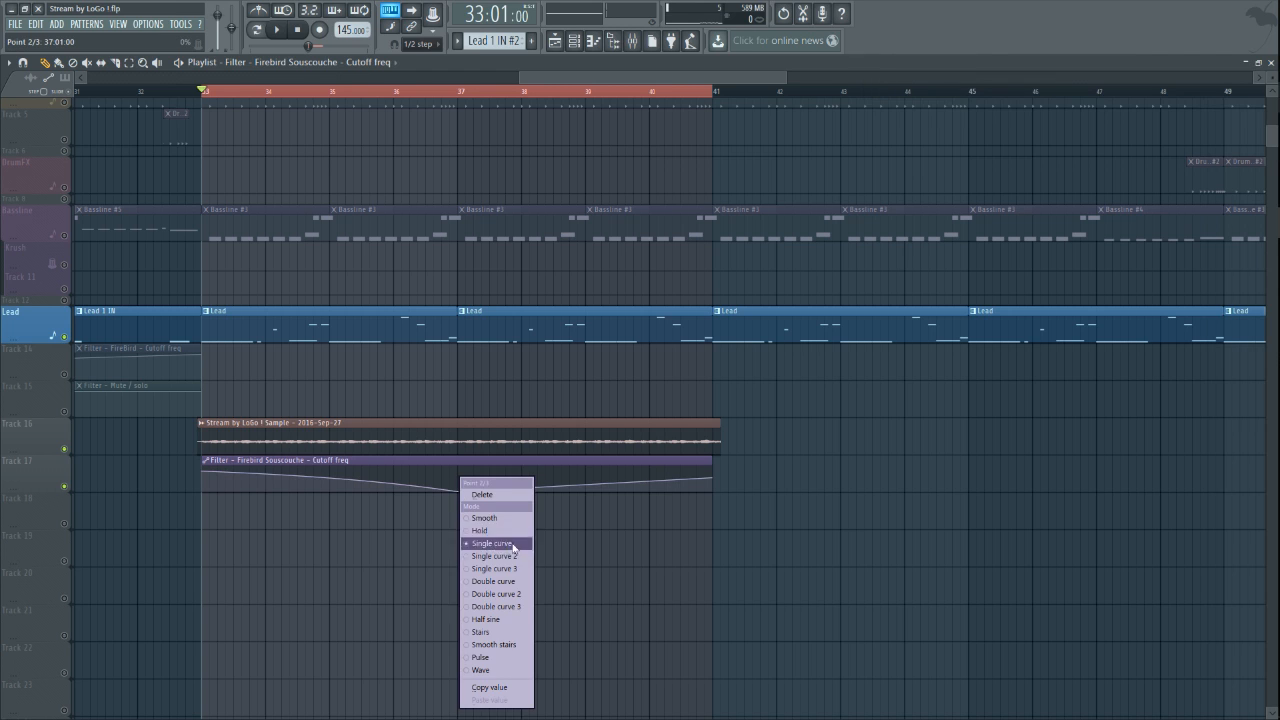
left_click(518, 619)
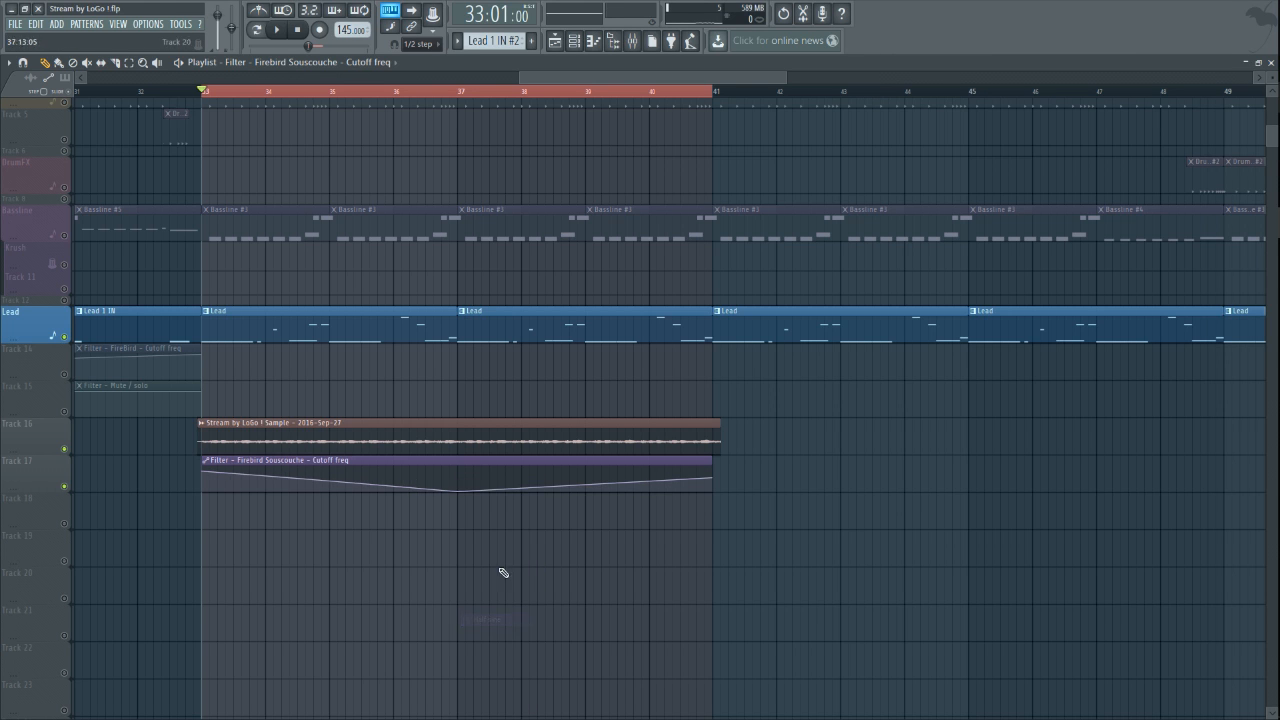
right_click(458, 490)
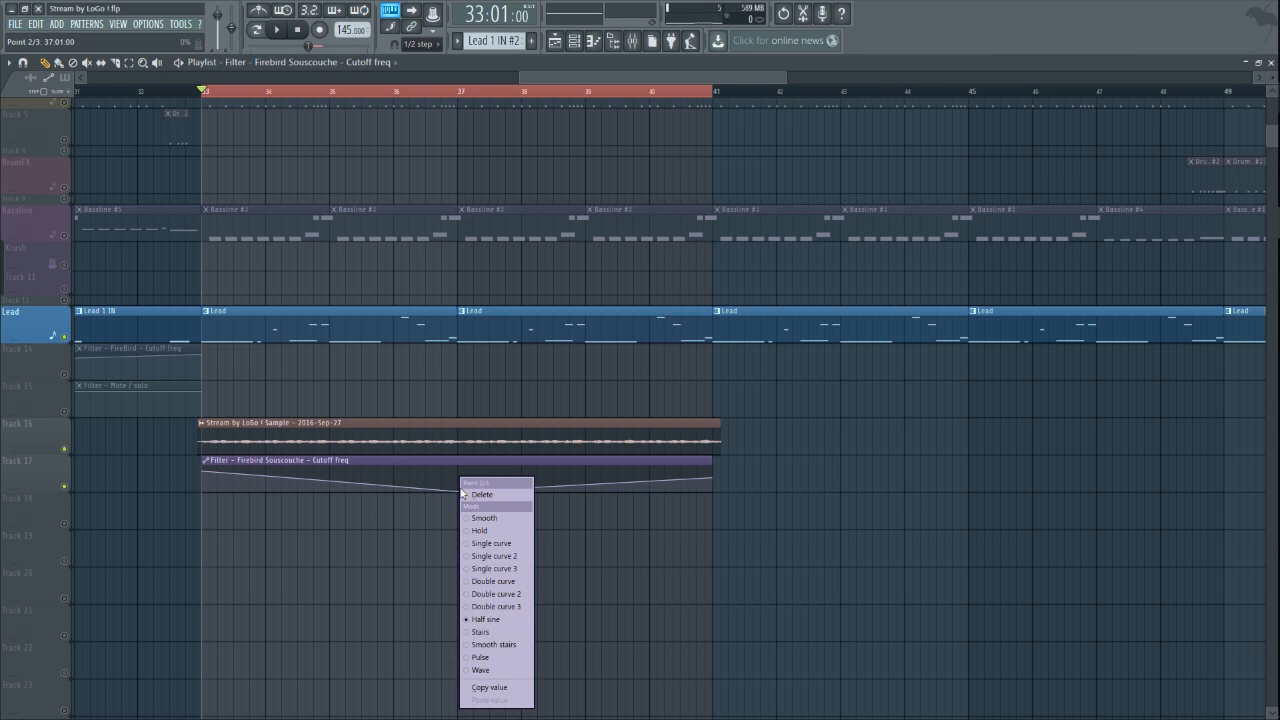
left_click(514, 658)
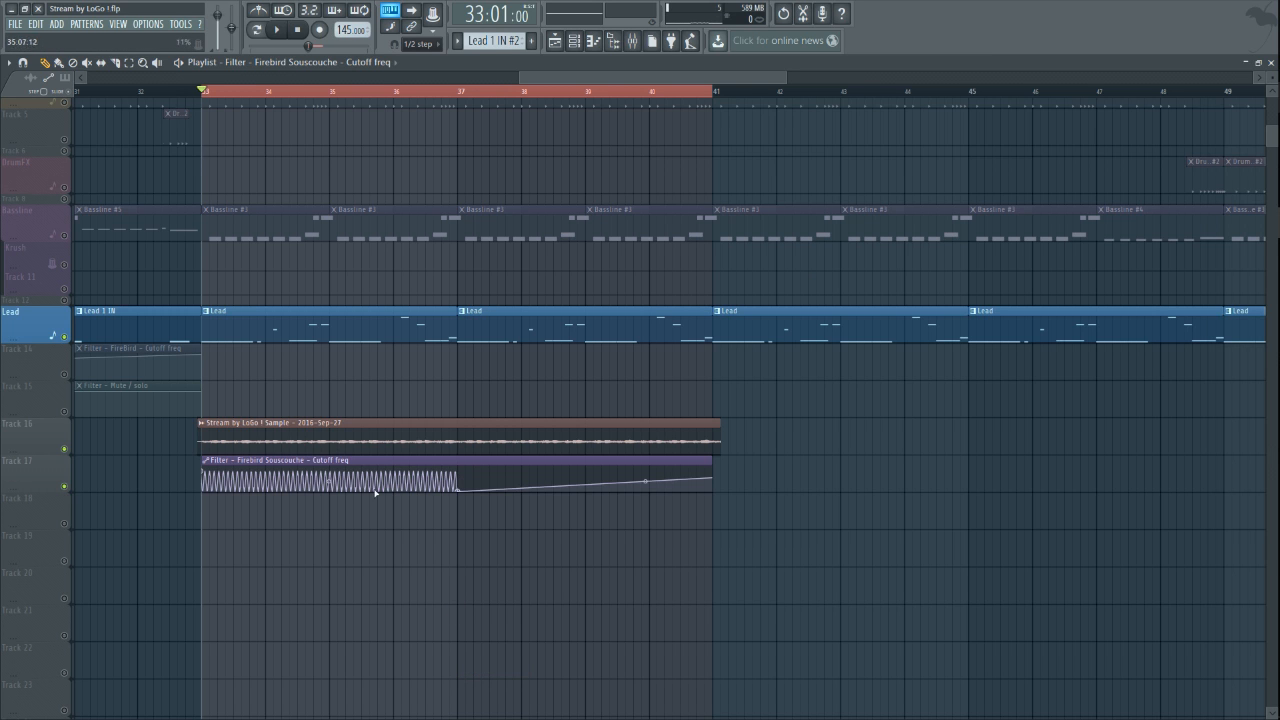
- Adjust the wave segment's tension to 97% so the cutoff makes one smooth descent, auditioning it during playback
left_click_drag(327, 482, 329, 484)
key("space")
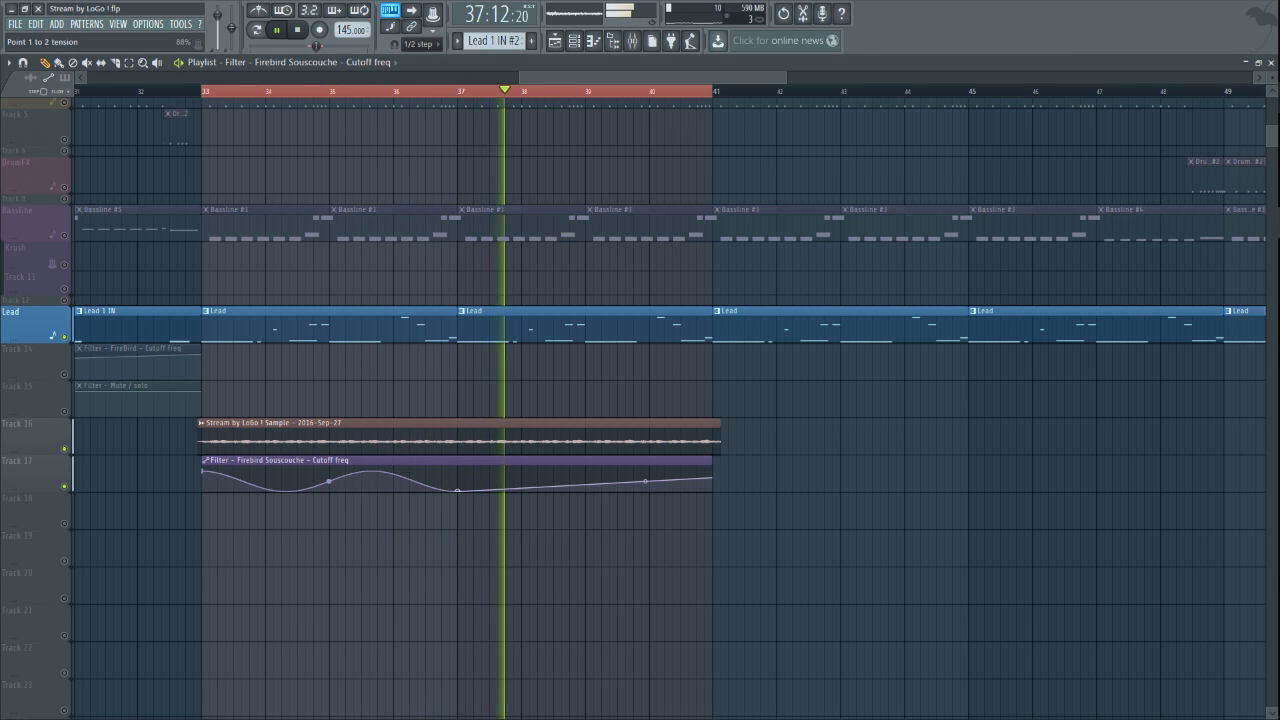
left_click_drag(267, 482, 267, 476)
key("space")
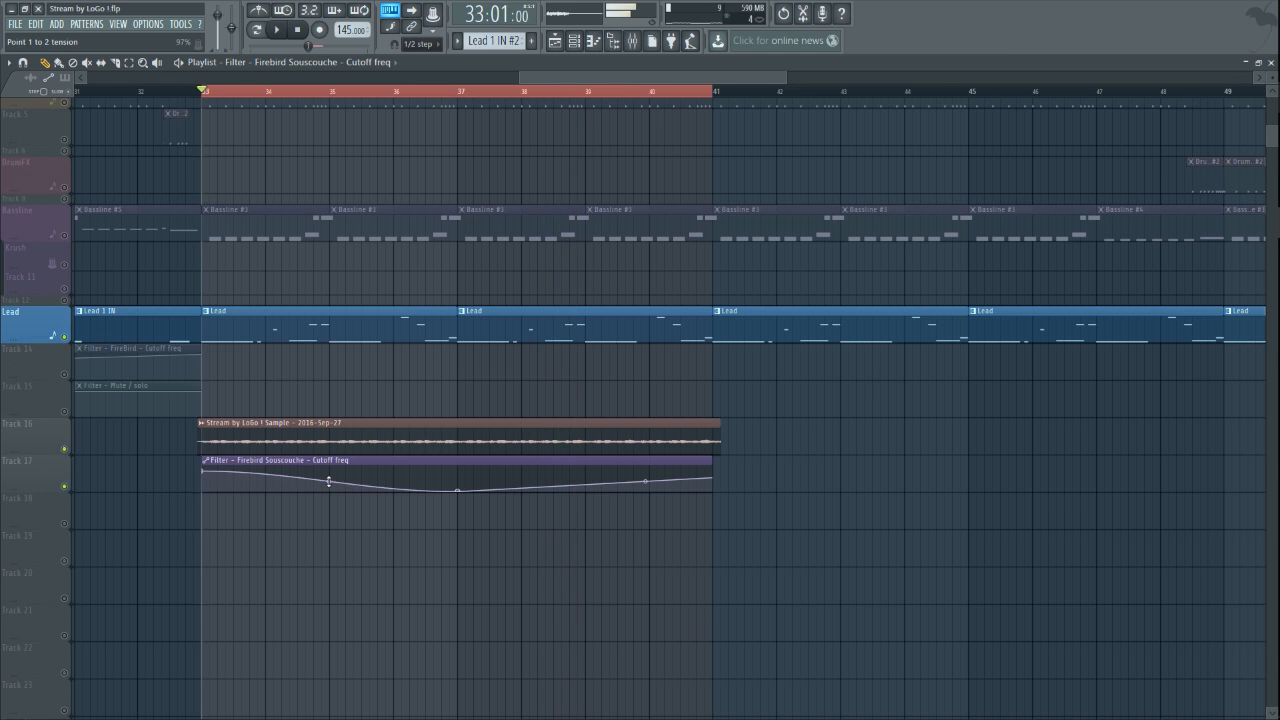
key("space")
- Move the cutoff automation's low point to bar 35 at about 26% and replay the section
left_click_drag(457, 489, 334, 486)
key("space")
key("space")
key("space")
key("space")
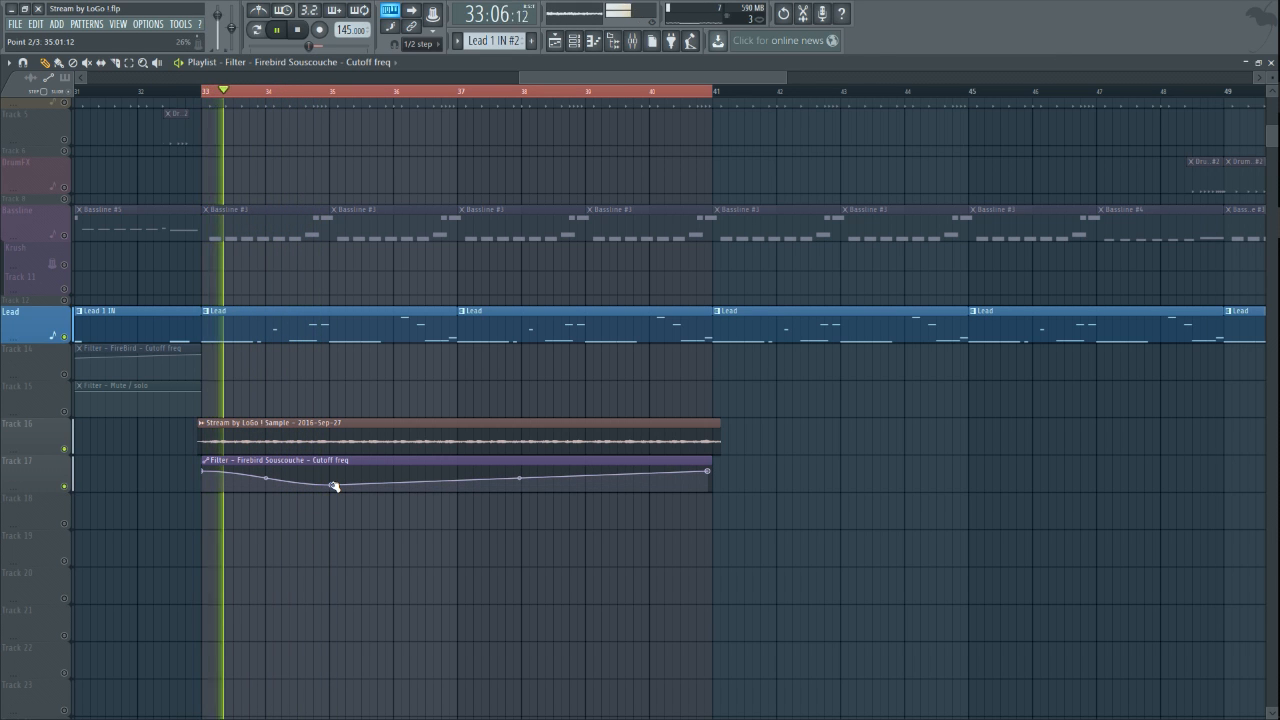
- Add a cutoff automation point at bar 37, raised to about the clip's starting level, and audition the curve
right_click(421, 481)
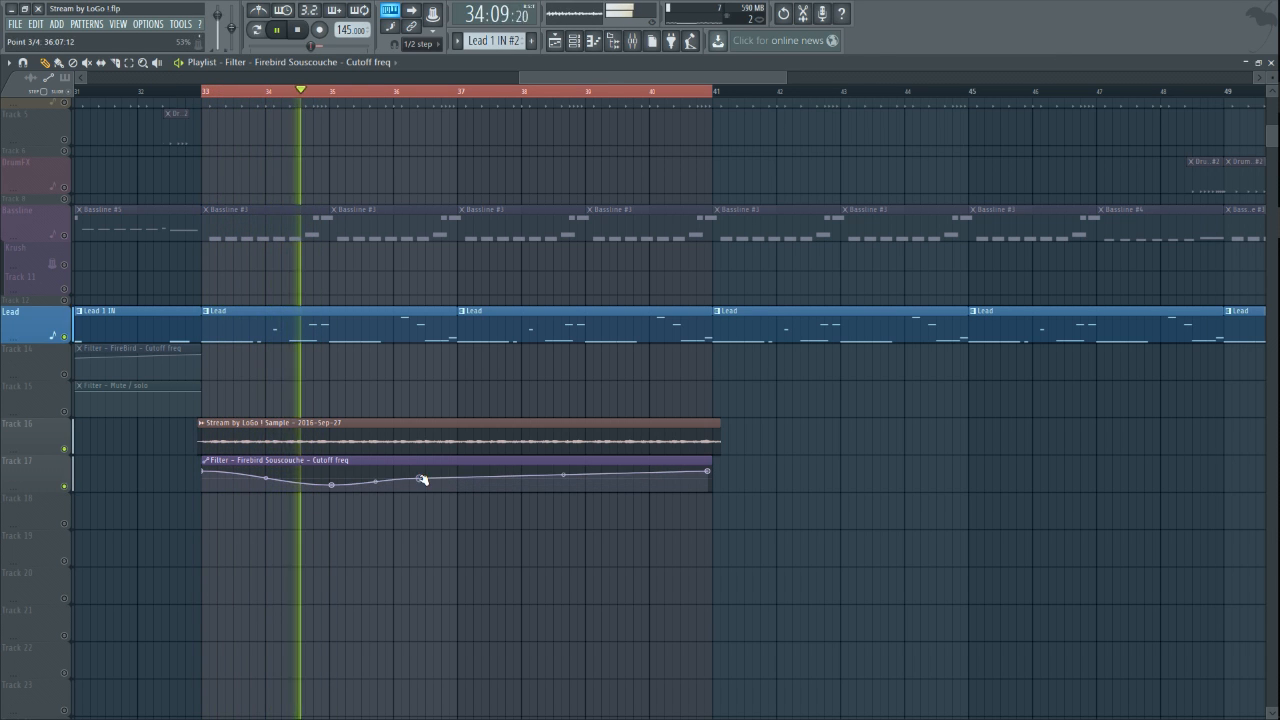
left_click_drag(423, 479, 460, 472)
key("space")
key("space")
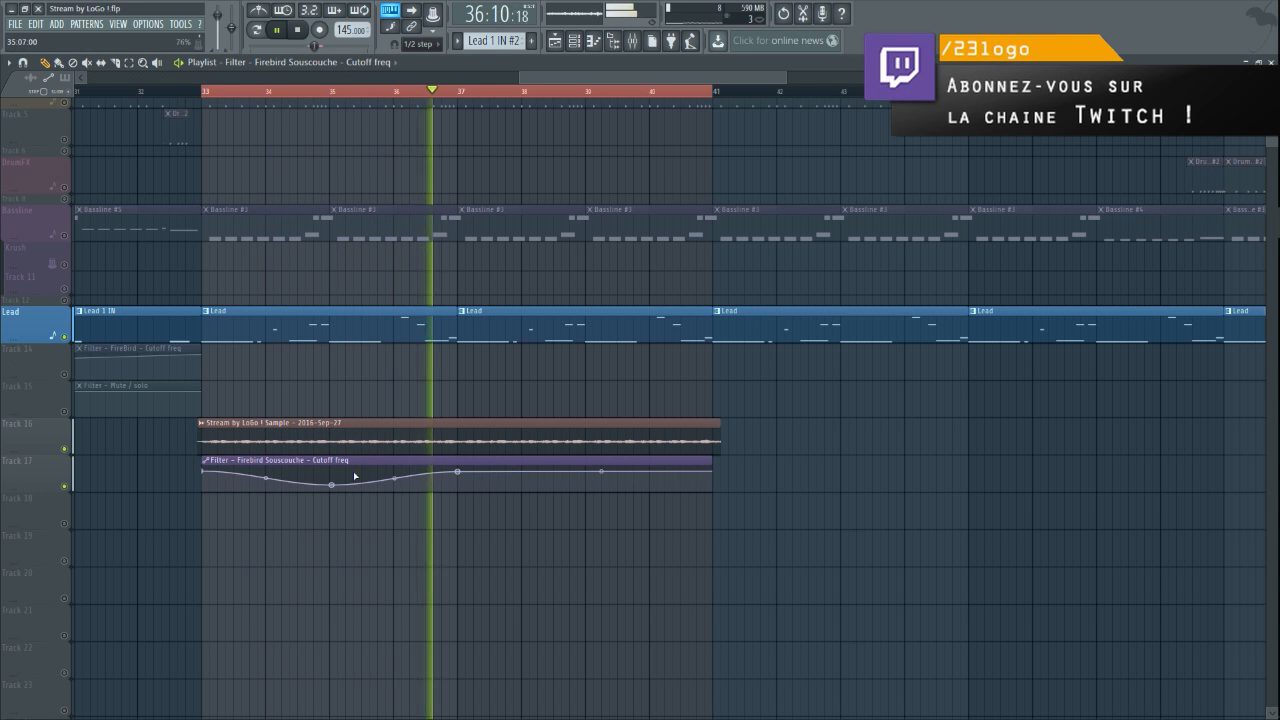
- Add a low cutoff automation point at bar 39 and lower the peak at bar 37 to about 61%
right_click(596, 485)
left_click_drag(594, 483, 589, 490)
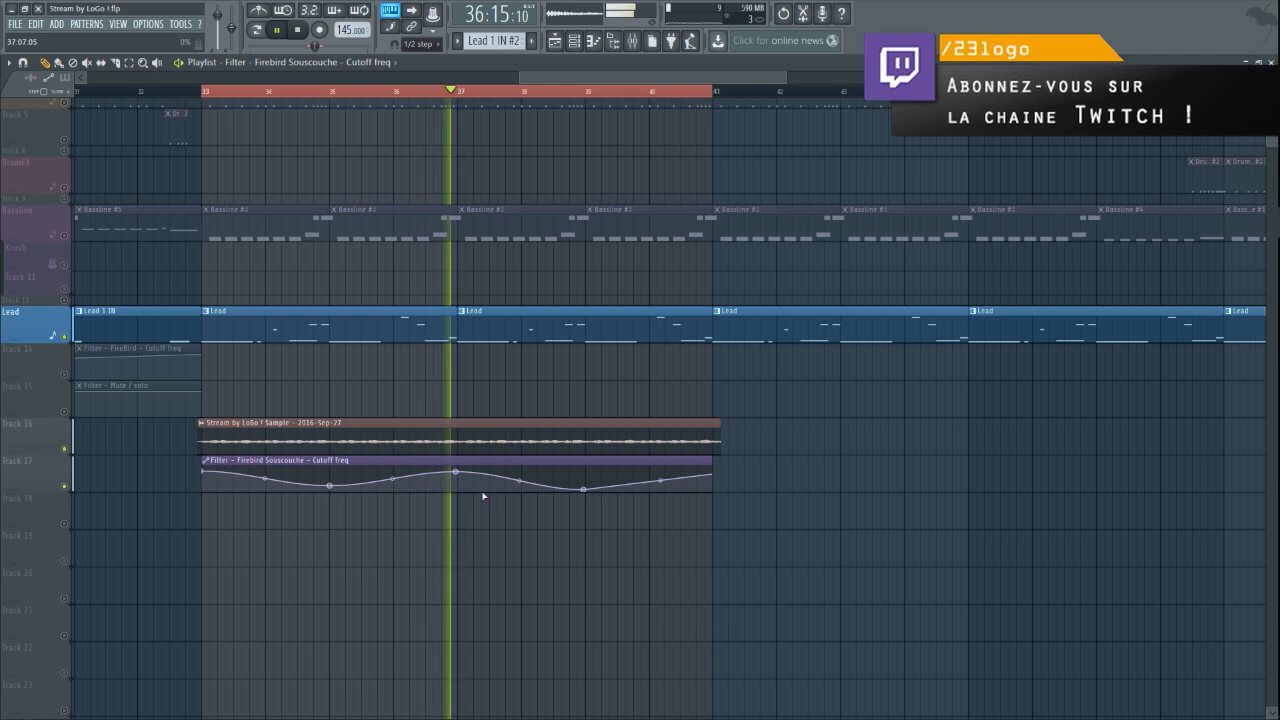
left_click_drag(455, 472, 459, 477)
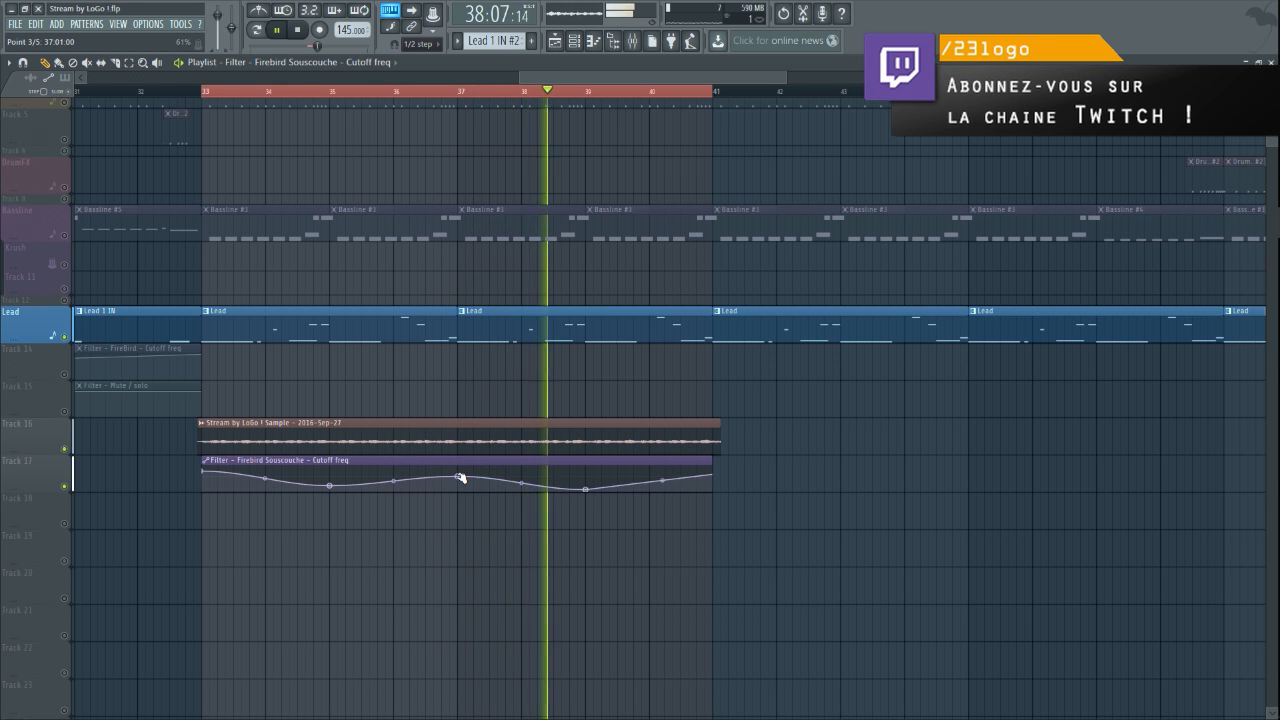
- Add a high cutoff automation point at bar 41 and extend the automation clip past bar 43
right_click(695, 476)
left_click_drag(695, 476, 880, 461)
right_click(763, 471)
key("space")
- Delete the surplus automation point after bar 41 and trim the cutoff clip to end at bar 41
right_click(764, 471)
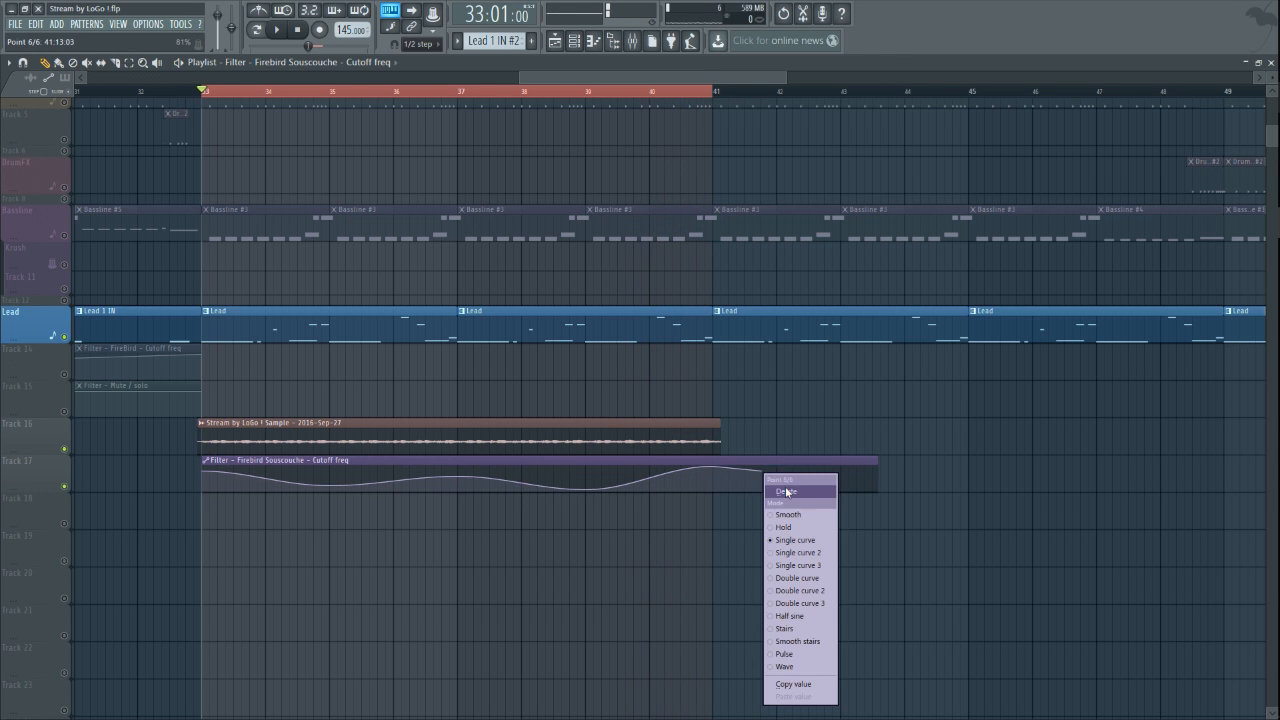
left_click(786, 490)
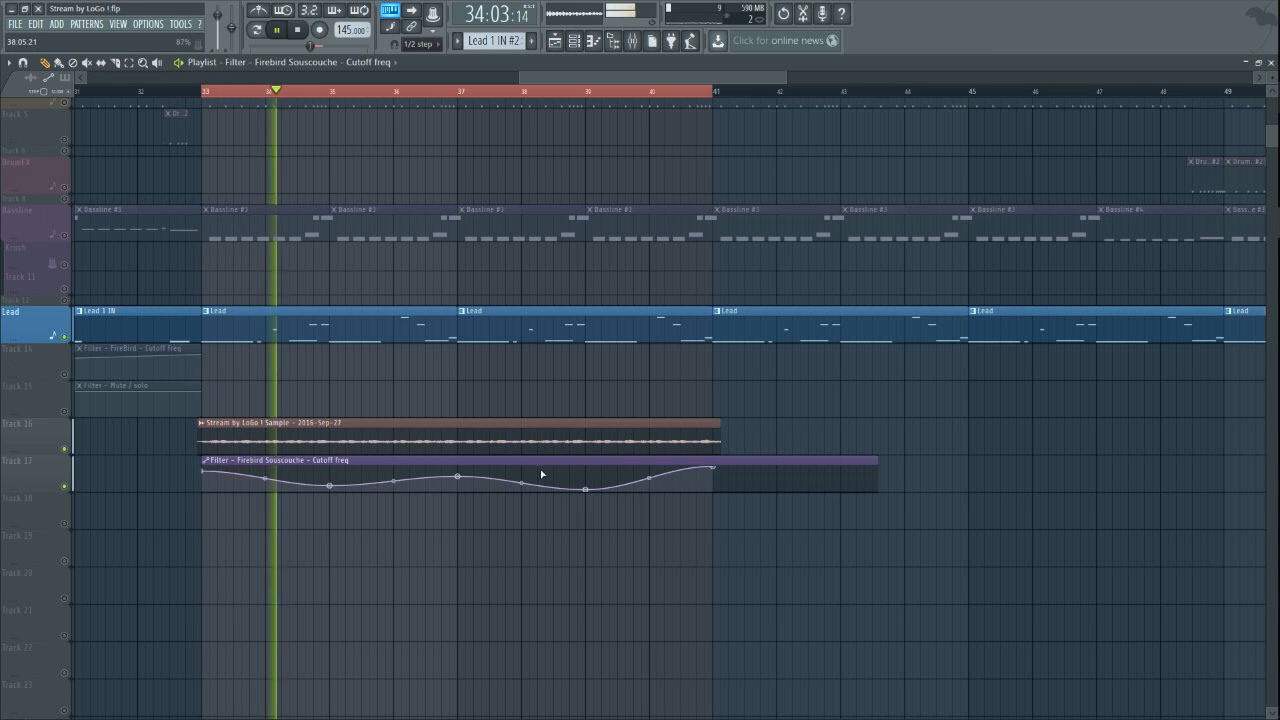
left_click_drag(878, 460, 711, 462)
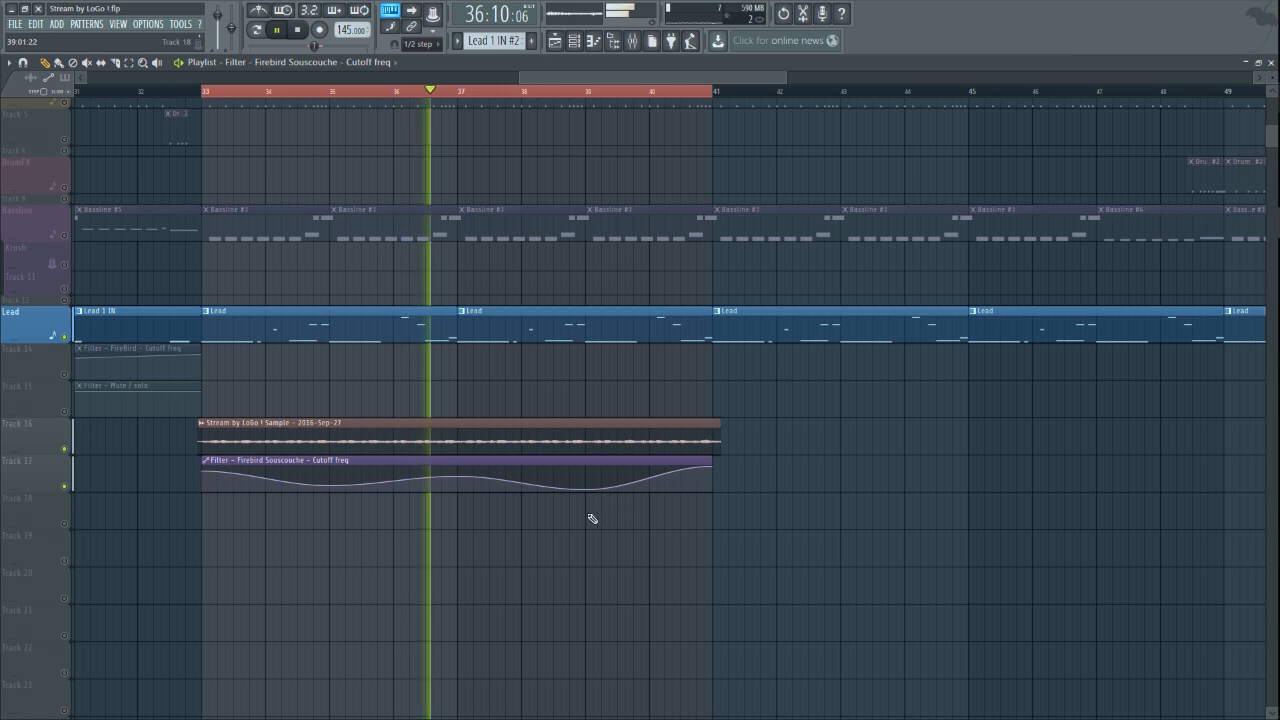
key("space")
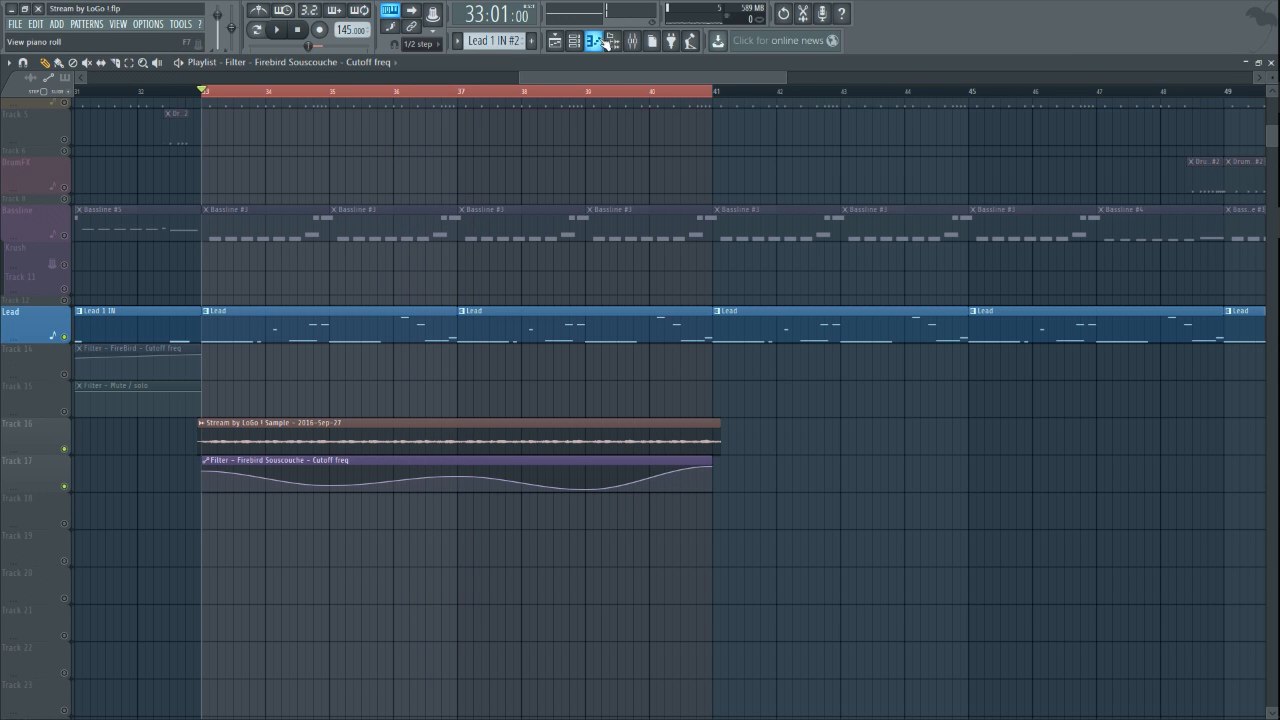
- Lower the Firebird Souscouche mixer track's volume to -9.7 dB while playing the section
left_click(615, 43)
left_click(615, 43)
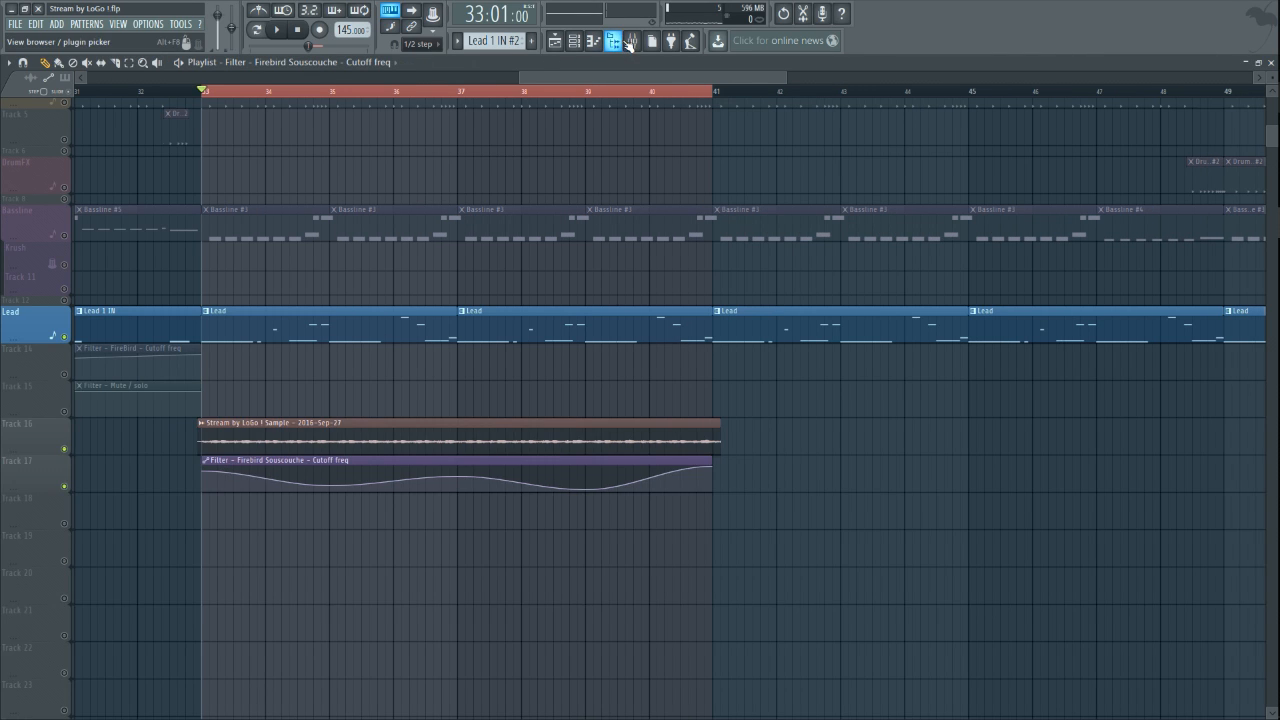
left_click(632, 41)
key("space")
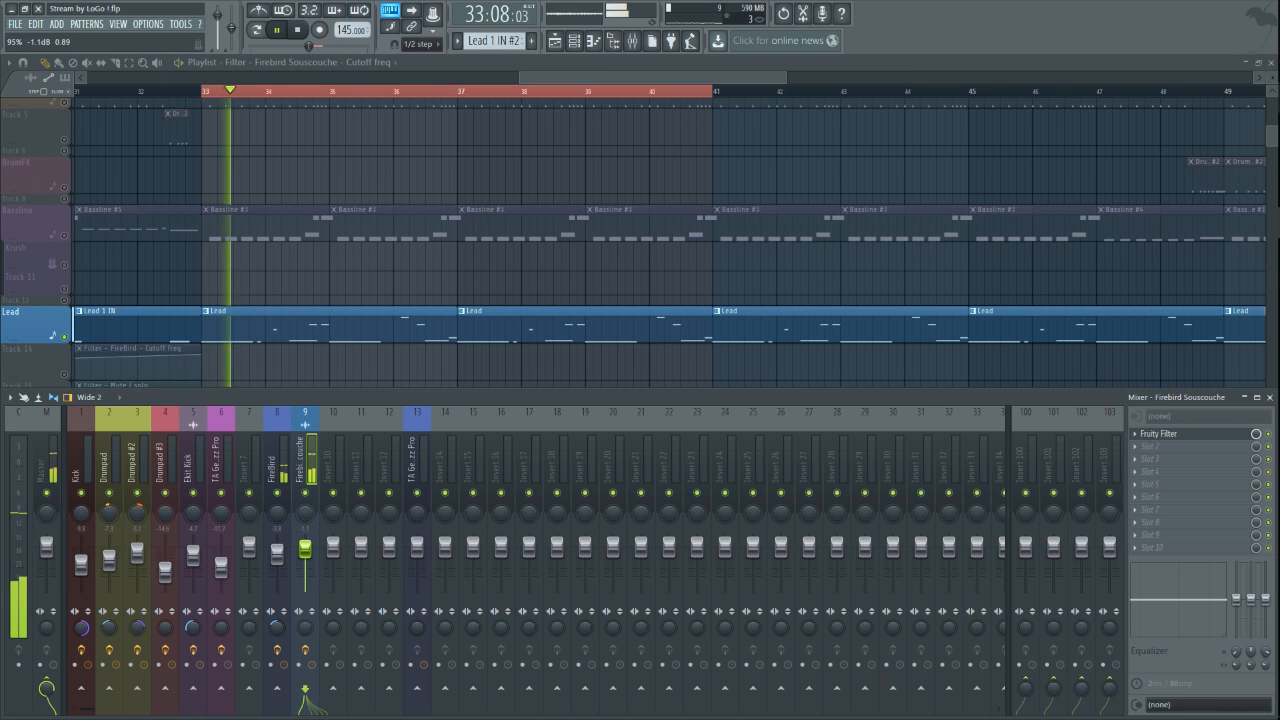
left_click_drag(308, 550, 310, 555)
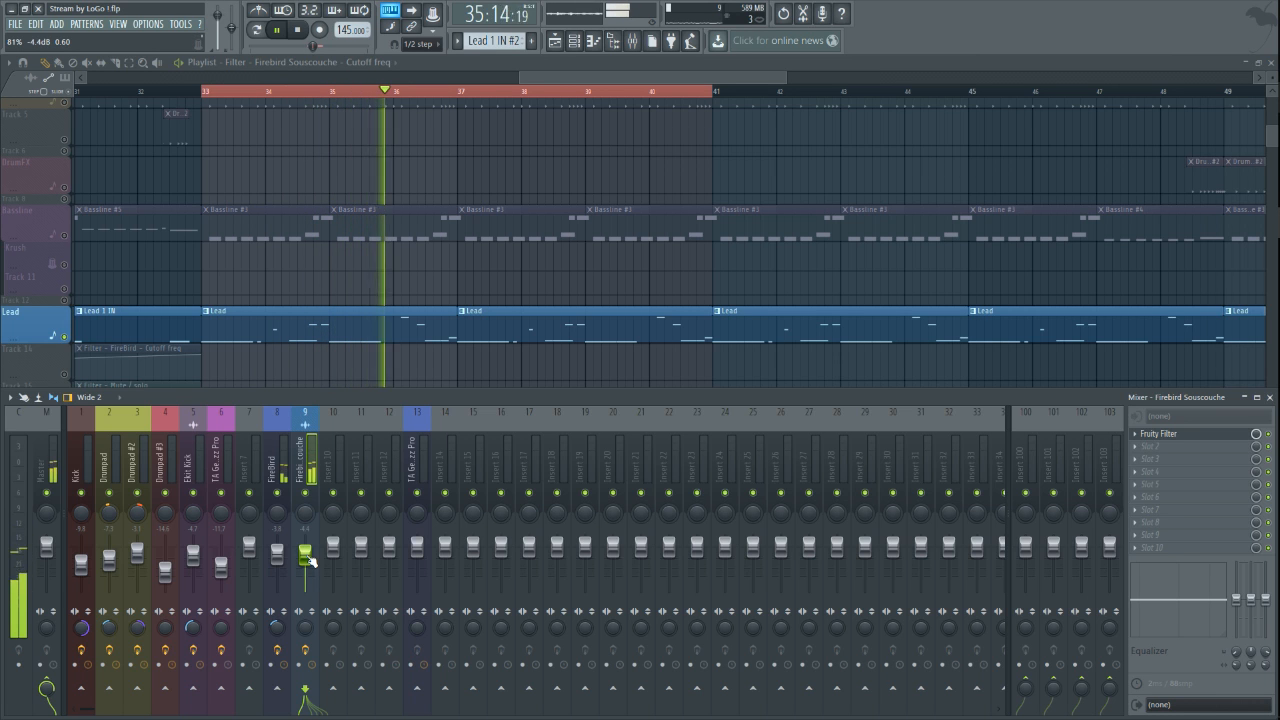
left_click_drag(310, 560, 311, 573)
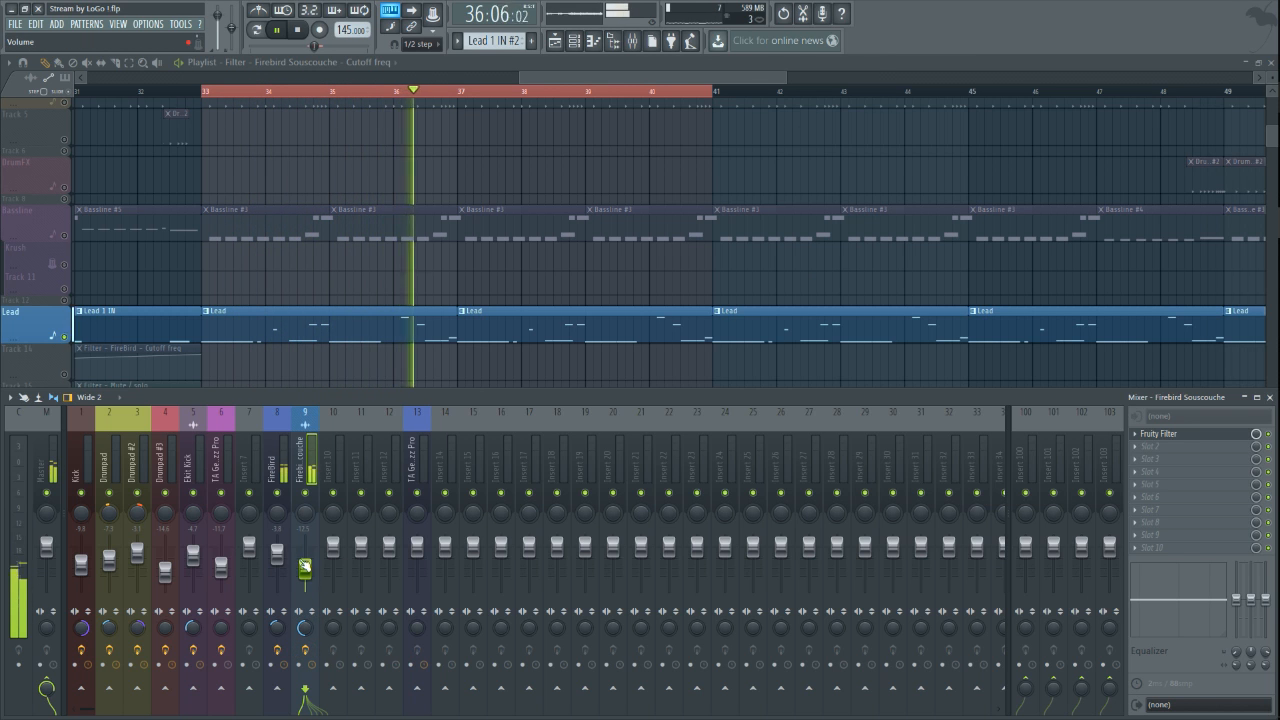
left_click_drag(308, 574, 308, 572)
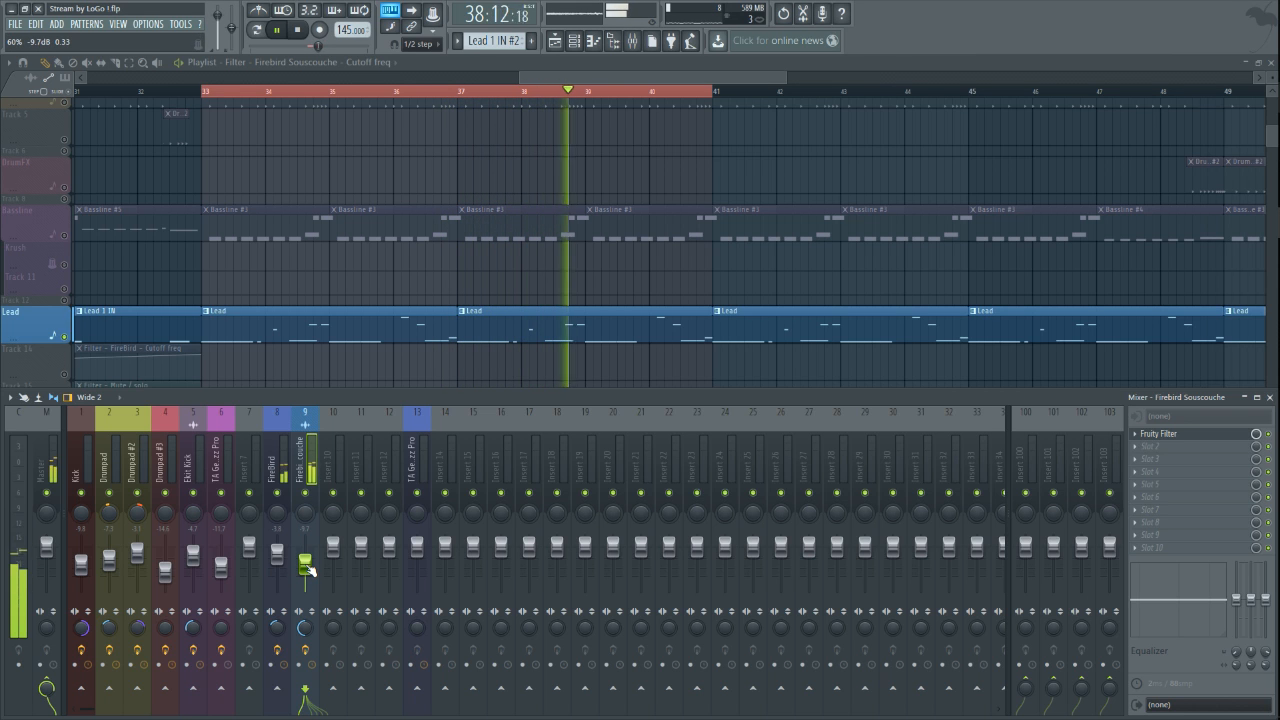
key("space")
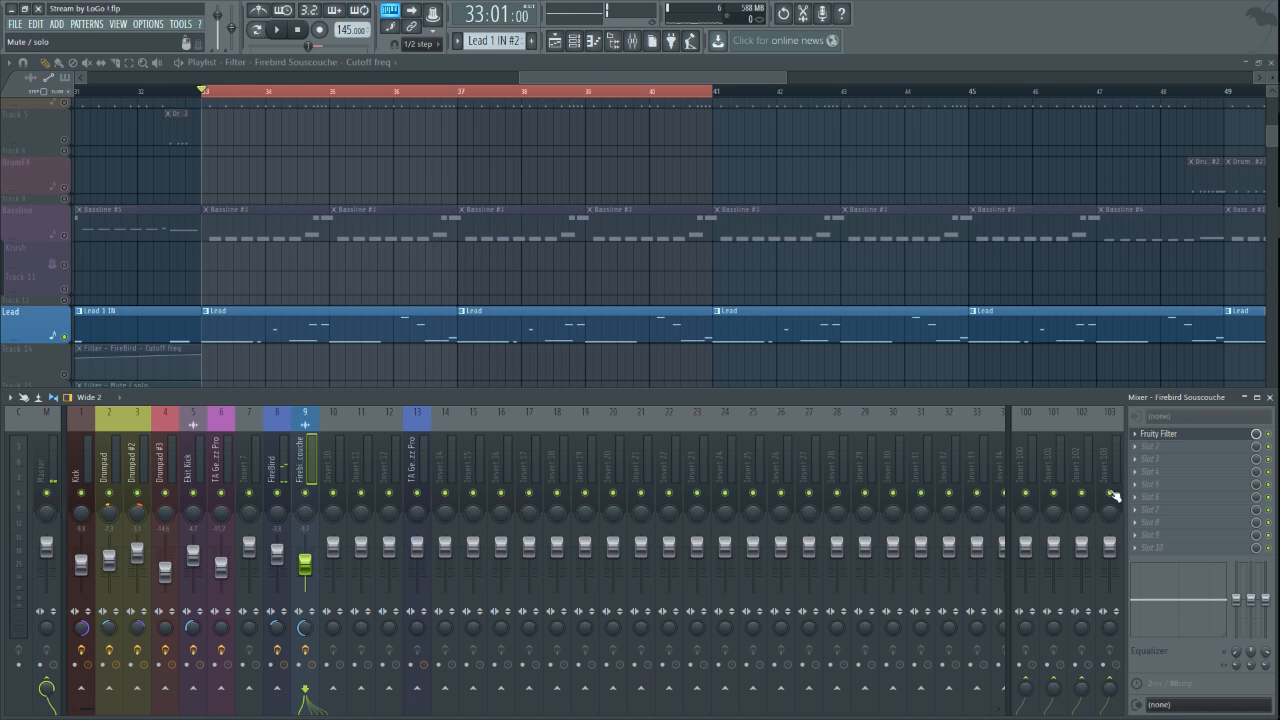
- Load Gross Beat in effect slot 4 of the Firebird Souscouche track and apply its 1/4 Bt Gate volume preset
left_click(1137, 484)
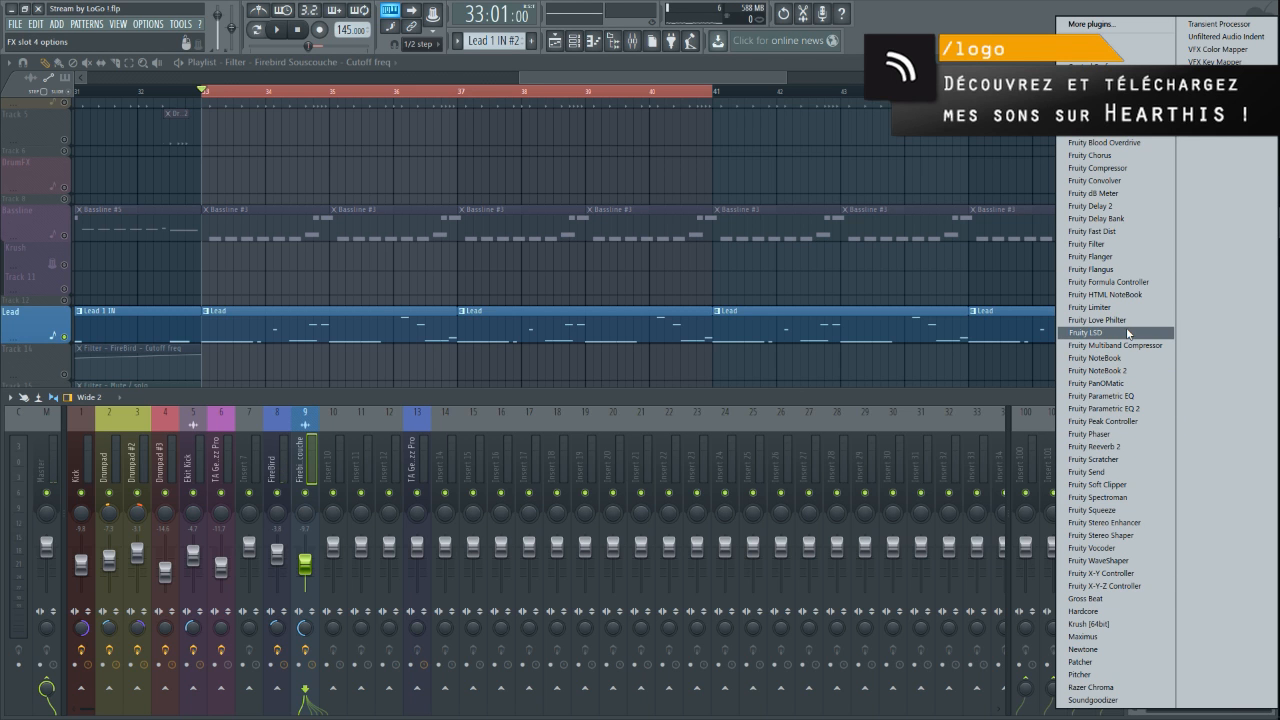
left_click(1098, 599)
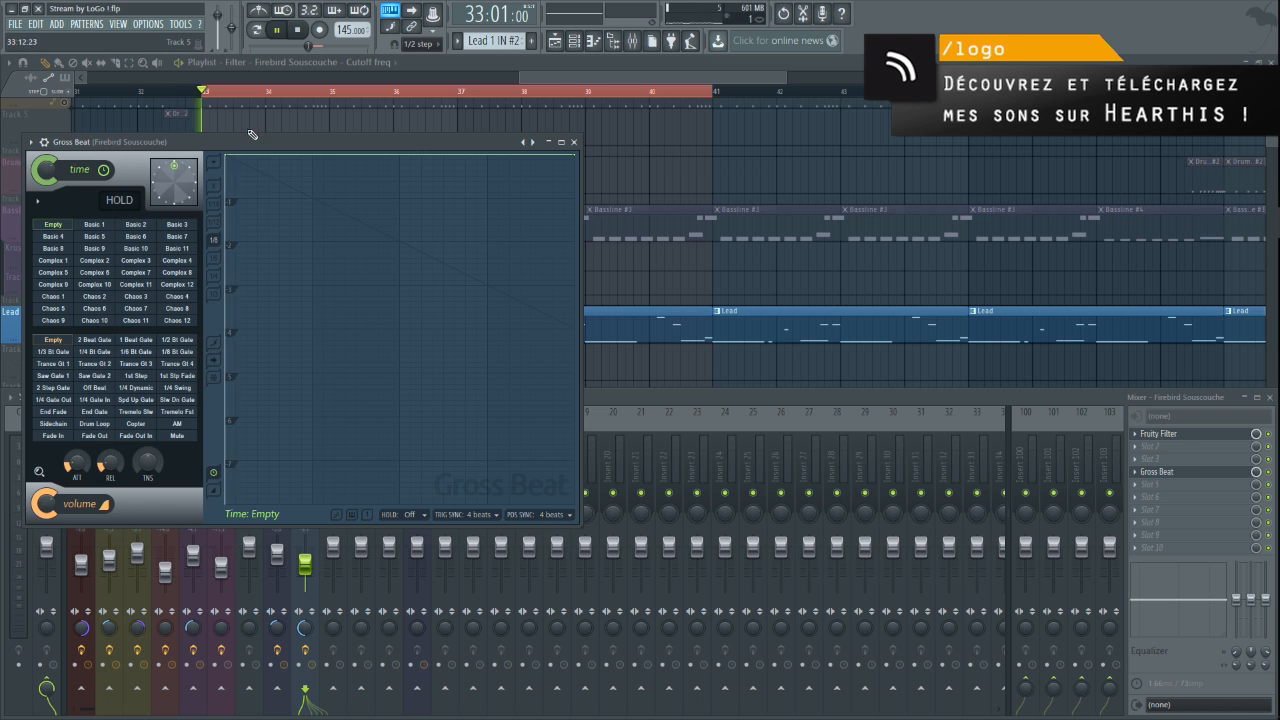
left_click_drag(252, 135, 810, 109)
key("space")
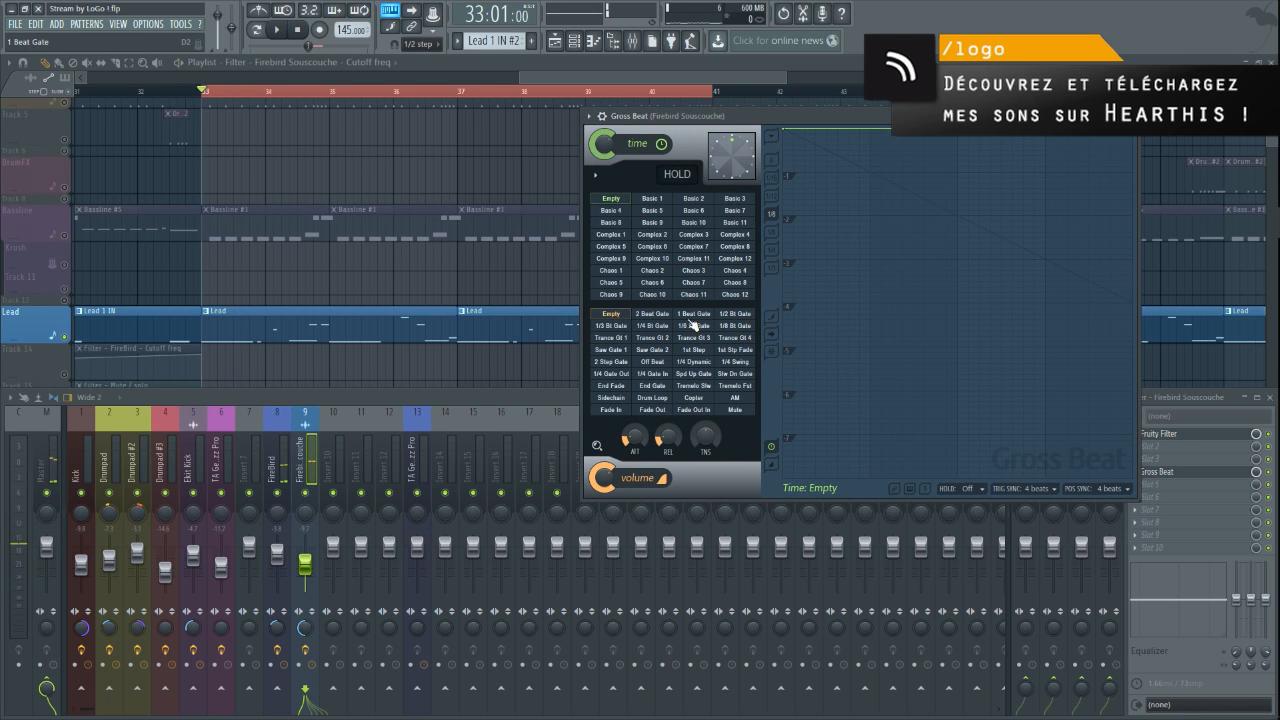
left_click(652, 326)
key("space")
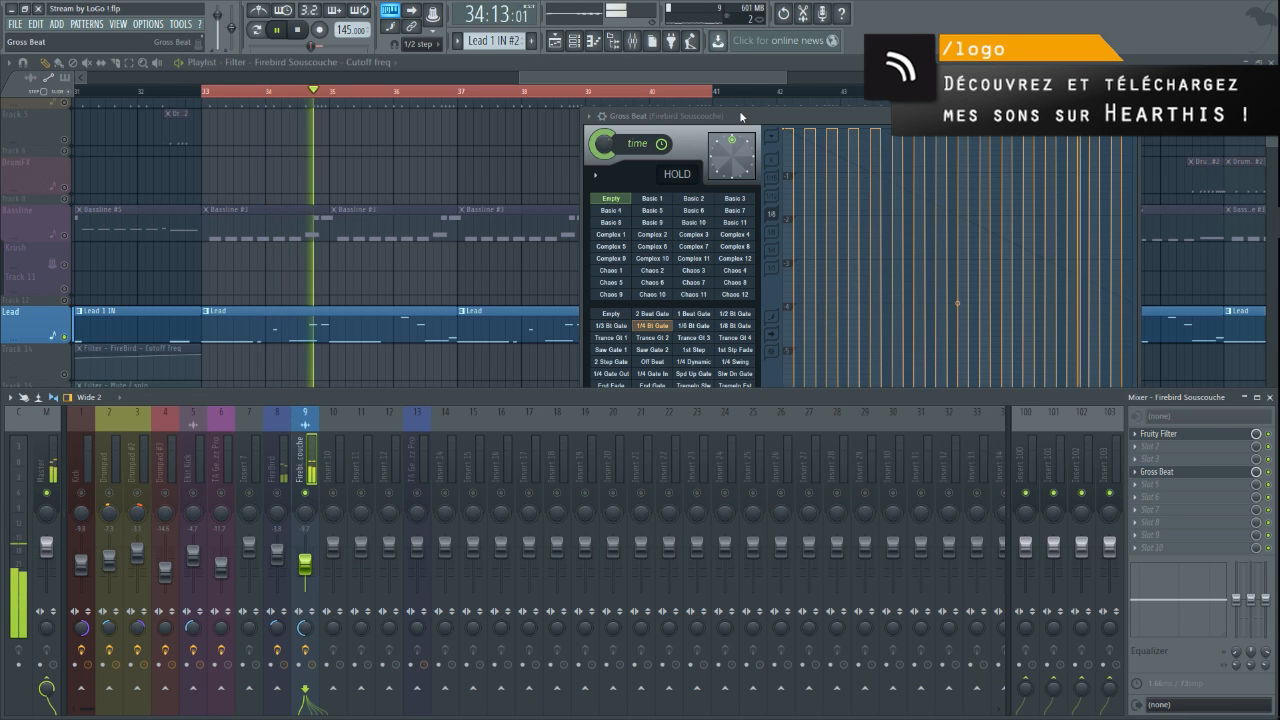
- Listen to the gated Firebird Souscouche track in solo and, after unsoloing it, with the Lead, finishing in the playlist
double_click(738, 117)
double_click(671, 61)
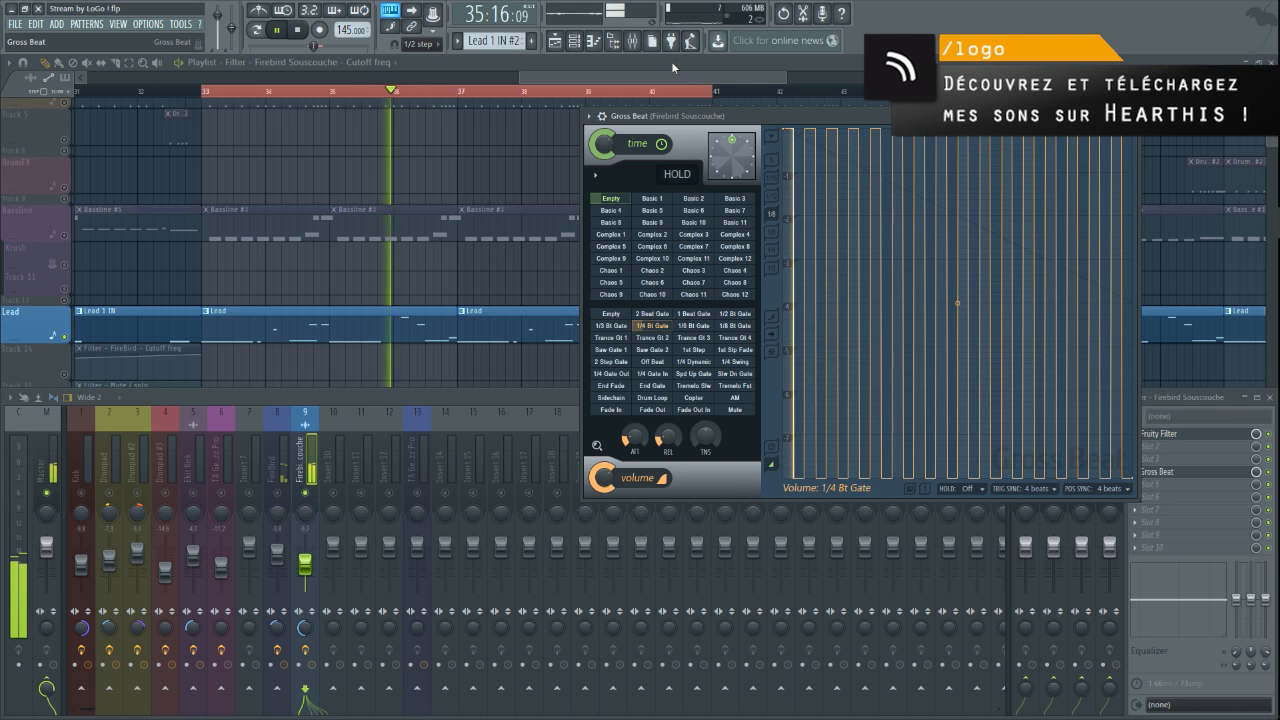
left_click_drag(748, 114, 630, 119)
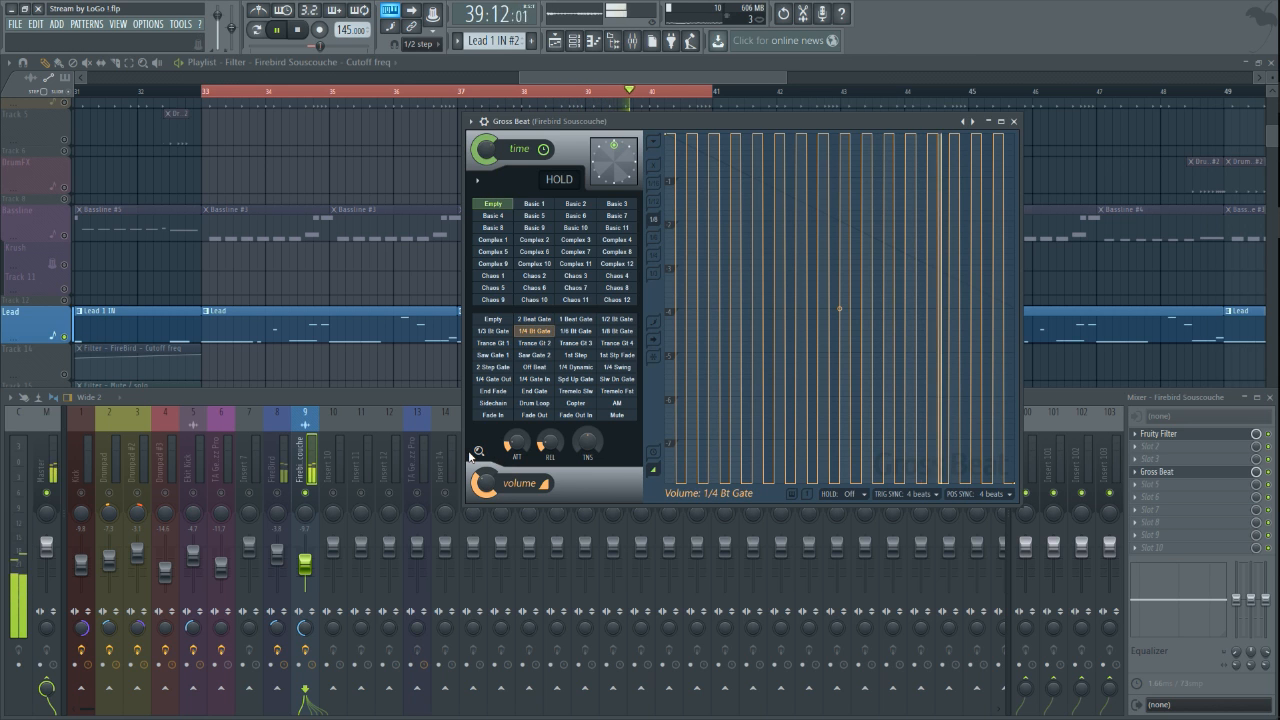
left_click(315, 500)
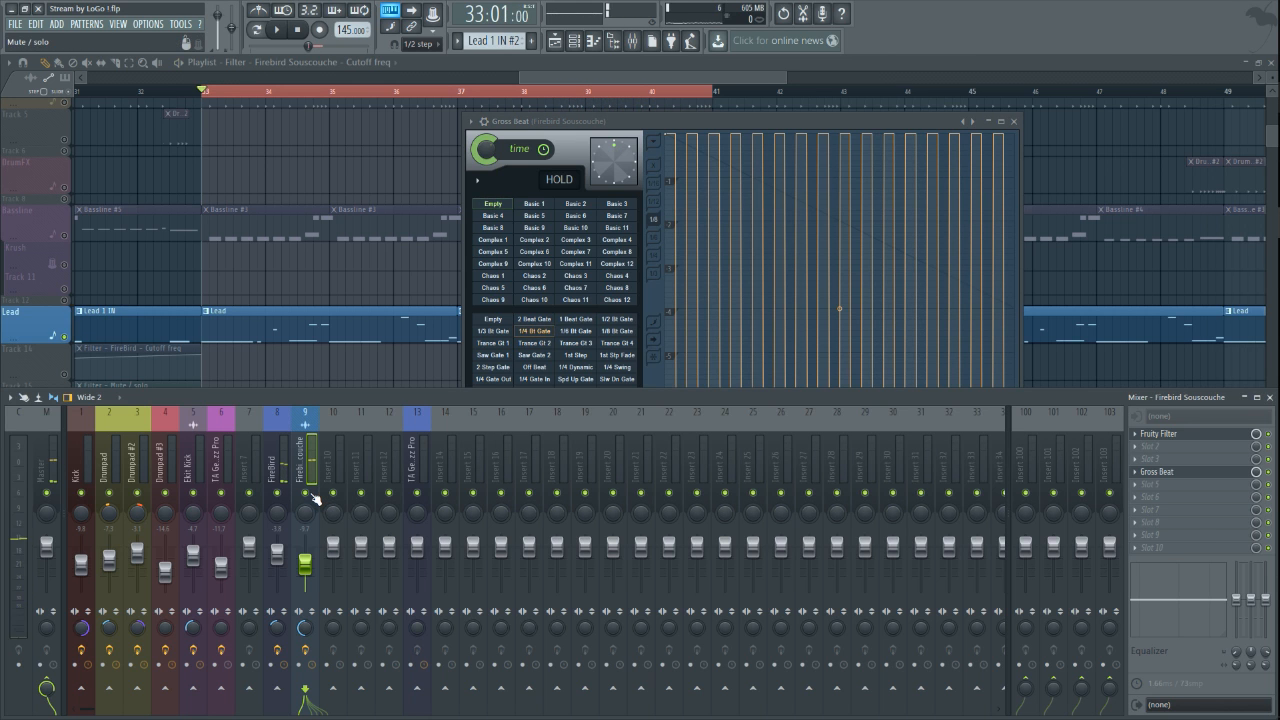
key("space")
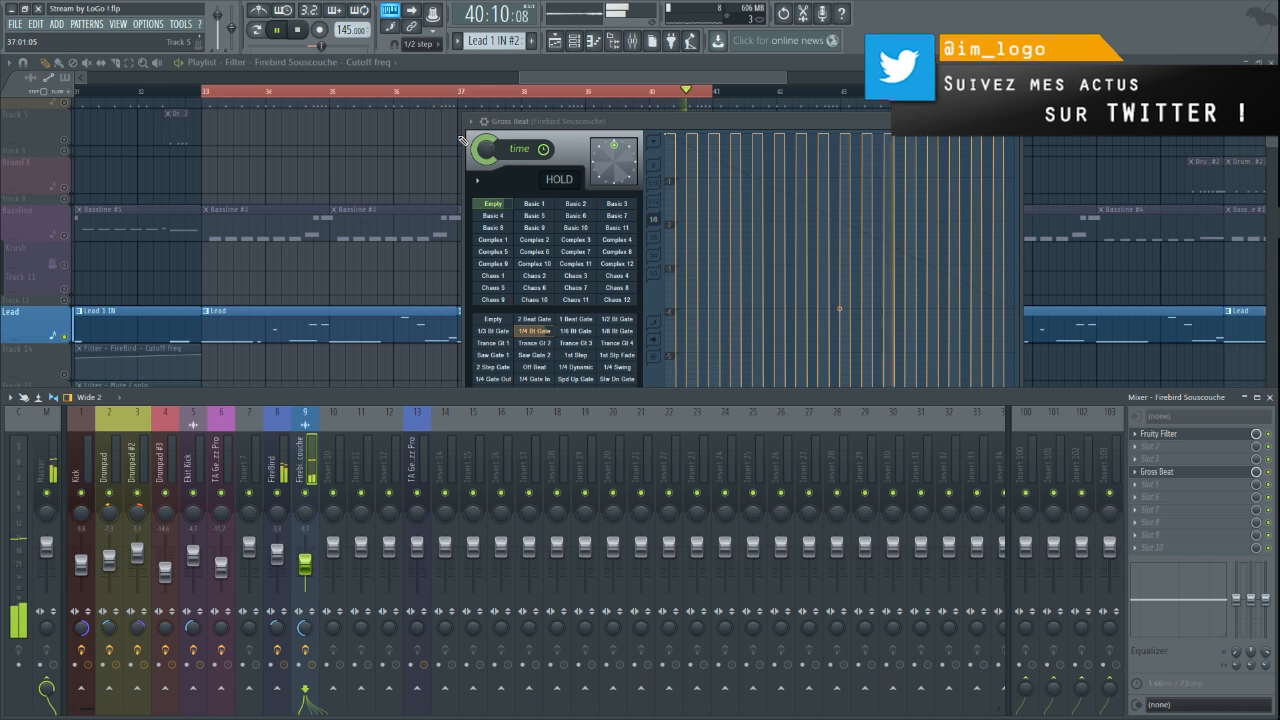
left_click(440, 64)
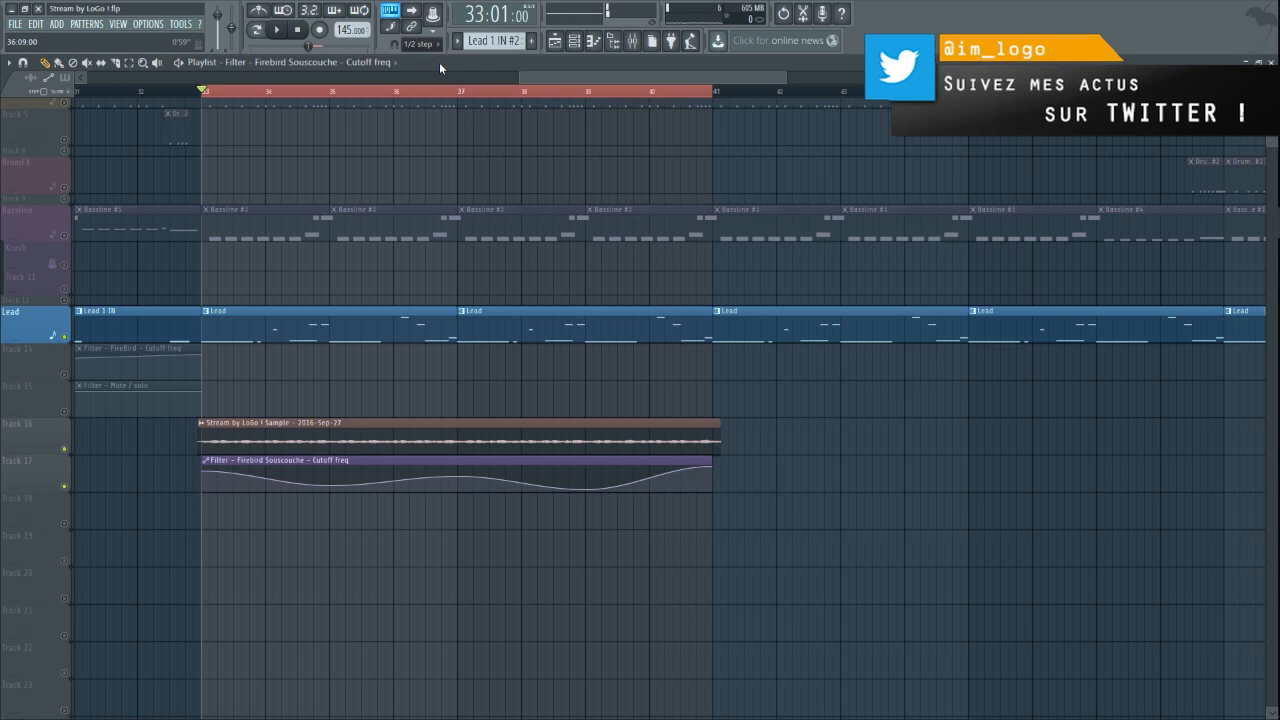